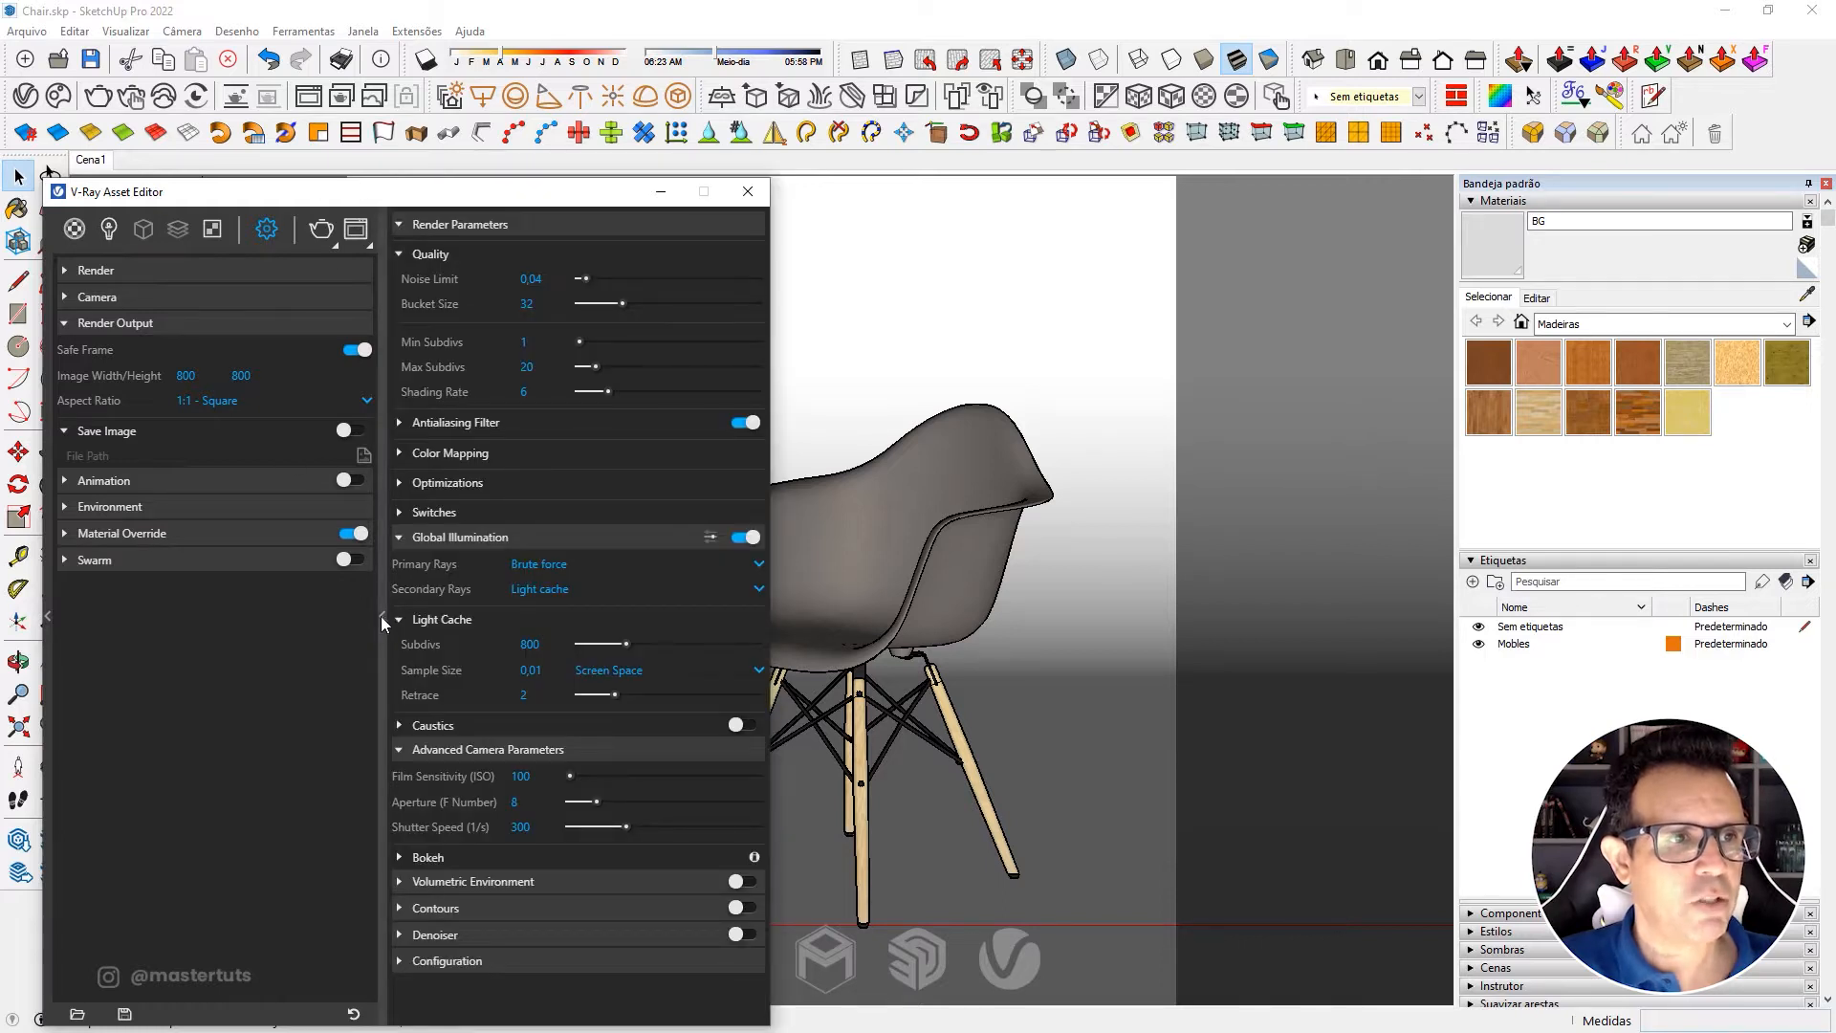
Collapse the render settings, show the scene's lights list and start an interactive render of the chair.
{"action": "left_click", "coordinate": [382, 617]}
{"action": "left_click", "coordinate": [109, 230]}
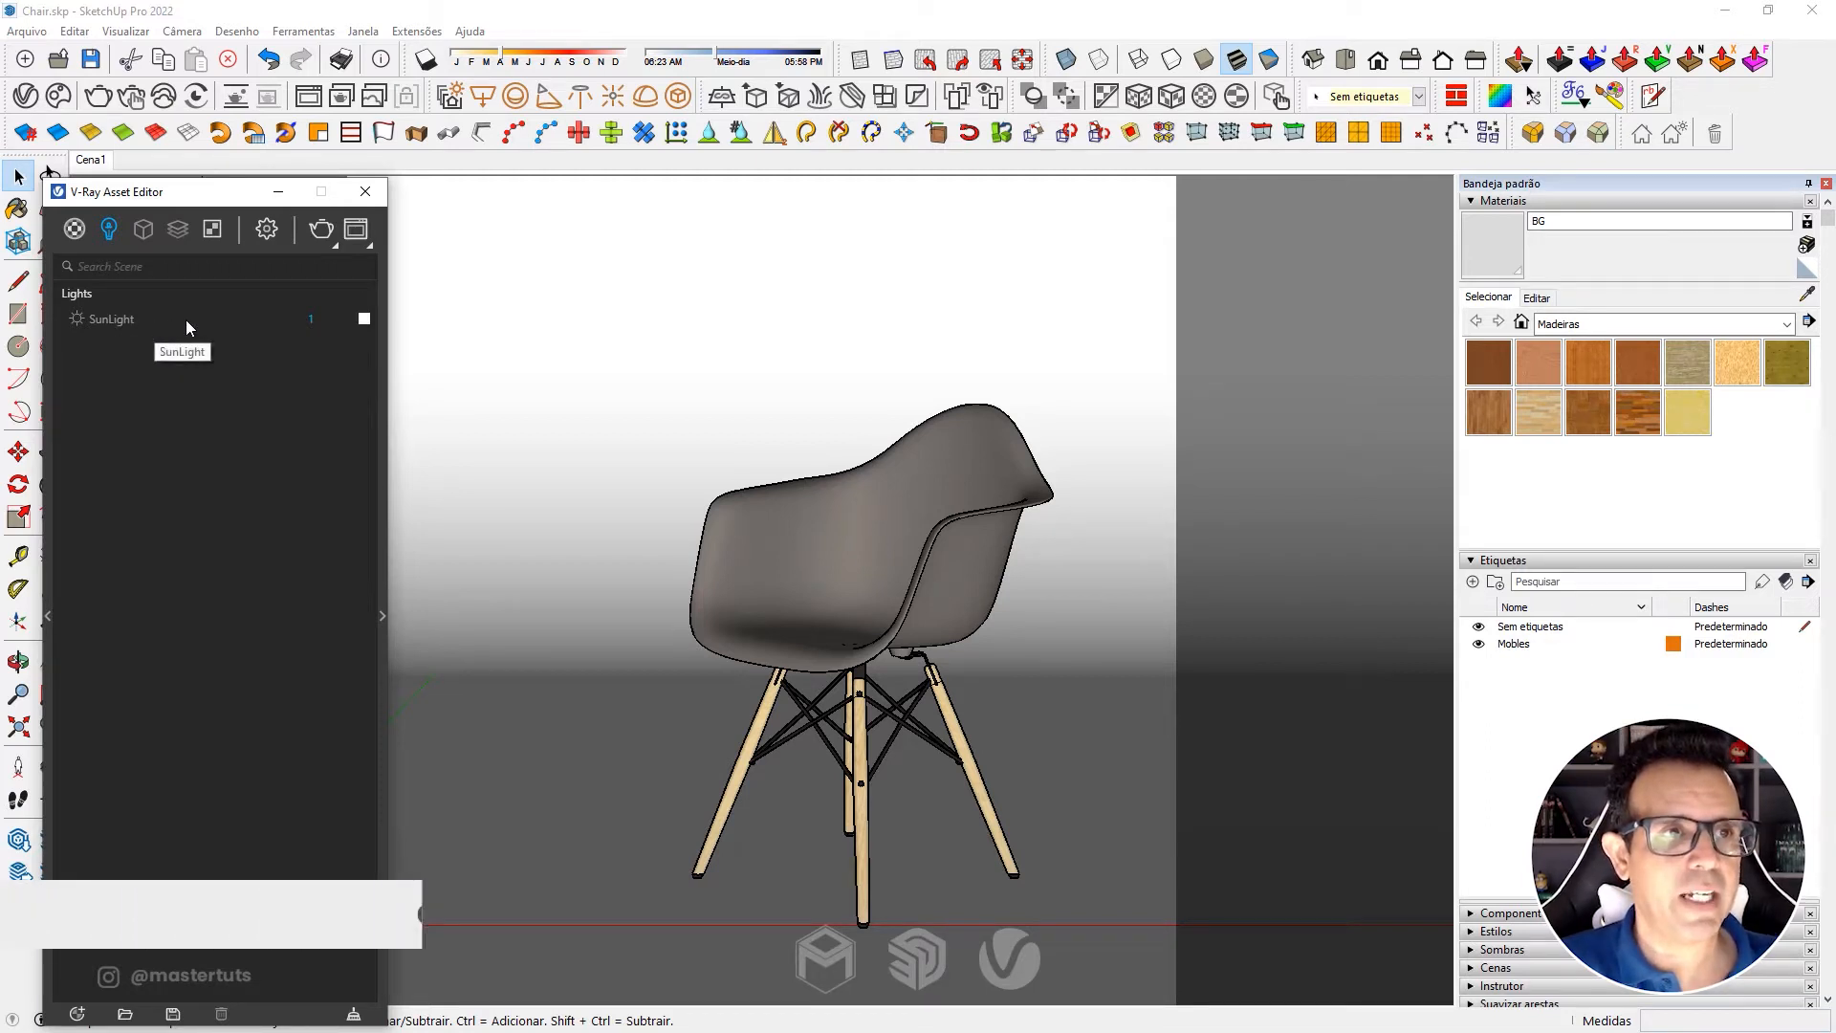
{"action": "left_click", "coordinate": [134, 97]}
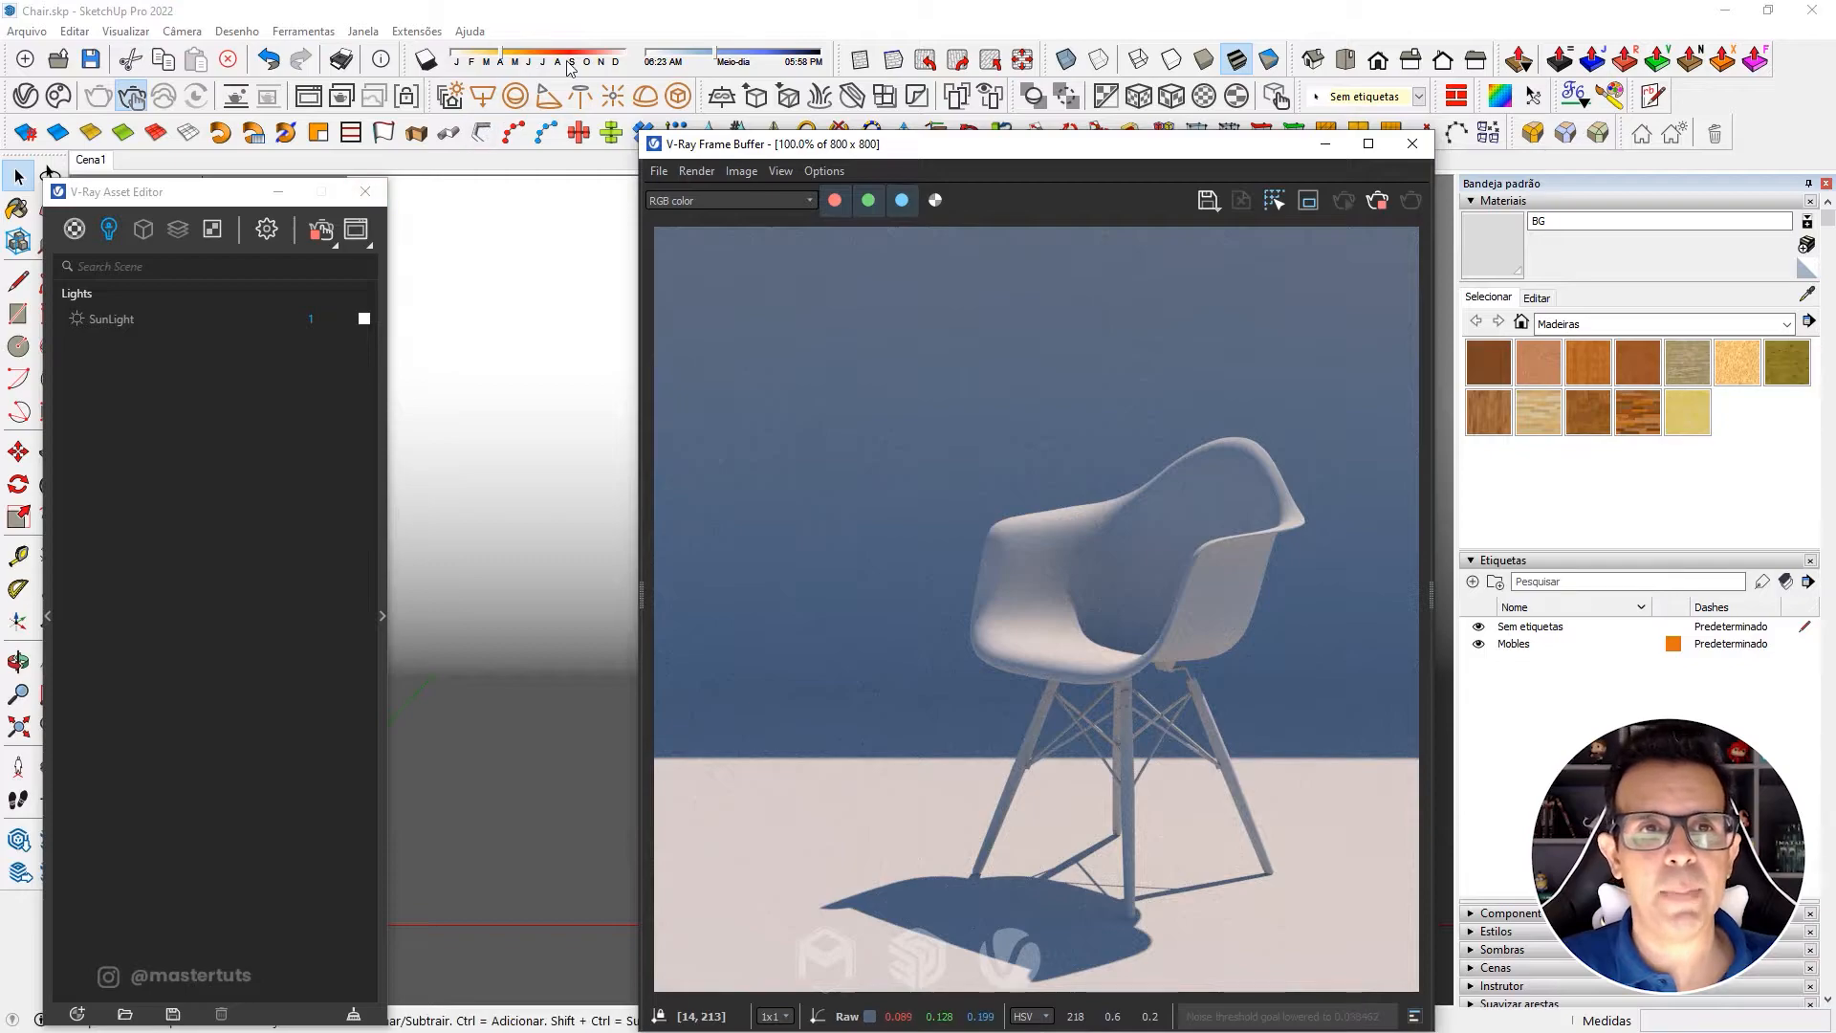
Try different times of day and months for the sun to test the chair's shadows in the interactive render.
{"action": "left_click_drag", "start_coordinate": [715, 55], "coordinate": [683, 59]}
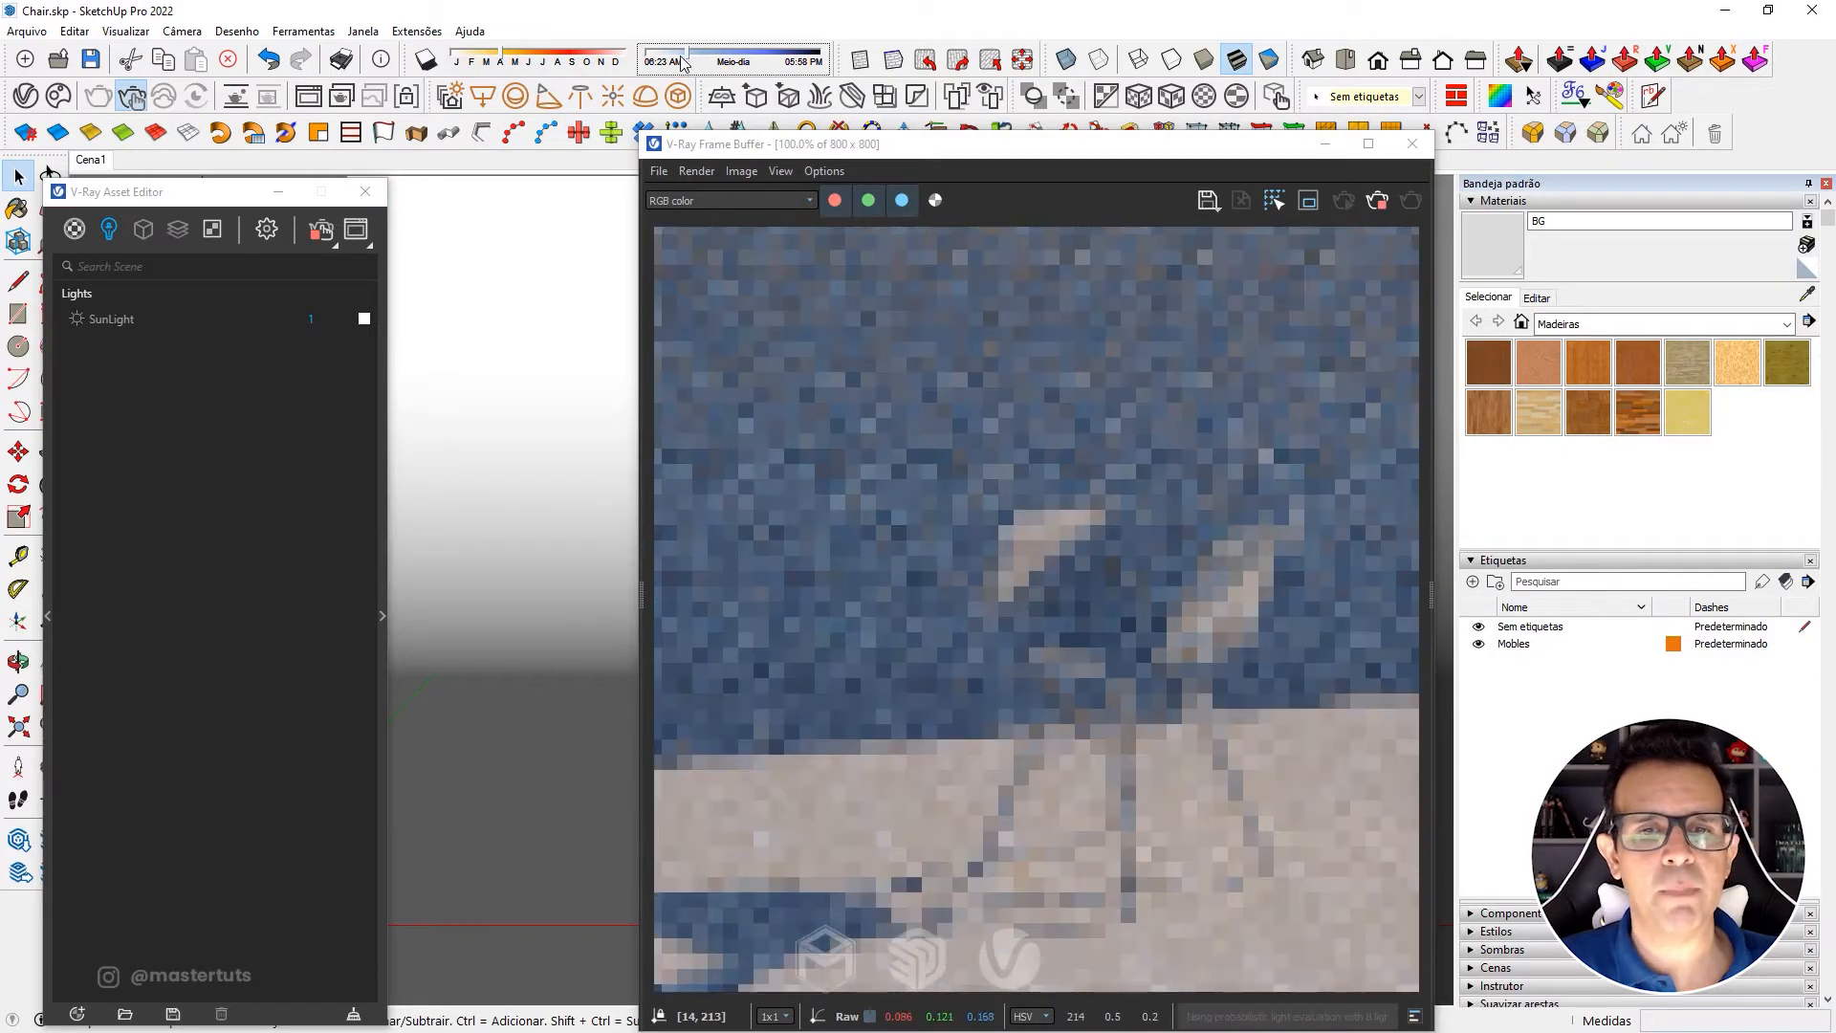
{"action": "left_click", "coordinate": [513, 61]}
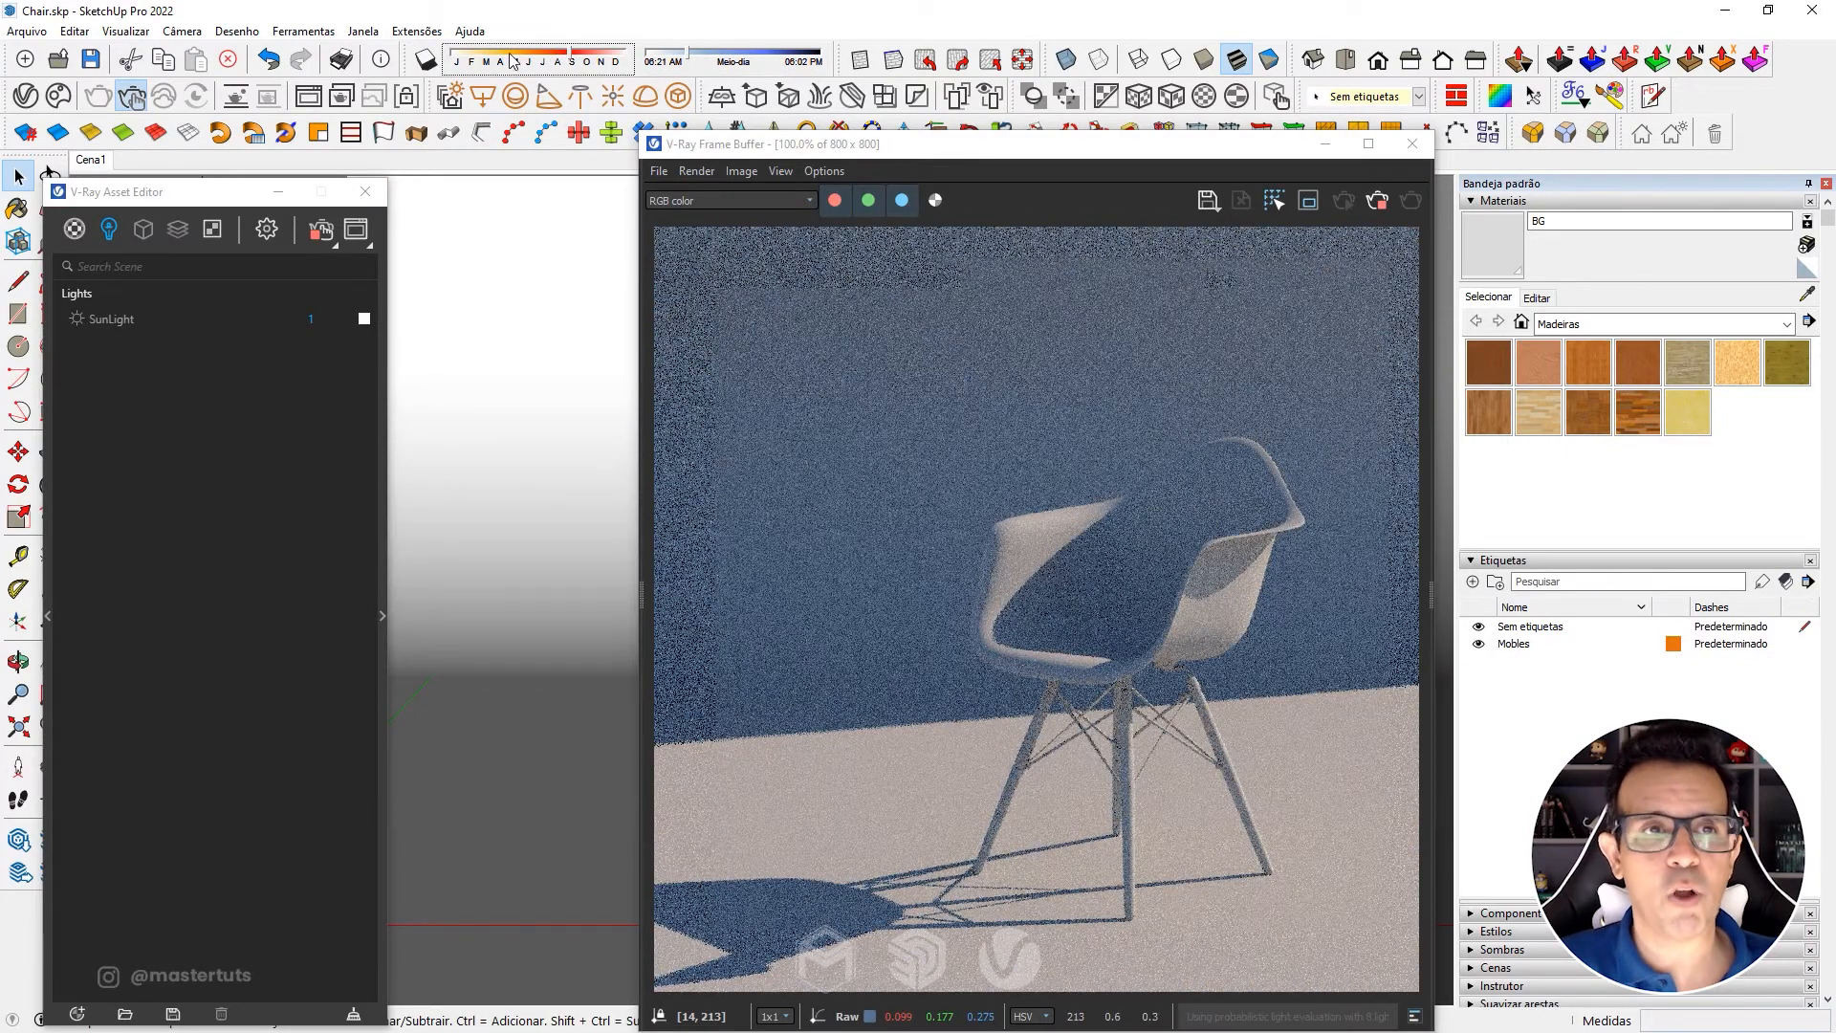
{"action": "left_click_drag", "start_coordinate": [513, 62], "coordinate": [475, 61]}
{"action": "left_click_drag", "start_coordinate": [687, 57], "coordinate": [717, 63]}
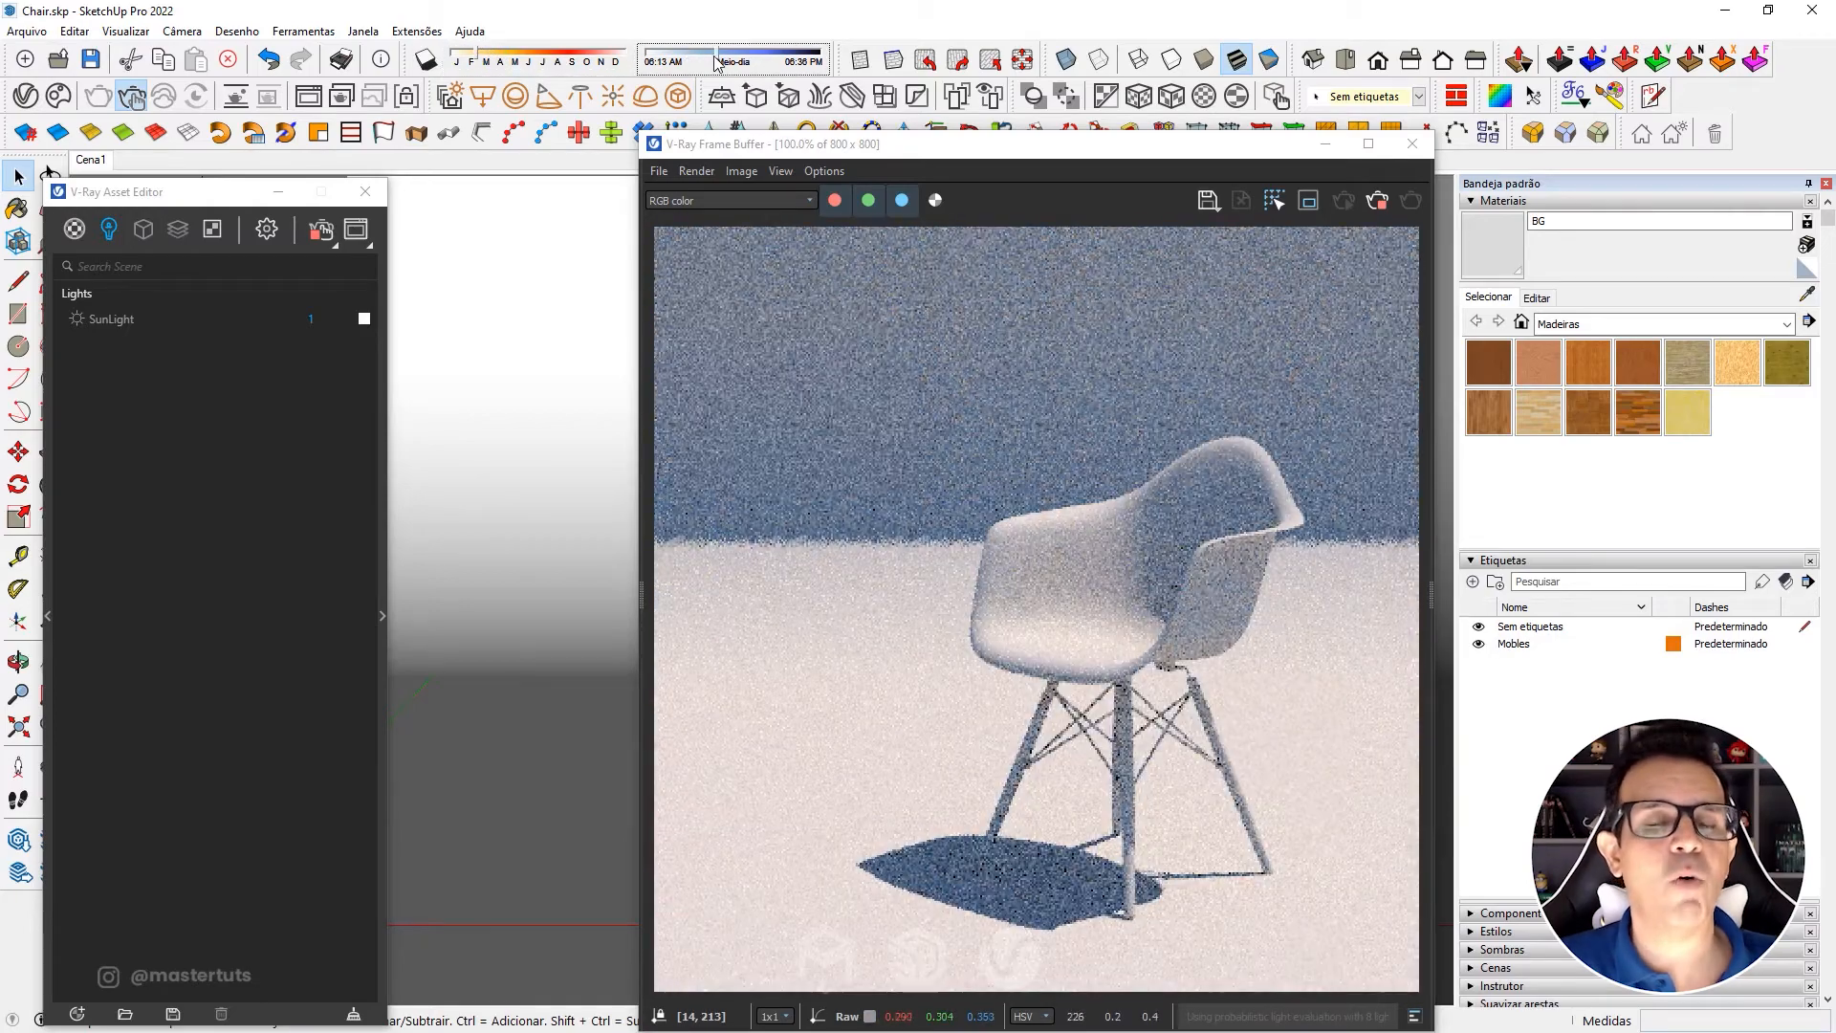
{"action": "left_click", "coordinate": [557, 62]}
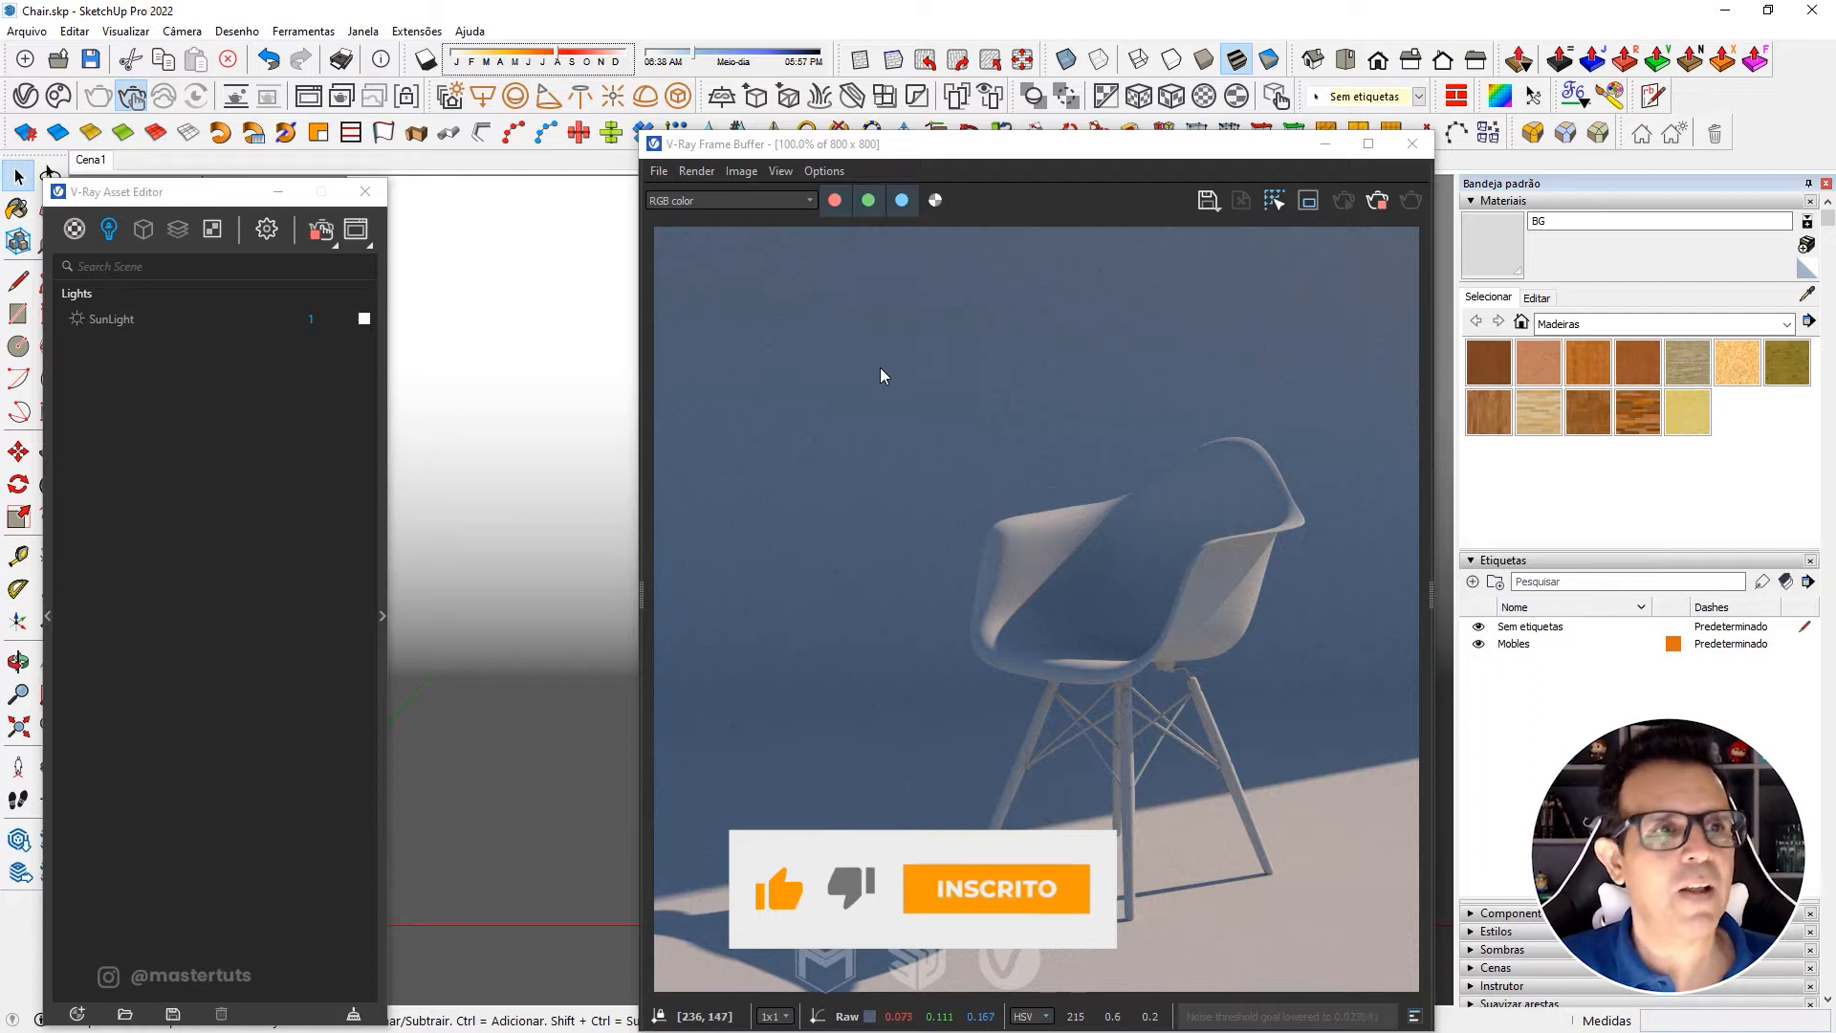
Disable the Background in the render's Environment settings.
{"action": "left_click", "coordinate": [267, 230]}
{"action": "left_click", "coordinate": [118, 451]}
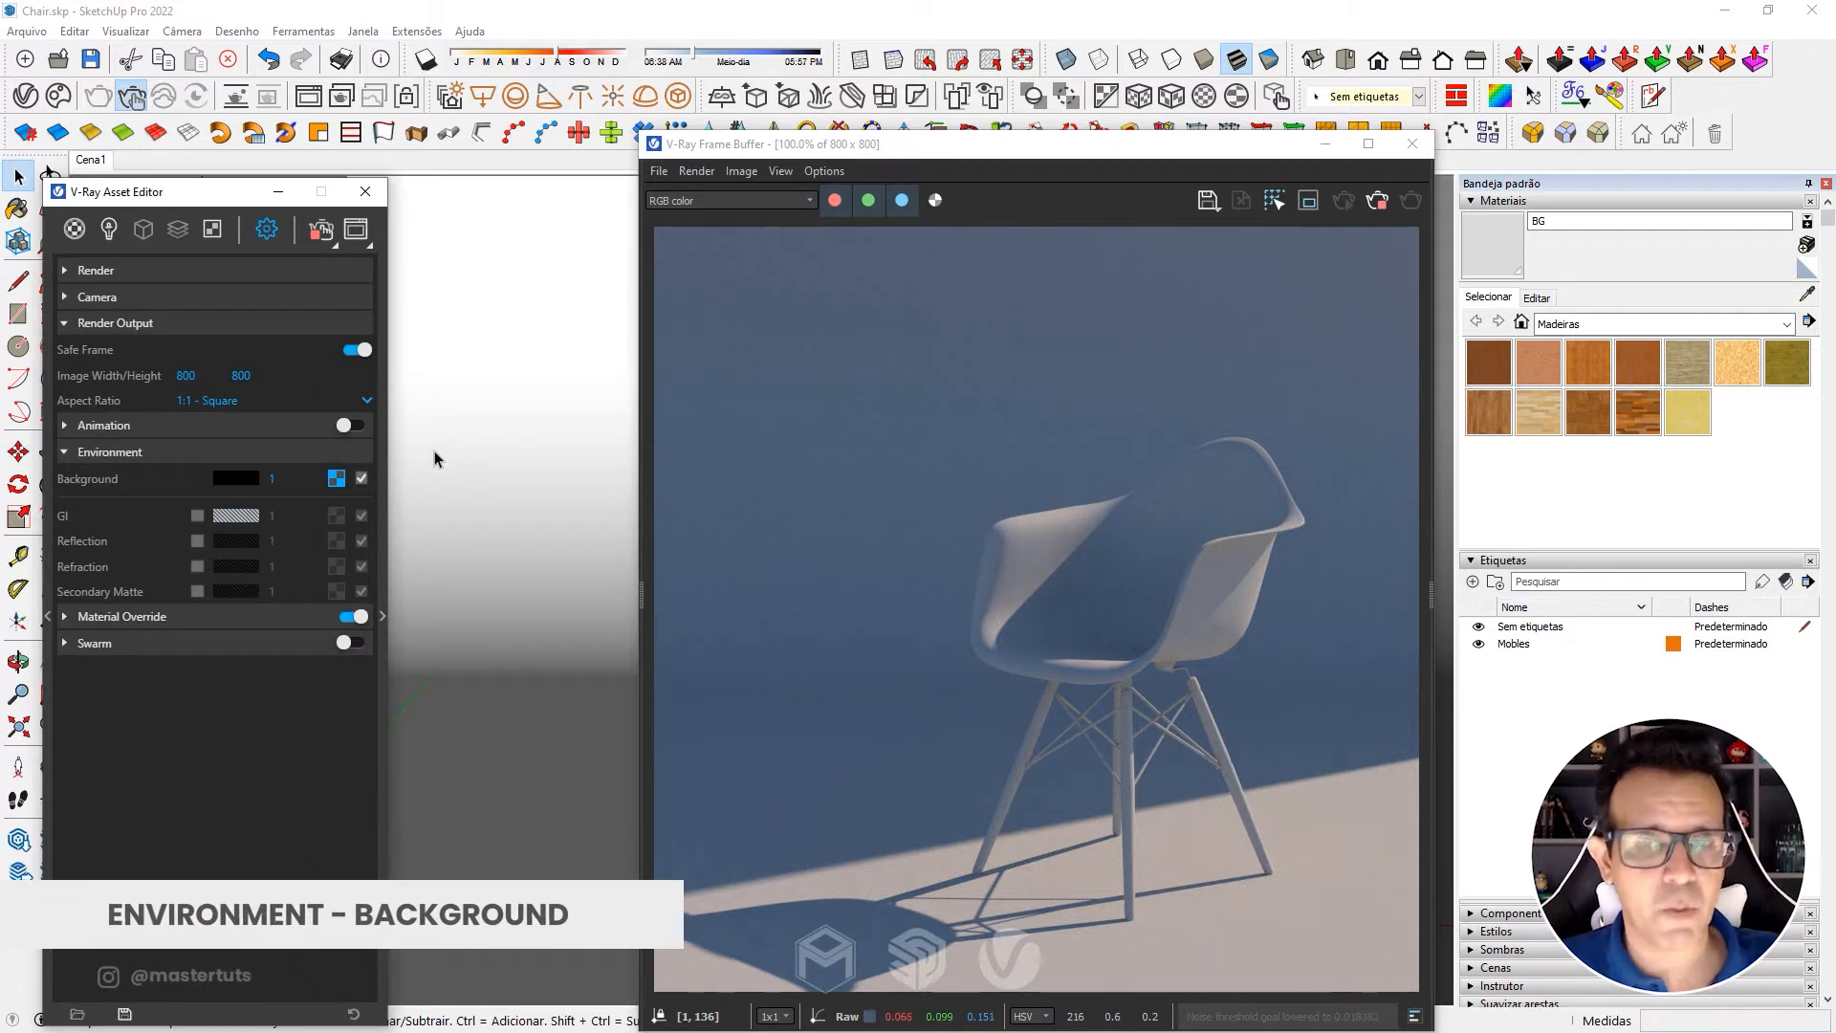
{"action": "left_click", "coordinate": [362, 478]}
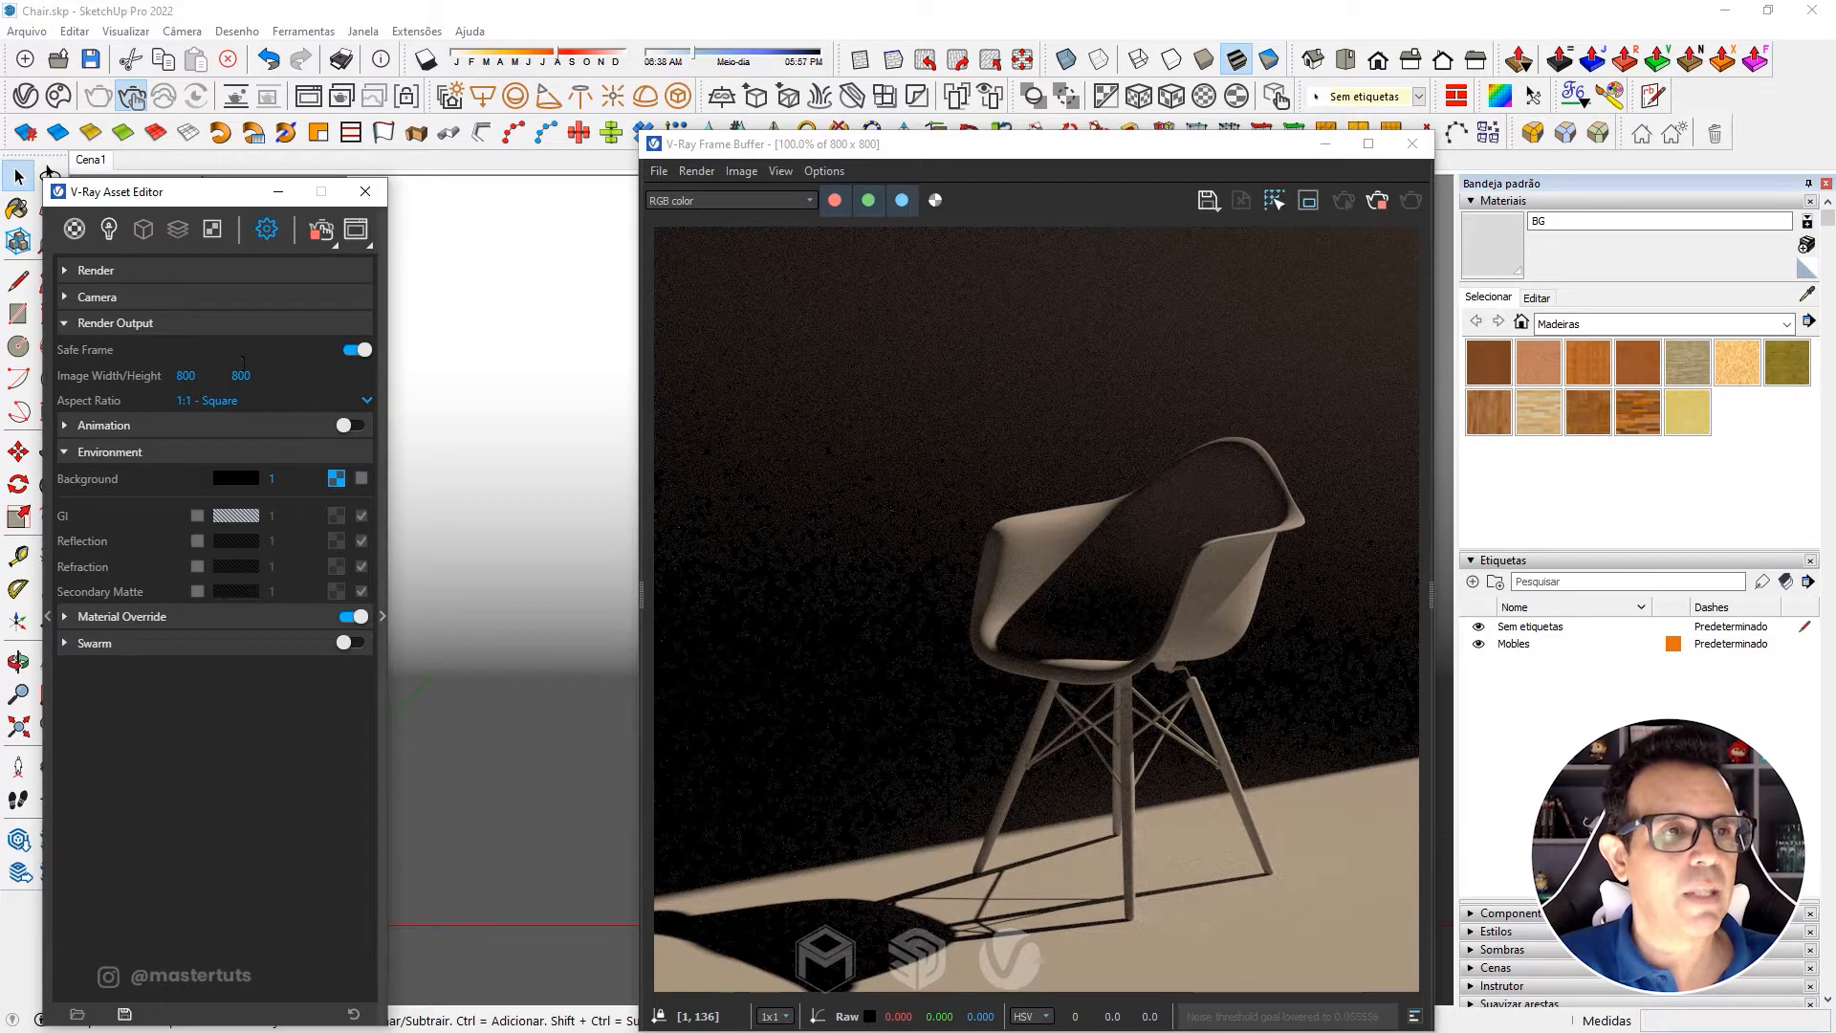
Turn off the SunLight and close the V-Ray Asset Editor.
{"action": "left_click", "coordinate": [108, 230]}
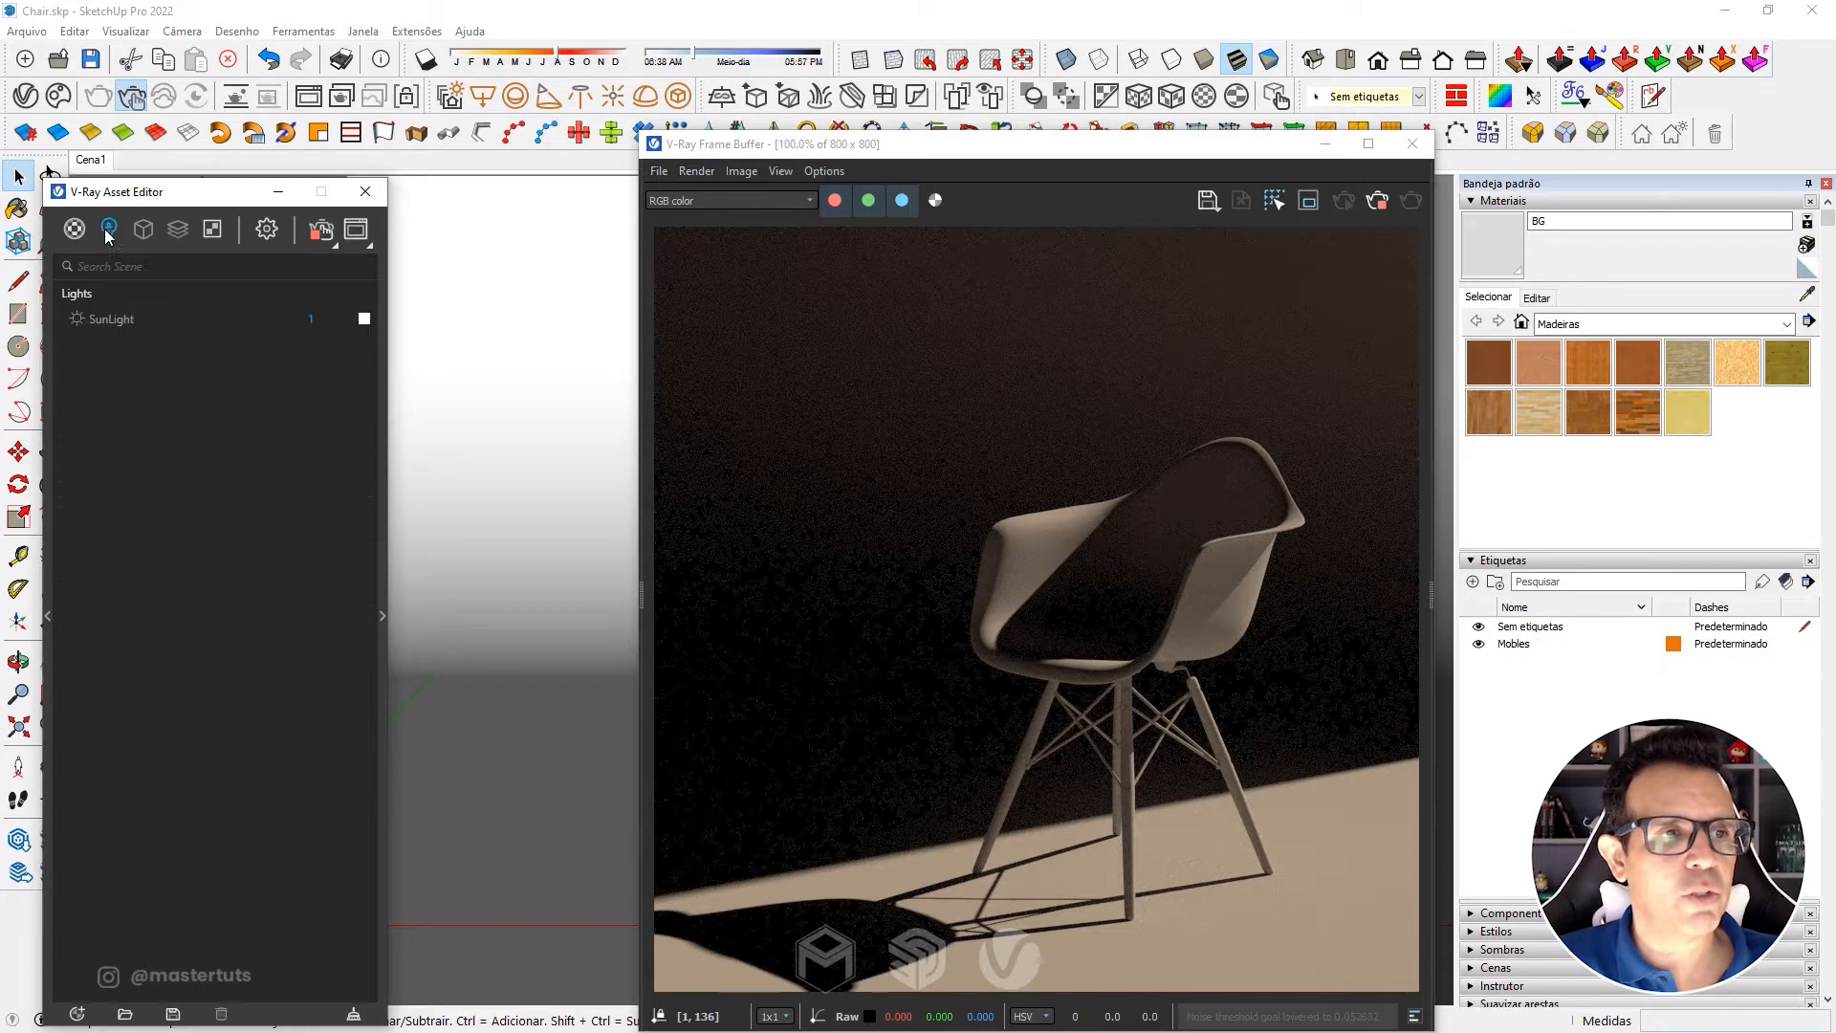
{"action": "left_click", "coordinate": [76, 321]}
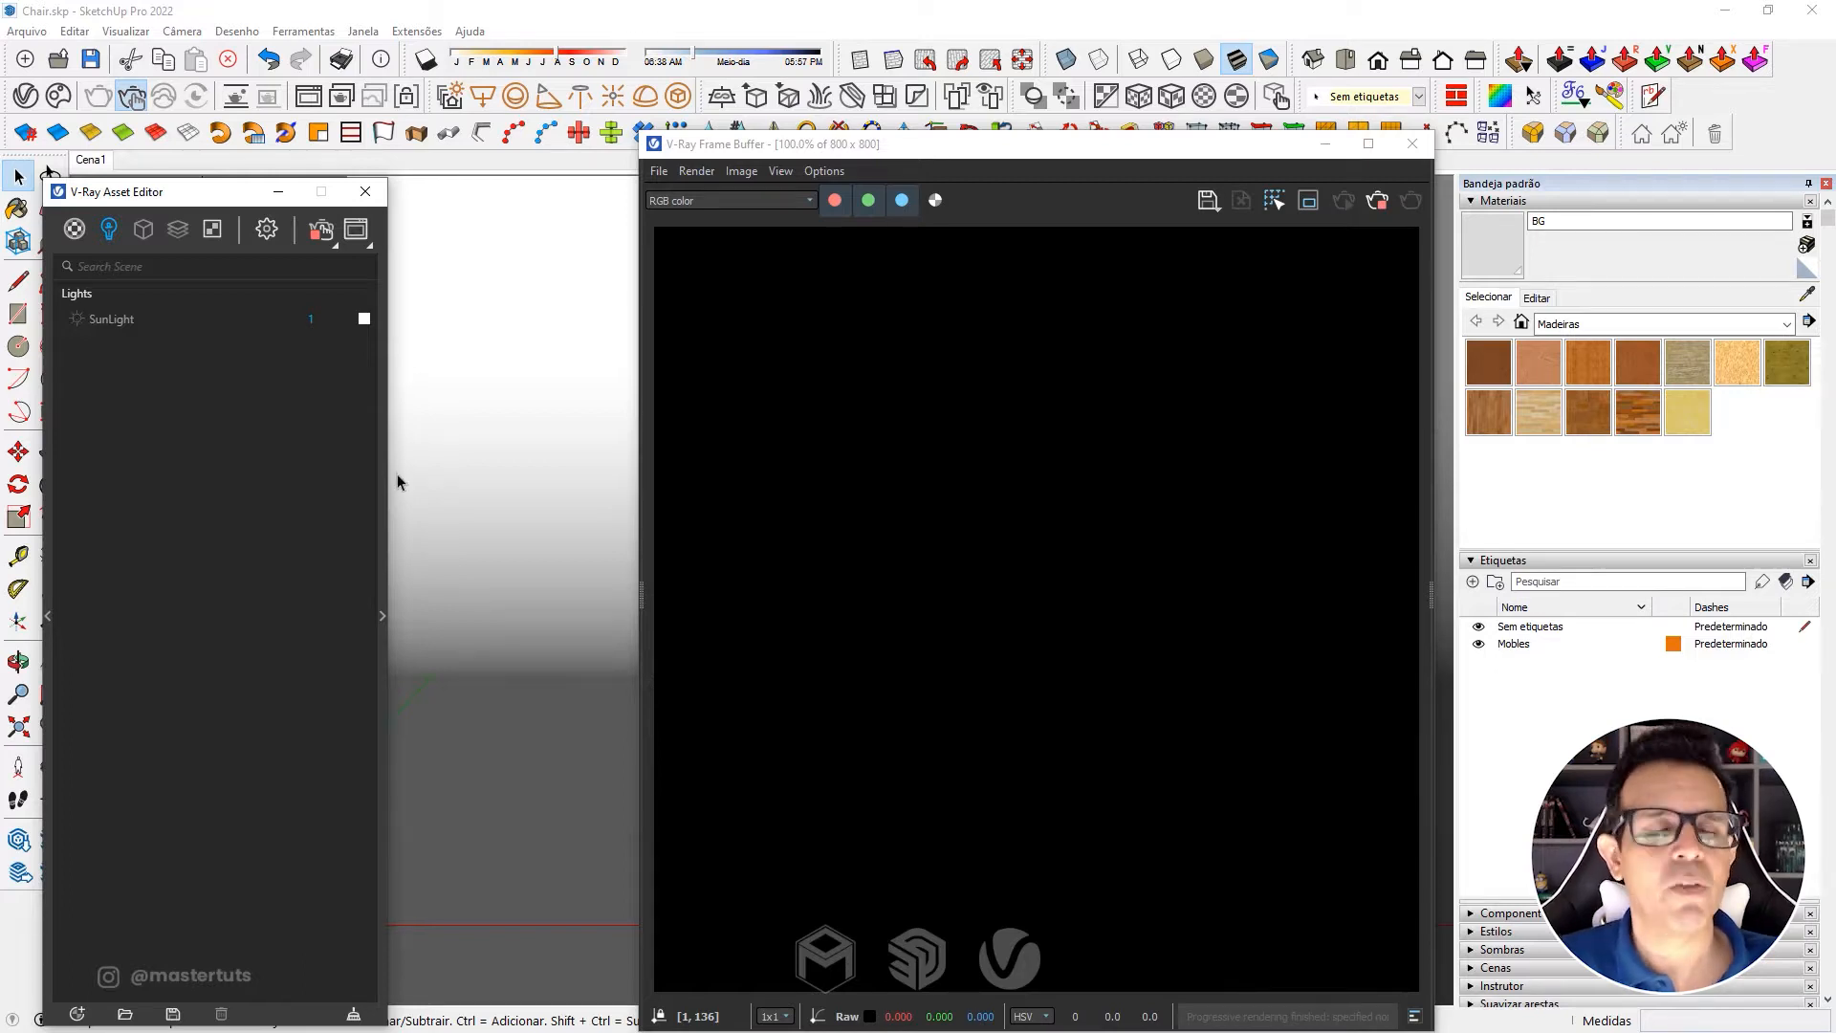
{"action": "left_click", "coordinate": [365, 191]}
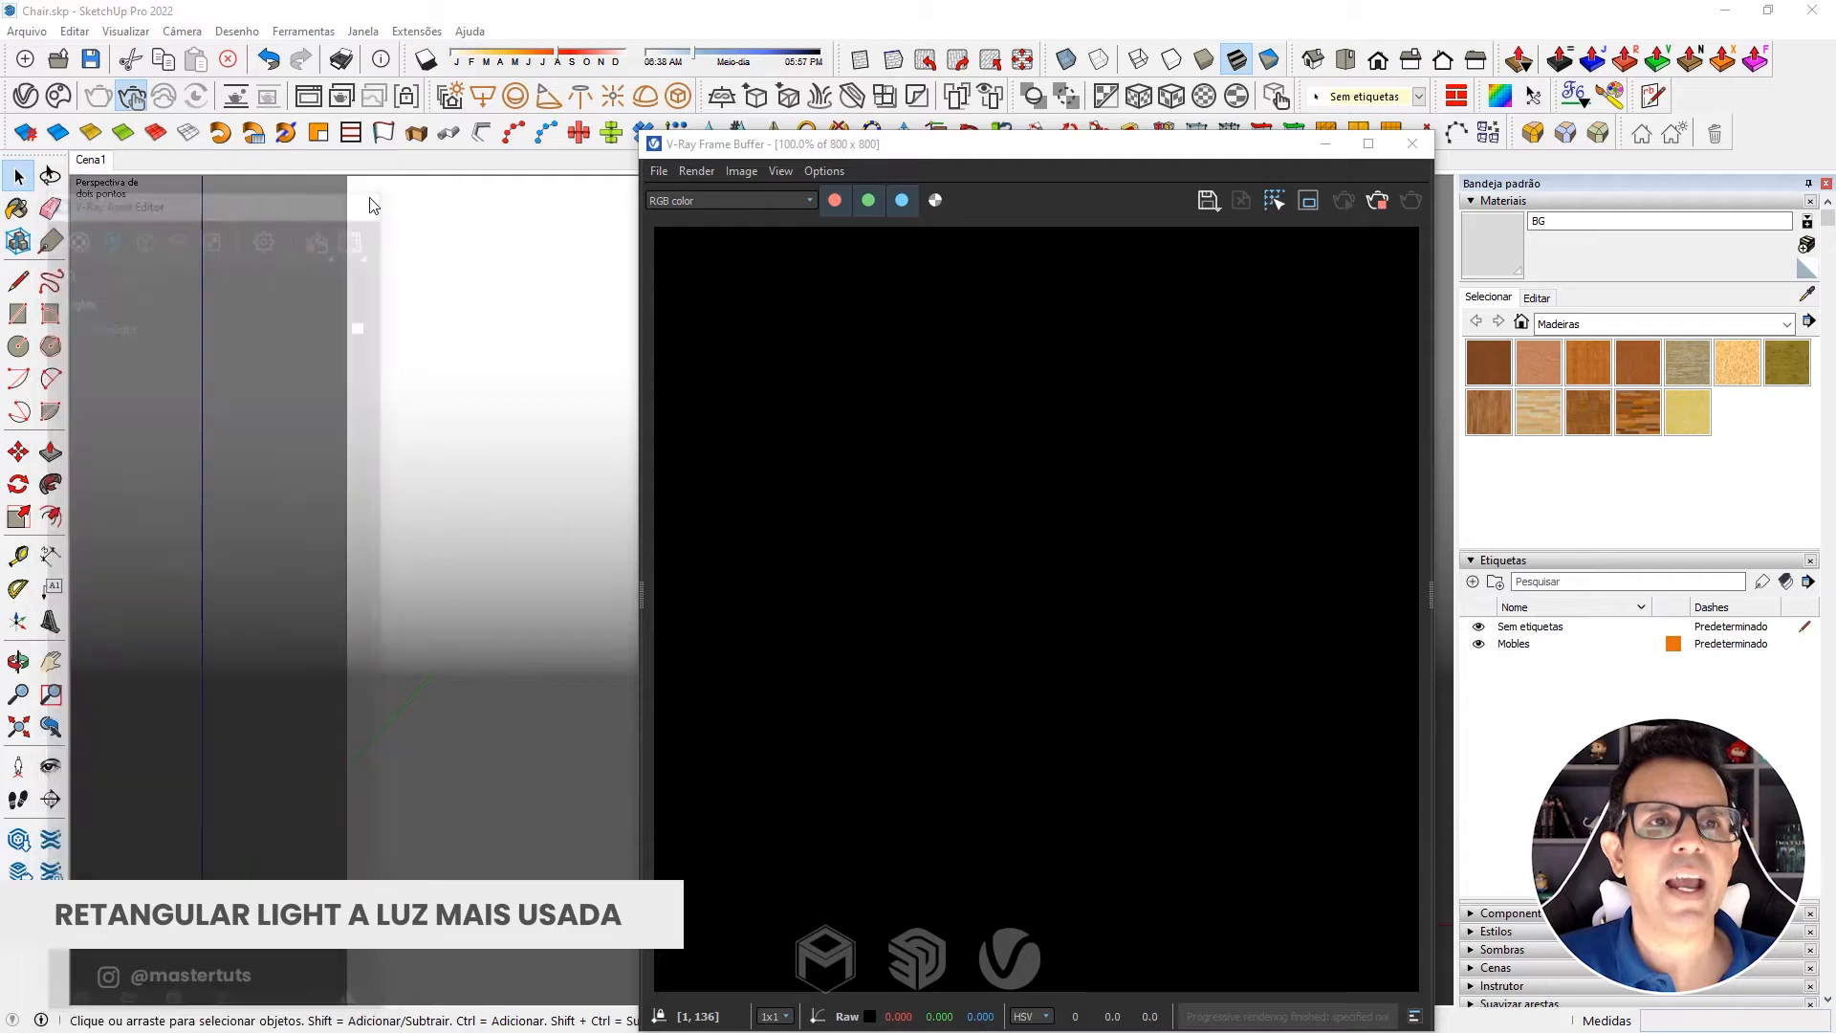
Lock the interactive render's camera and draw a rectangle light on the floor beside the chair.
{"action": "left_click", "coordinate": [484, 103]}
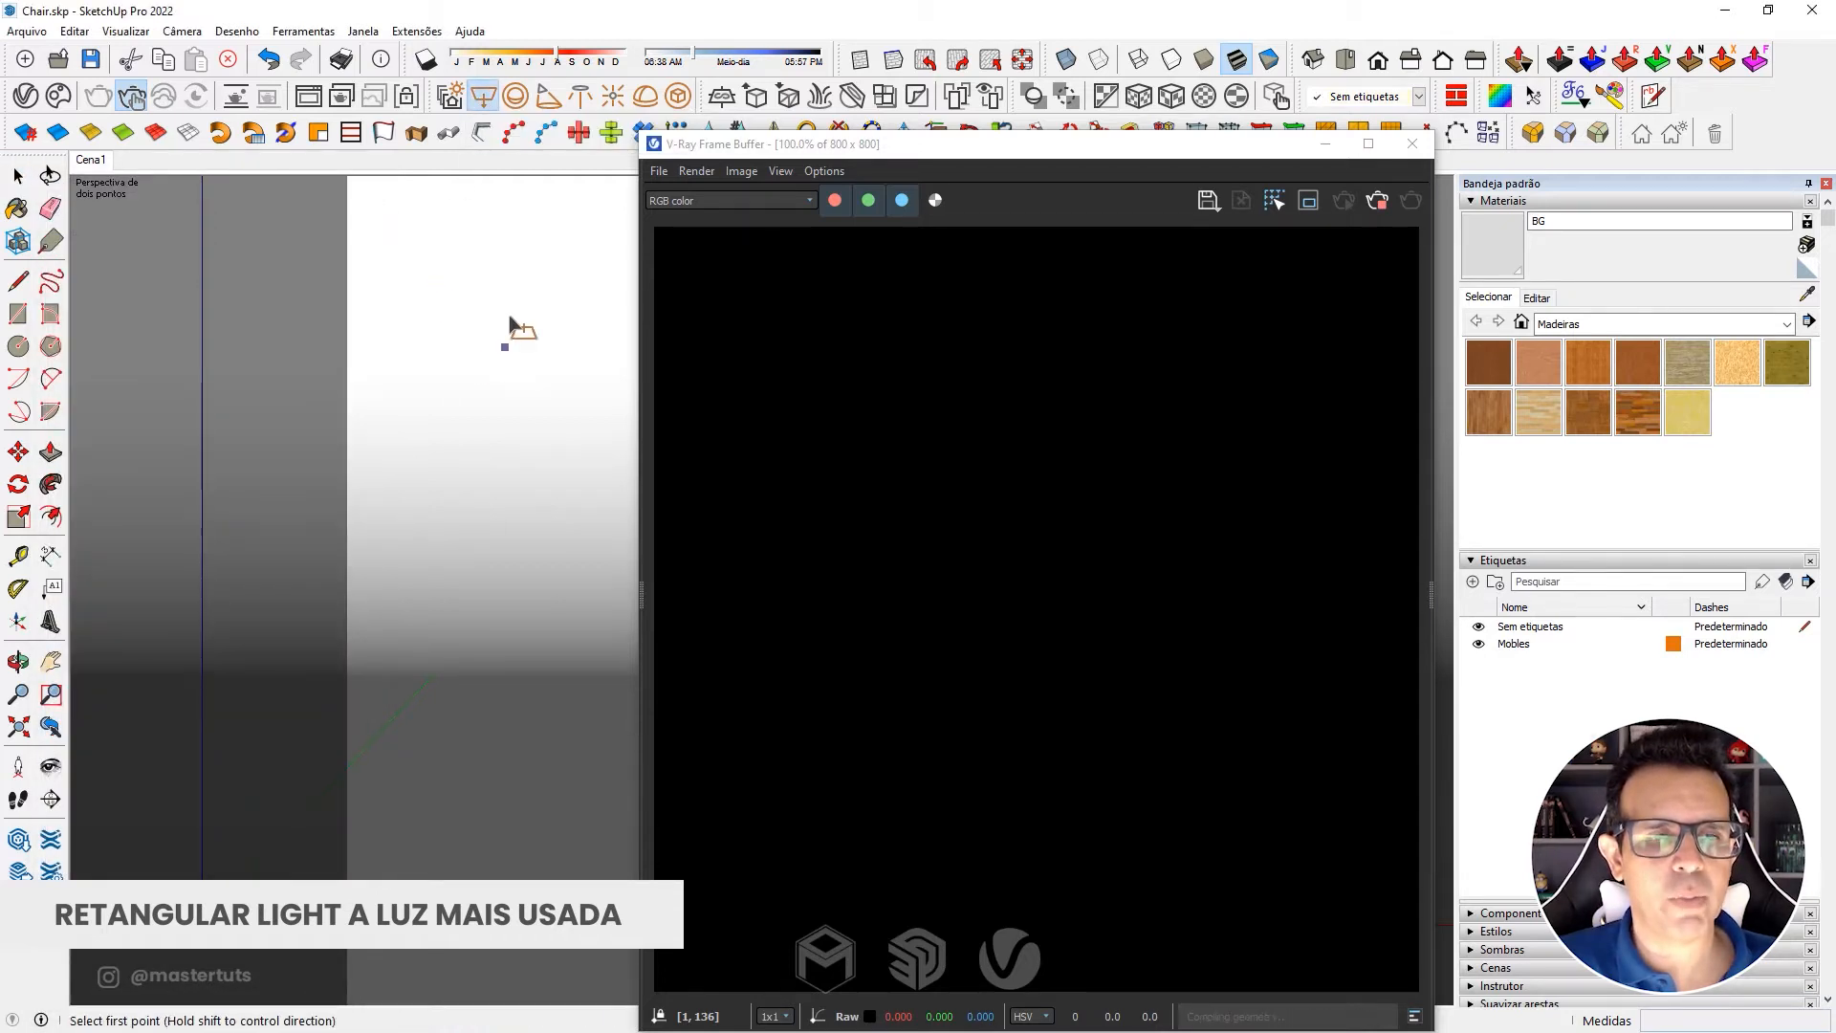
{"action": "left_click", "coordinate": [406, 95]}
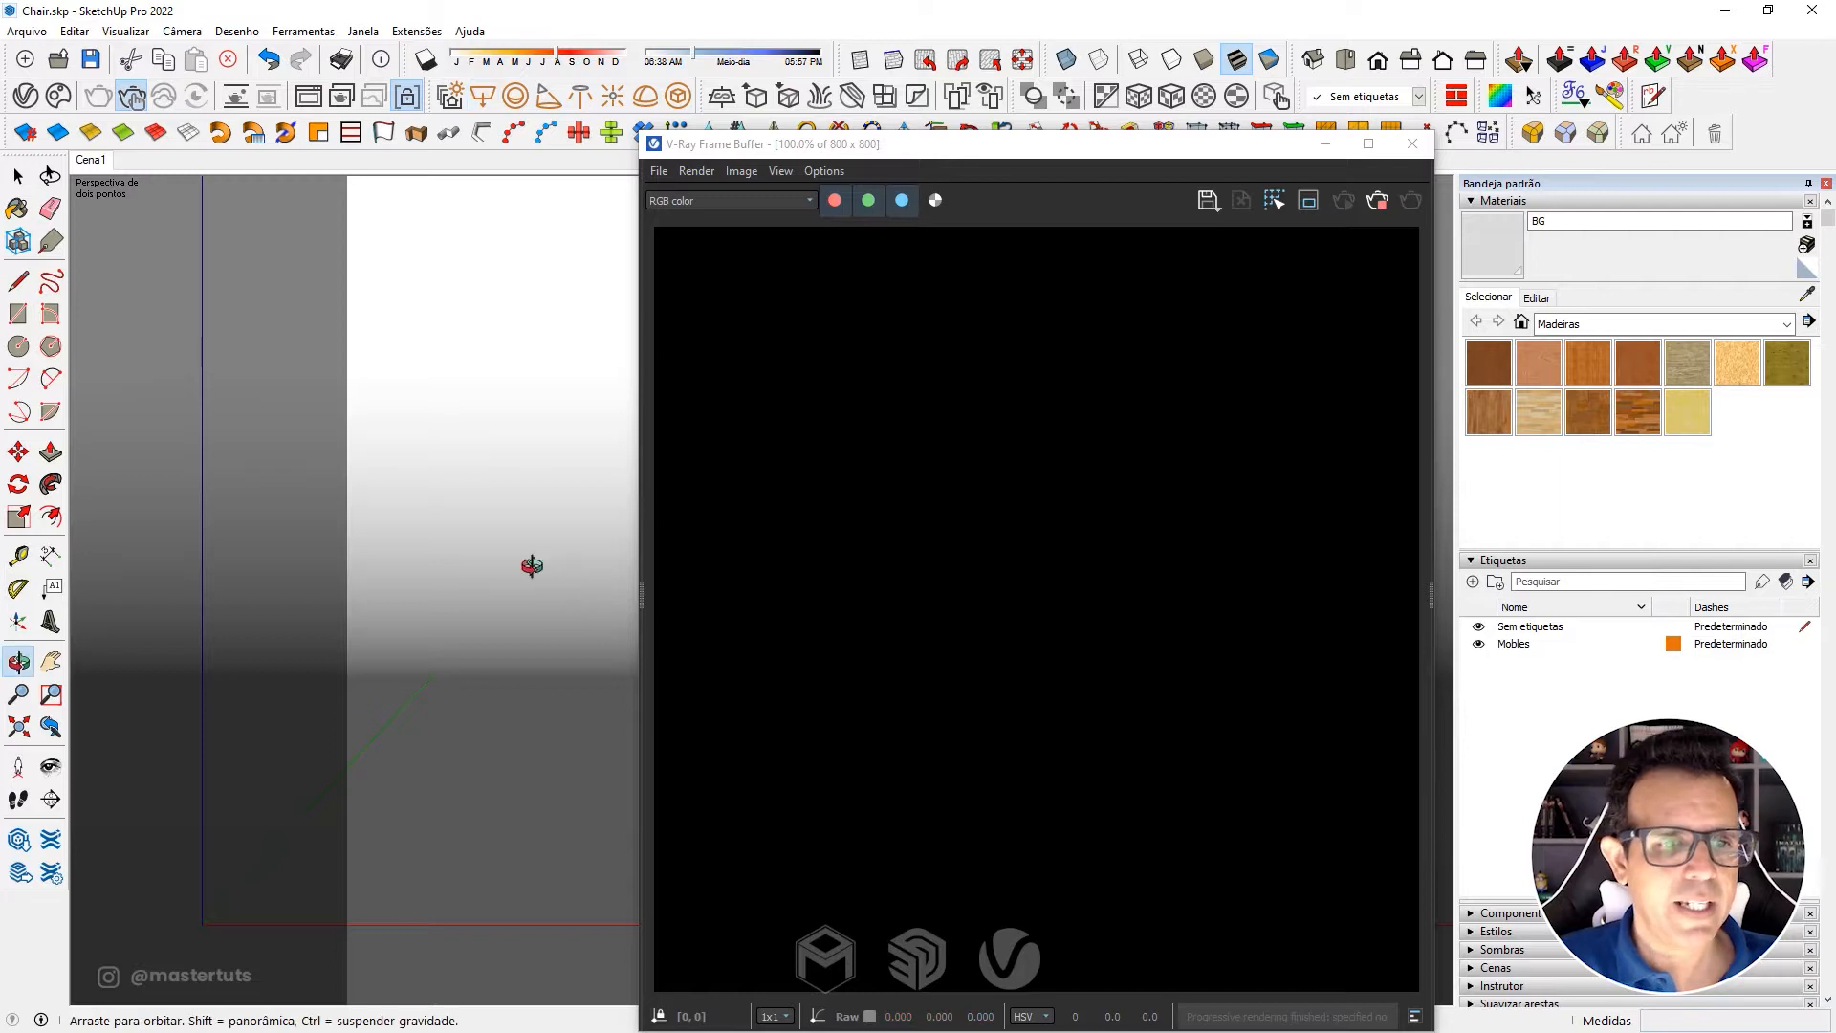
{"action": "middle_click_drag", "start_coordinate": [533, 565], "coordinate": [553, 708]}
{"action": "scroll", "coordinate": [516, 663], "scroll_direction": "down", "scroll_amount": 6}
{"action": "mouse_move", "coordinate": [490, 644]}
{"action": "middle_mouse_down"}
{"action": "mouse_move", "coordinate": [529, 584]}
{"action": "mouse_move", "coordinate": [429, 662]}
{"action": "mouse_move", "coordinate": [533, 603]}
{"action": "mouse_move", "coordinate": [493, 609]}
{"action": "middle_mouse_up"}
{"action": "scroll", "coordinate": [429, 662], "scroll_direction": "down", "scroll_amount": 2}
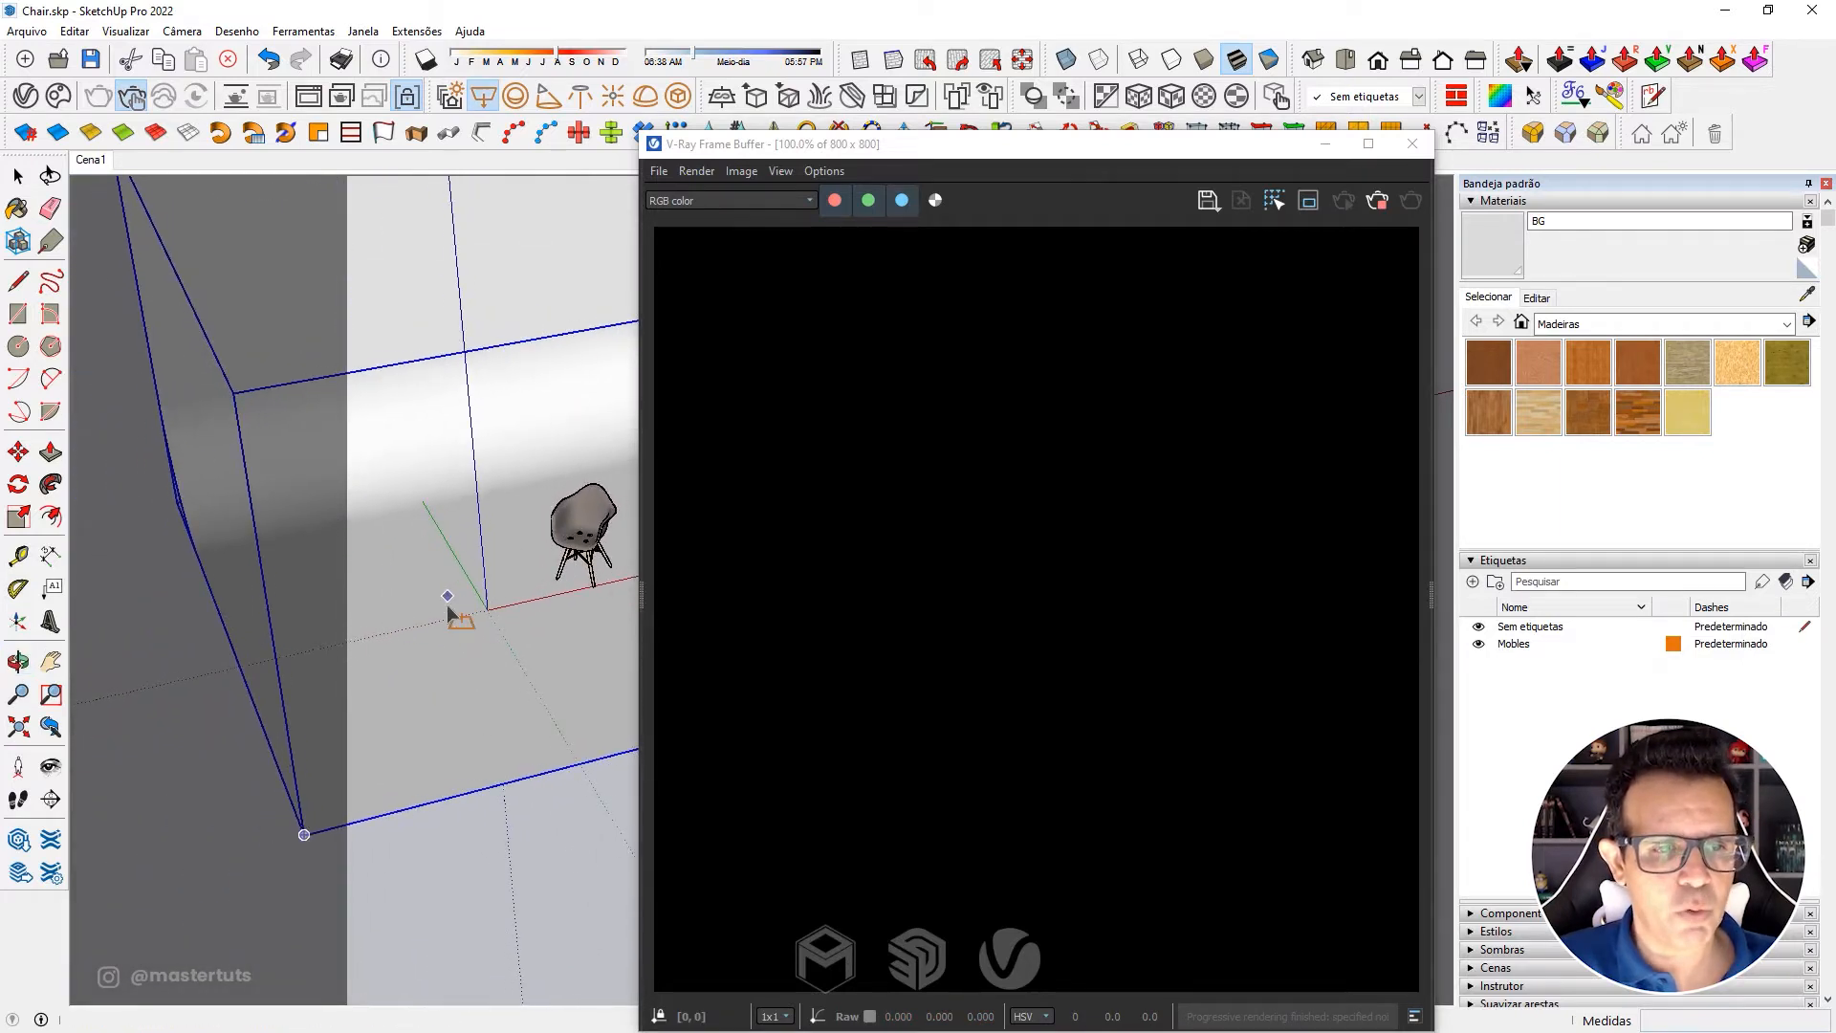
{"action": "left_click", "coordinate": [364, 607]}
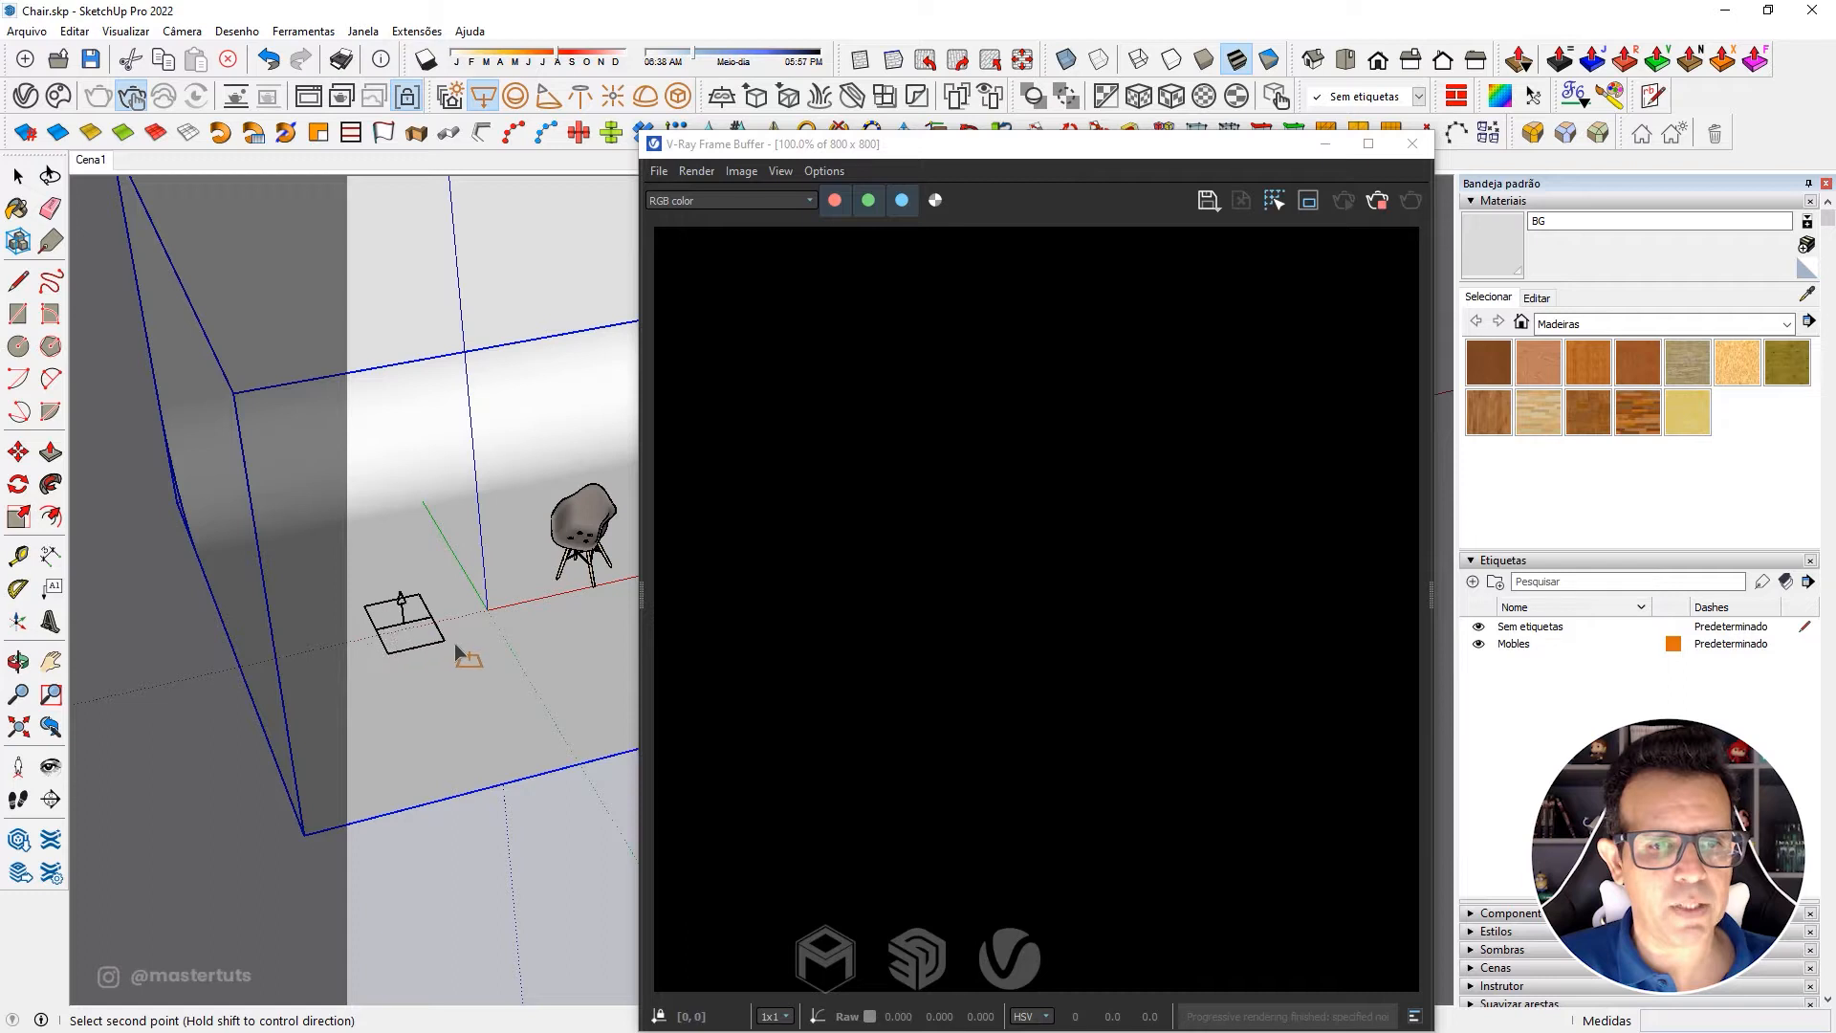
{"action": "left_click", "coordinate": [512, 636]}
Rotate the rectangle light by -90 degrees so it faces the chair.
{"action": "scroll", "coordinate": [484, 668], "scroll_direction": "up", "scroll_amount": 2}
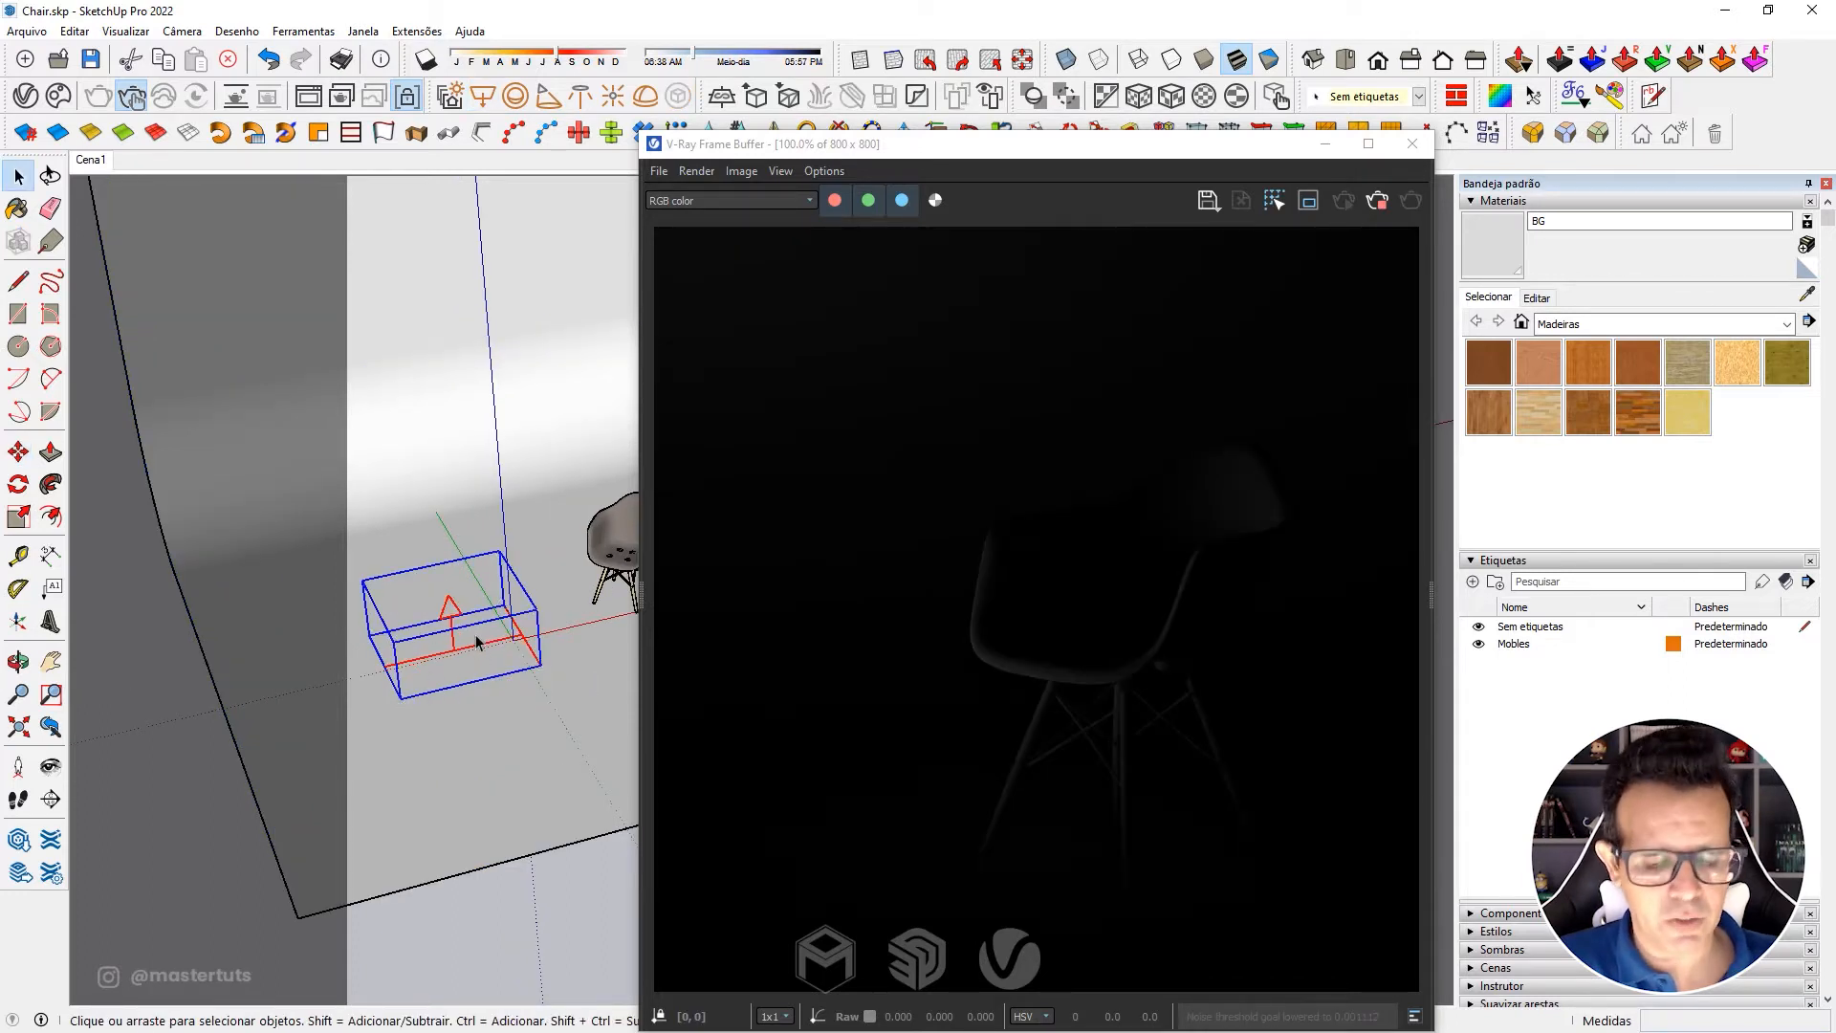
{"action": "key", "text": "m"}
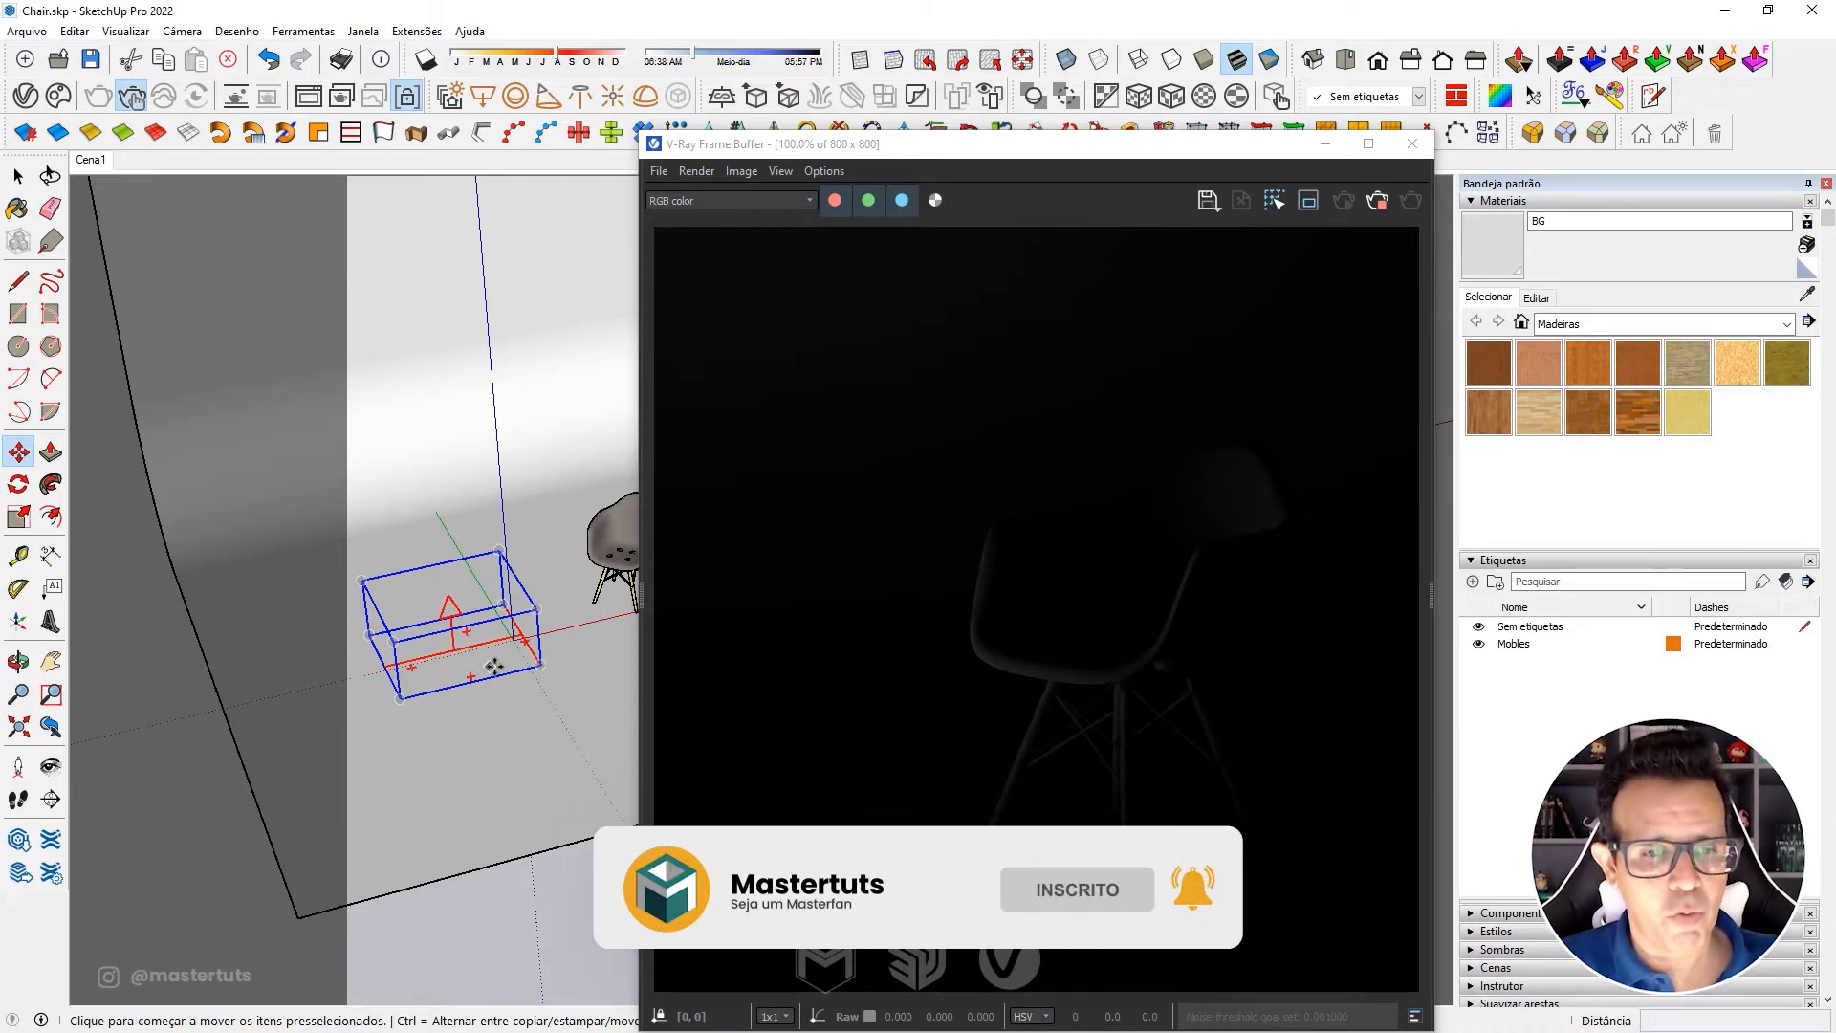
{"action": "left_click", "coordinate": [525, 644]}
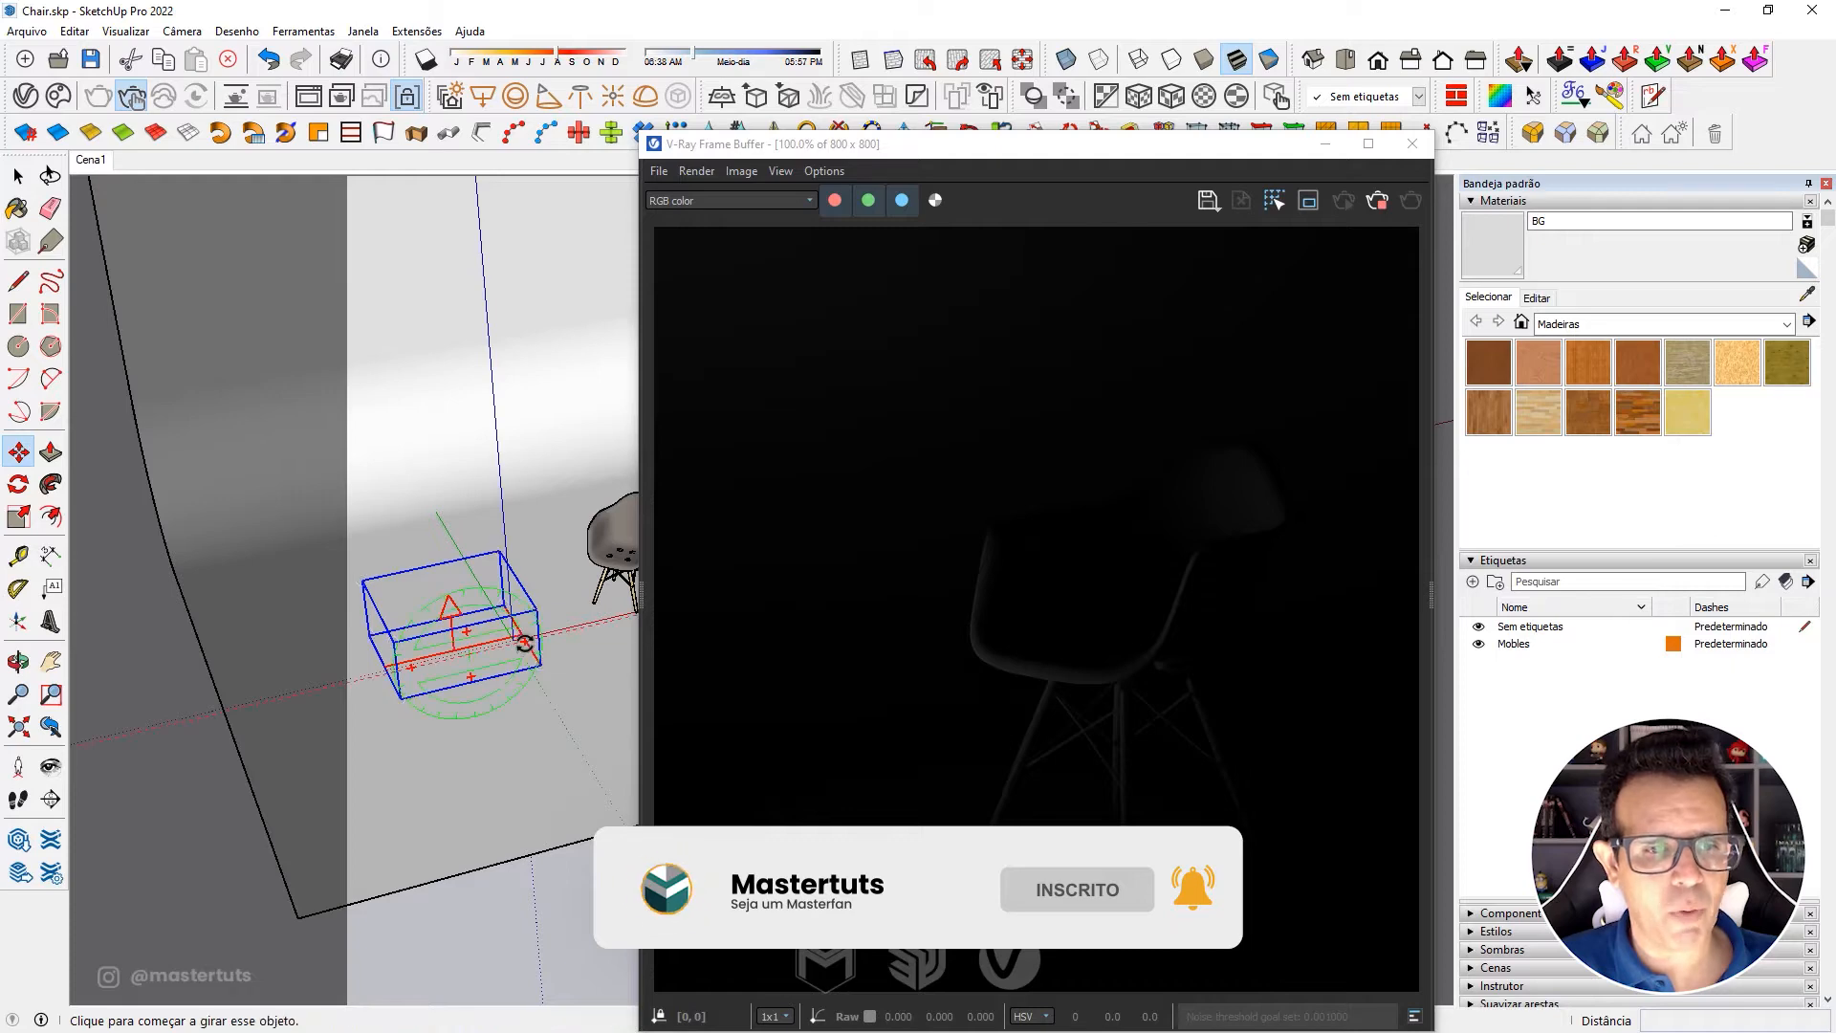
{"action": "left_click", "coordinate": [469, 696]}
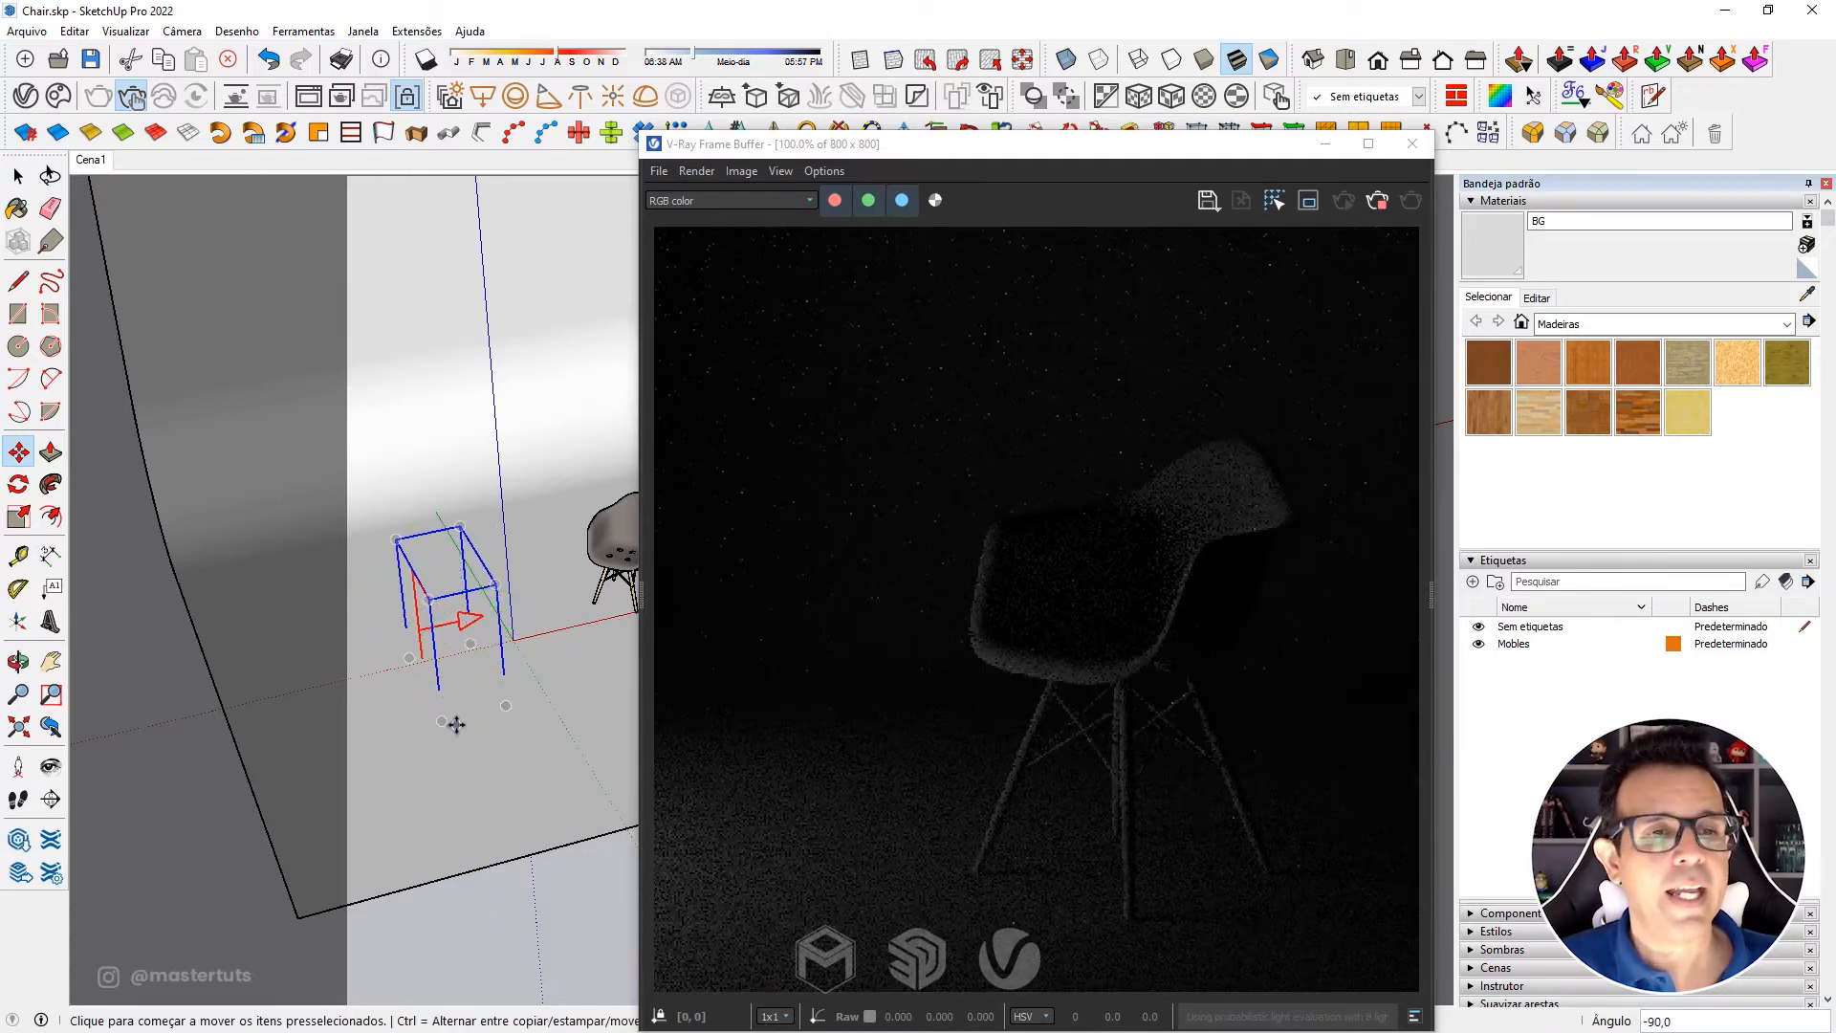
Raise the rectangle light vertically by about 1 m and return to the Cena1 scene view.
{"action": "mouse_move", "coordinate": [484, 647]}
{"action": "middle_mouse_down"}
{"action": "mouse_move", "coordinate": [669, 521]}
{"action": "mouse_move", "coordinate": [394, 773]}
{"action": "middle_mouse_up"}
{"action": "left_click", "coordinate": [457, 768]}
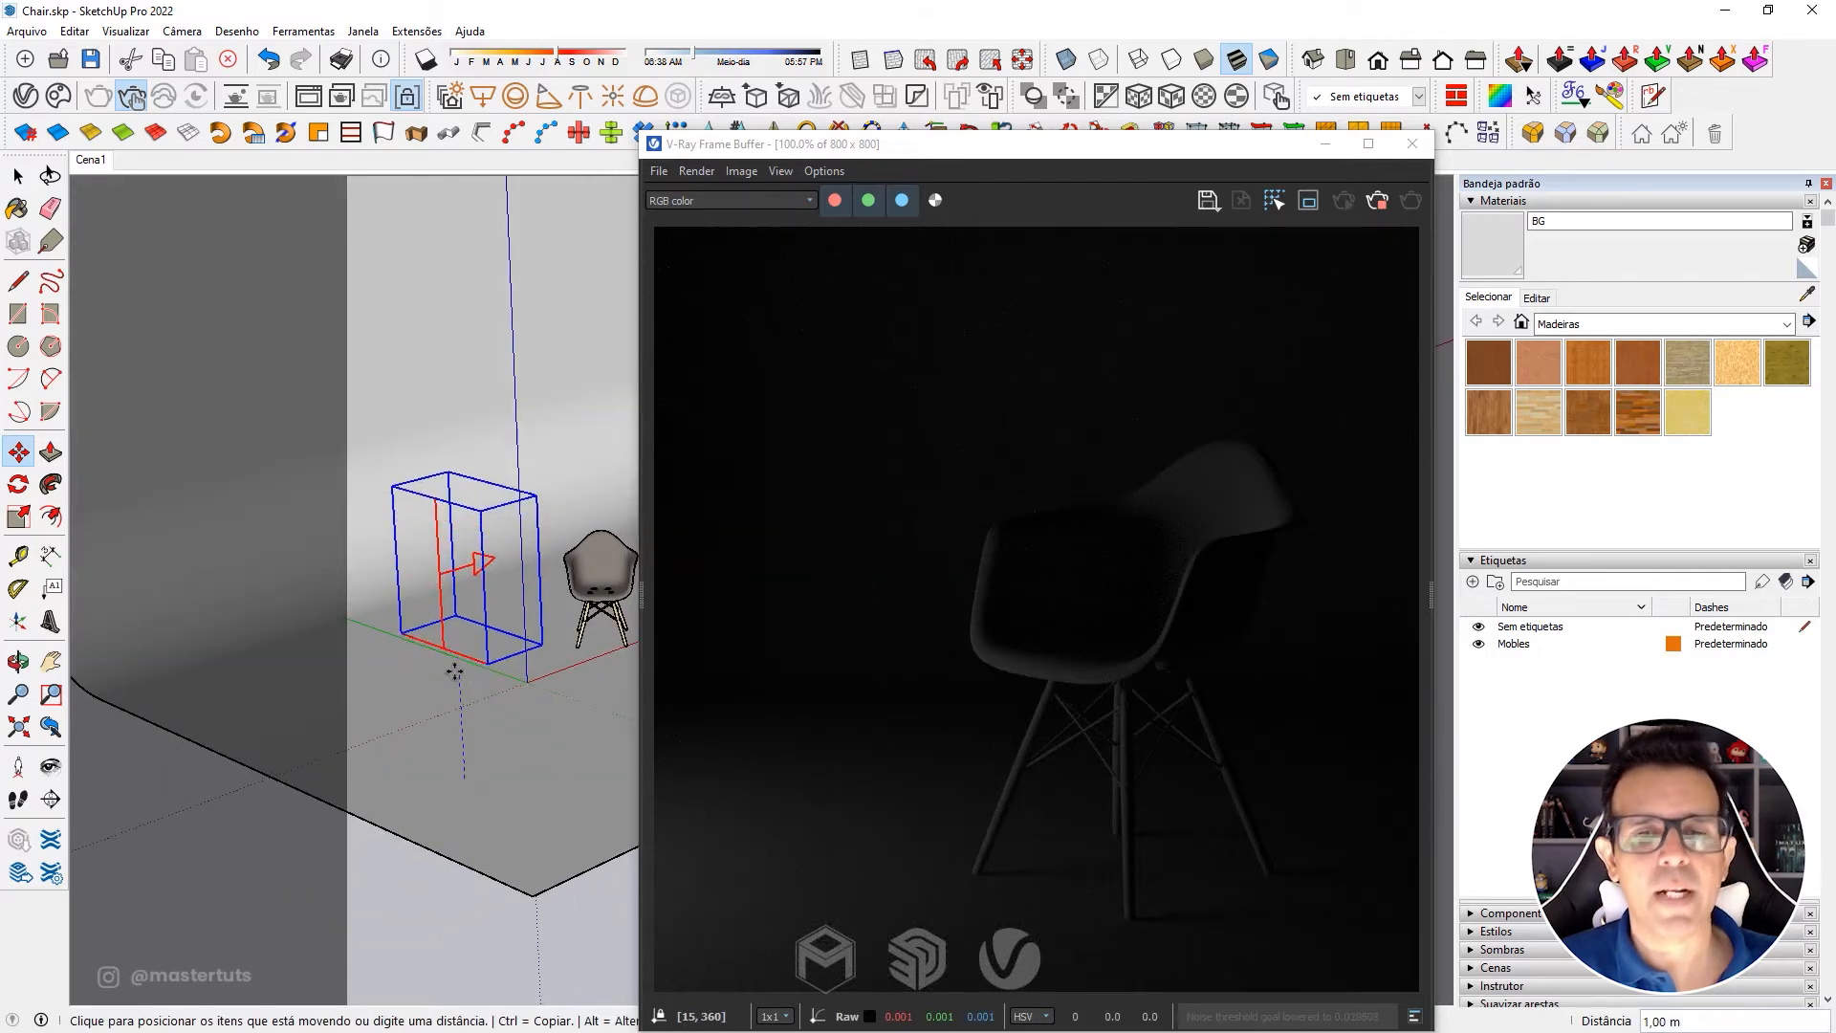
{"action": "left_click", "coordinate": [460, 677]}
{"action": "middle_click_drag", "start_coordinate": [559, 665], "coordinate": [421, 662]}
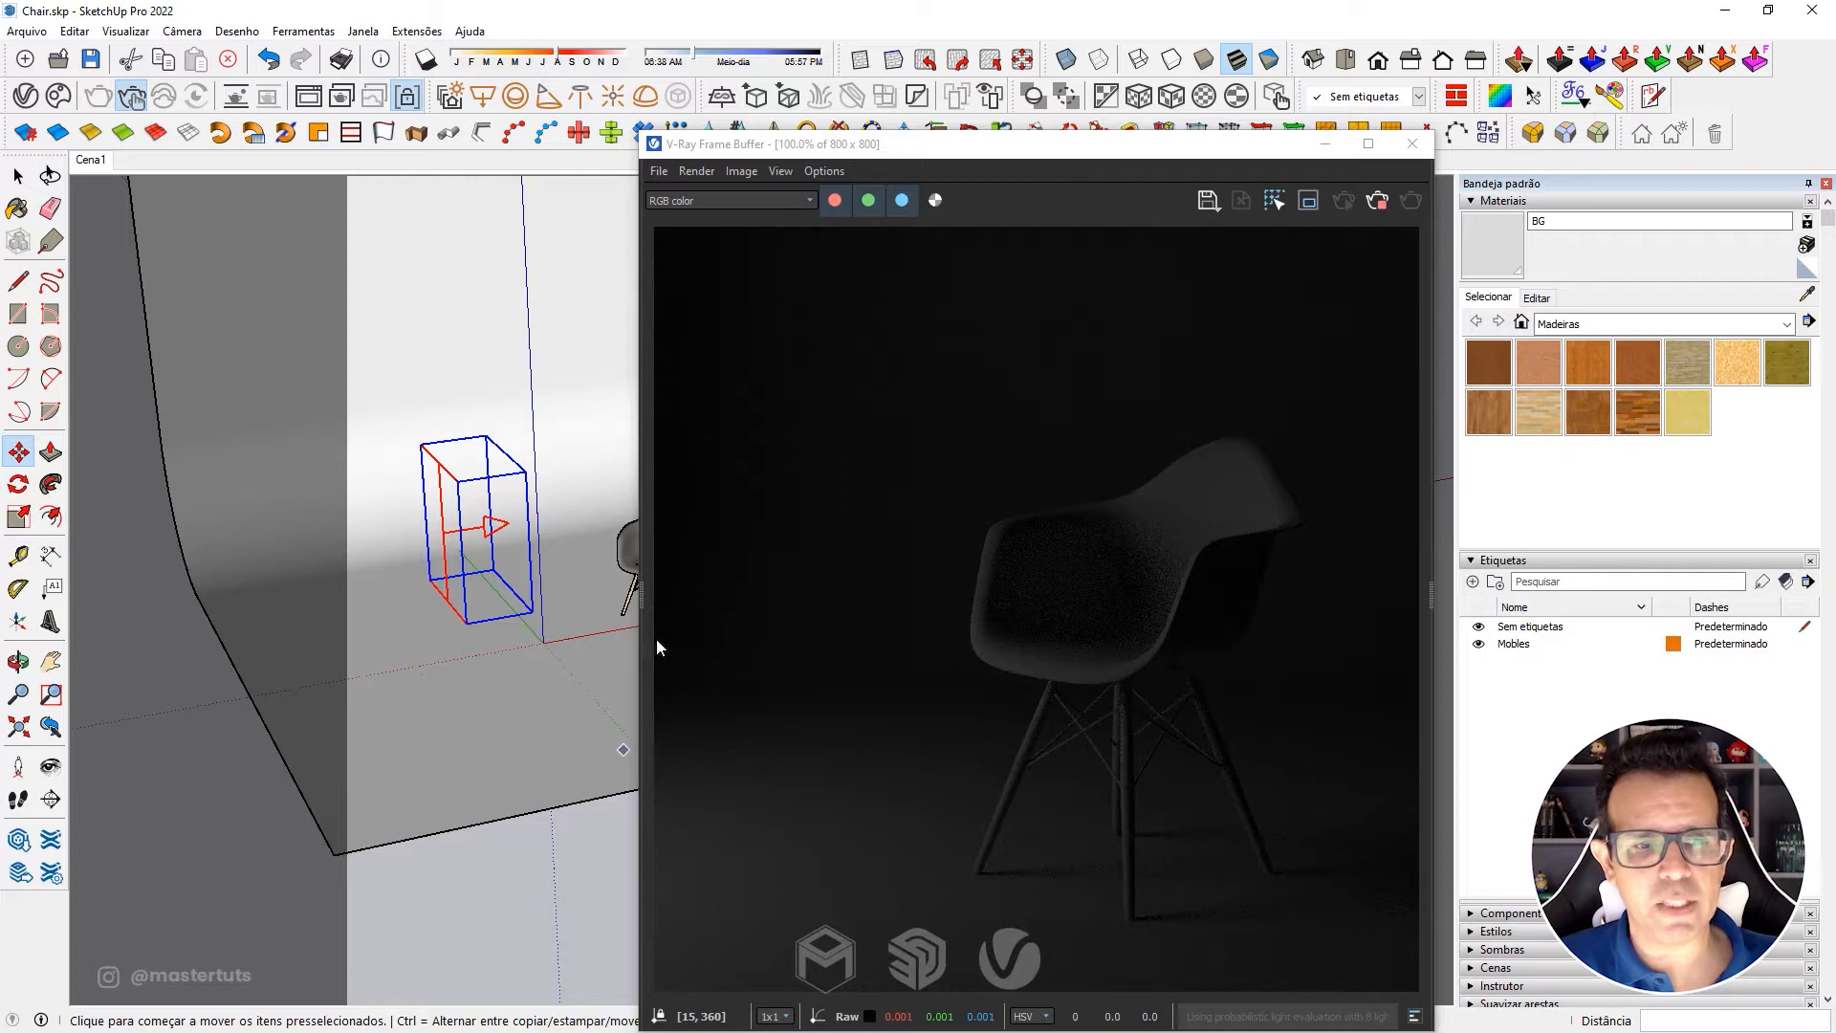
{"action": "mouse_move", "coordinate": [538, 557]}
{"action": "middle_mouse_down"}
{"action": "mouse_move", "coordinate": [408, 535]}
{"action": "mouse_move", "coordinate": [459, 534]}
{"action": "middle_mouse_up"}
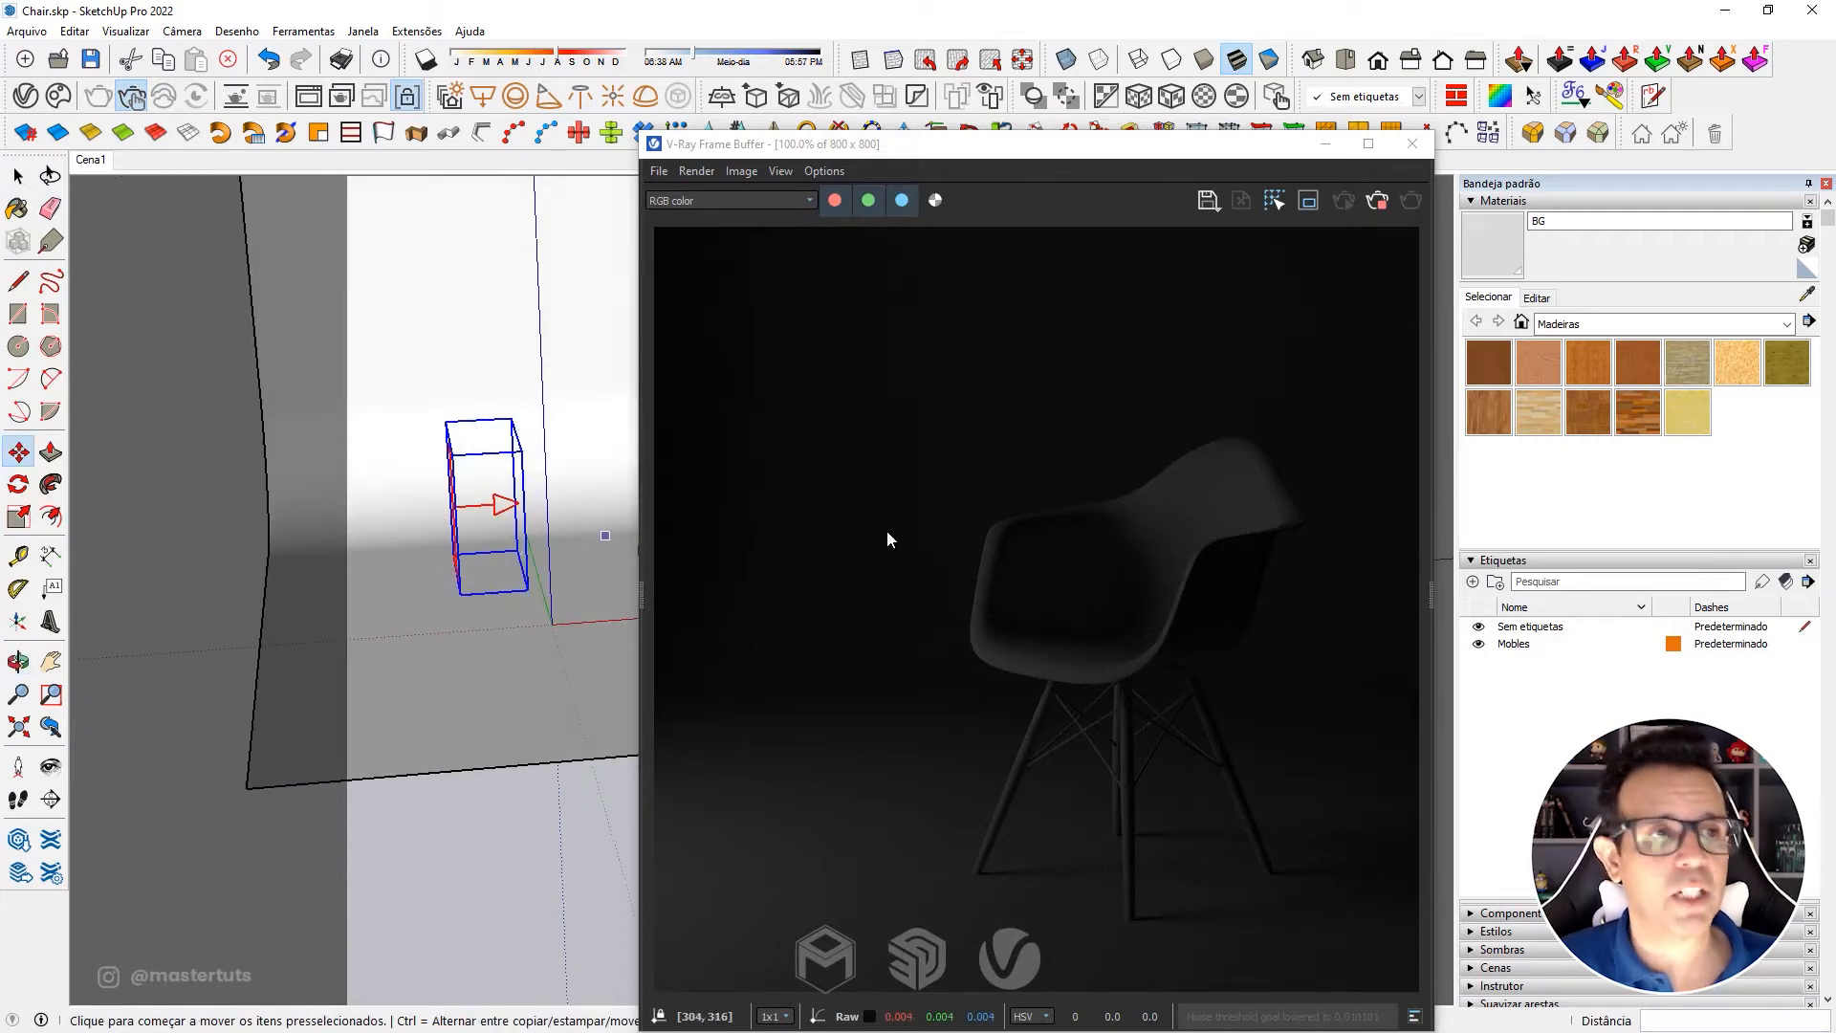
{"action": "left_click", "coordinate": [93, 160]}
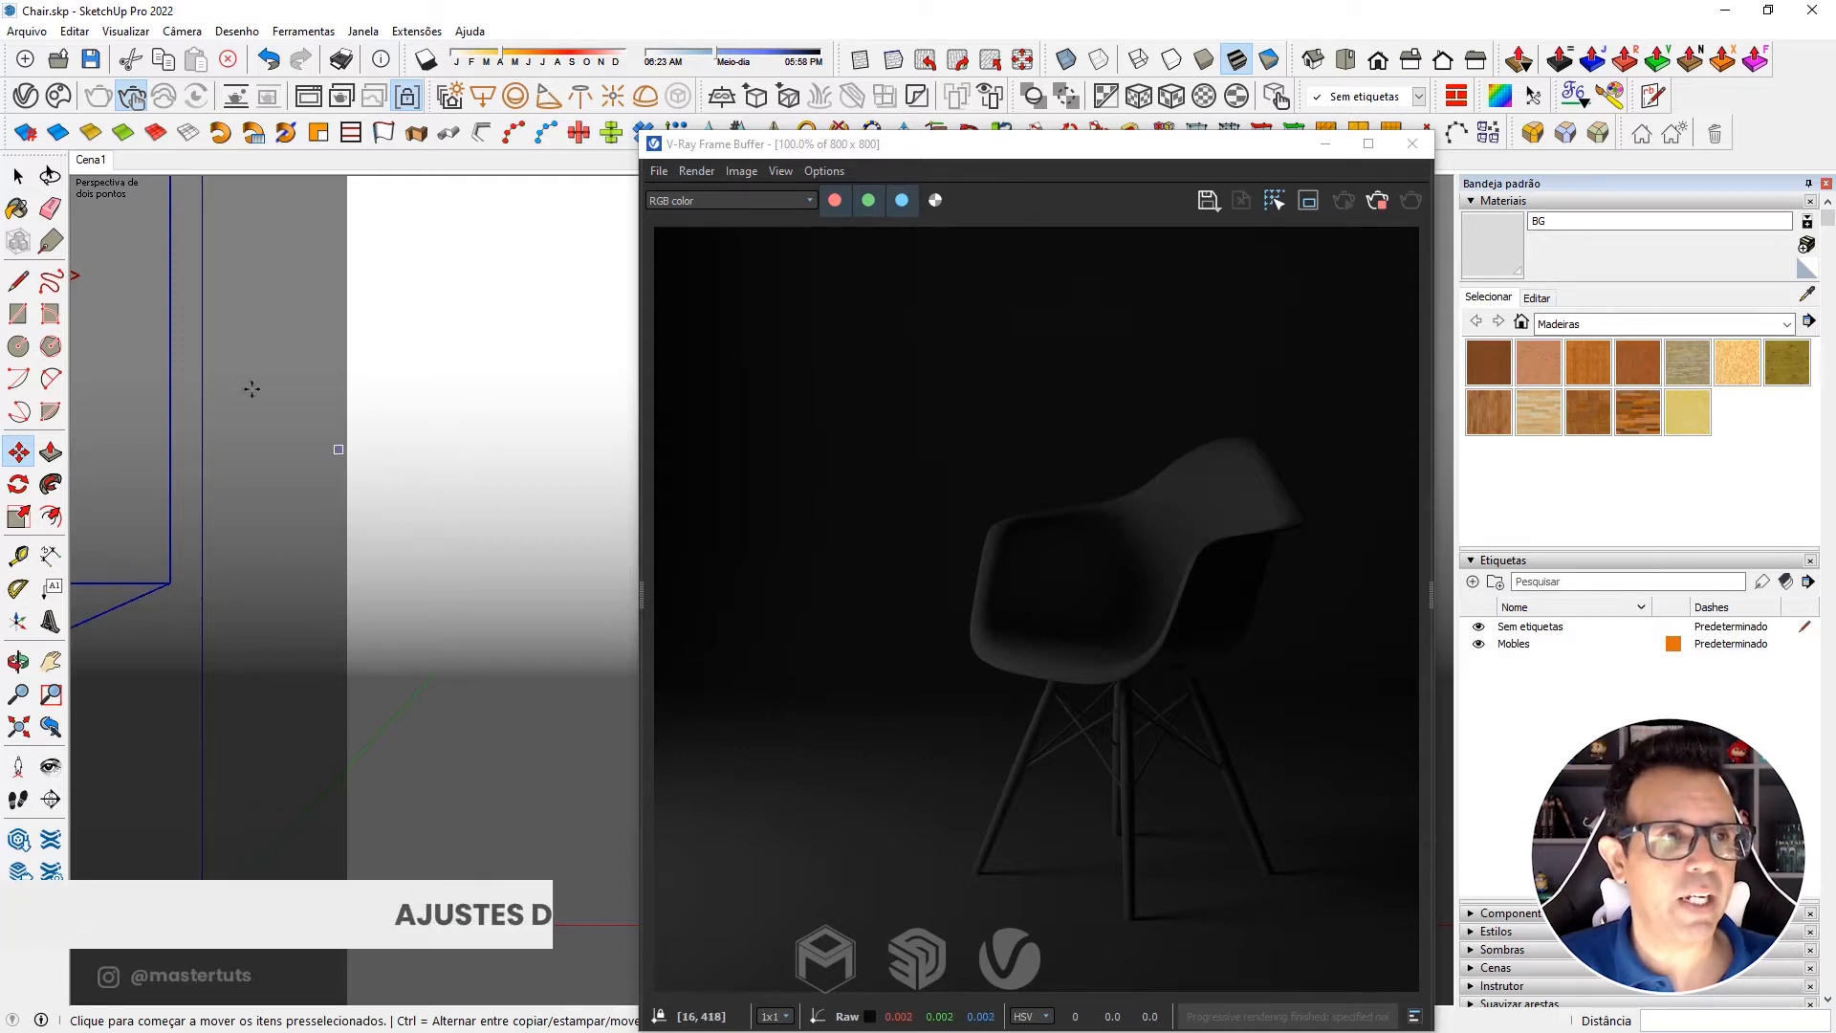
Open the Rectangle Light's parameters in the V-Ray Asset Editor and examine its color, intensity, units and size.
{"action": "left_click", "coordinate": [26, 99]}
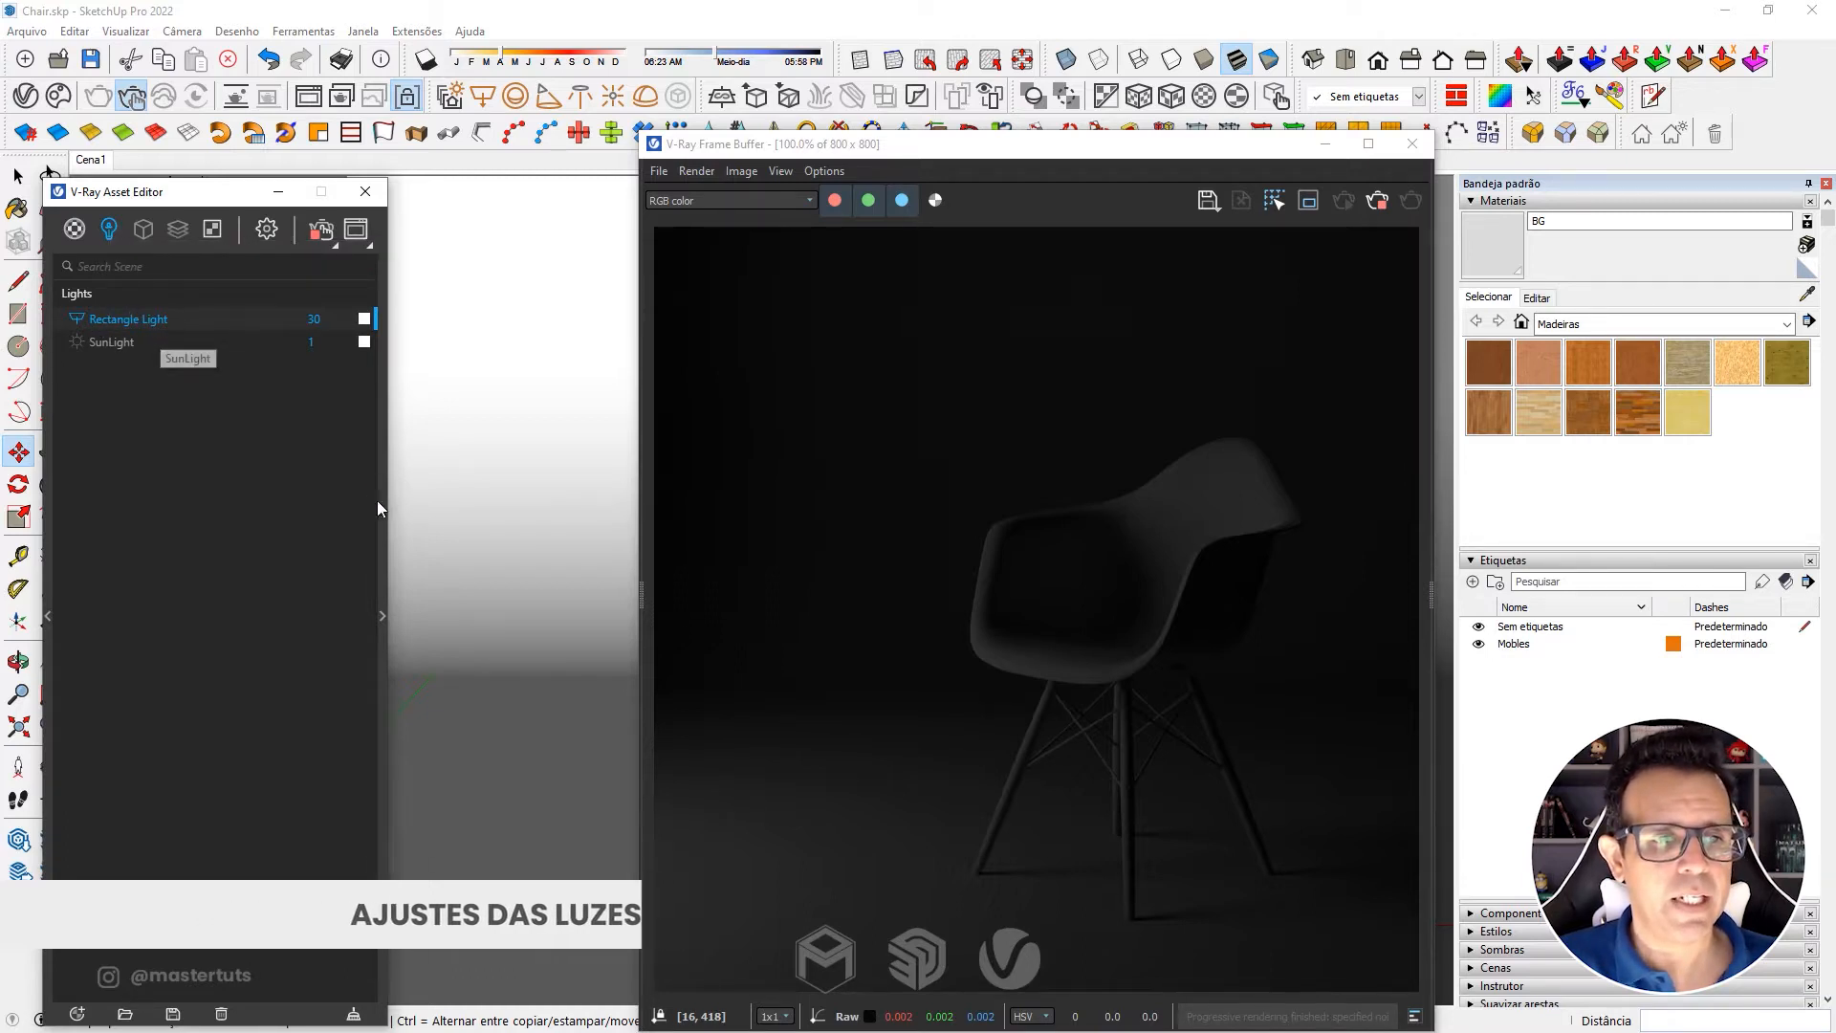
{"action": "left_click", "coordinate": [382, 616]}
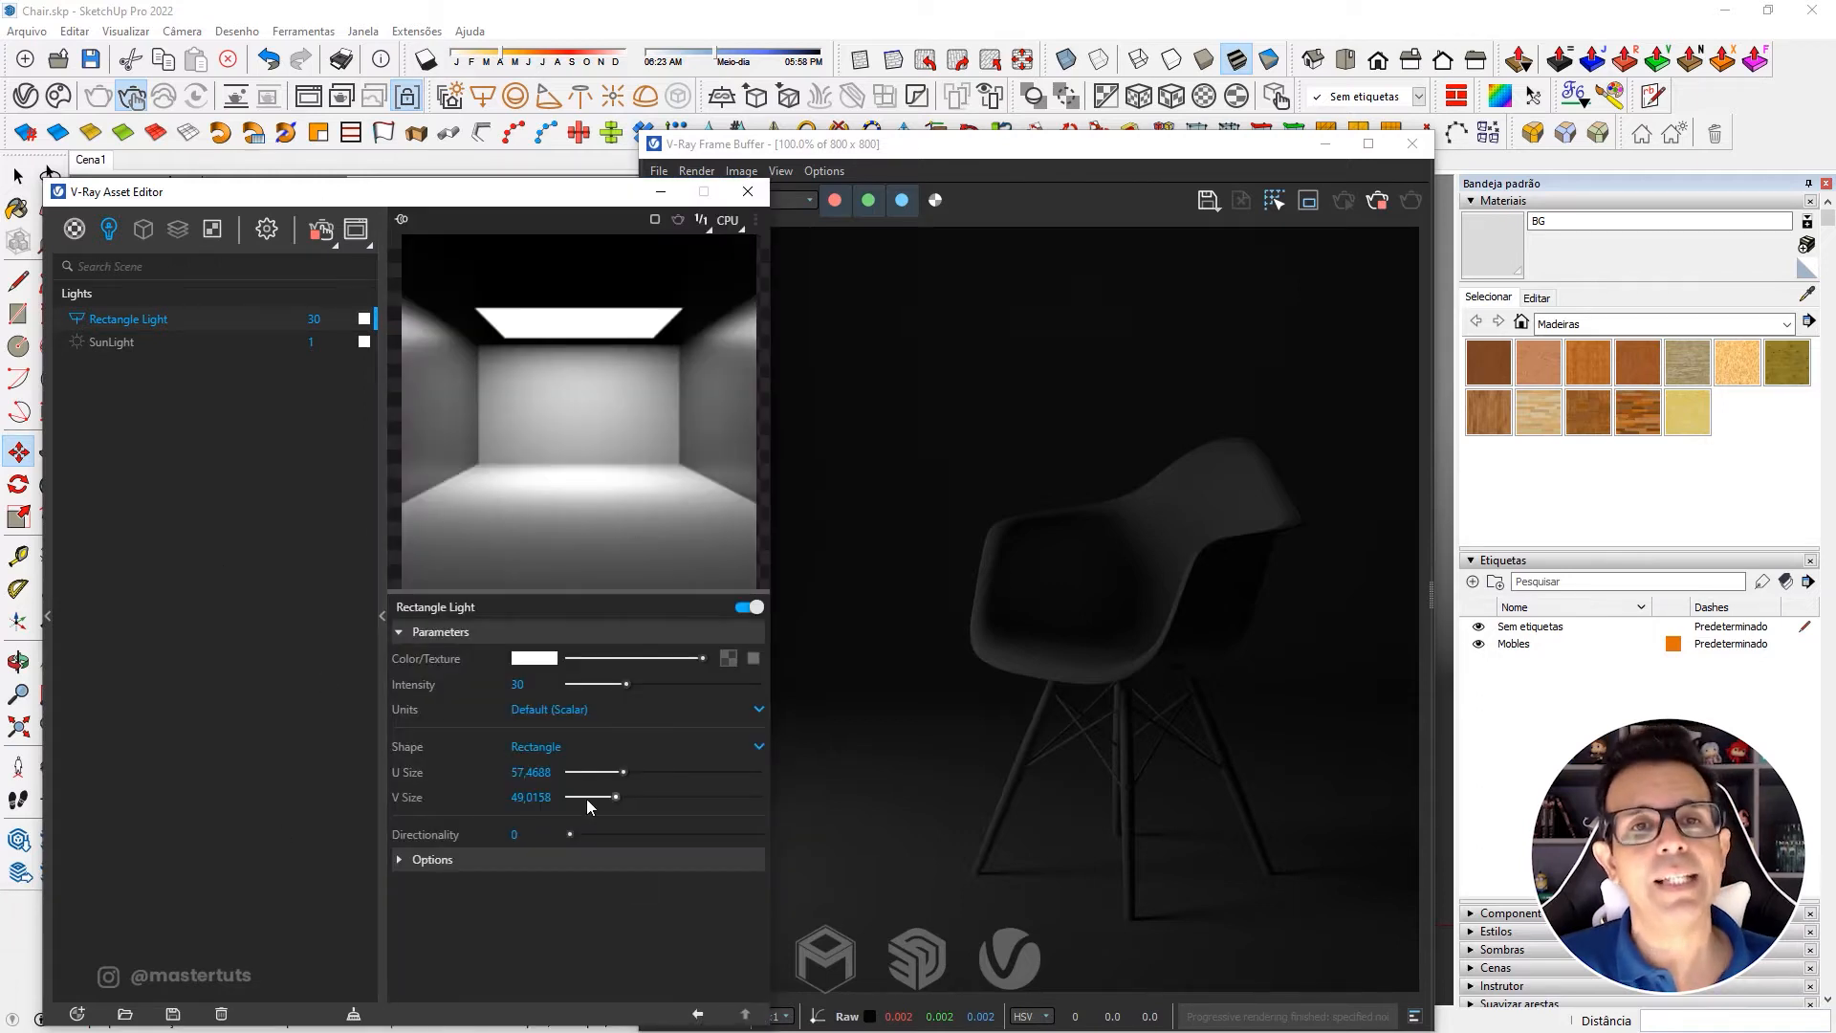
{"action": "left_click_drag", "start_coordinate": [538, 194], "coordinate": [501, 156]}
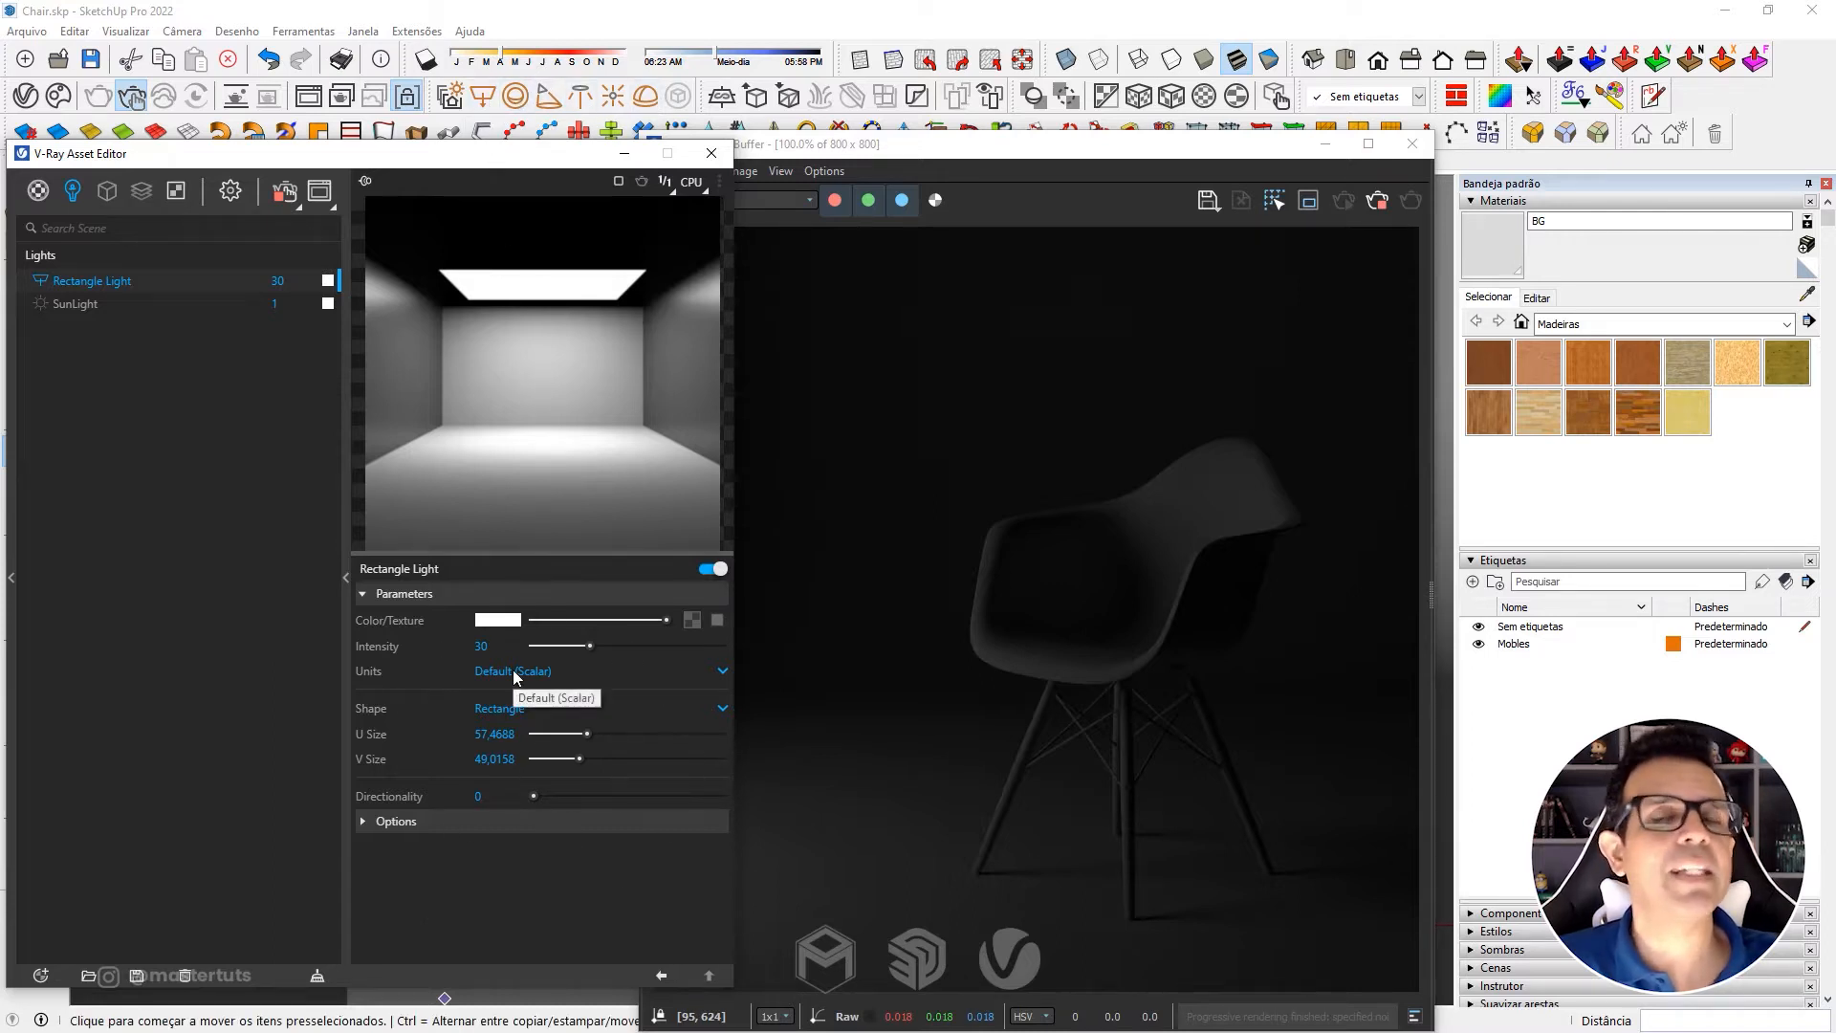
{"action": "left_click", "coordinate": [512, 760]}
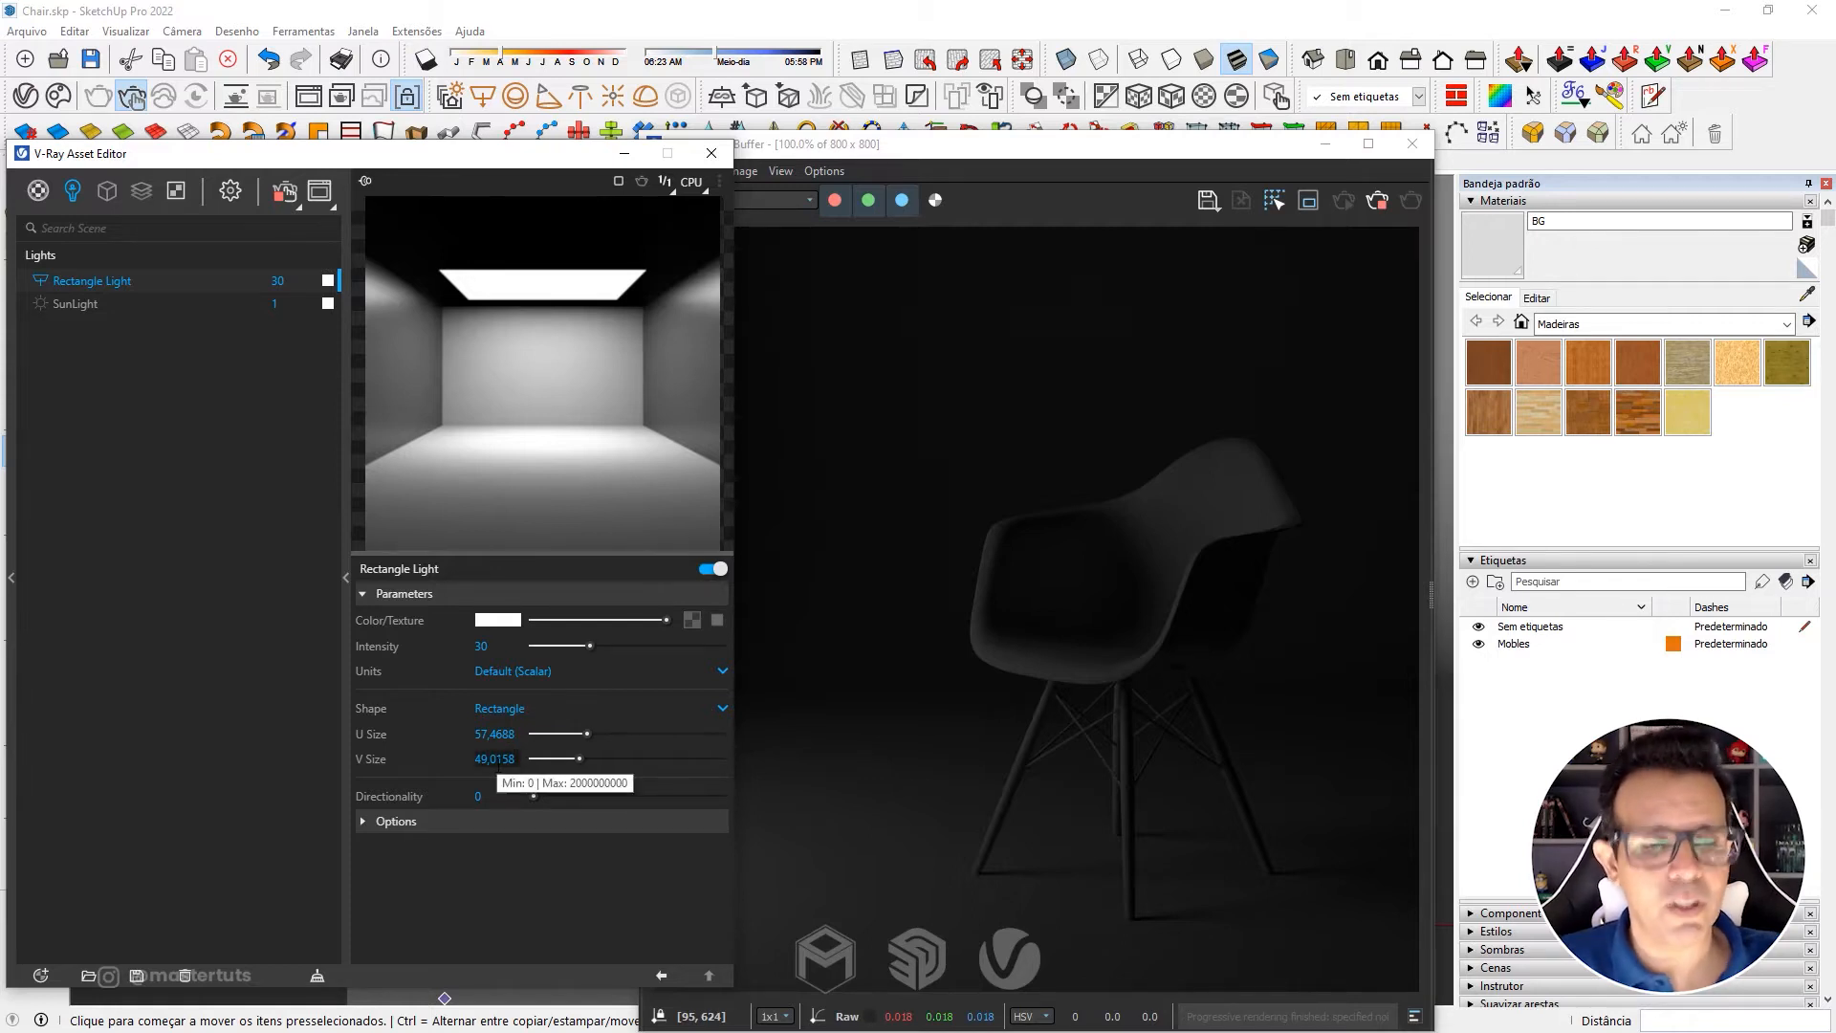
{"action": "left_click", "coordinate": [498, 622]}
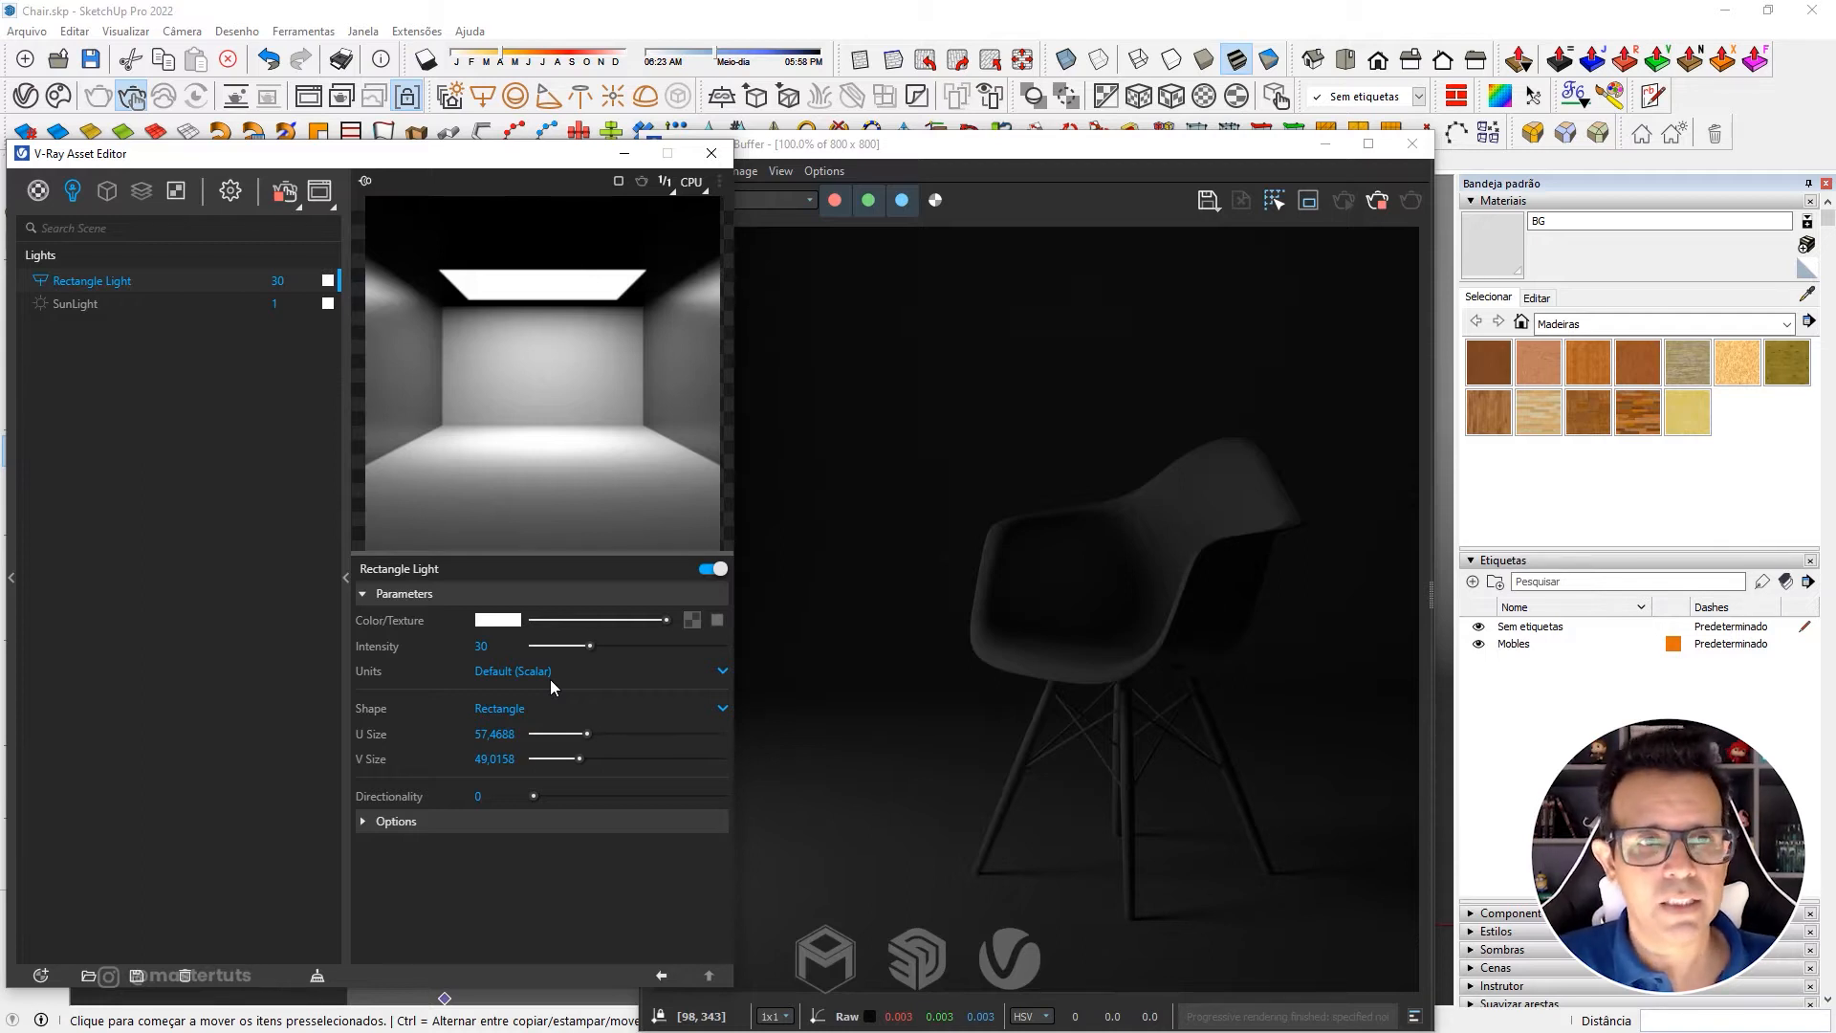
Minimize the asset editor and scale the rectangle light uniformly about its center by about 0.14.
{"action": "left_click", "coordinate": [625, 153]}
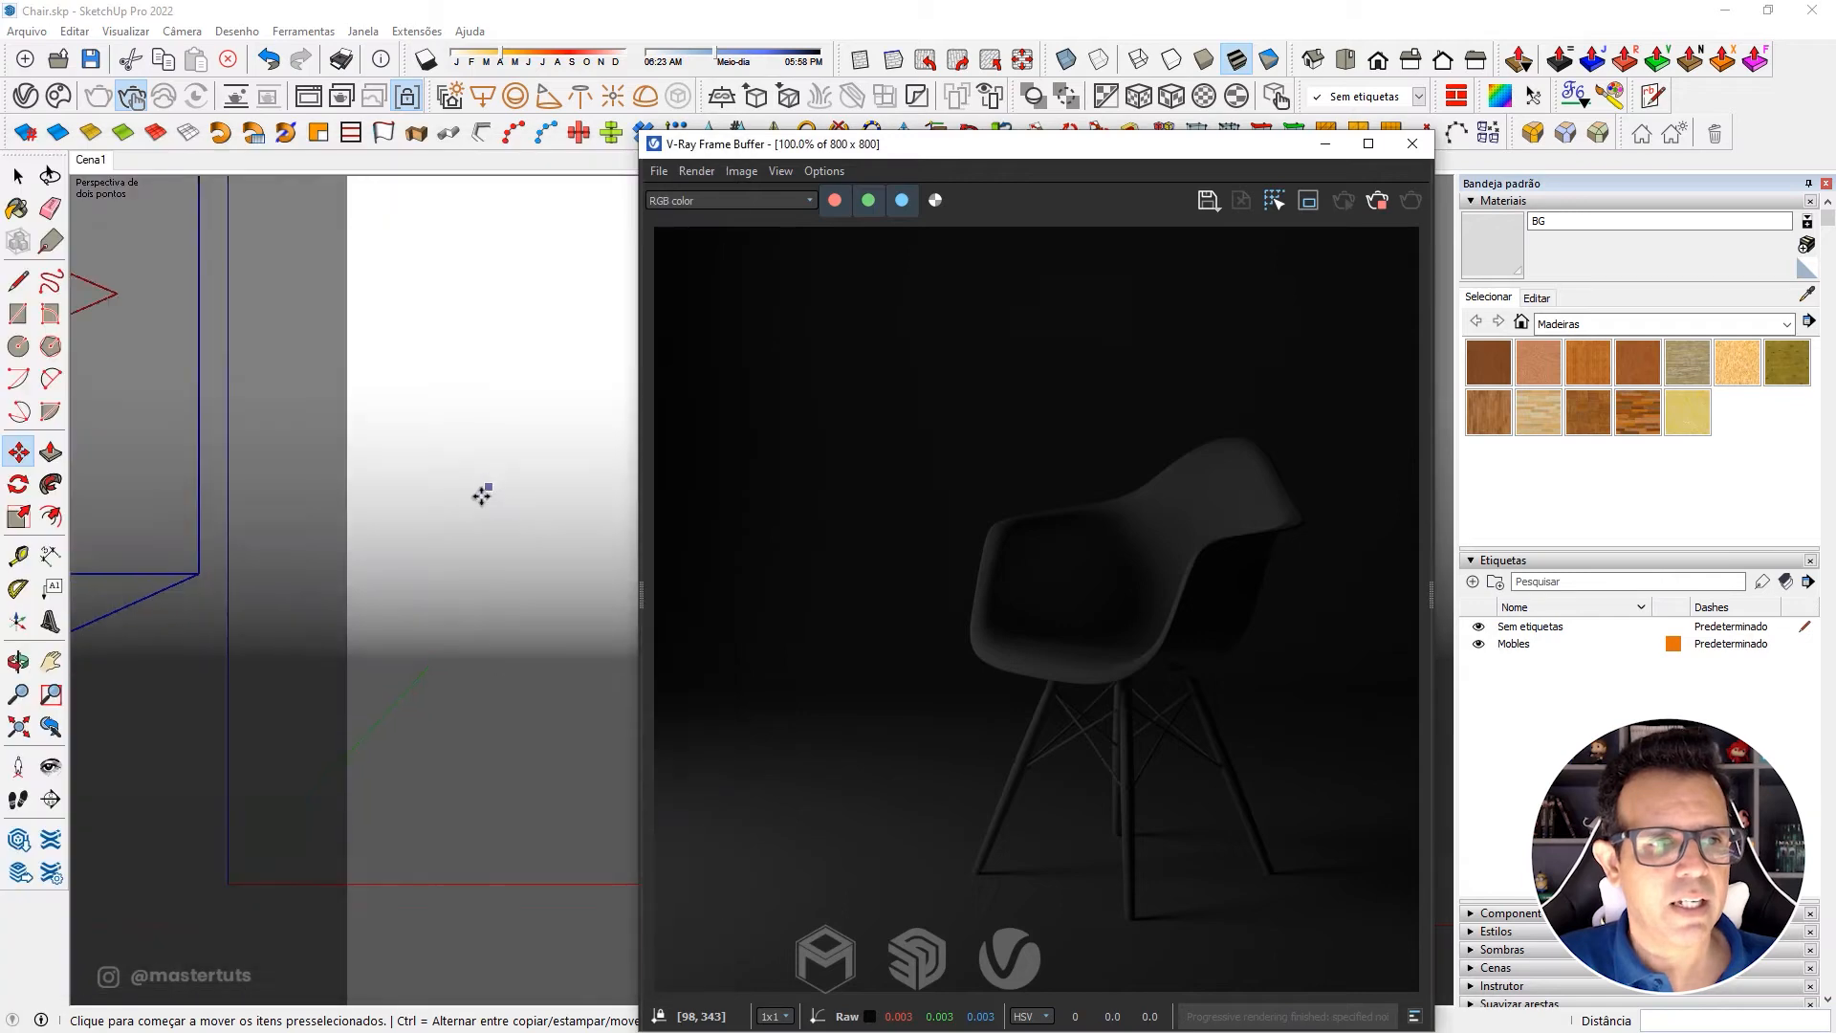
{"action": "scroll", "coordinate": [468, 526], "scroll_direction": "down", "scroll_amount": 9}
{"action": "middle_click_drag", "start_coordinate": [335, 418], "coordinate": [209, 660]}
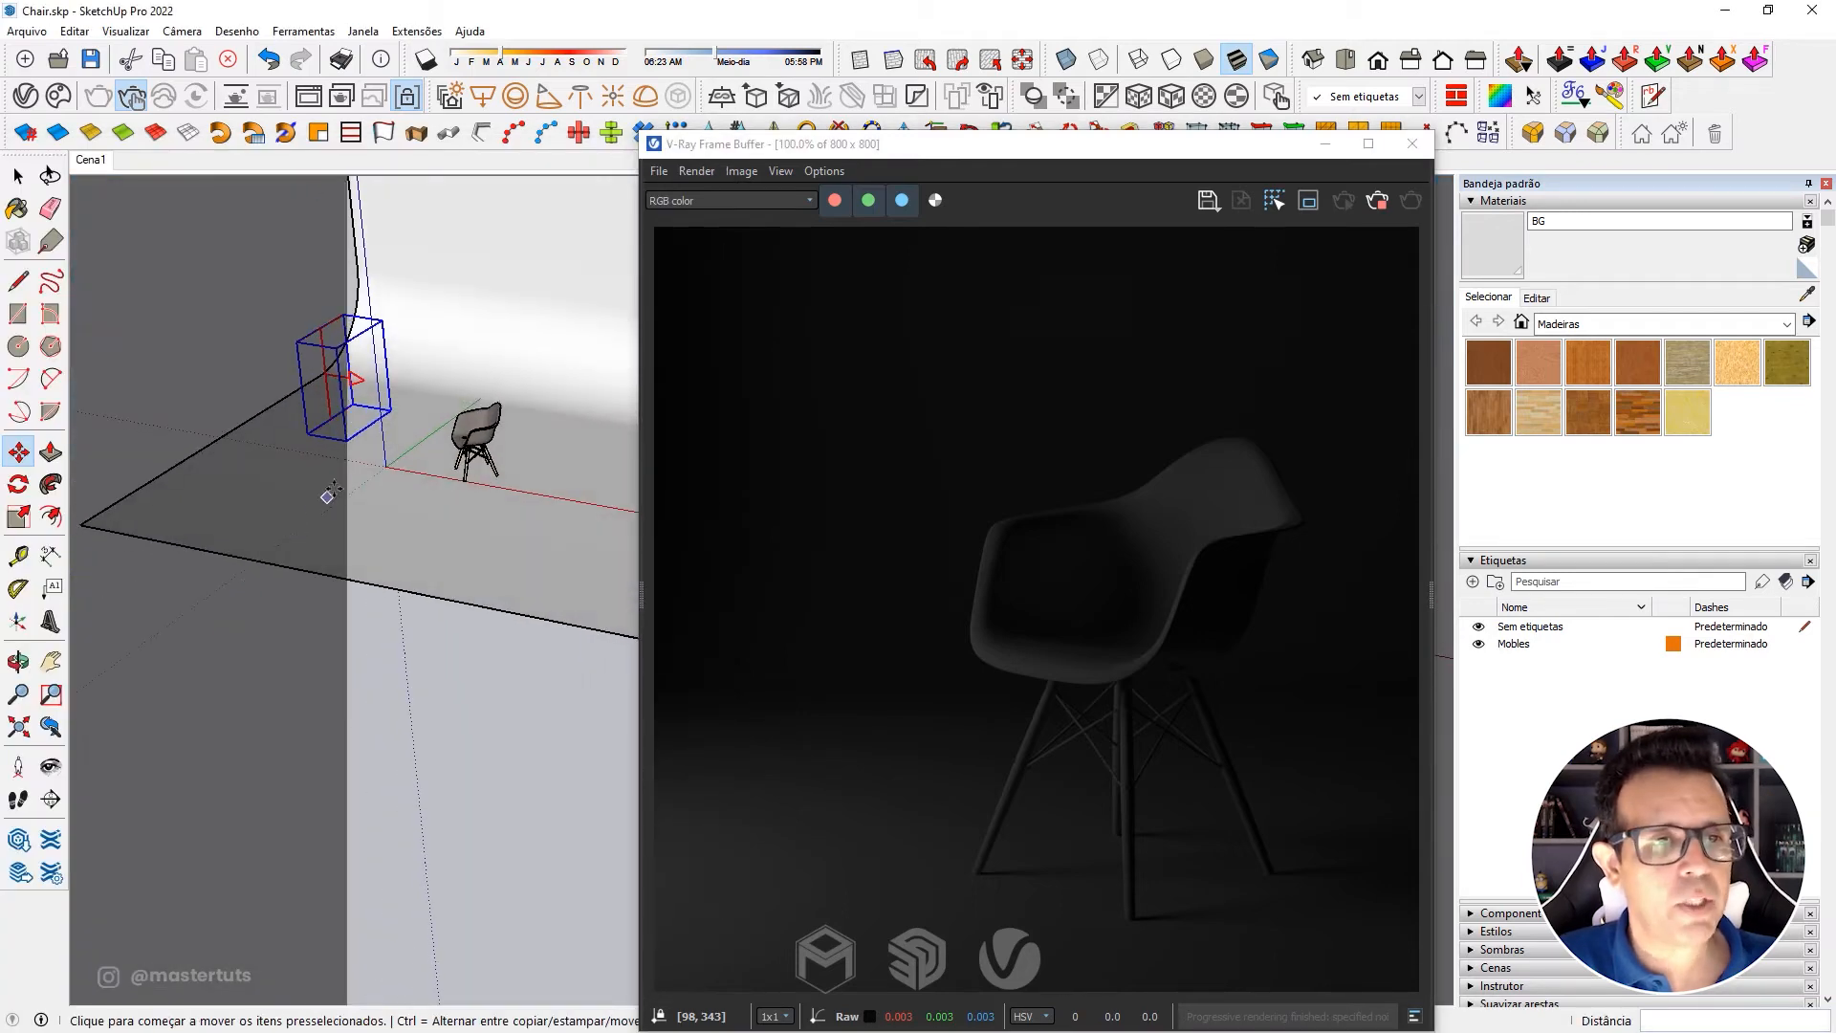
{"action": "key", "text": "s"}
{"action": "left_click", "coordinate": [384, 321]}
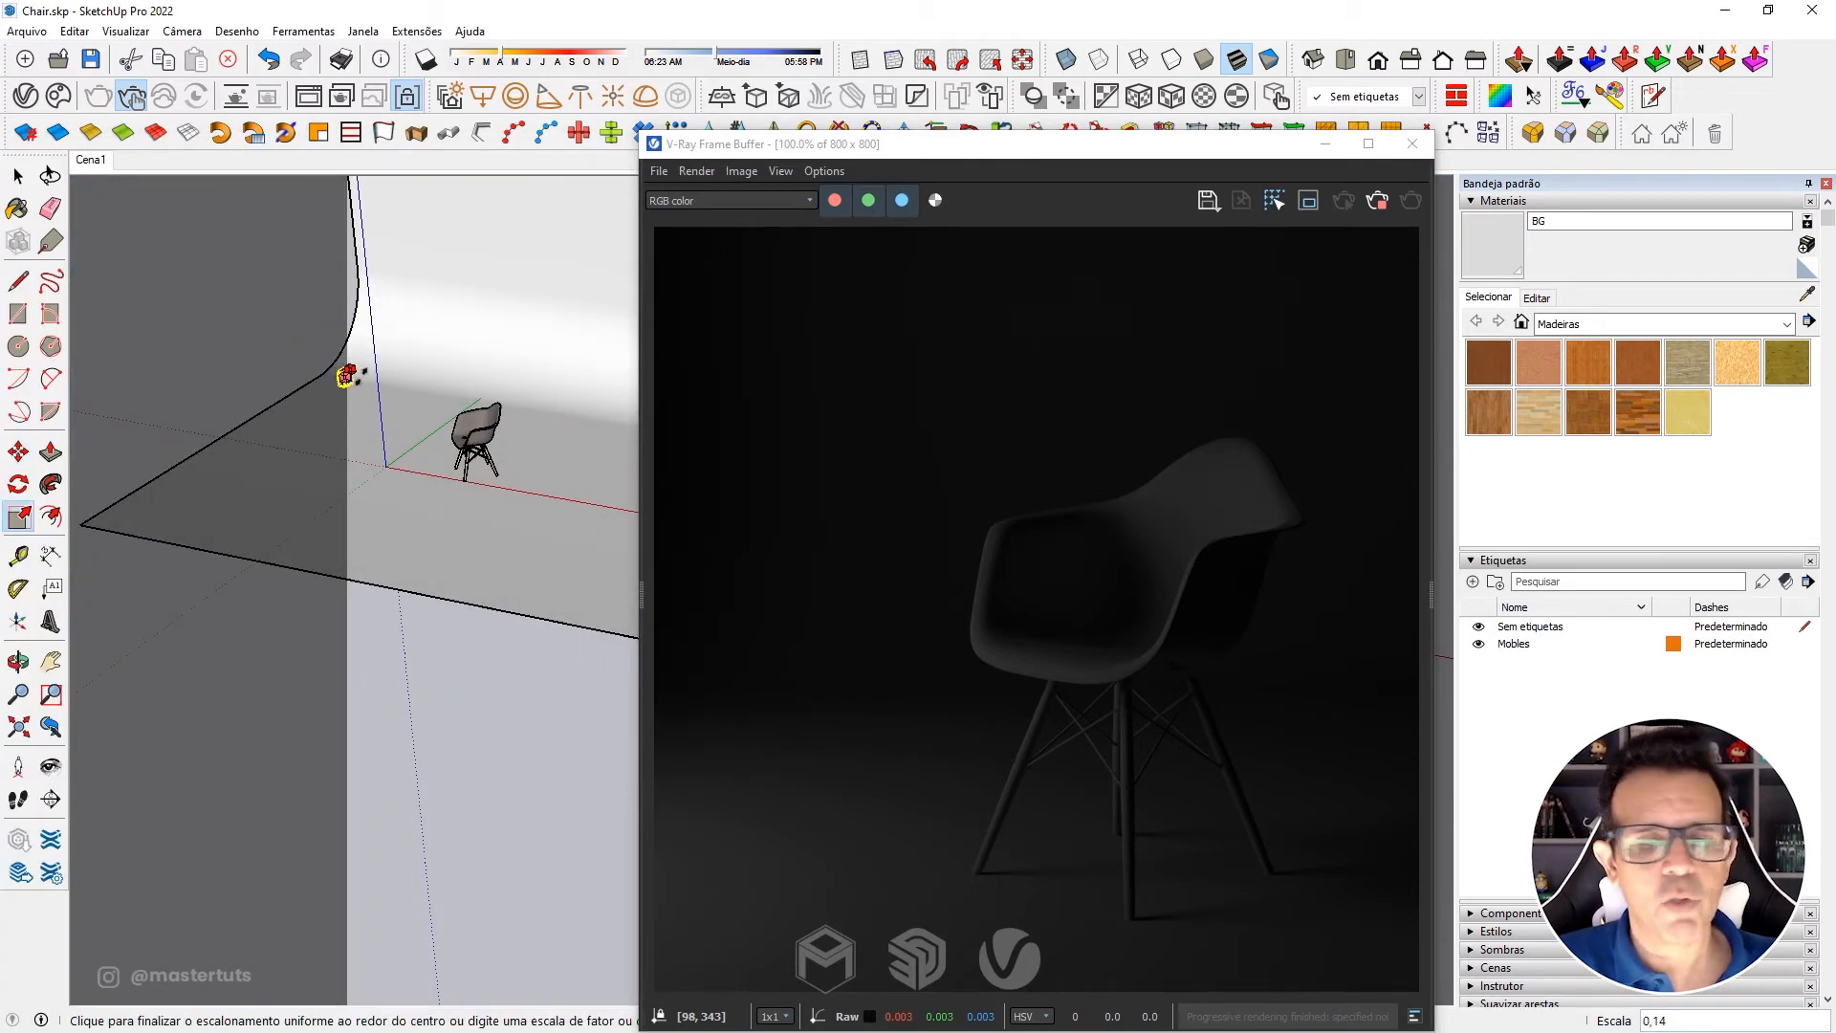
{"action": "left_click", "coordinate": [346, 377]}
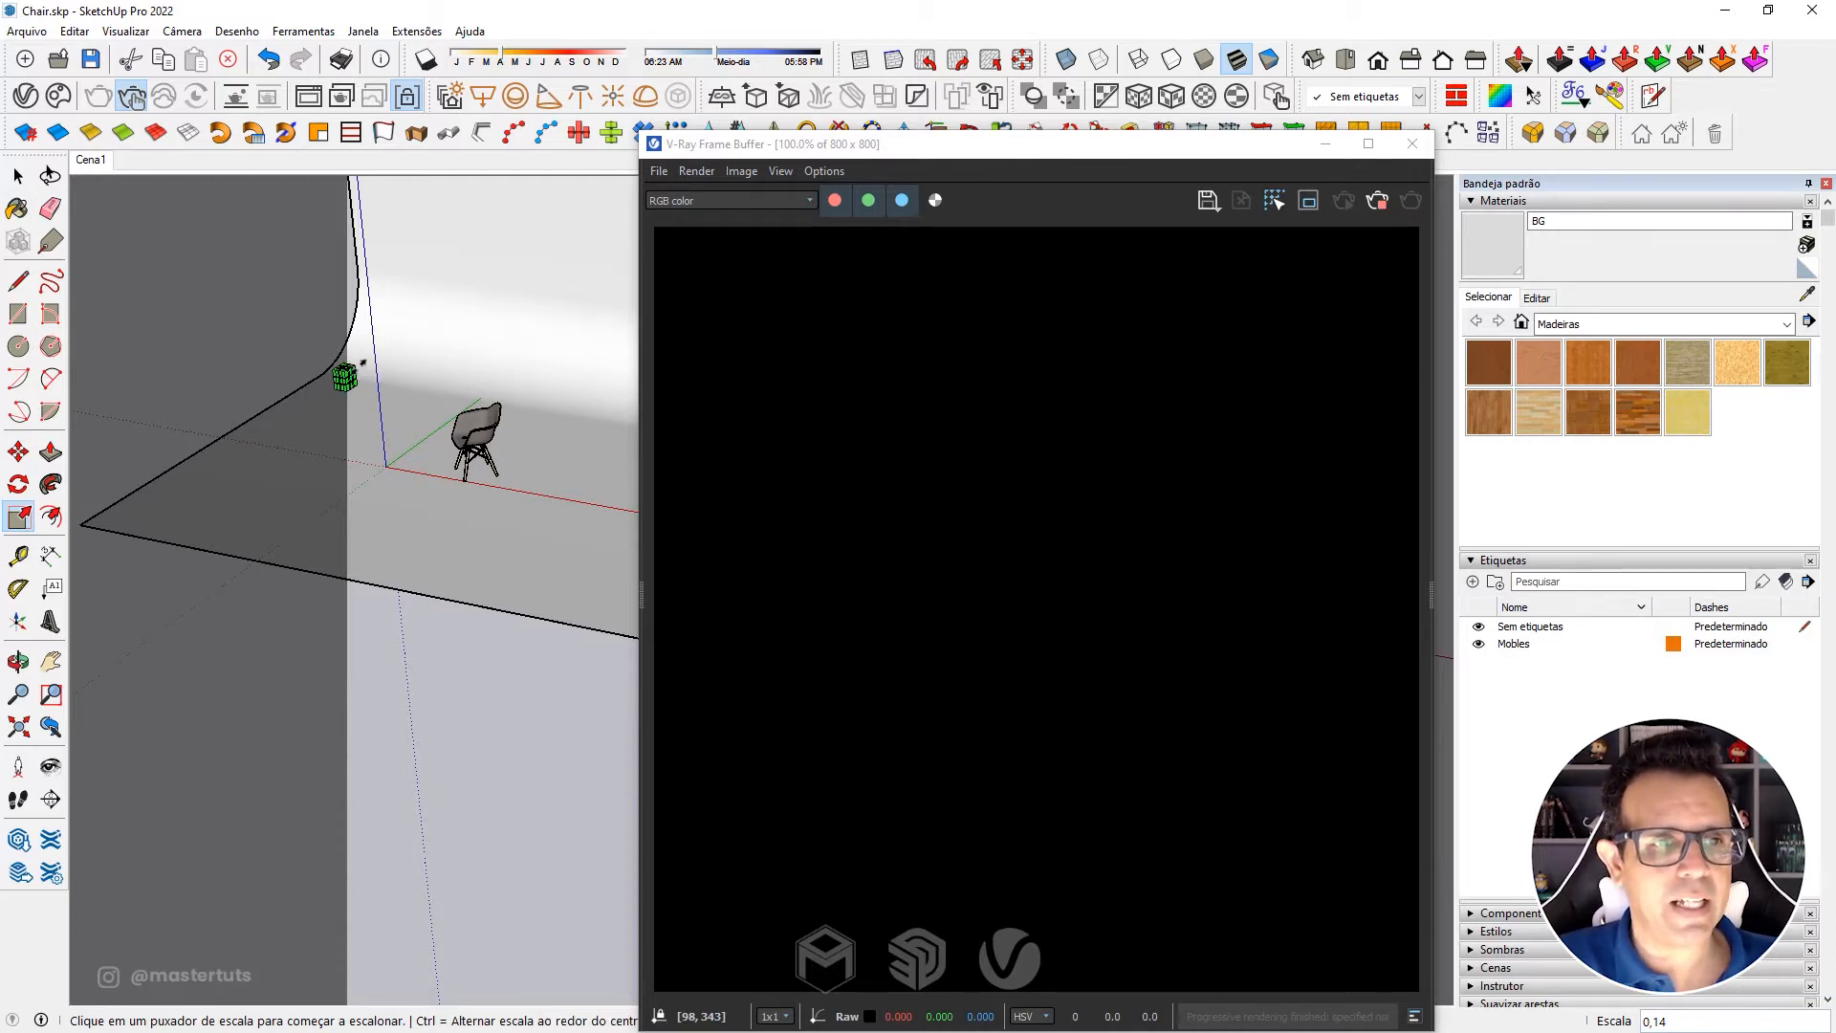
Enlarge the rectangle light uniformly about its center by about 11.29 and return to the Cena1 scene view.
{"action": "left_click", "coordinate": [348, 378]}
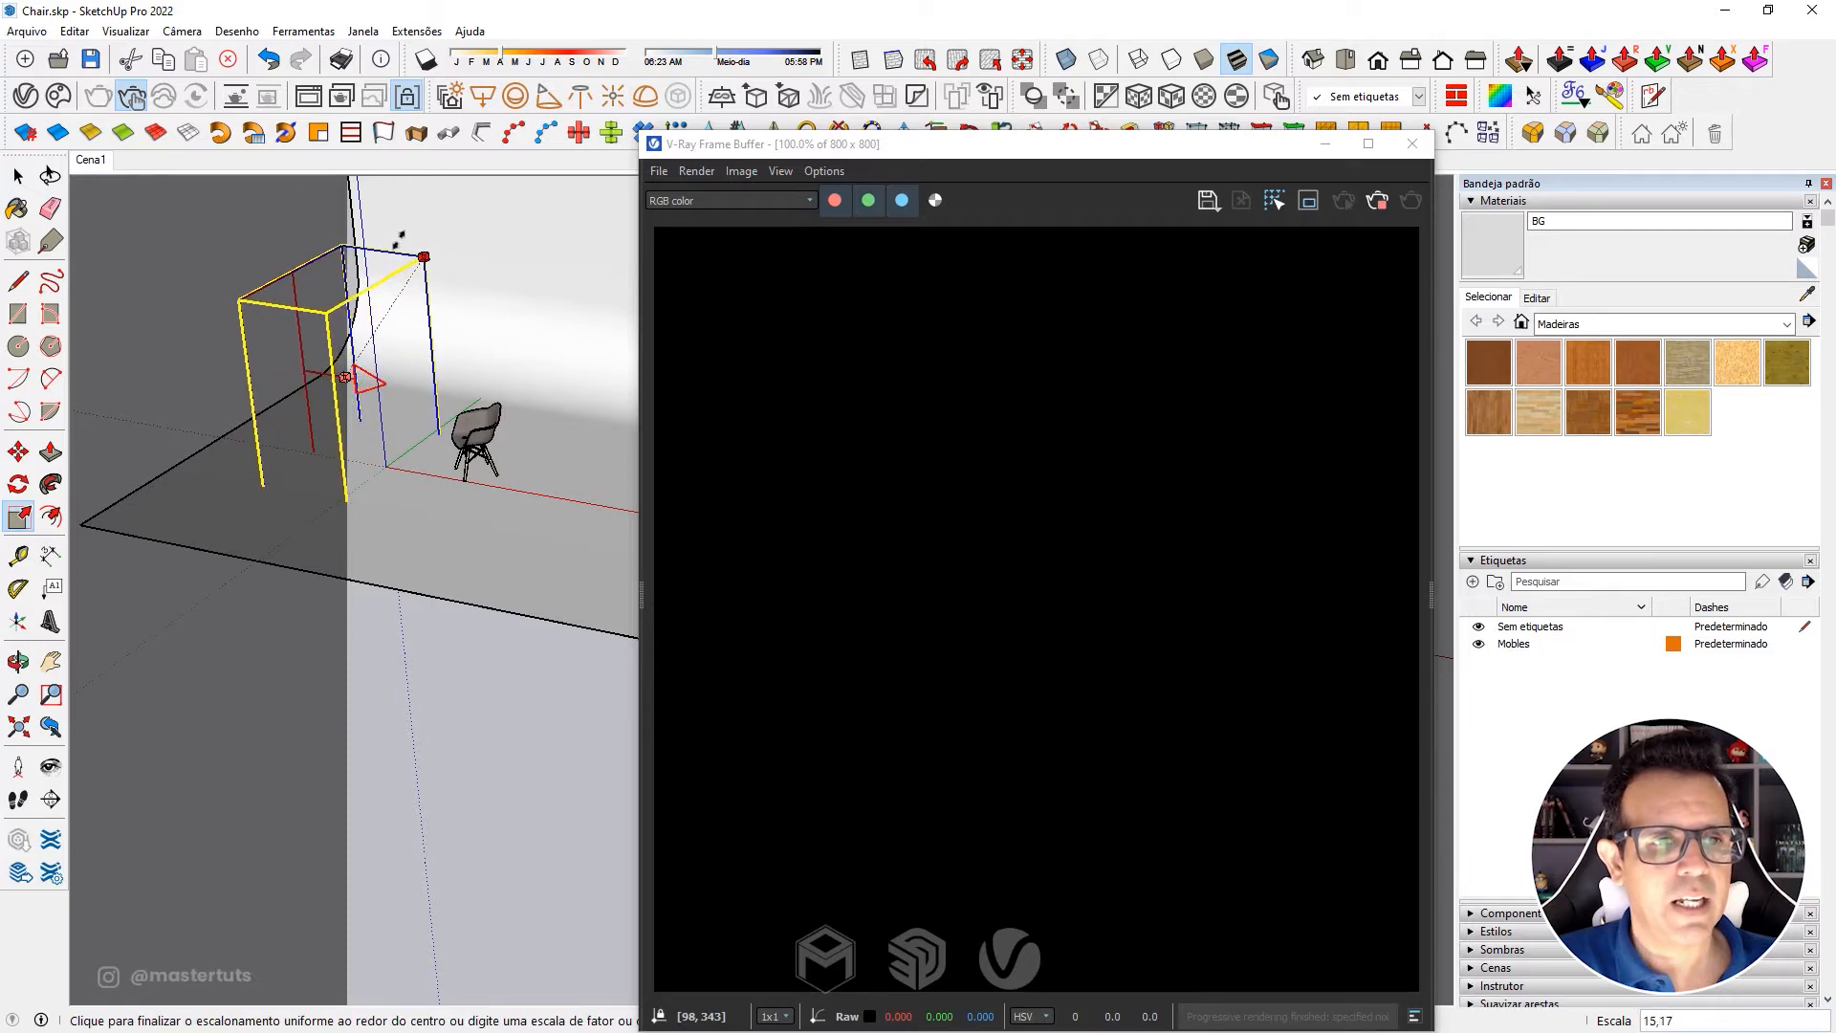
{"action": "left_click", "coordinate": [402, 285]}
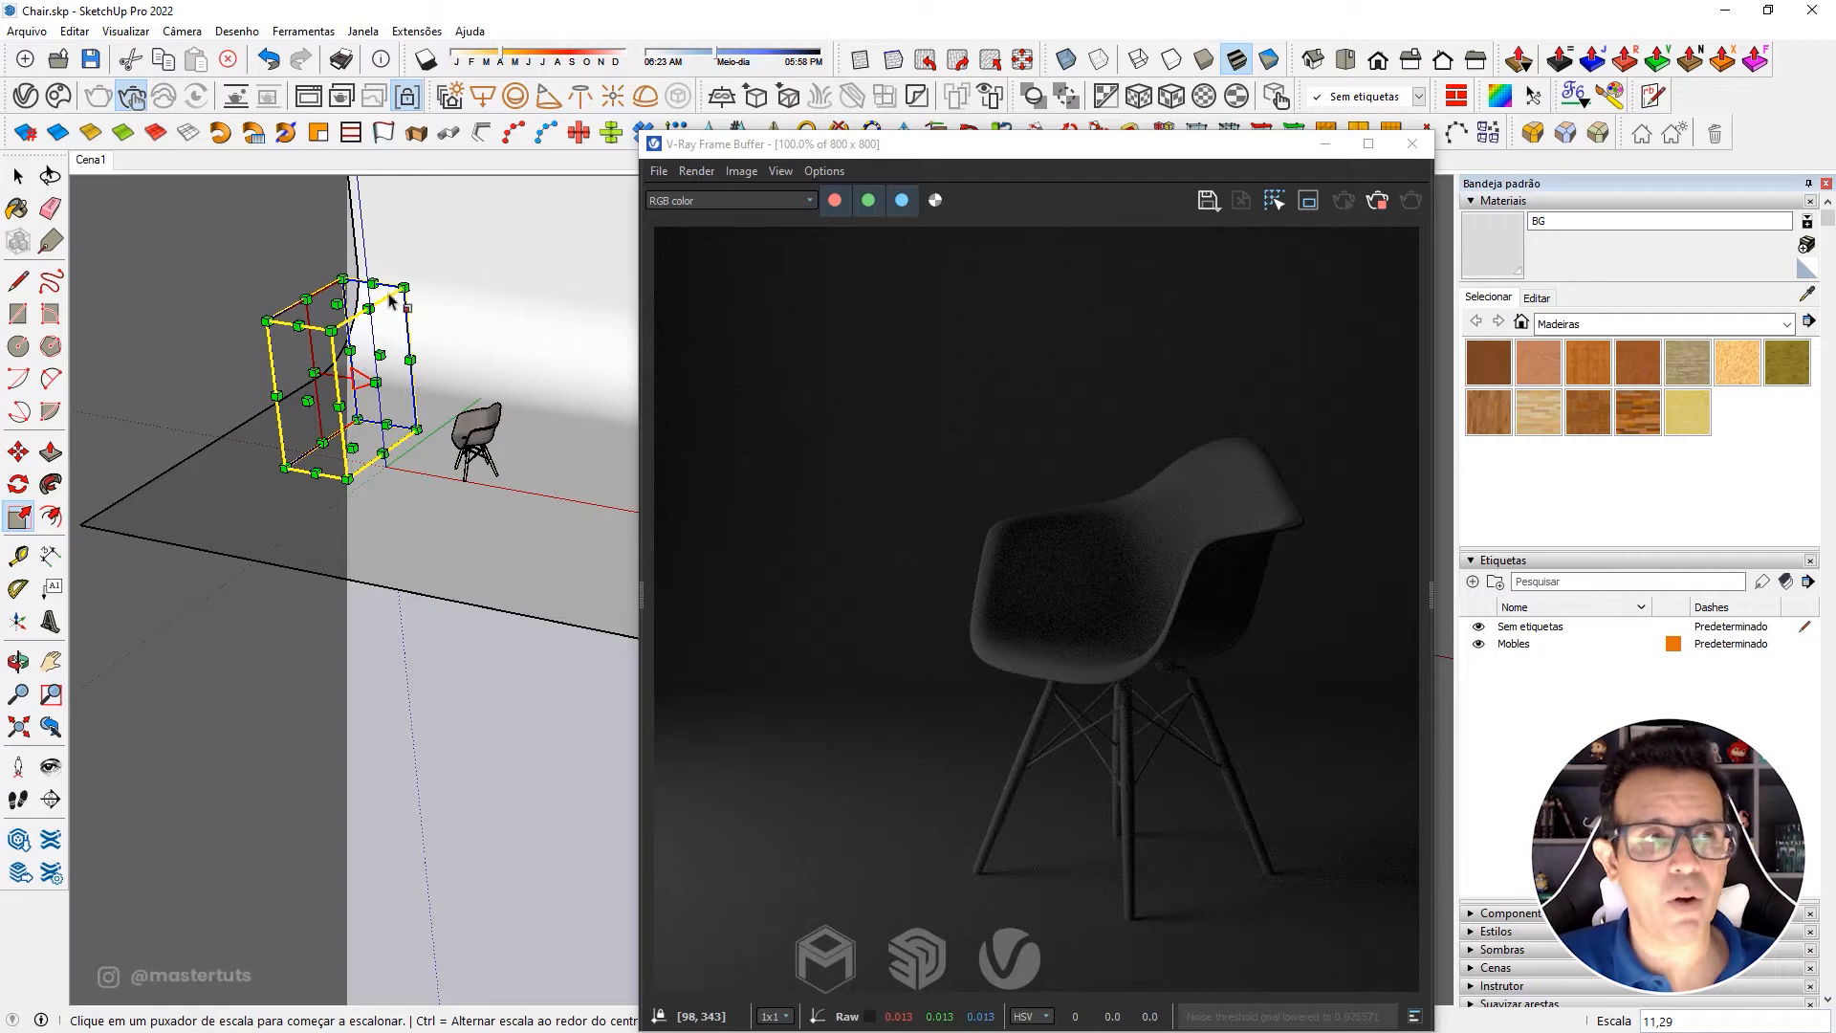
{"action": "left_click", "coordinate": [102, 161]}
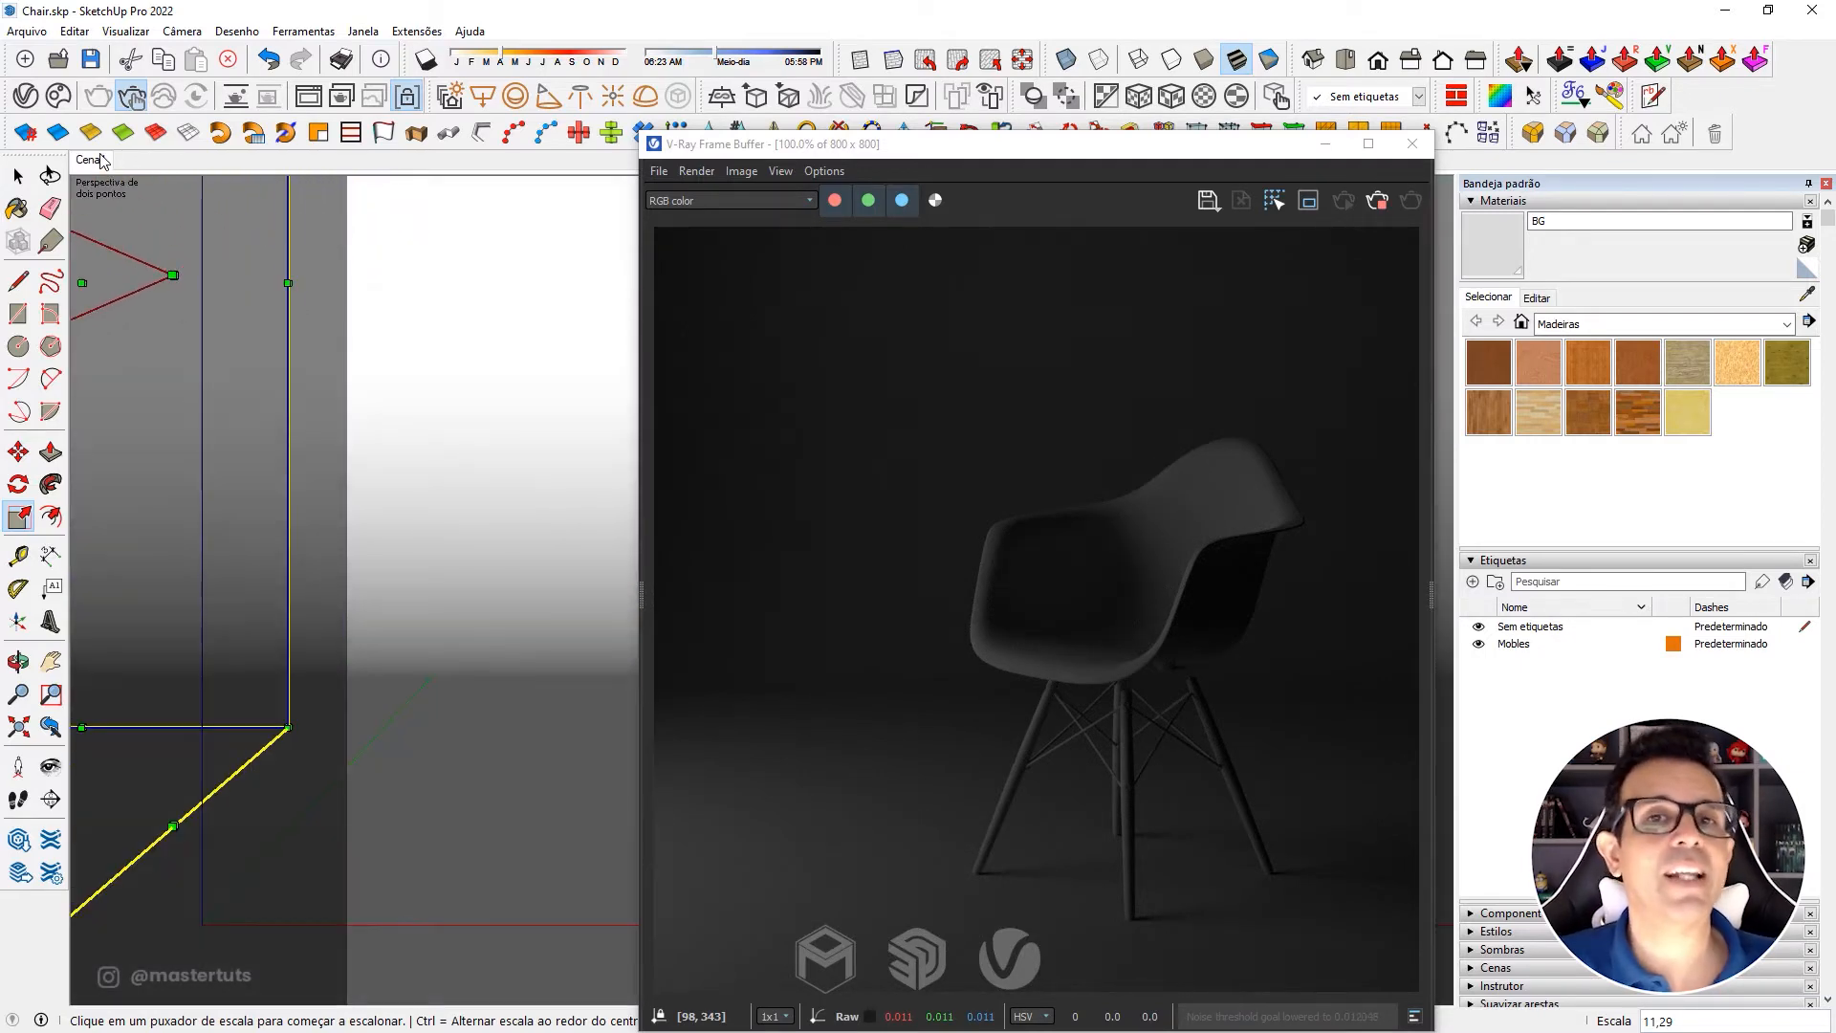
Set the rectangle light's units to Radiant power (W) in the V-Ray Asset Editor.
{"action": "left_click", "coordinate": [23, 96]}
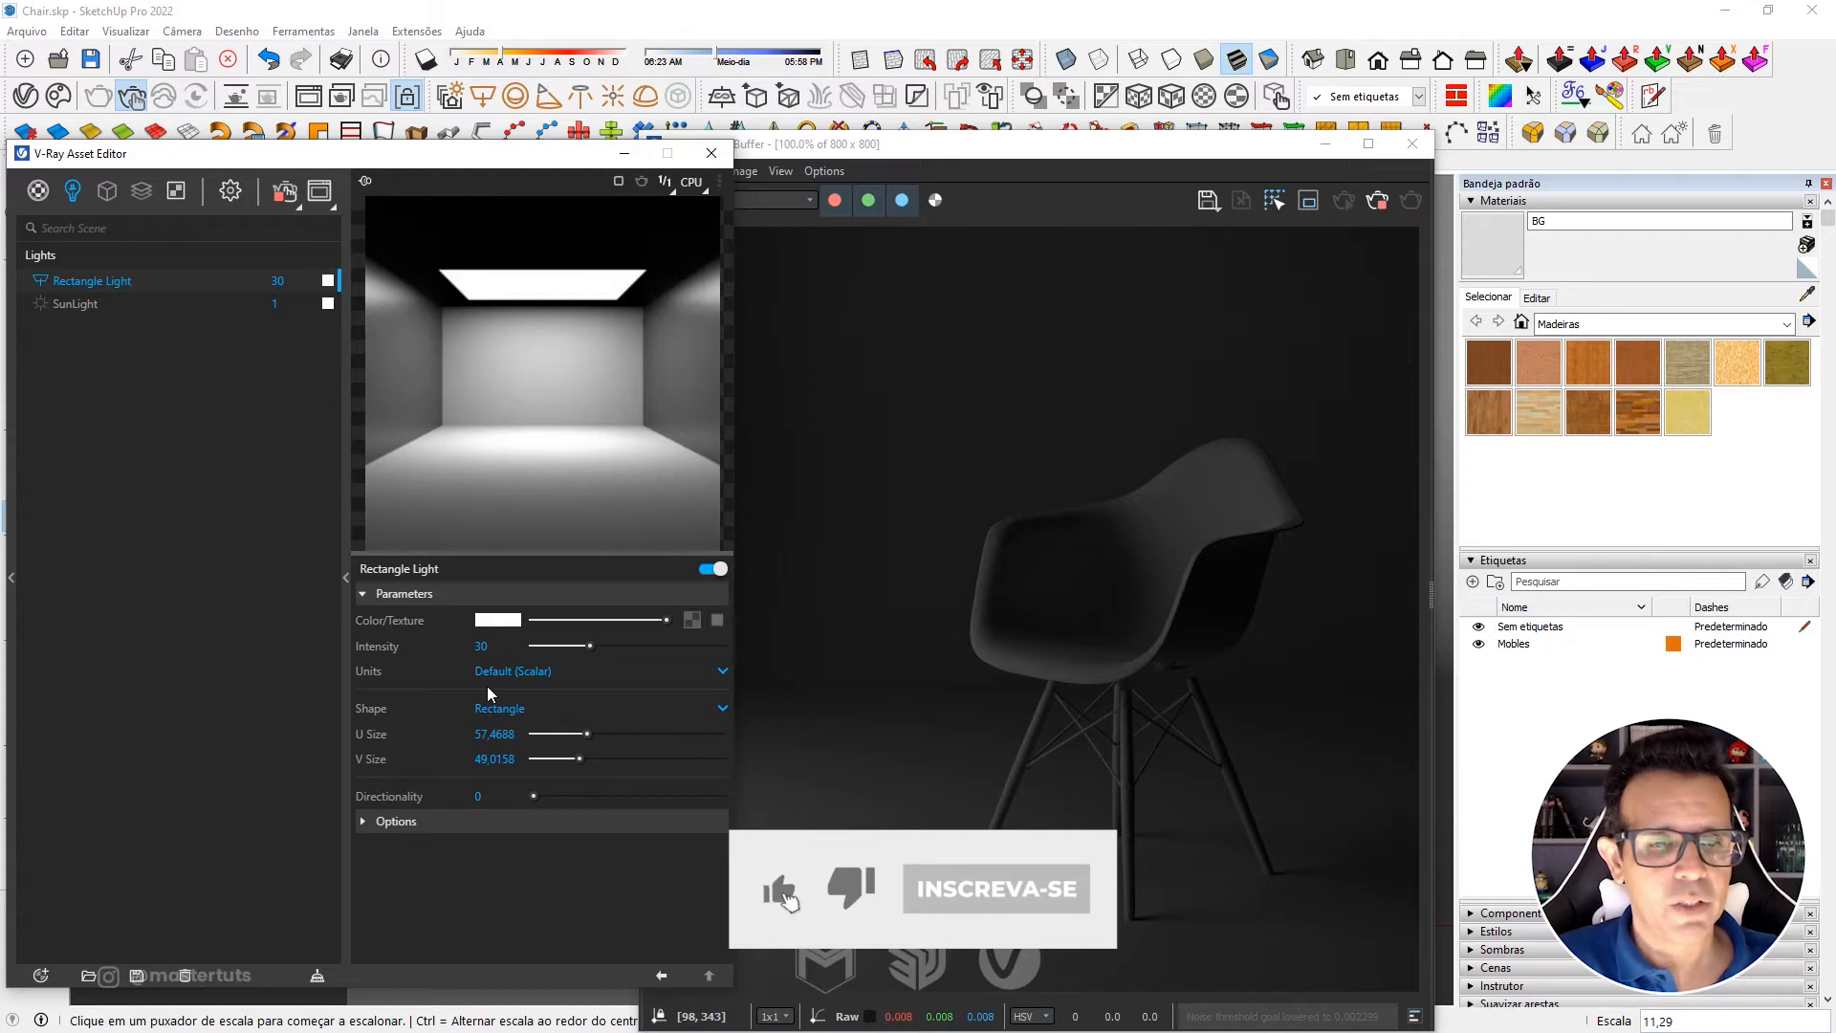
{"action": "left_click", "coordinate": [528, 674]}
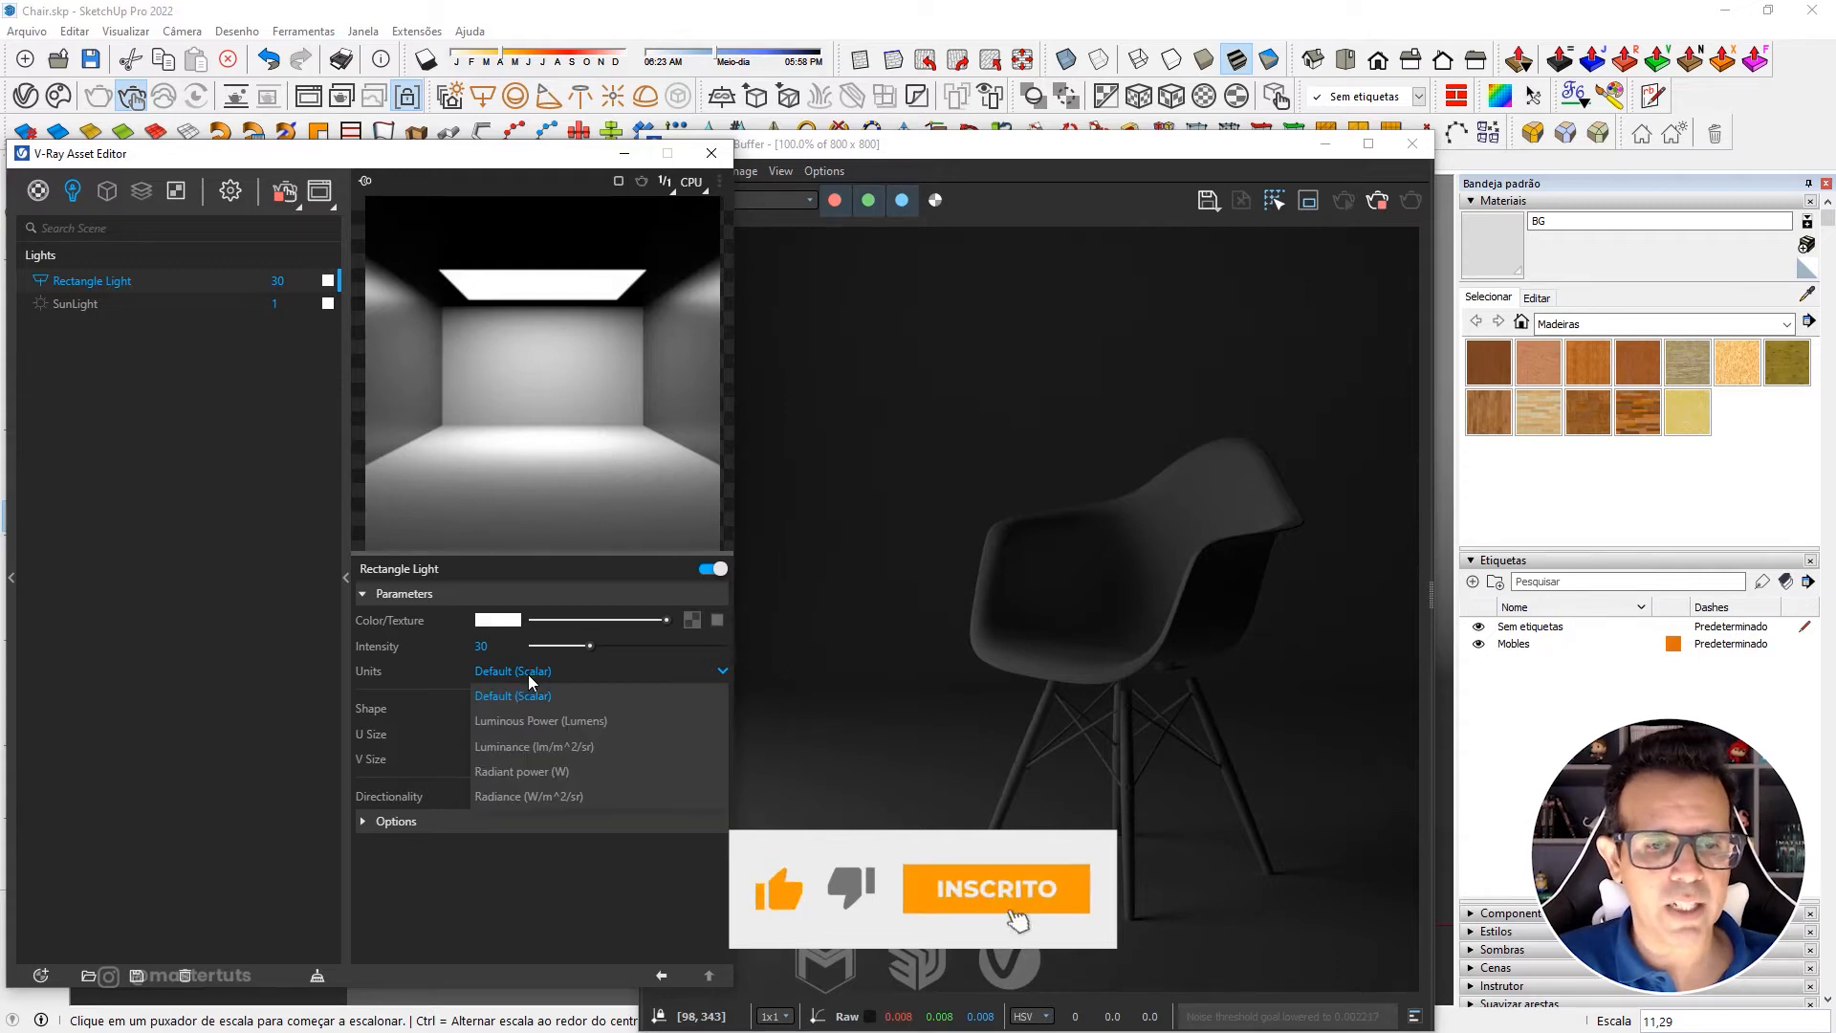
{"action": "left_click", "coordinate": [539, 773]}
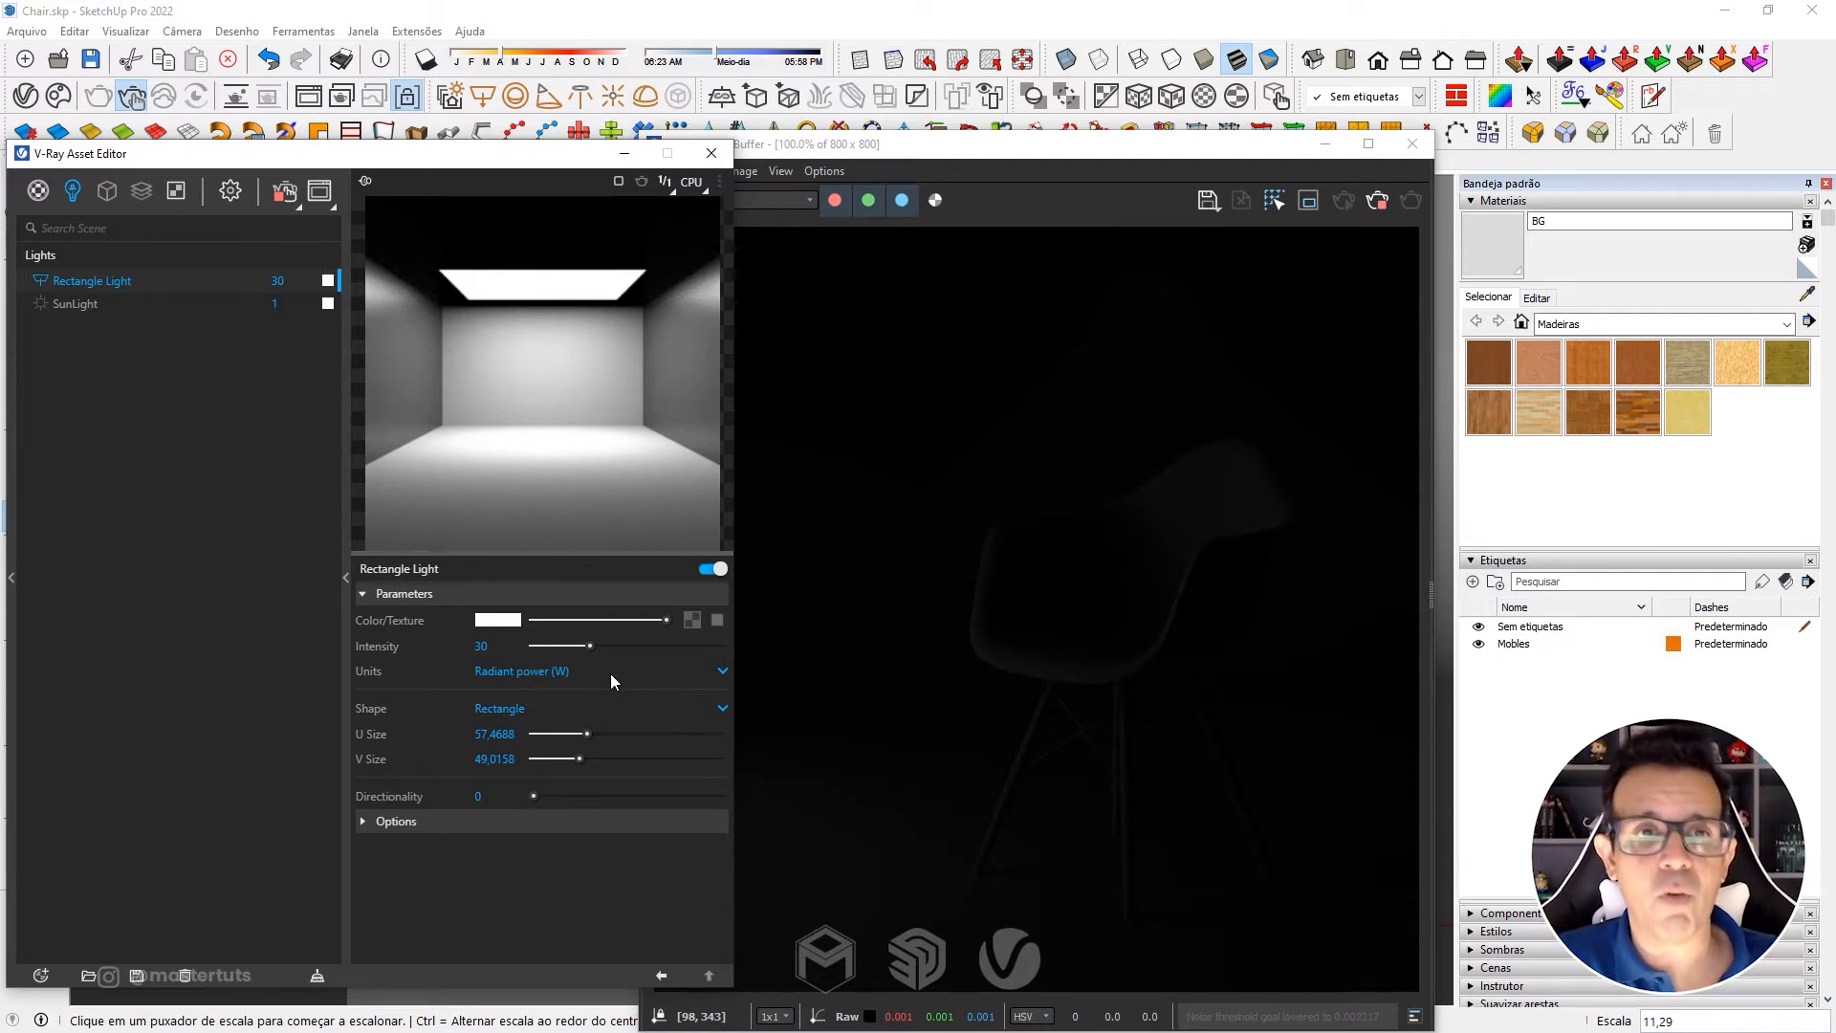
Minimize the asset editor, scale the rectangle light uniformly about its center by about 0.20 and return to the Cena1 scene view.
{"action": "left_click", "coordinate": [625, 154]}
{"action": "scroll", "coordinate": [483, 443], "scroll_direction": "down", "scroll_amount": 6}
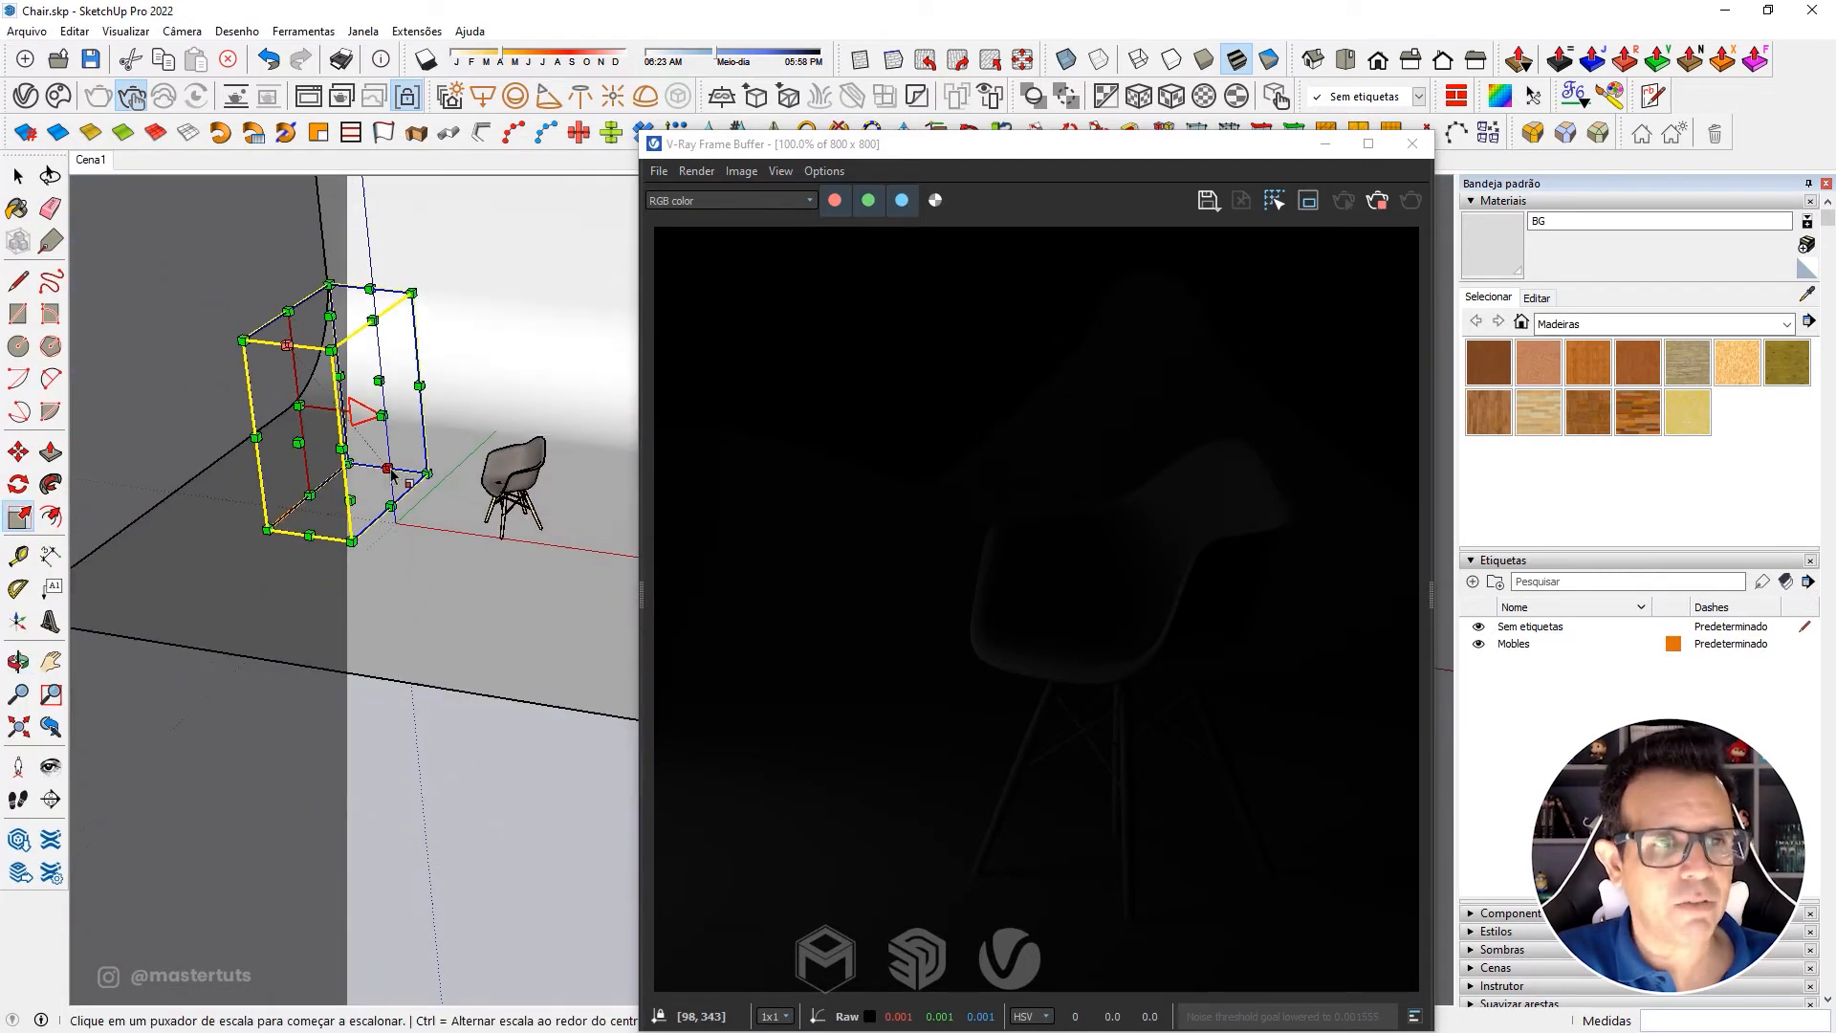
{"action": "left_click", "coordinate": [411, 290]}
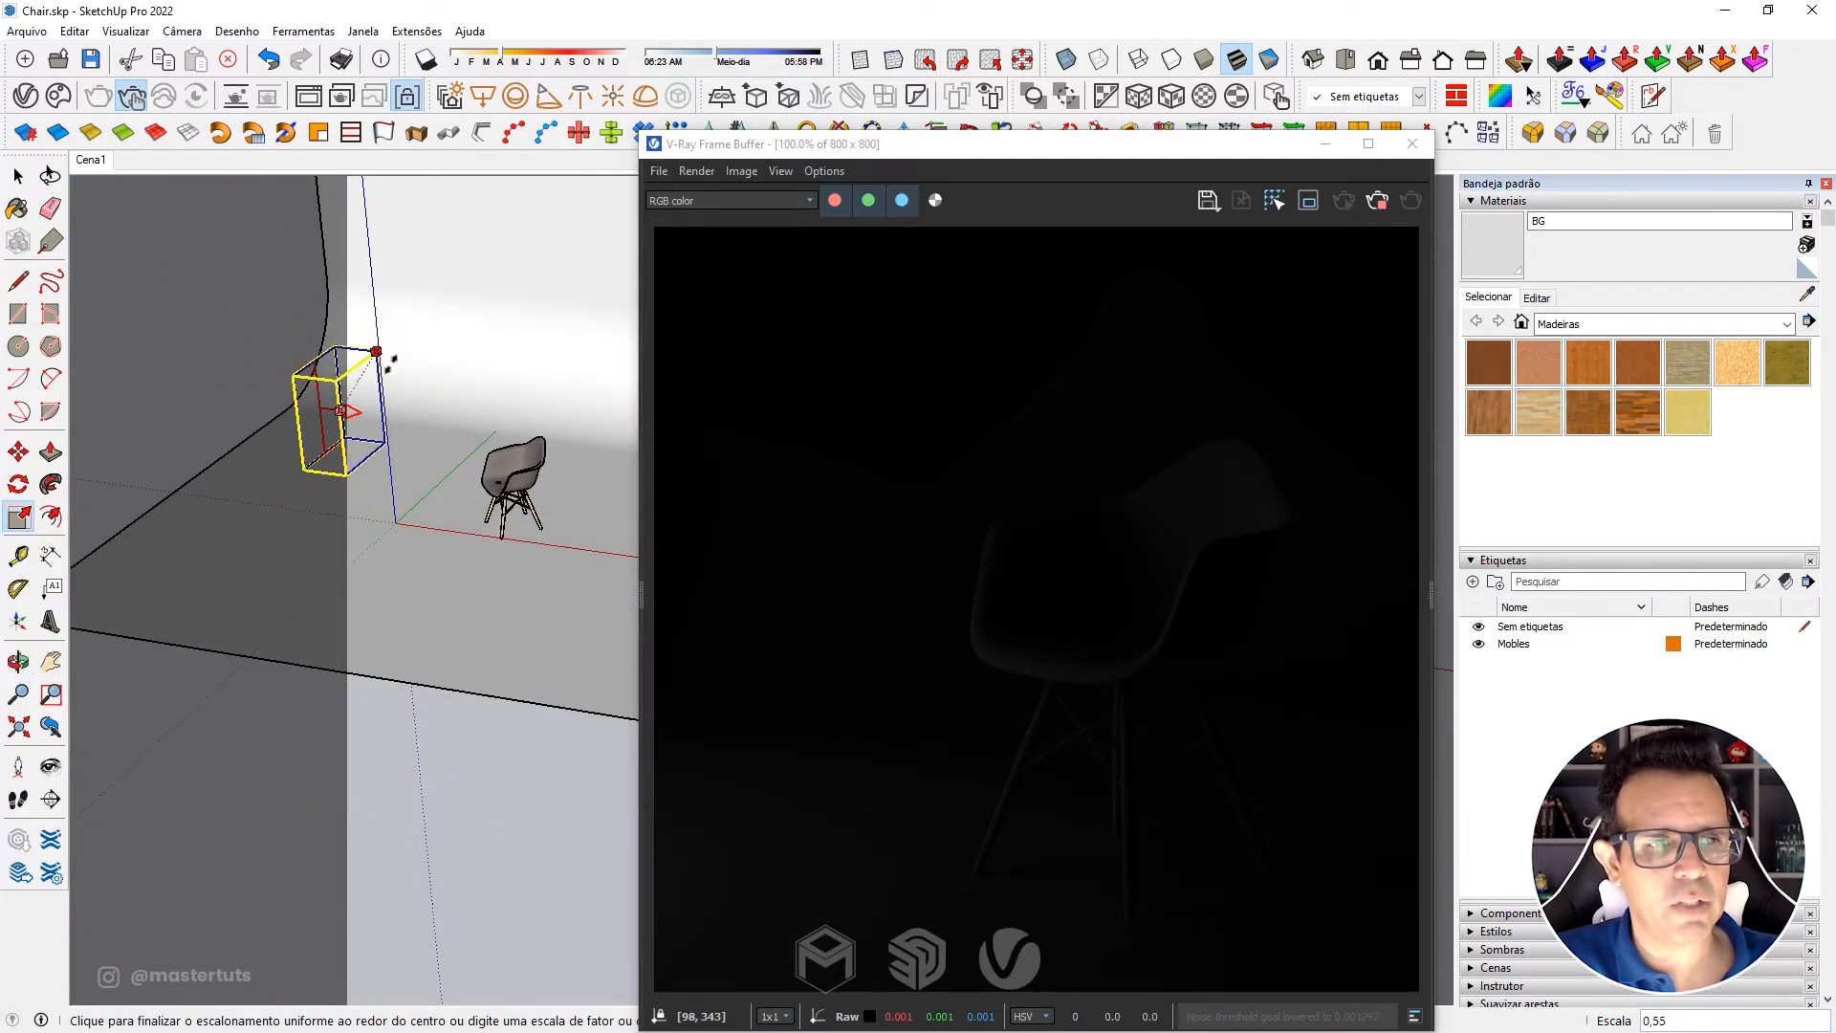
{"action": "left_click", "coordinate": [381, 405]}
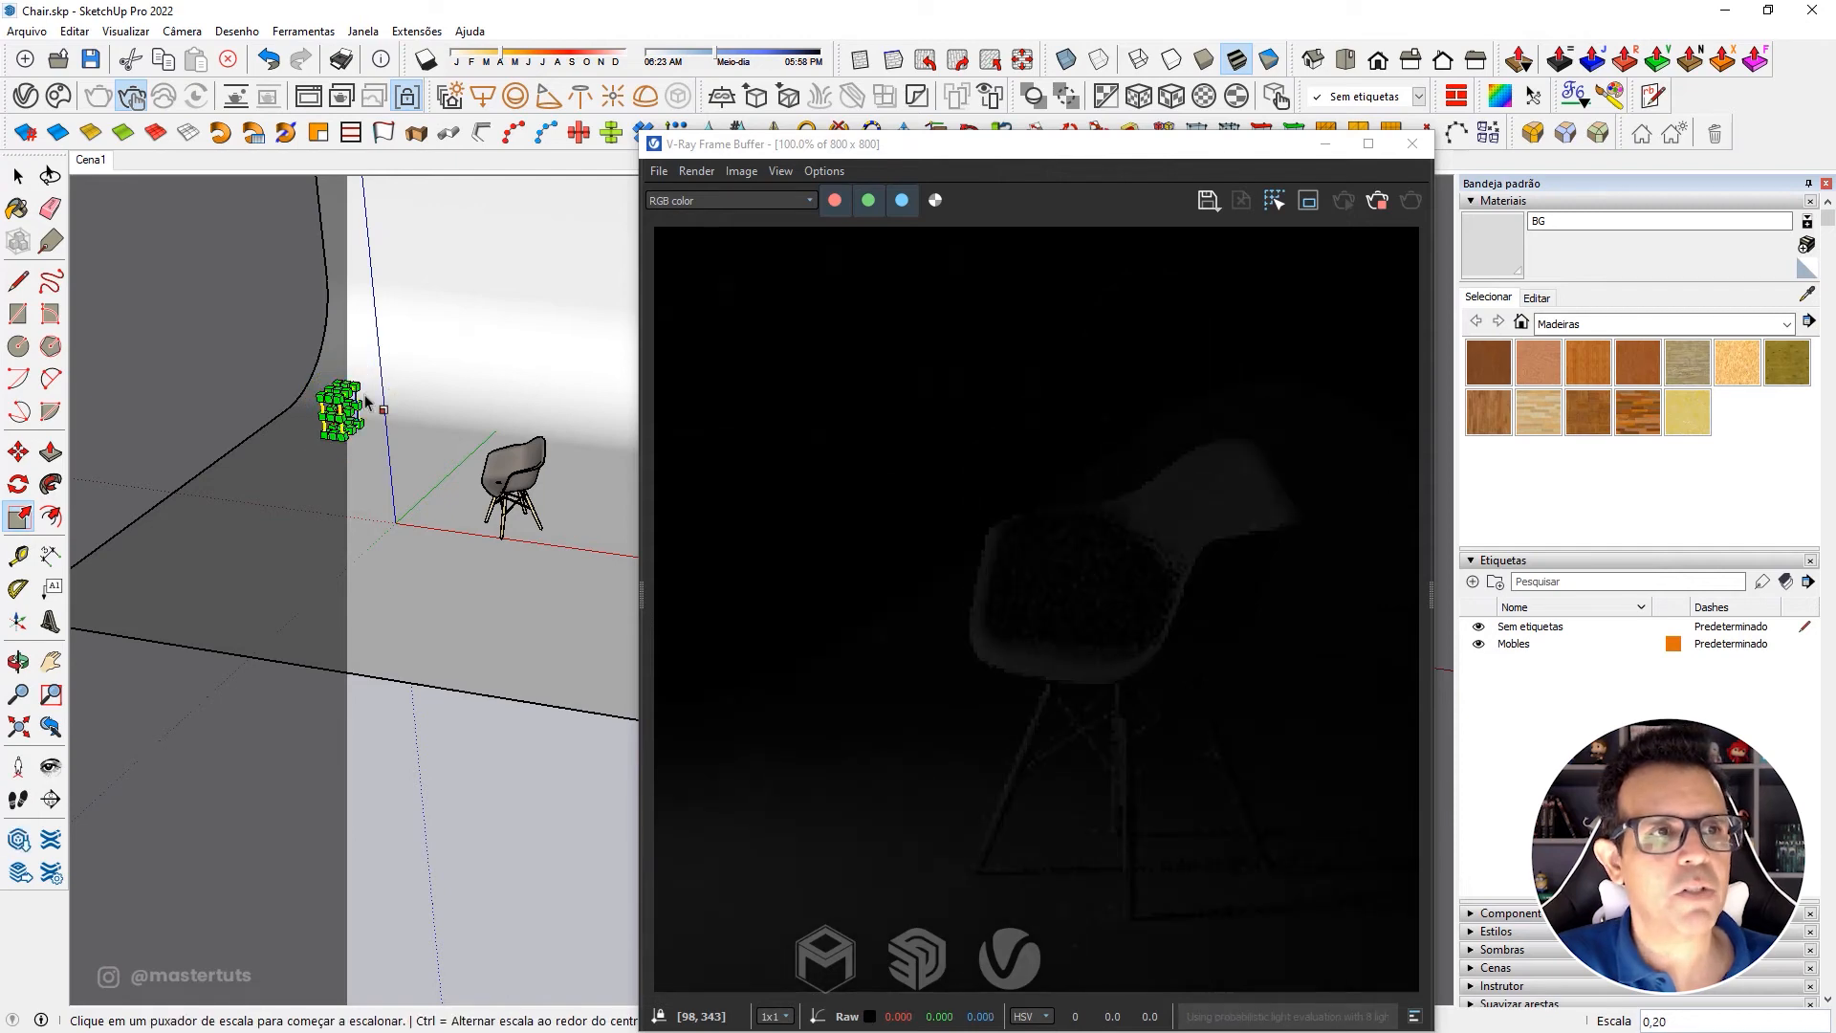
{"action": "left_click", "coordinate": [88, 161]}
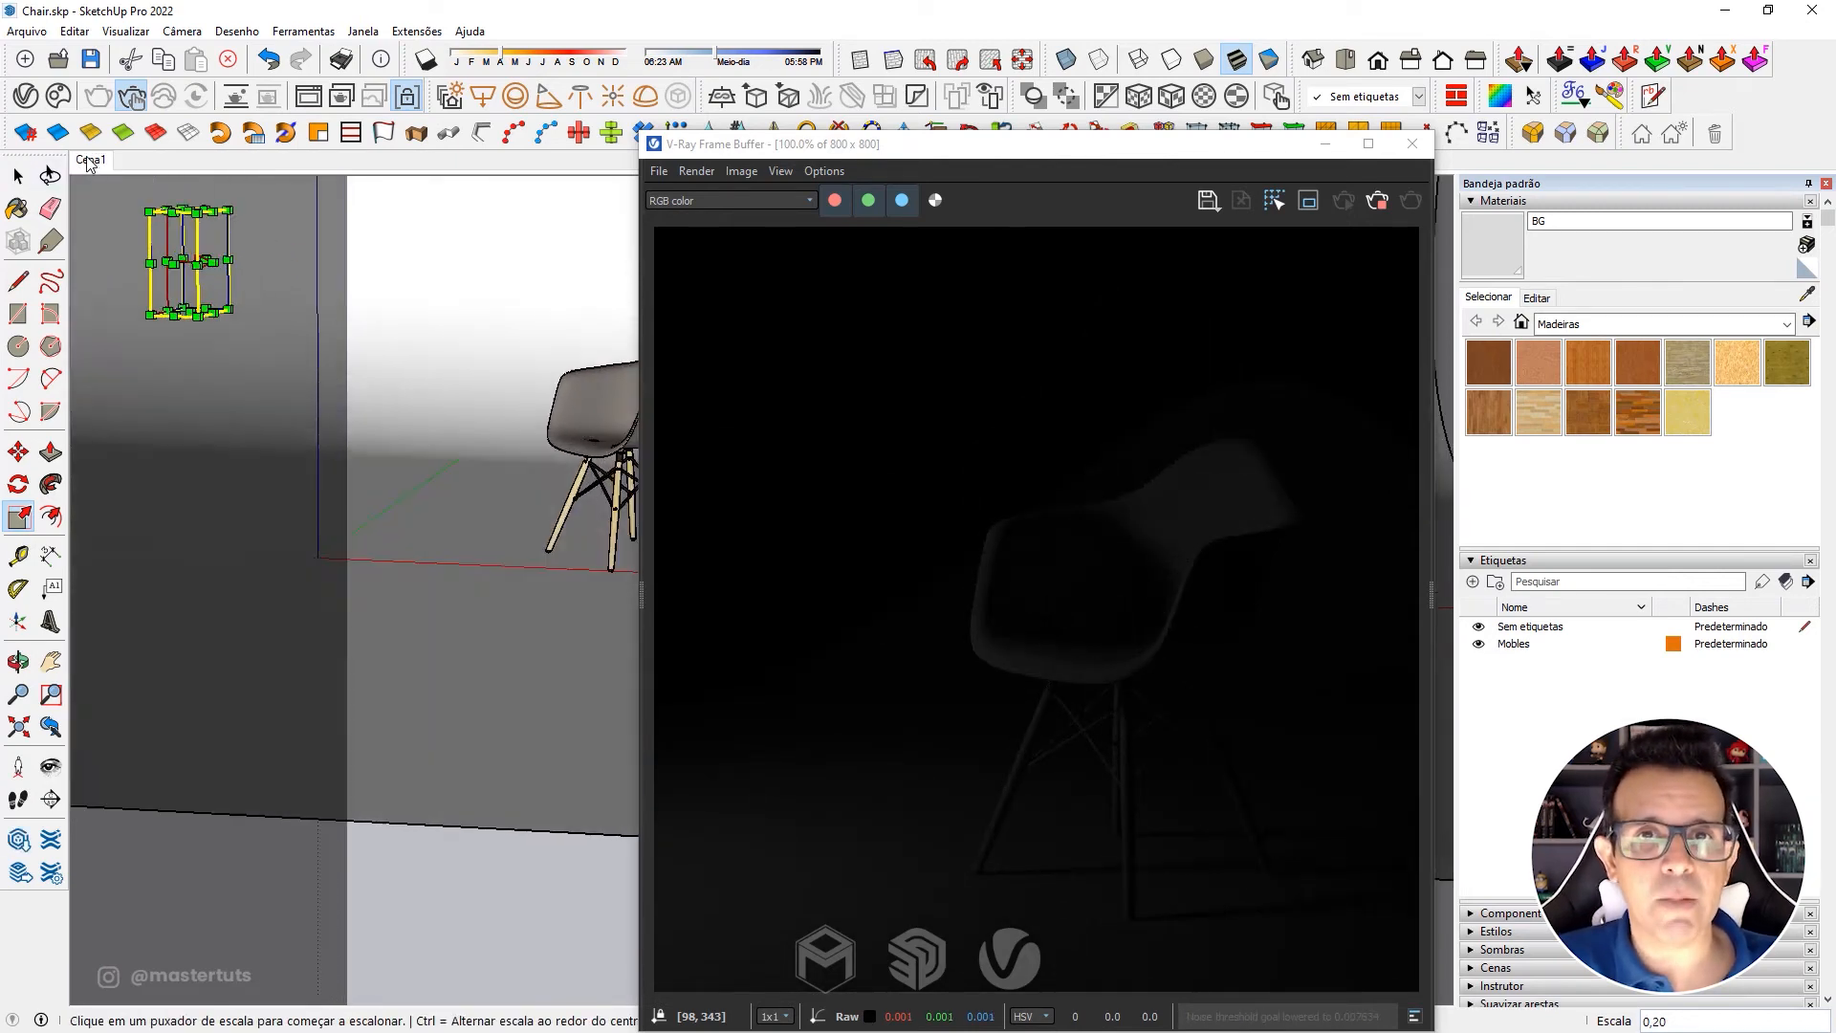
Try an intensity of 100 on the rectangle light and raise it to 250.
{"action": "left_click", "coordinate": [25, 95]}
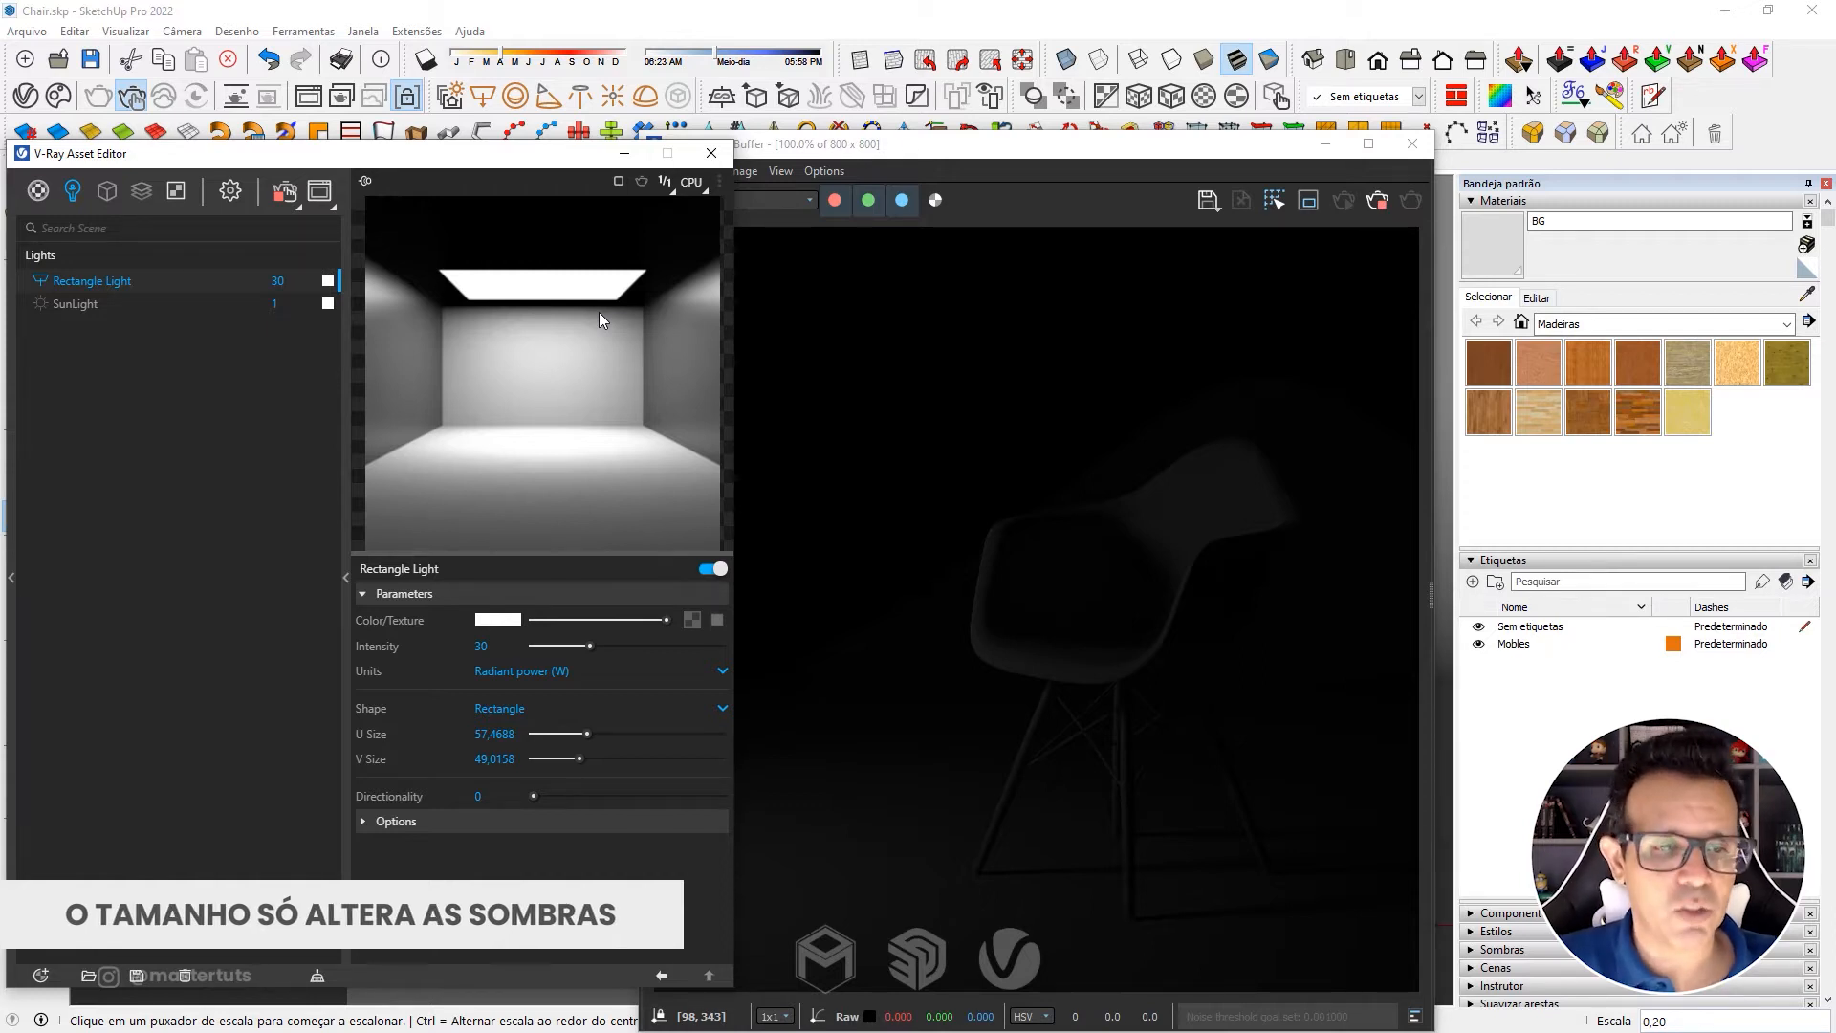
{"action": "left_click", "coordinate": [488, 648]}
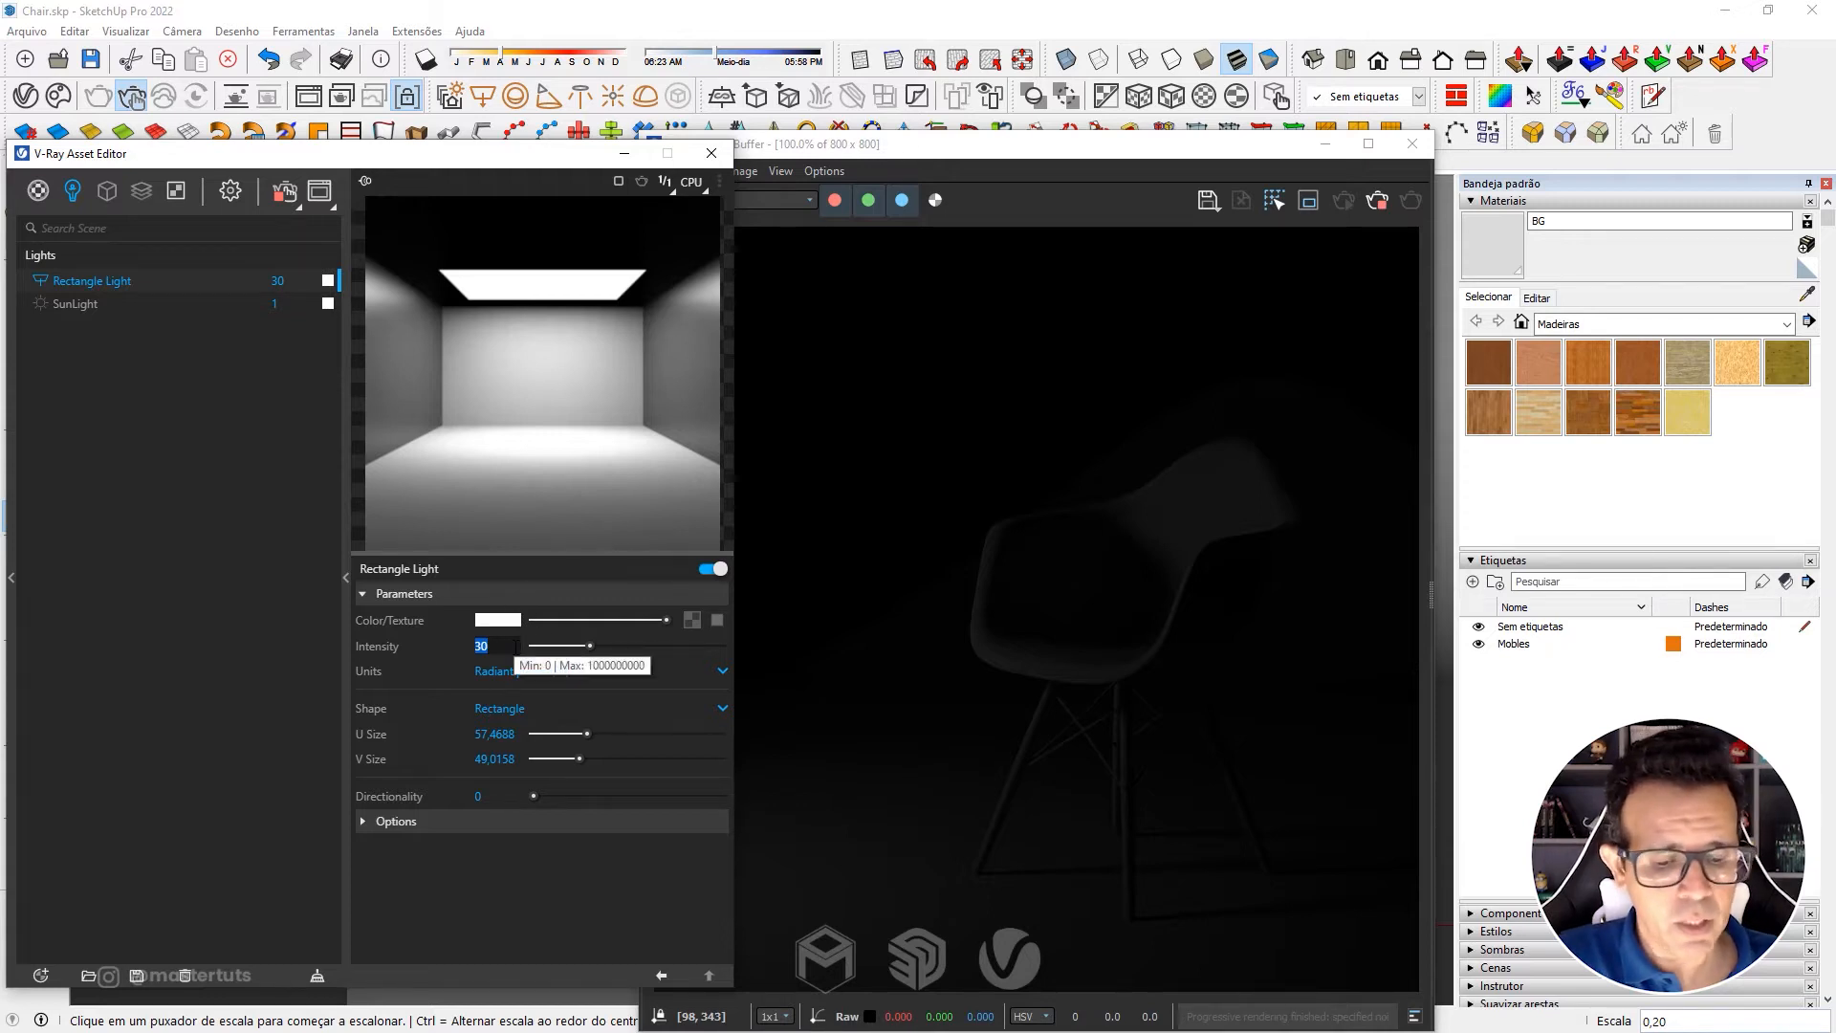
{"action": "type", "text": "100"}
{"action": "key", "text": "Return"}
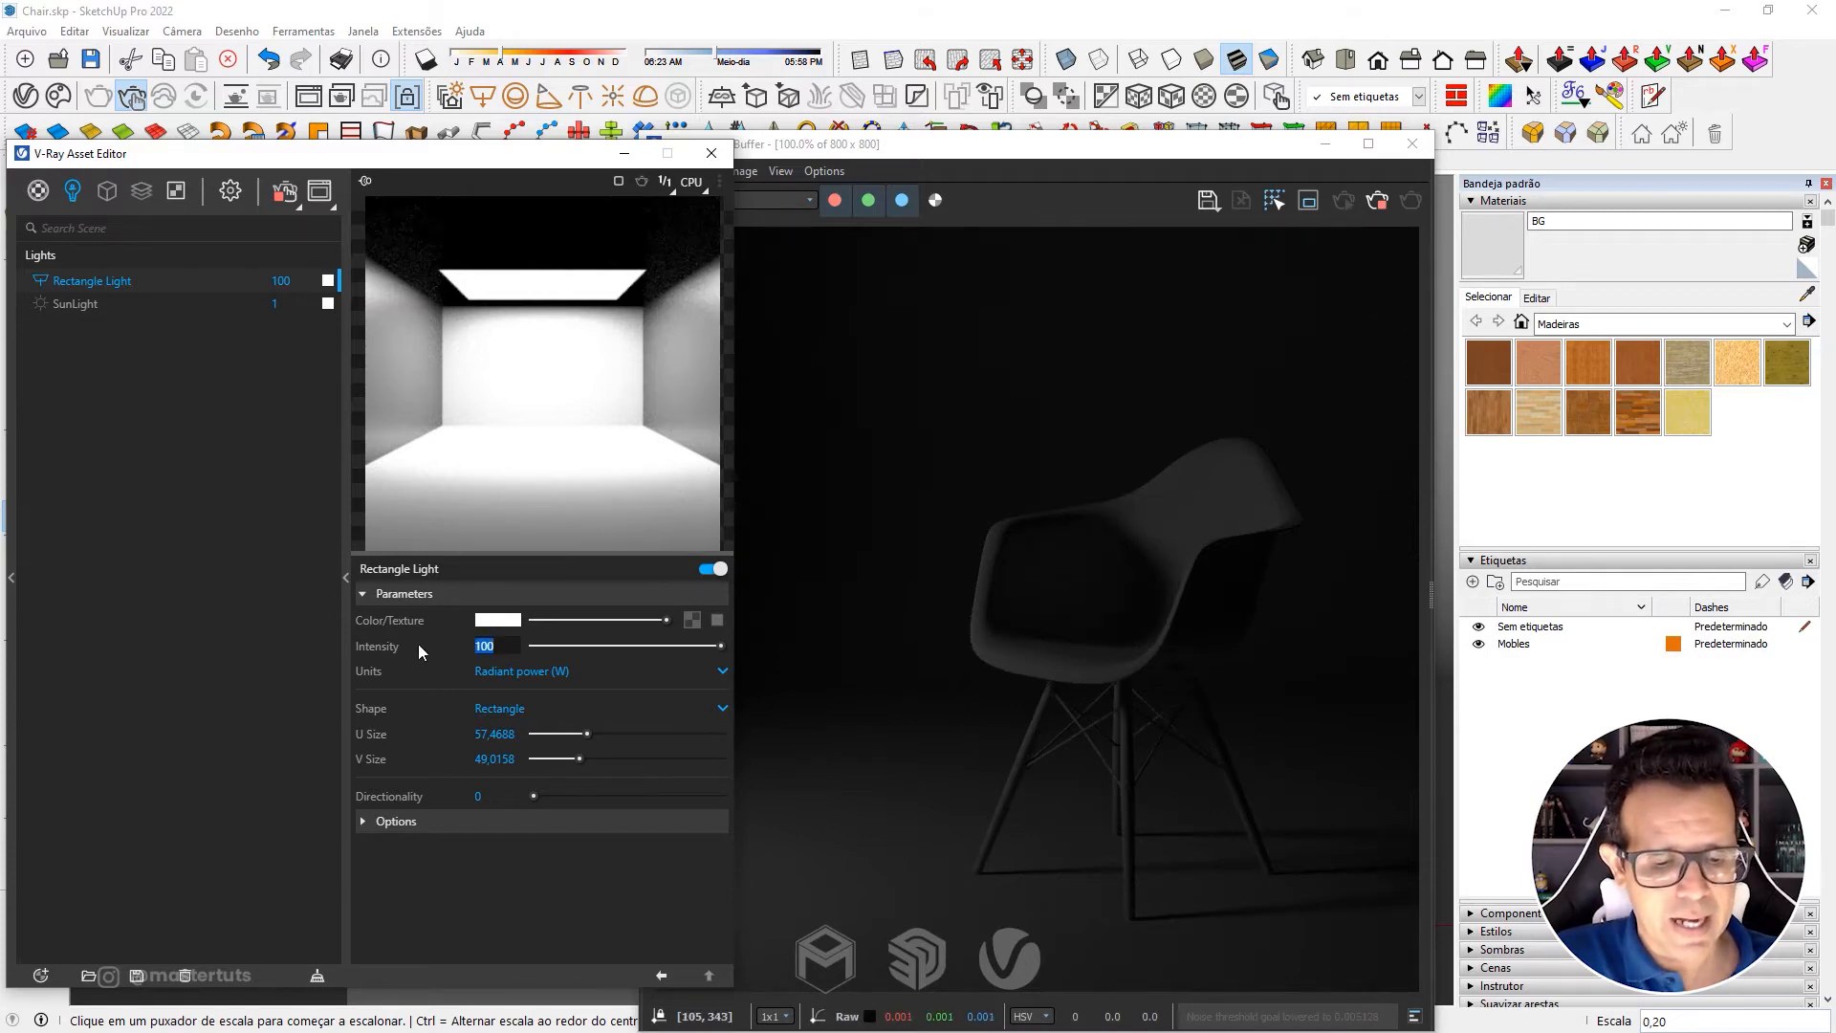
{"action": "type", "text": "250"}
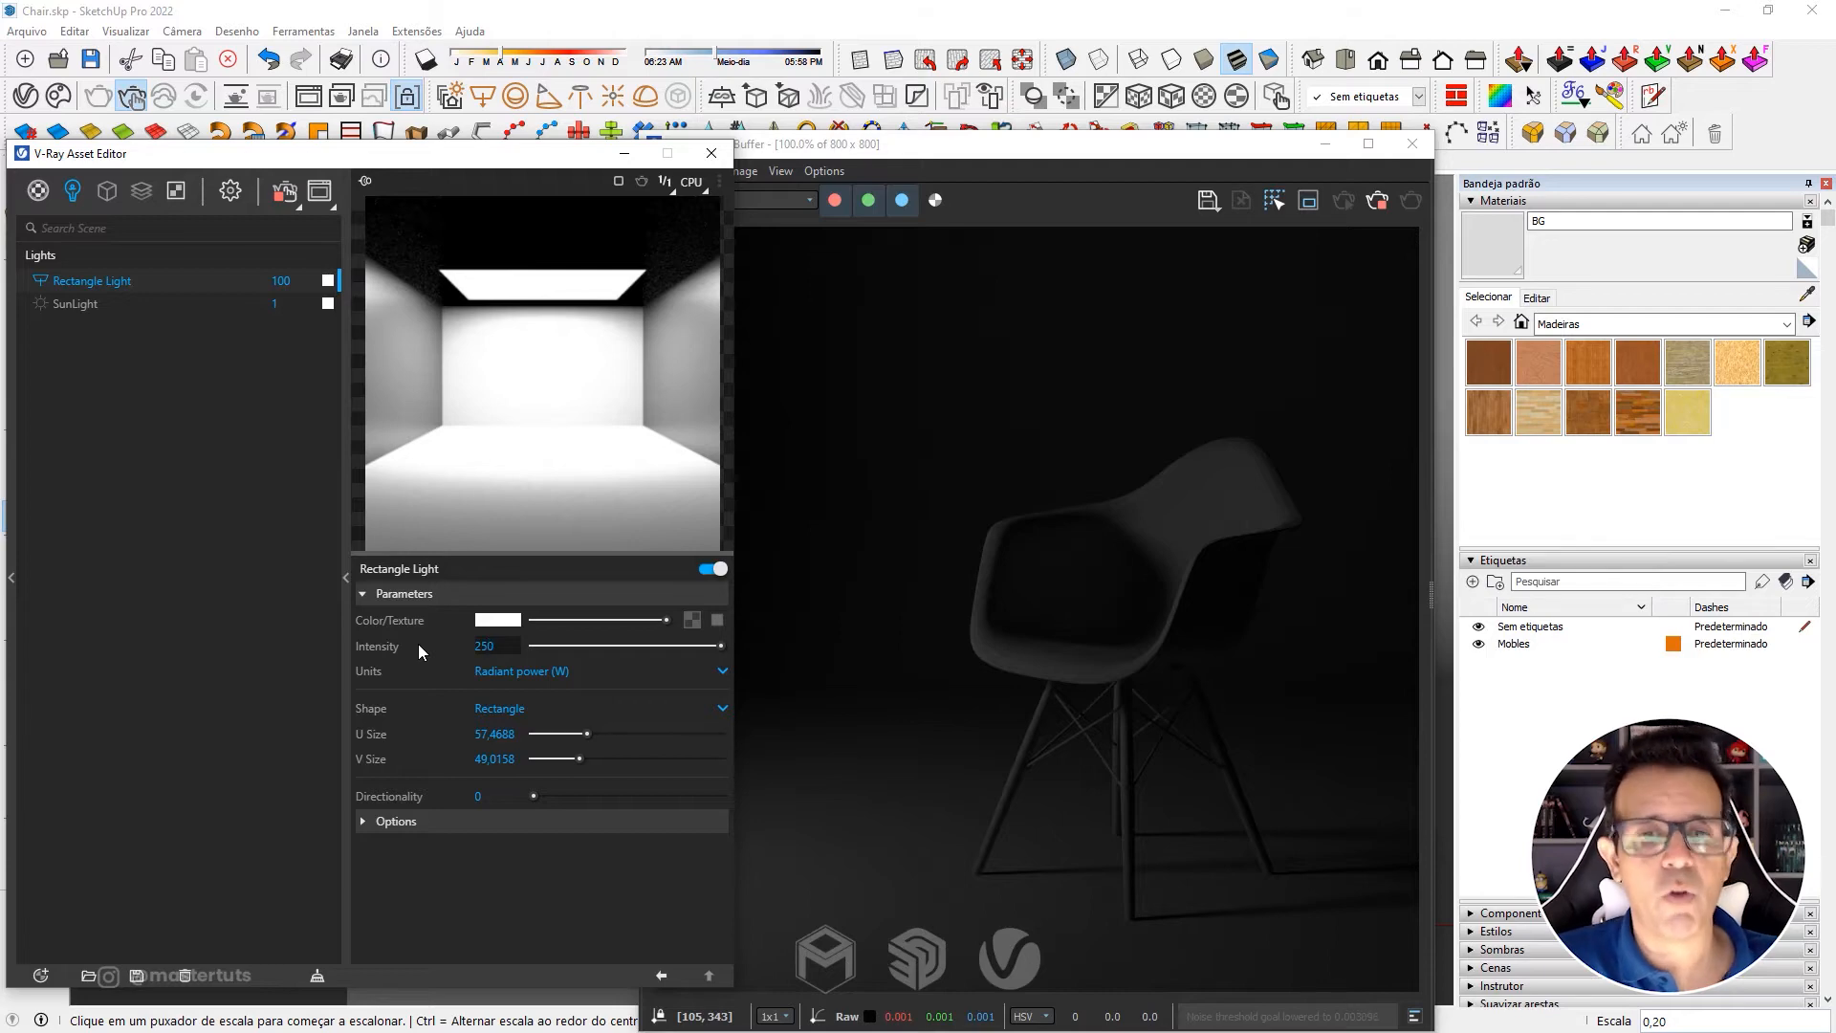
{"action": "key", "text": "Return"}
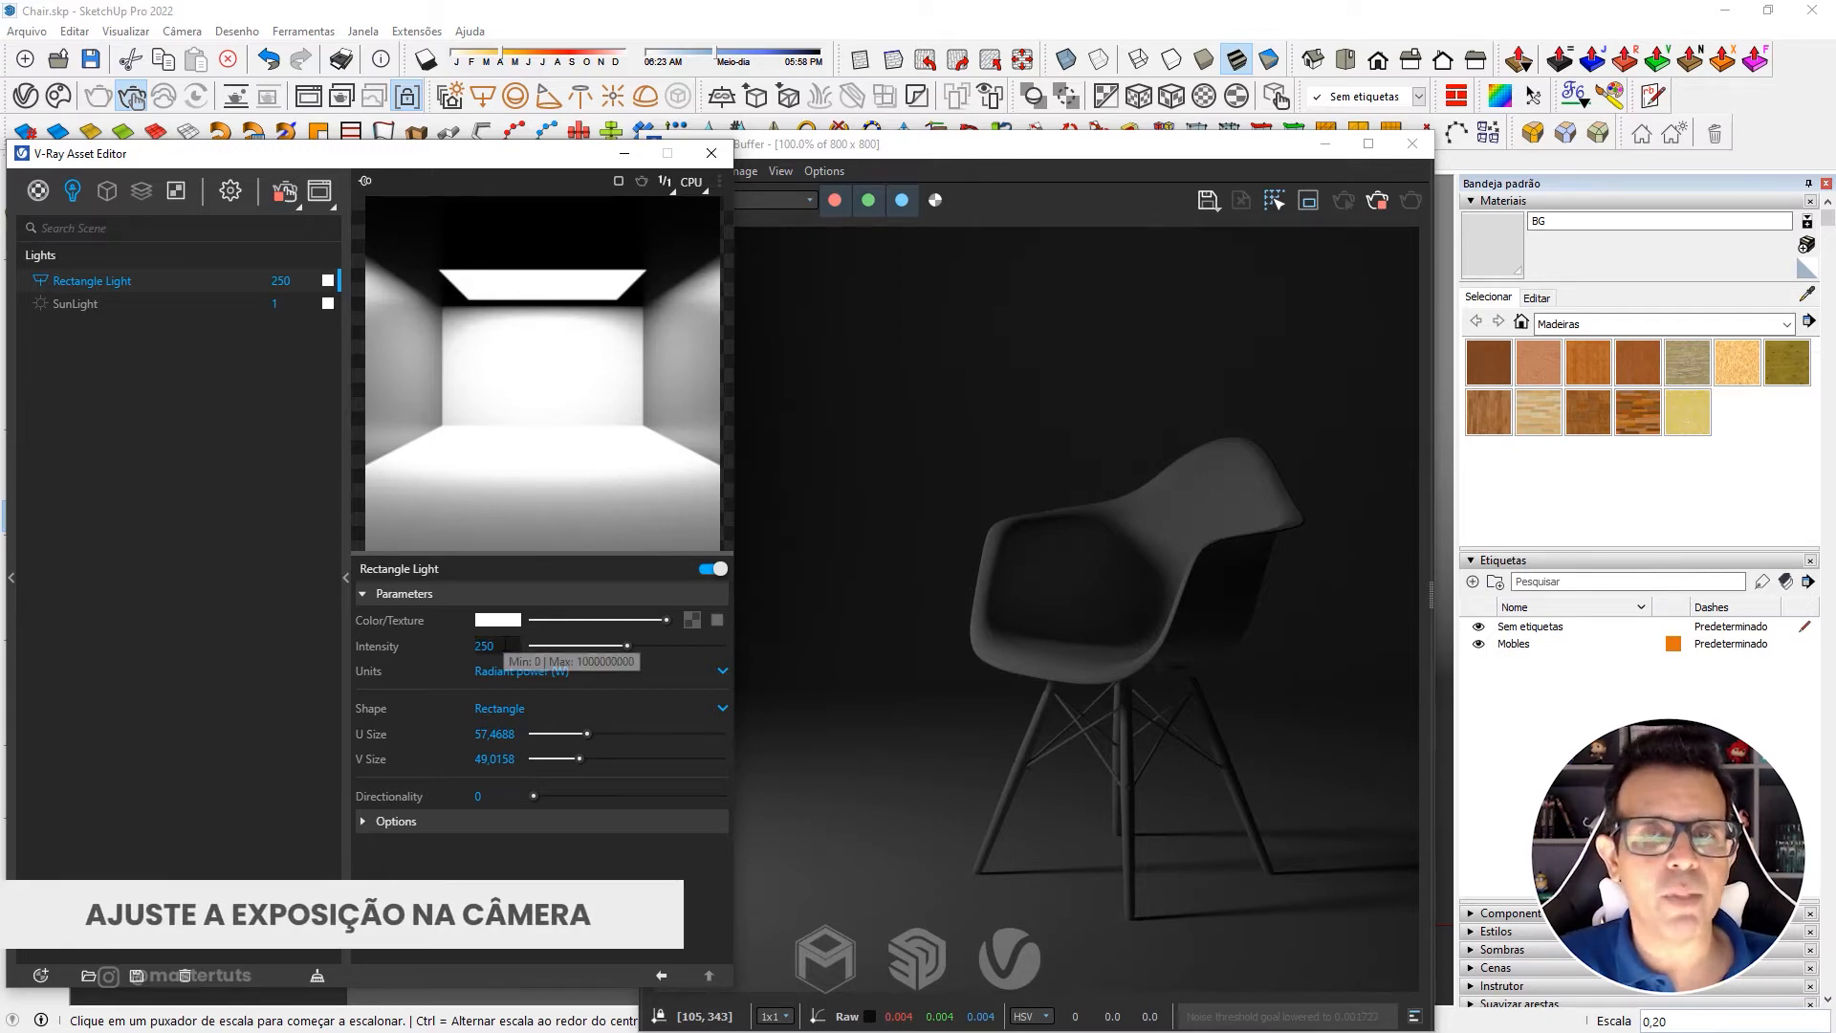
Set the render camera's exposure value to 9, try 11 and settle on 10.
{"action": "left_click", "coordinate": [229, 192]}
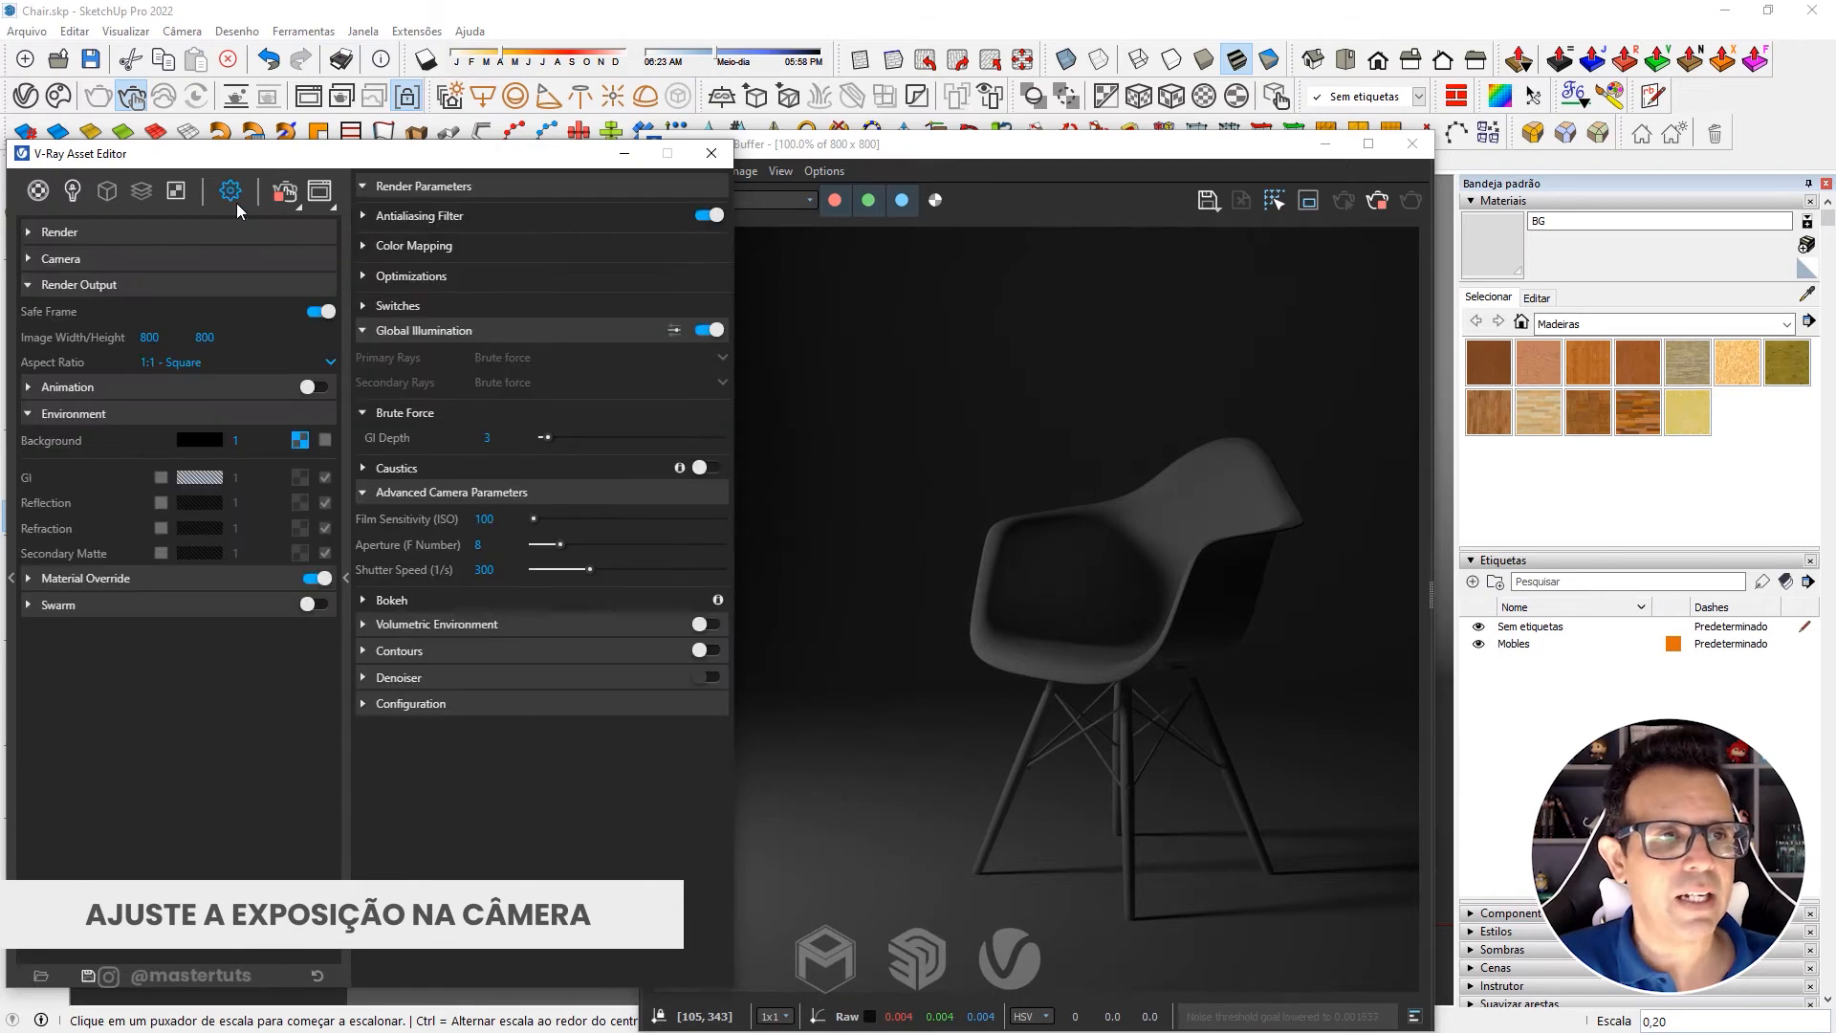
{"action": "left_click", "coordinate": [76, 258]}
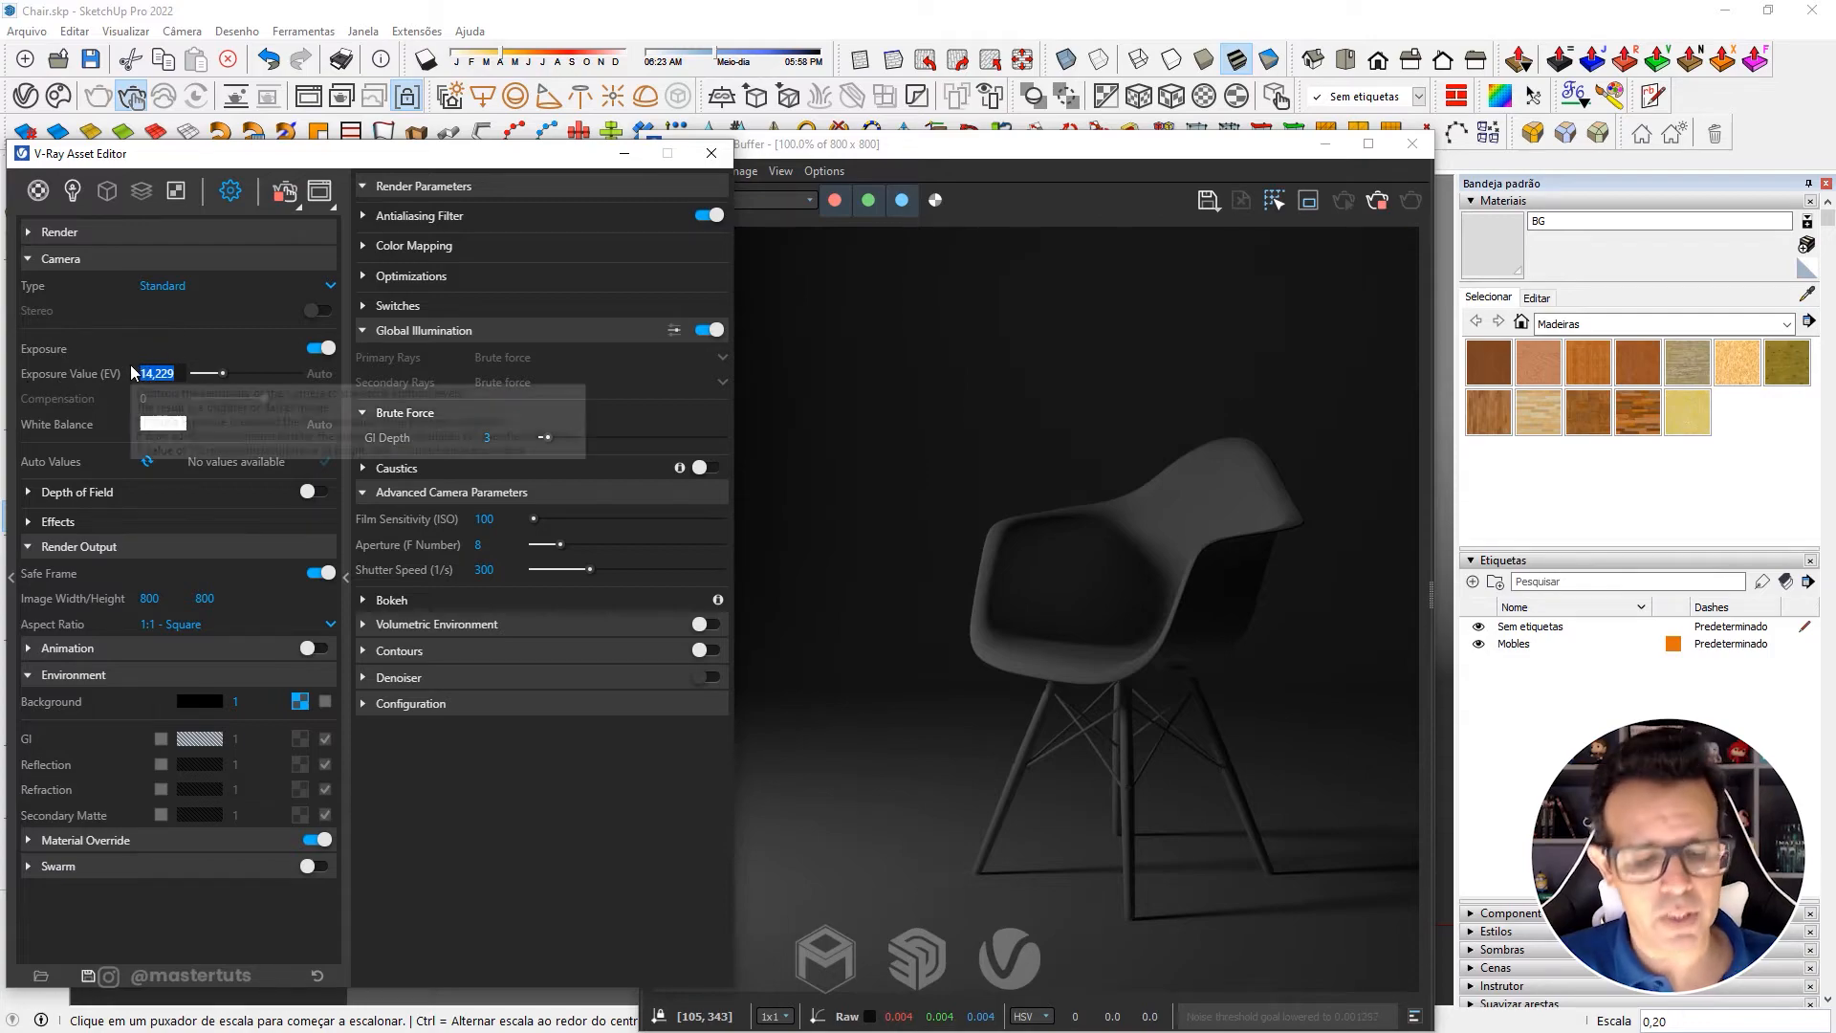
{"action": "type", "text": "9"}
{"action": "key", "text": "Return"}
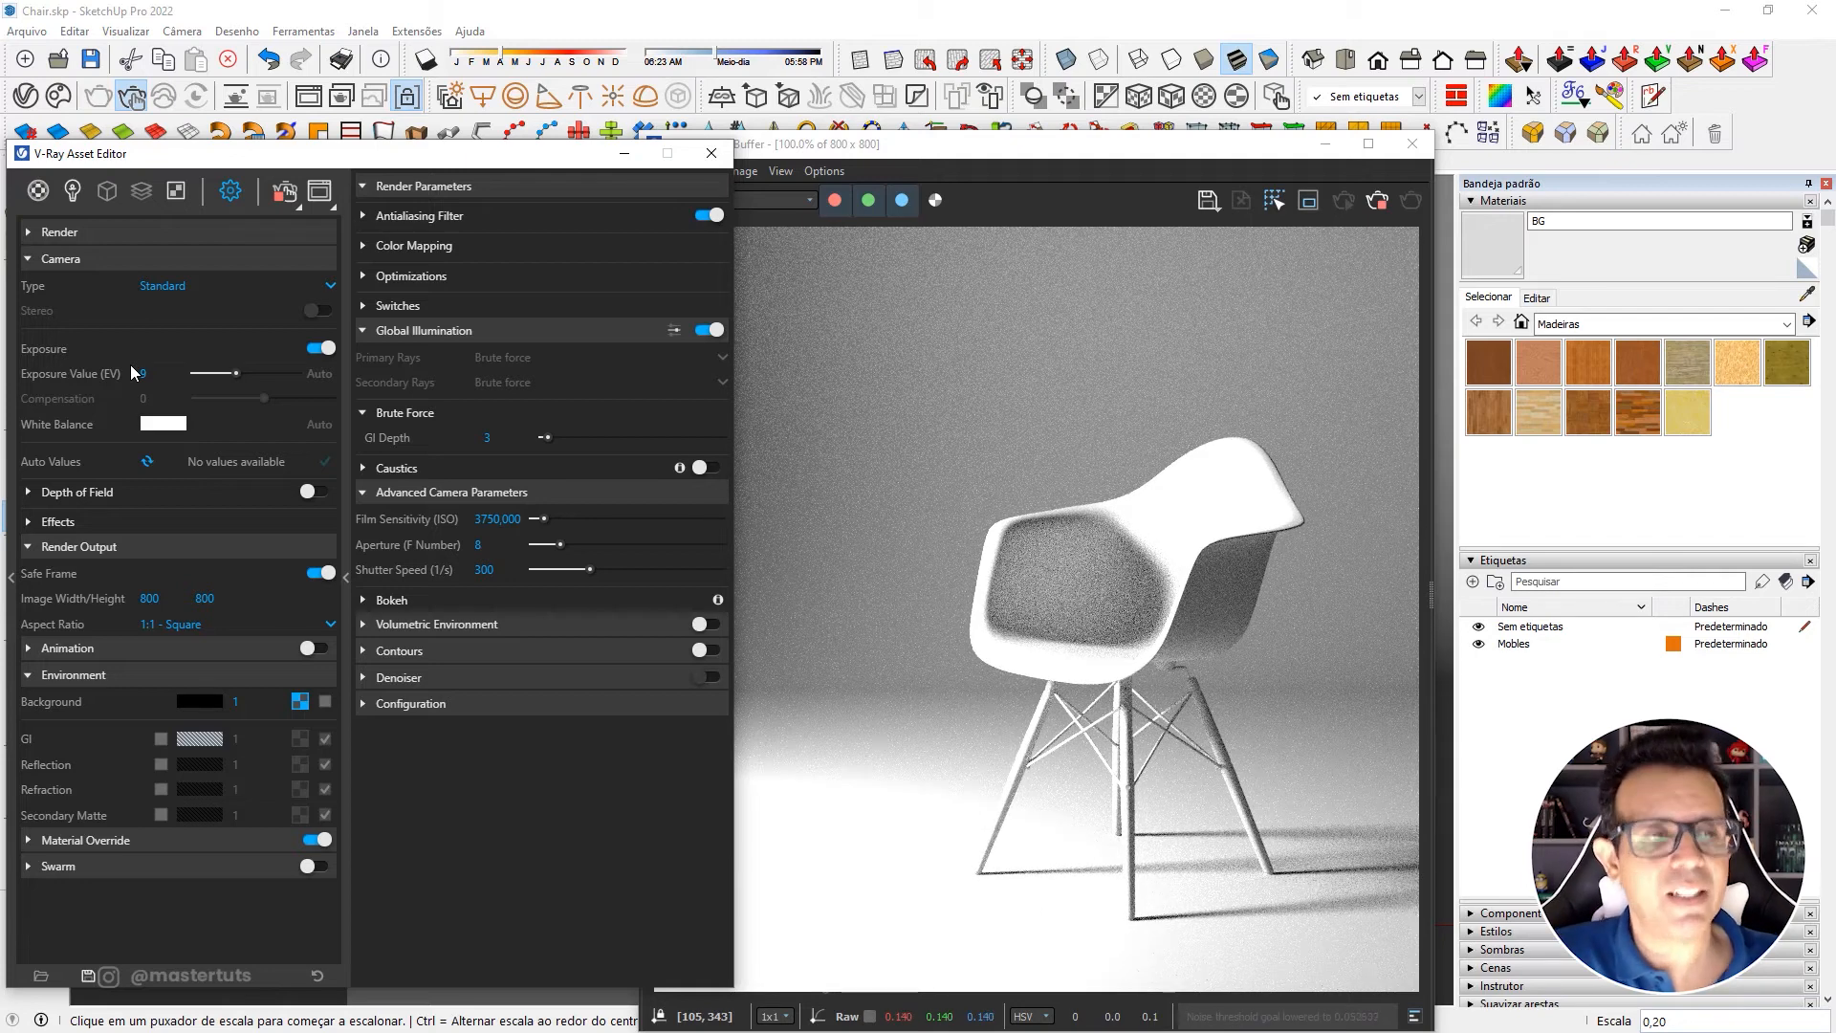
{"action": "double_click", "coordinate": [143, 373]}
{"action": "type", "text": "1"}
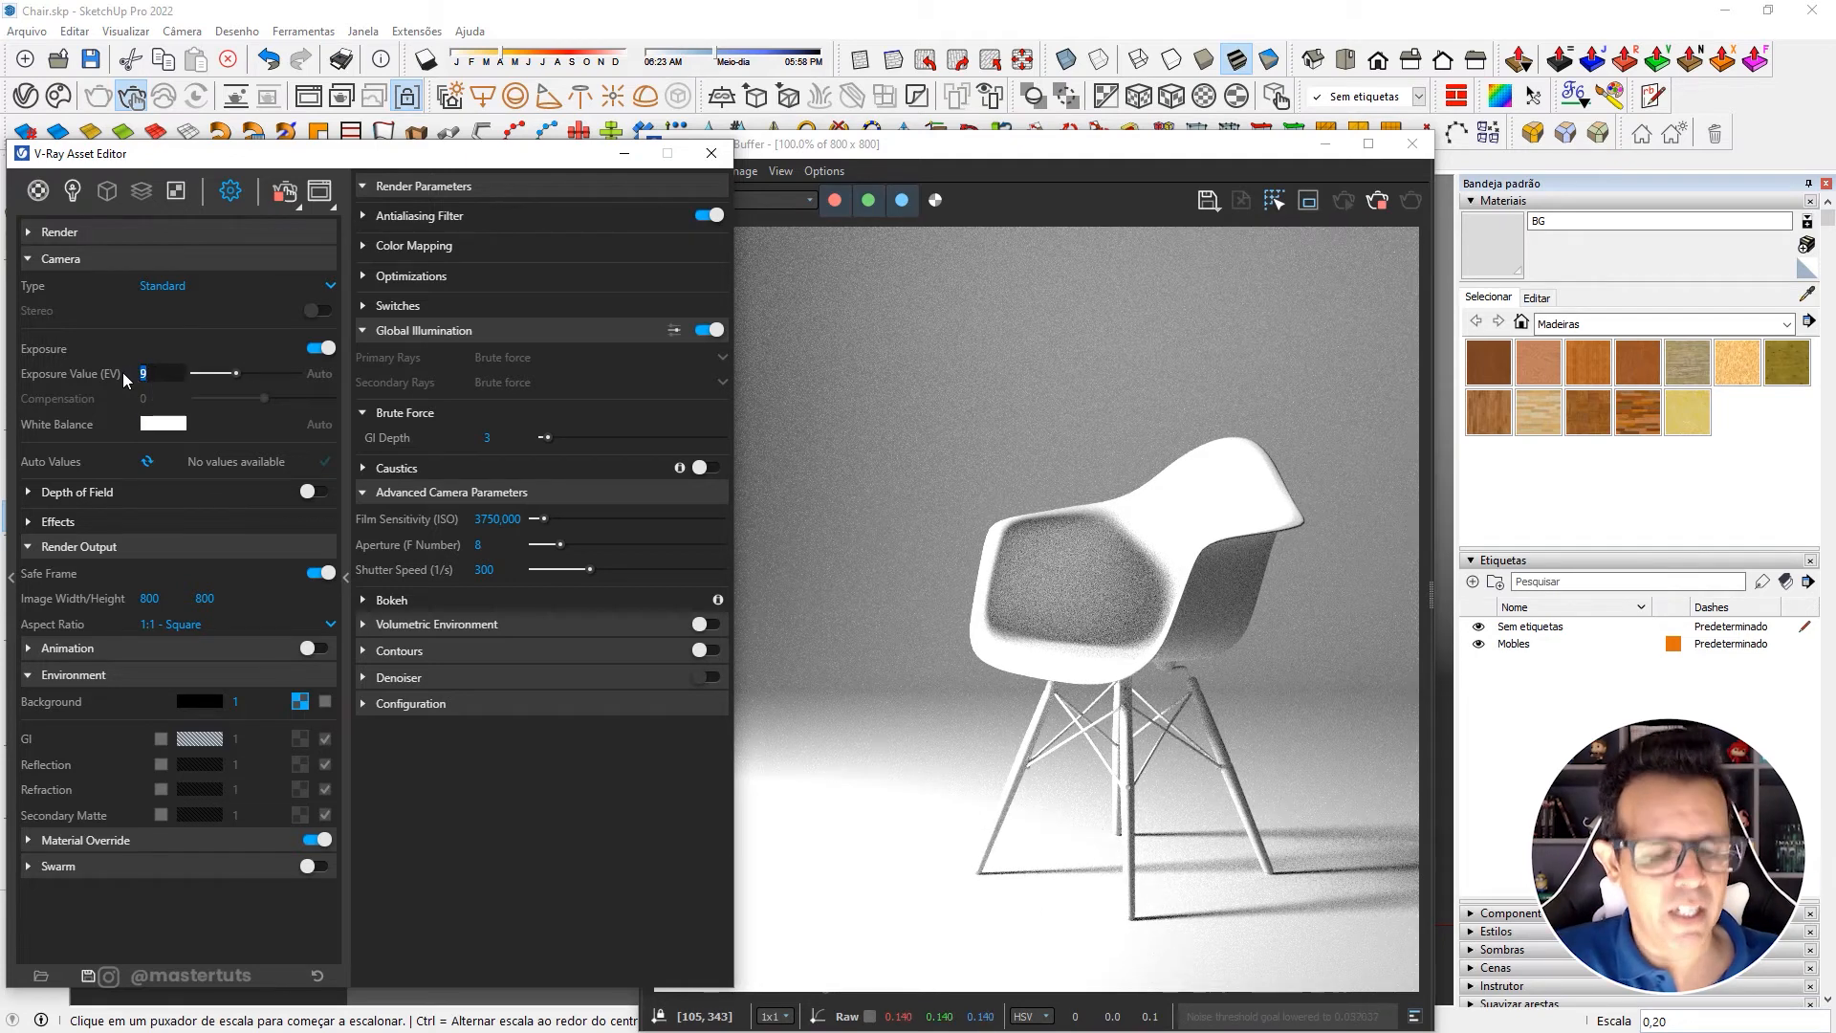
{"action": "type", "text": "1"}
{"action": "key", "text": "Return"}
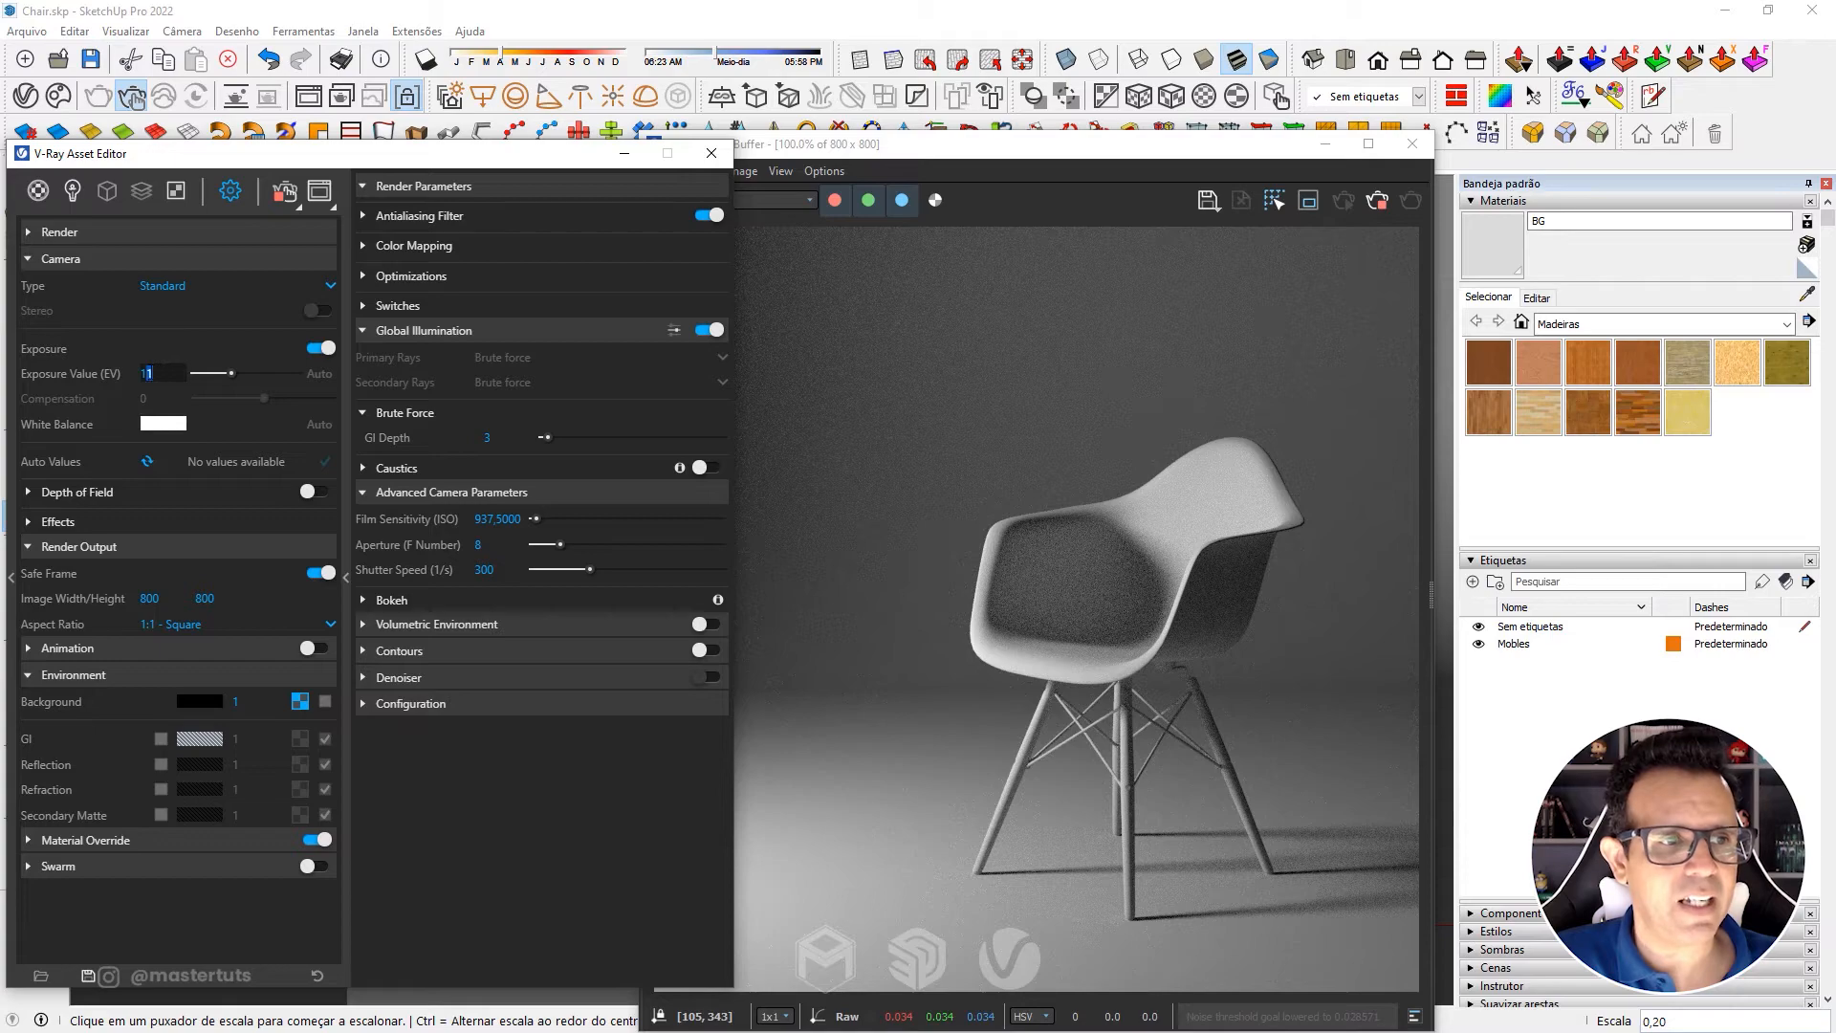
{"action": "key", "text": "Return"}
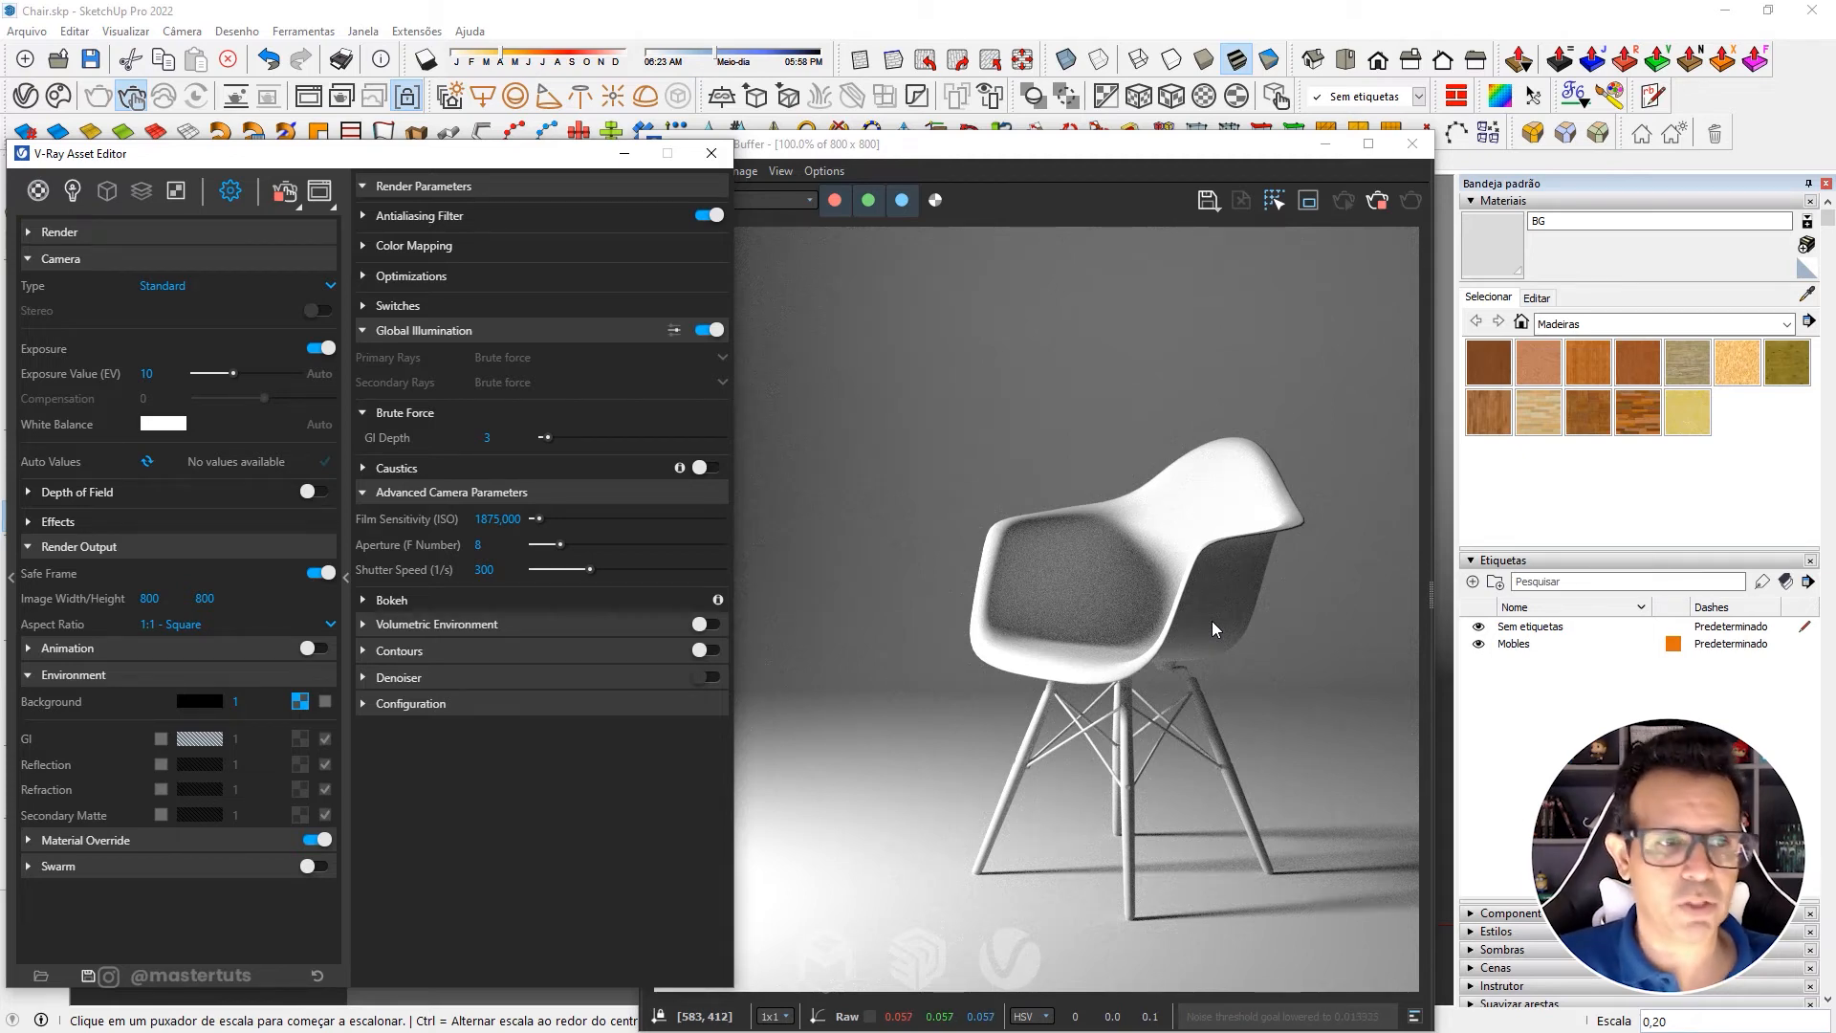
{"action": "left_click", "coordinate": [233, 256]}
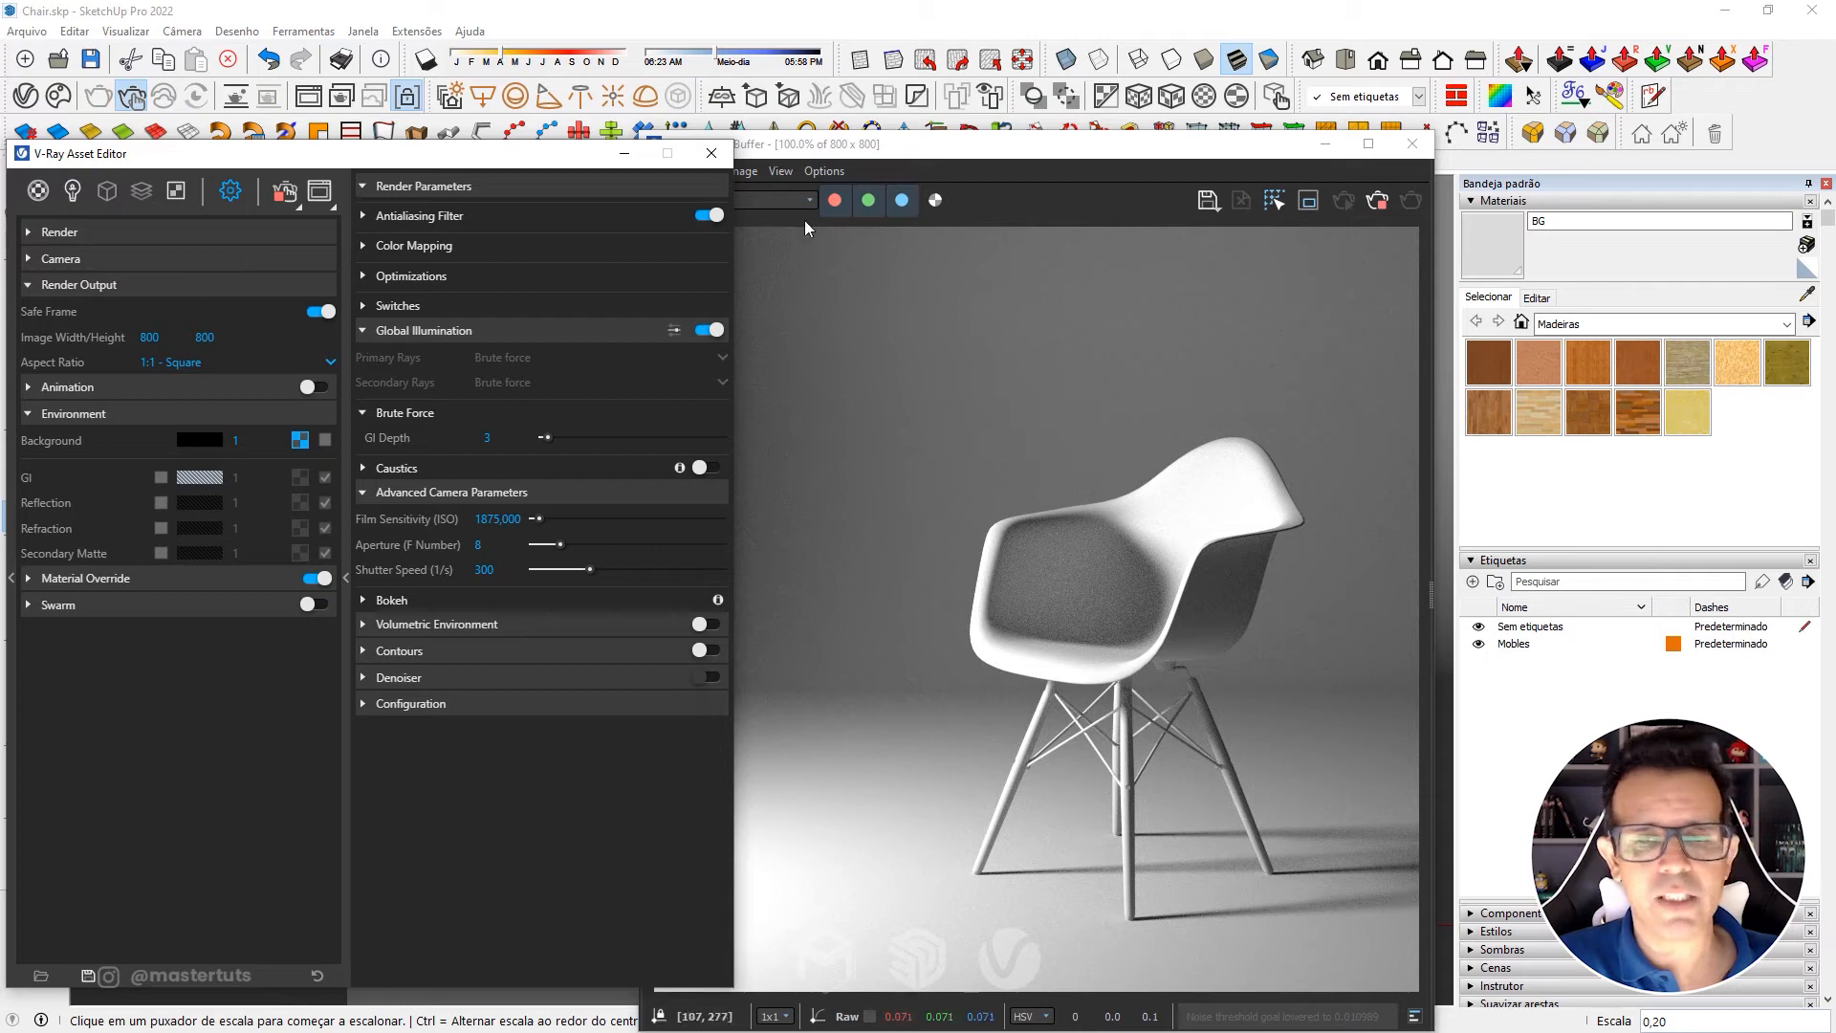
Examine the rectangle light's options, such as Invisible, No Decay, Shadows and Double Sided, and close the asset editor.
{"action": "left_click", "coordinate": [72, 190]}
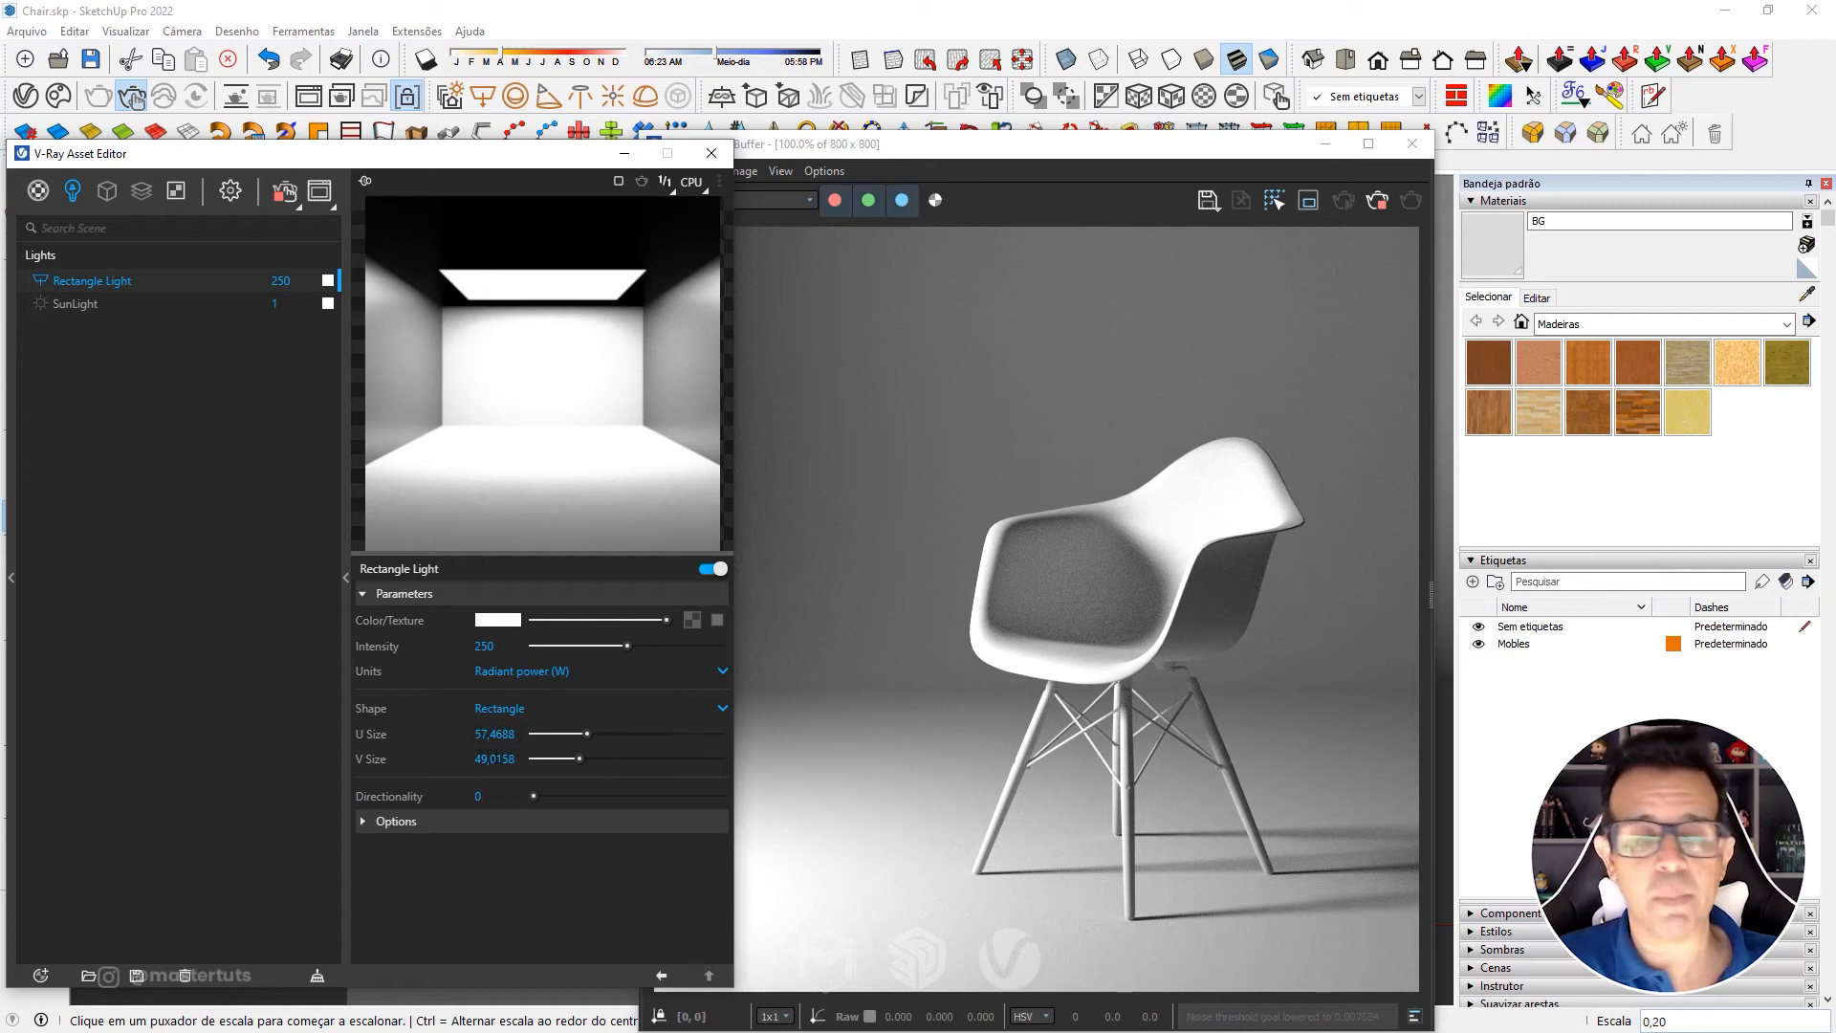
{"action": "left_click", "coordinate": [364, 824]}
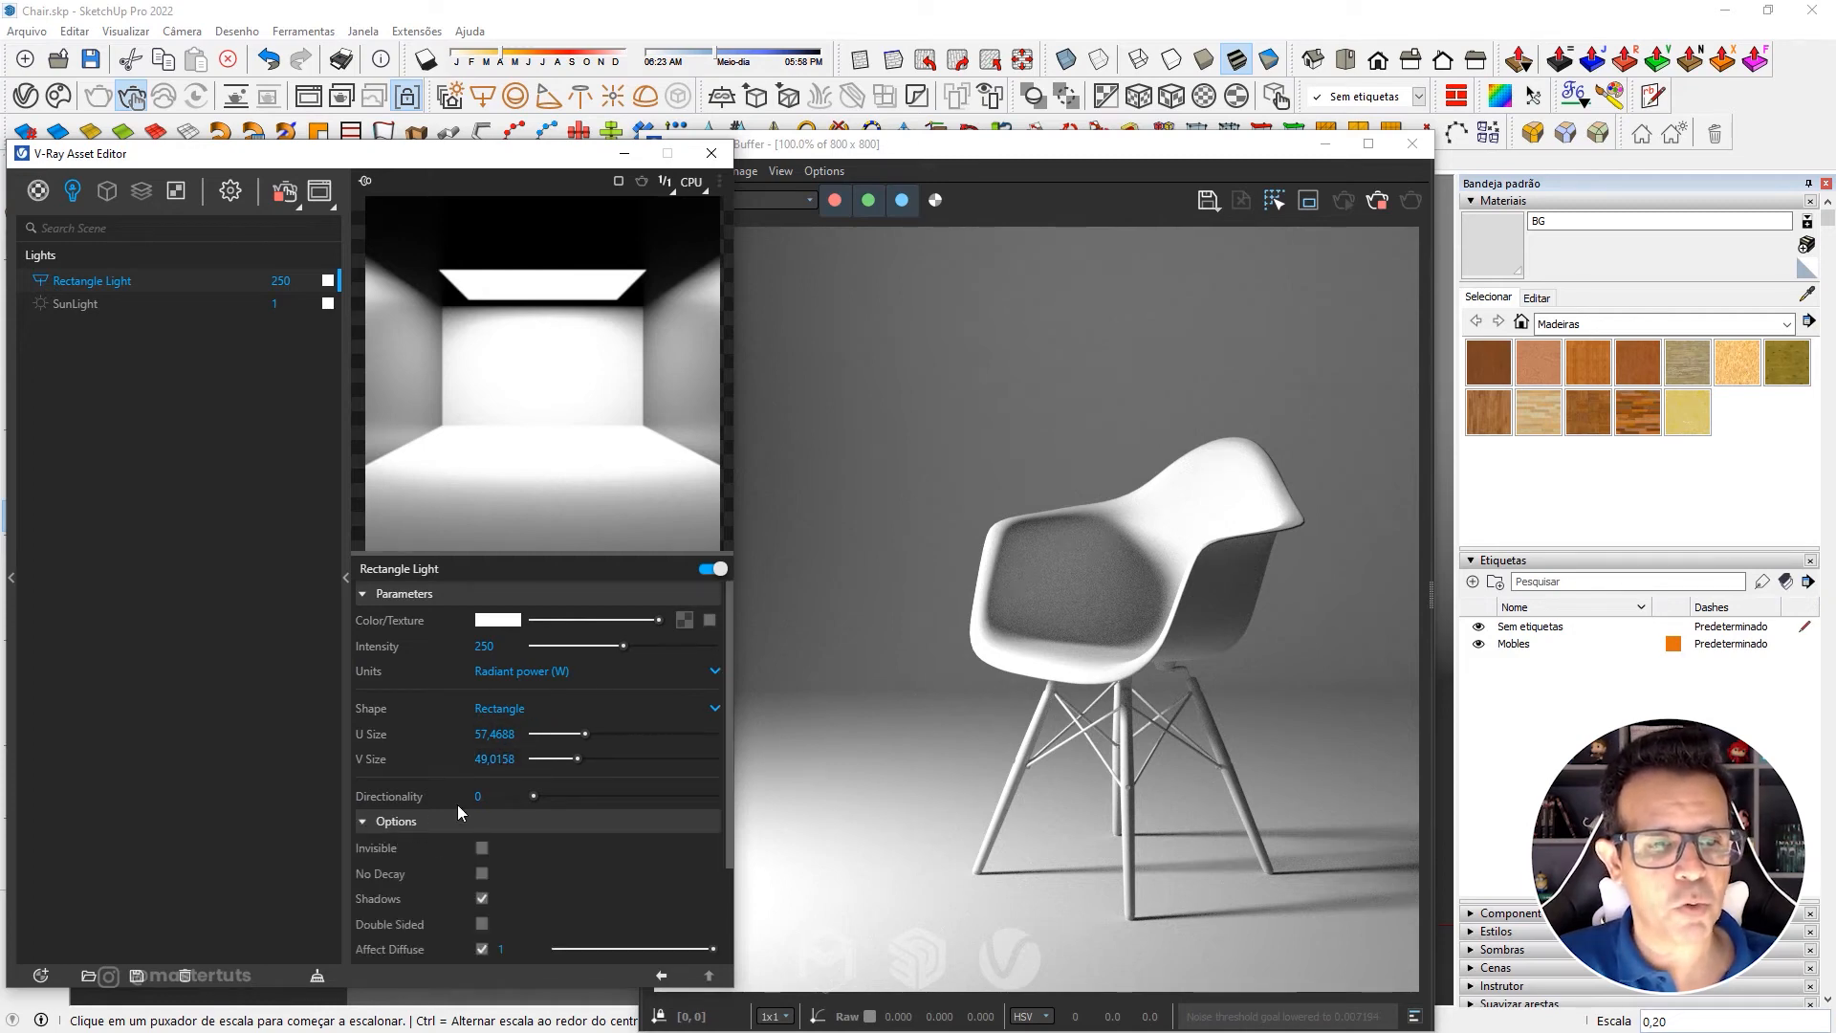
{"action": "scroll", "coordinate": [488, 797], "scroll_direction": "down", "scroll_amount": 2}
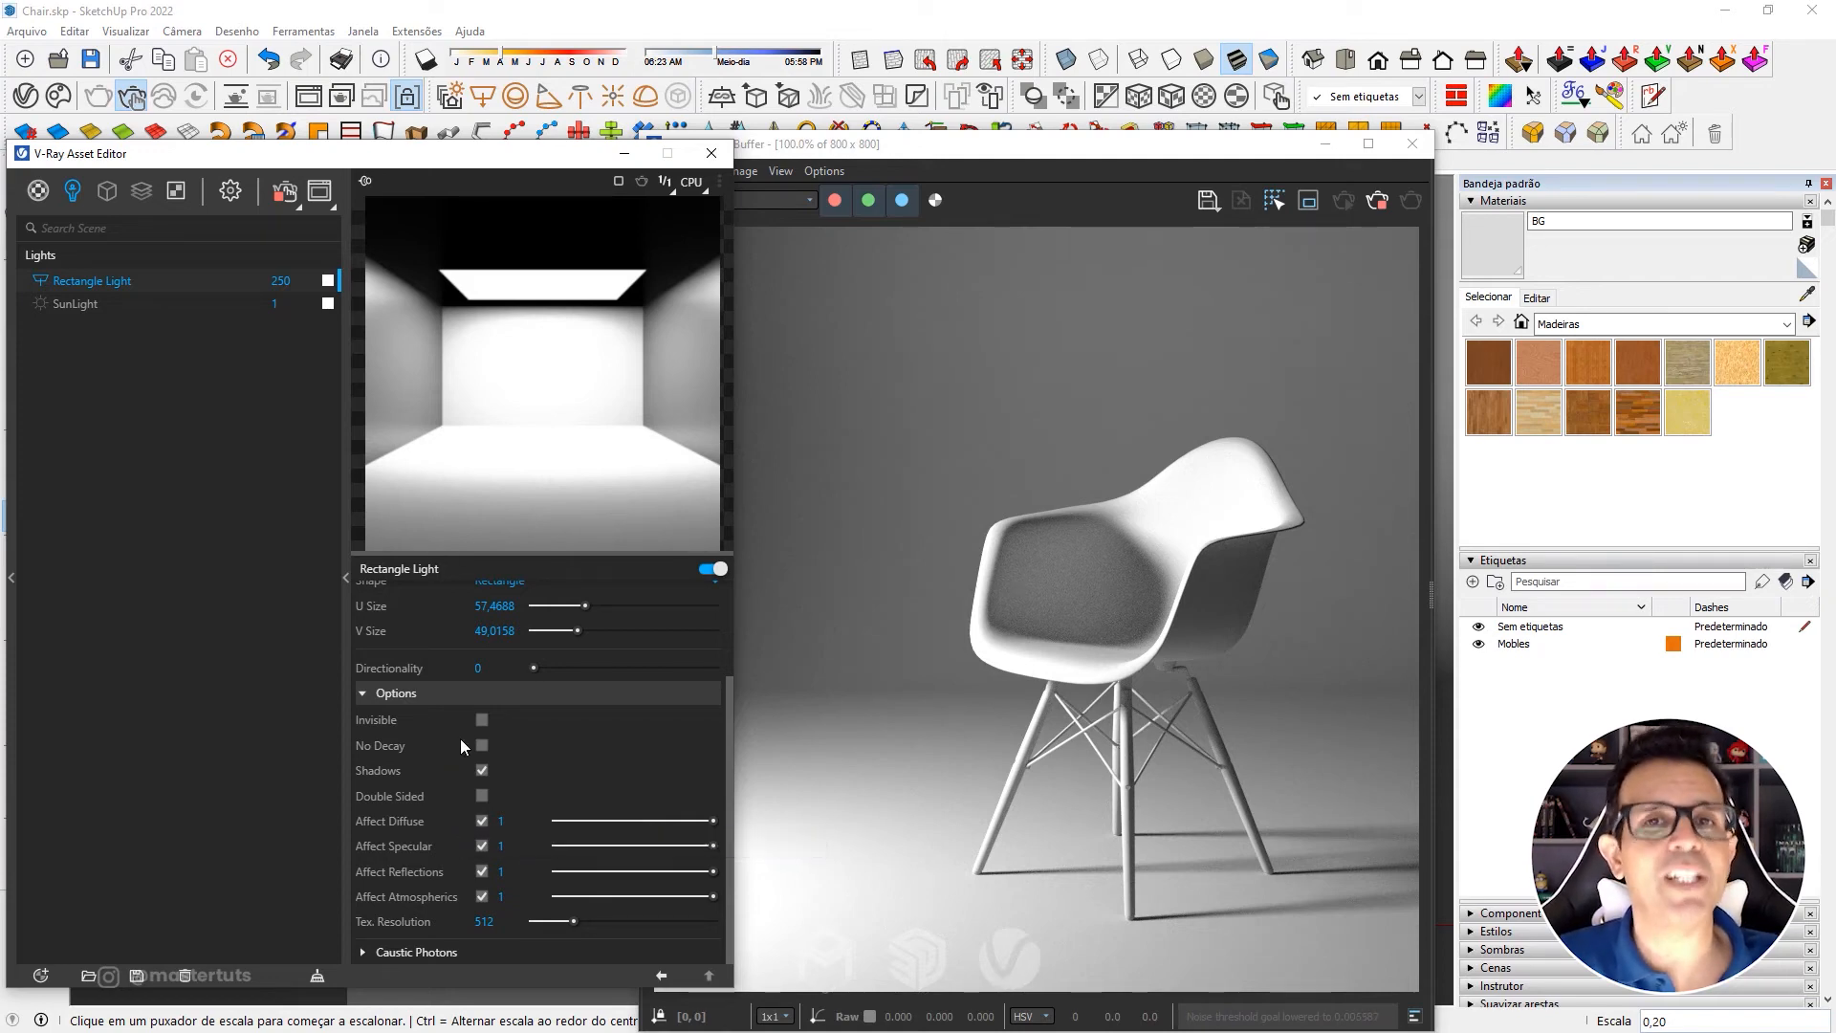
{"action": "left_click", "coordinate": [424, 695]}
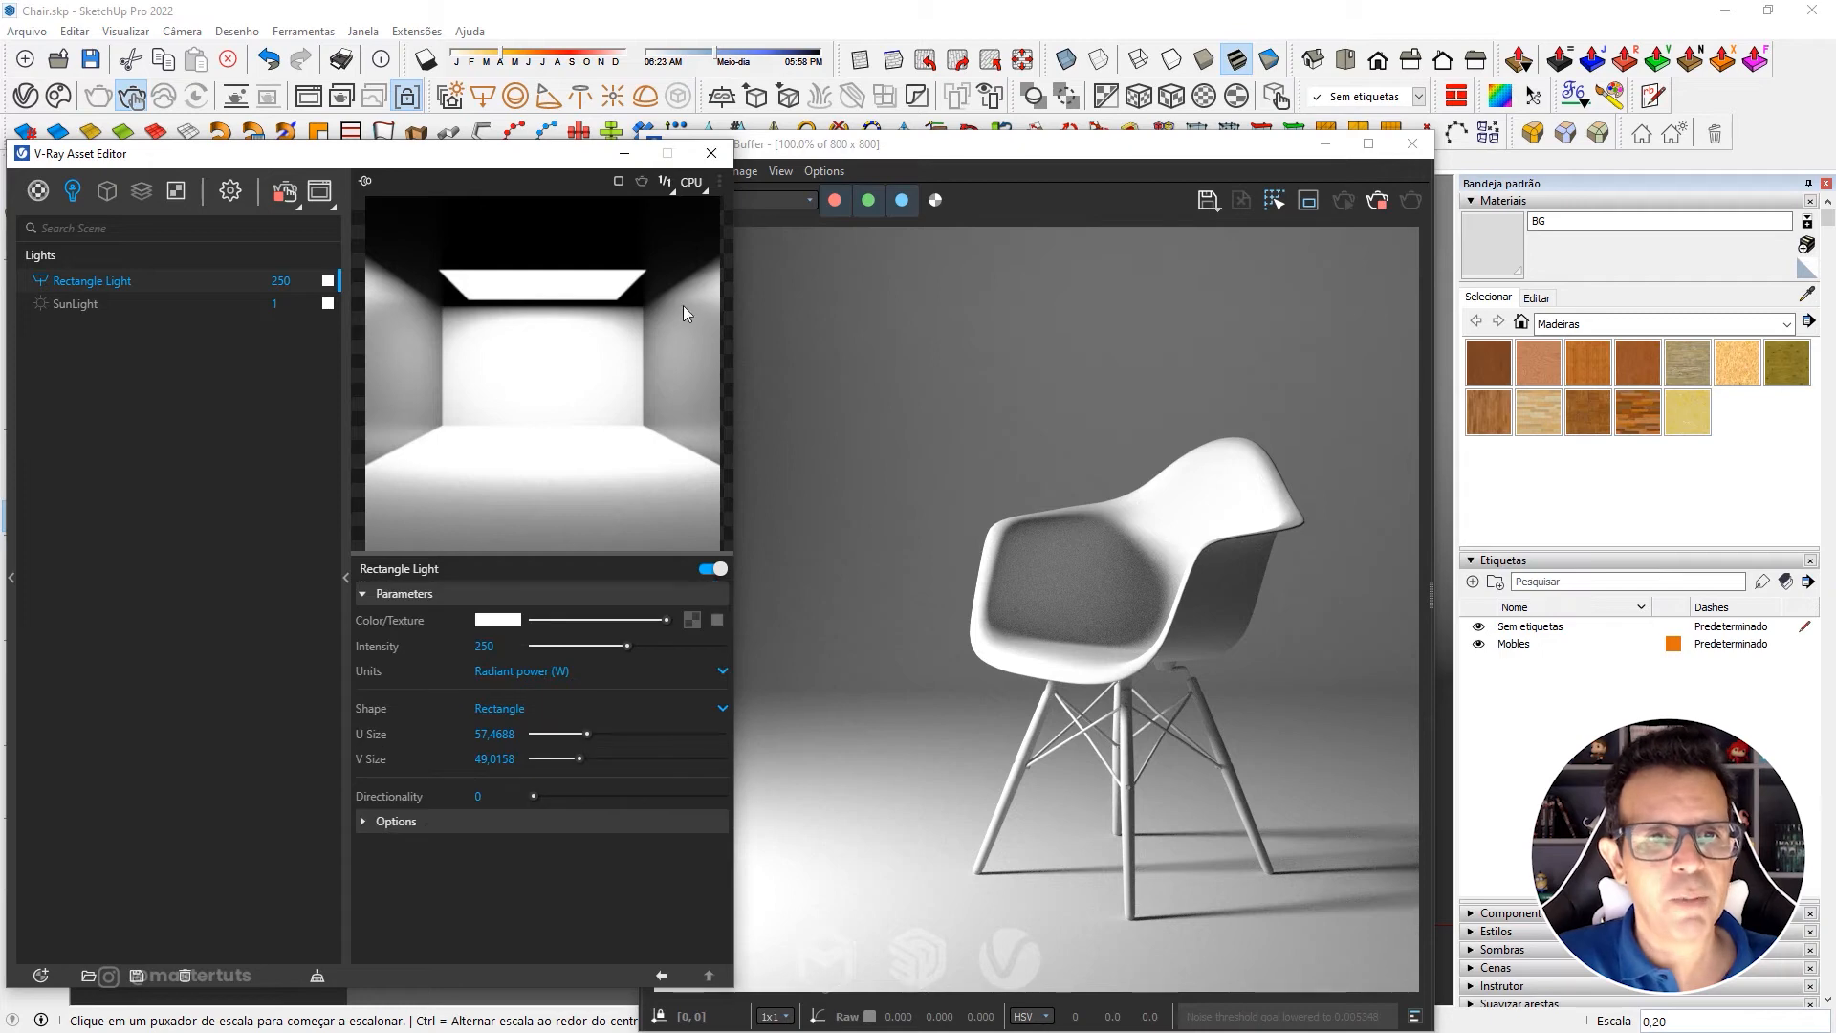
{"action": "left_click", "coordinate": [711, 164]}
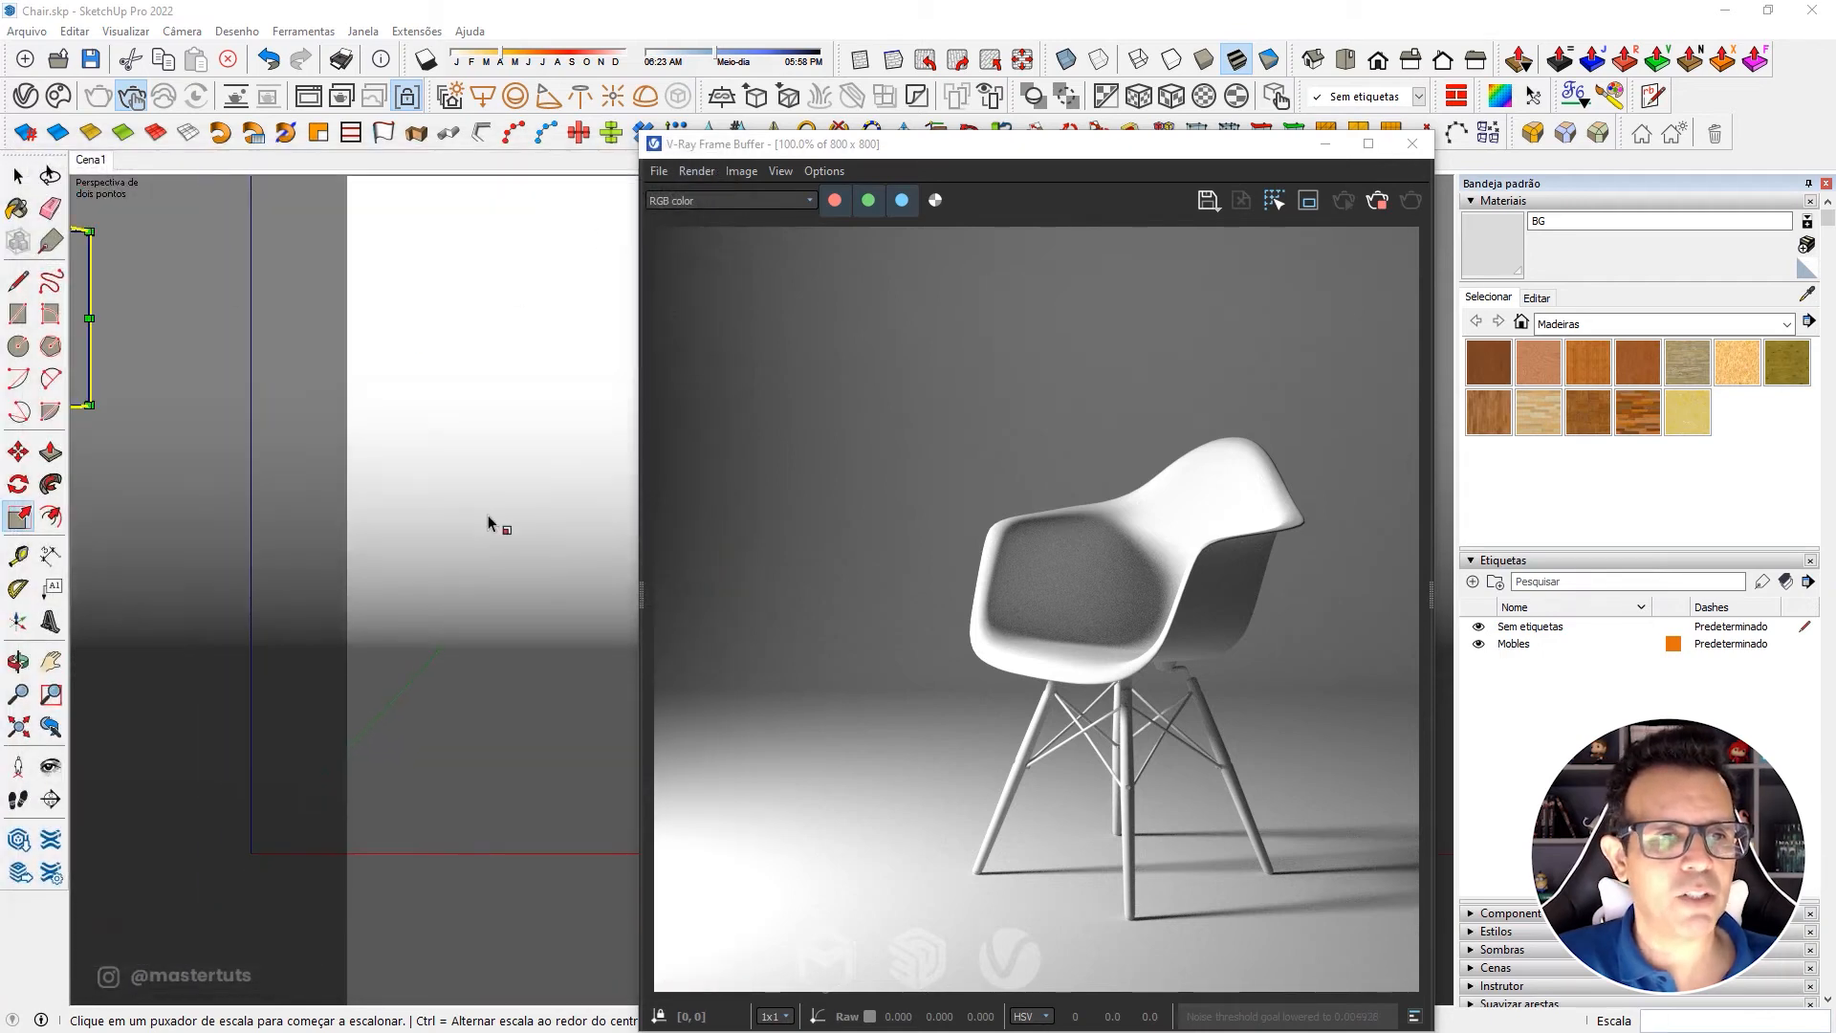
Delete the rectangle light from the model.
{"action": "middle_click_drag", "start_coordinate": [489, 527], "coordinate": [488, 762]}
{"action": "key", "text": "space"}
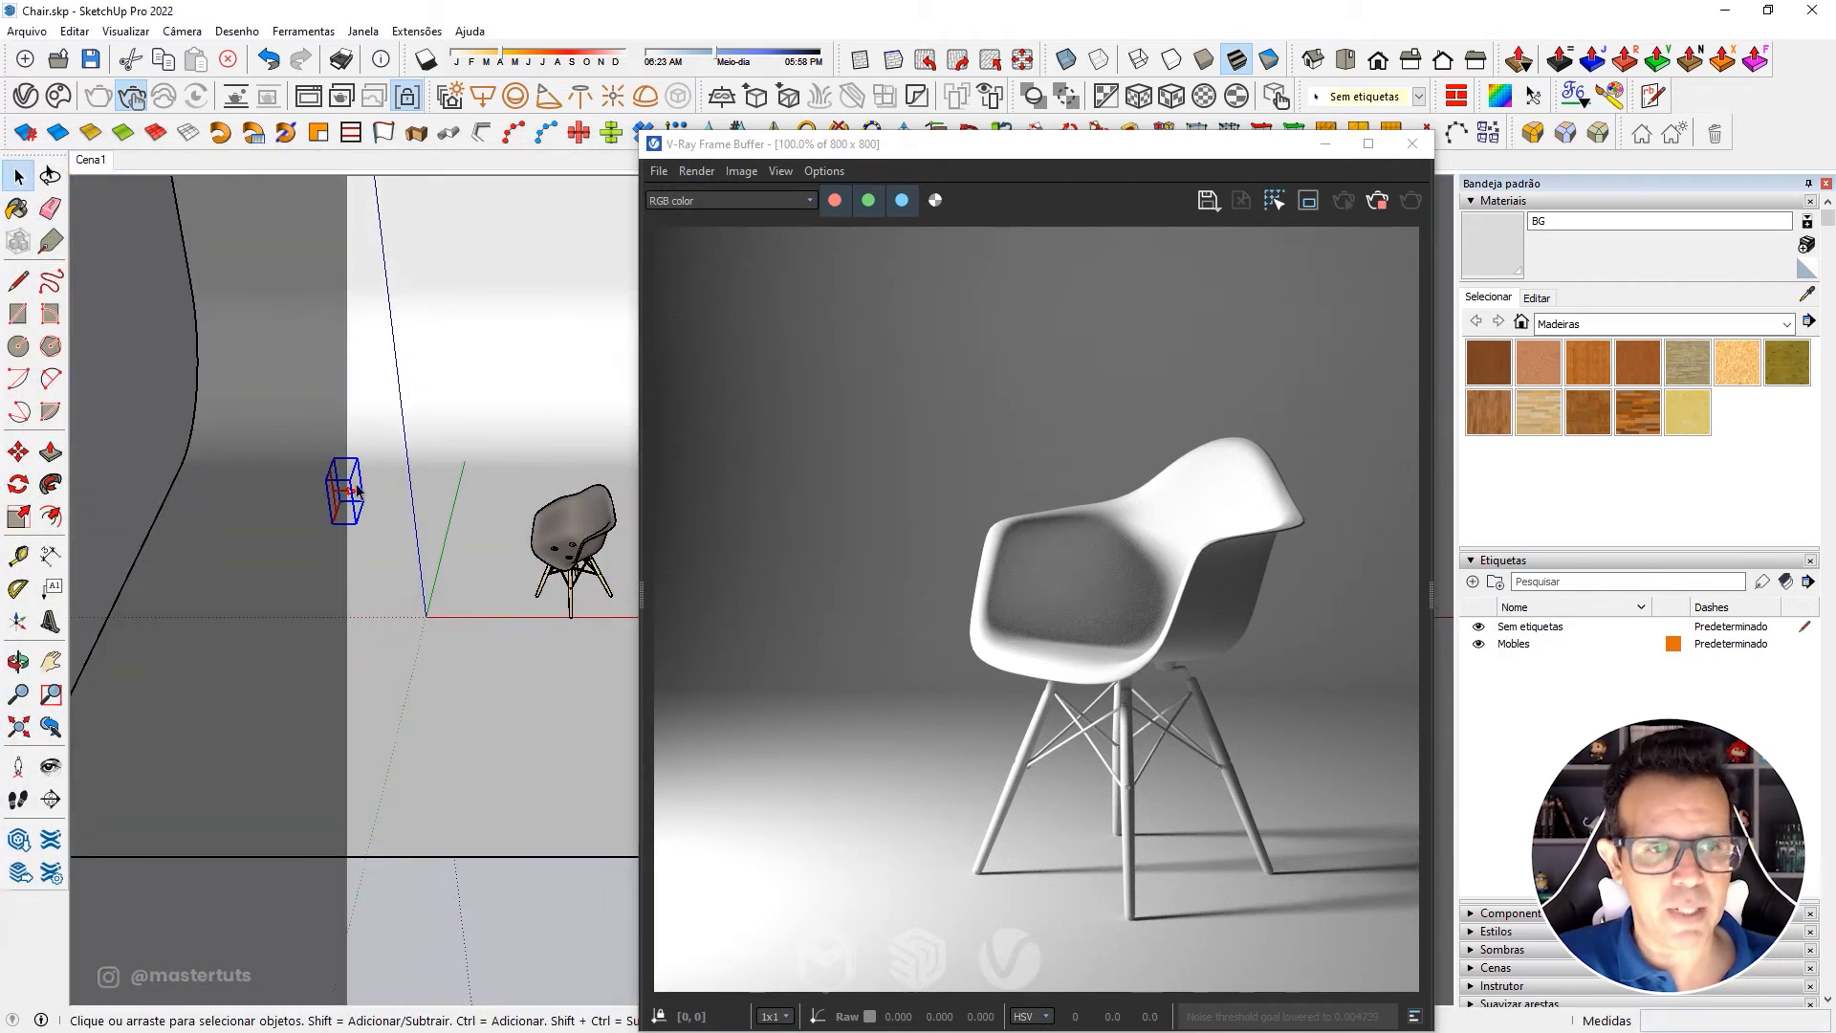
{"action": "key", "text": "Delete"}
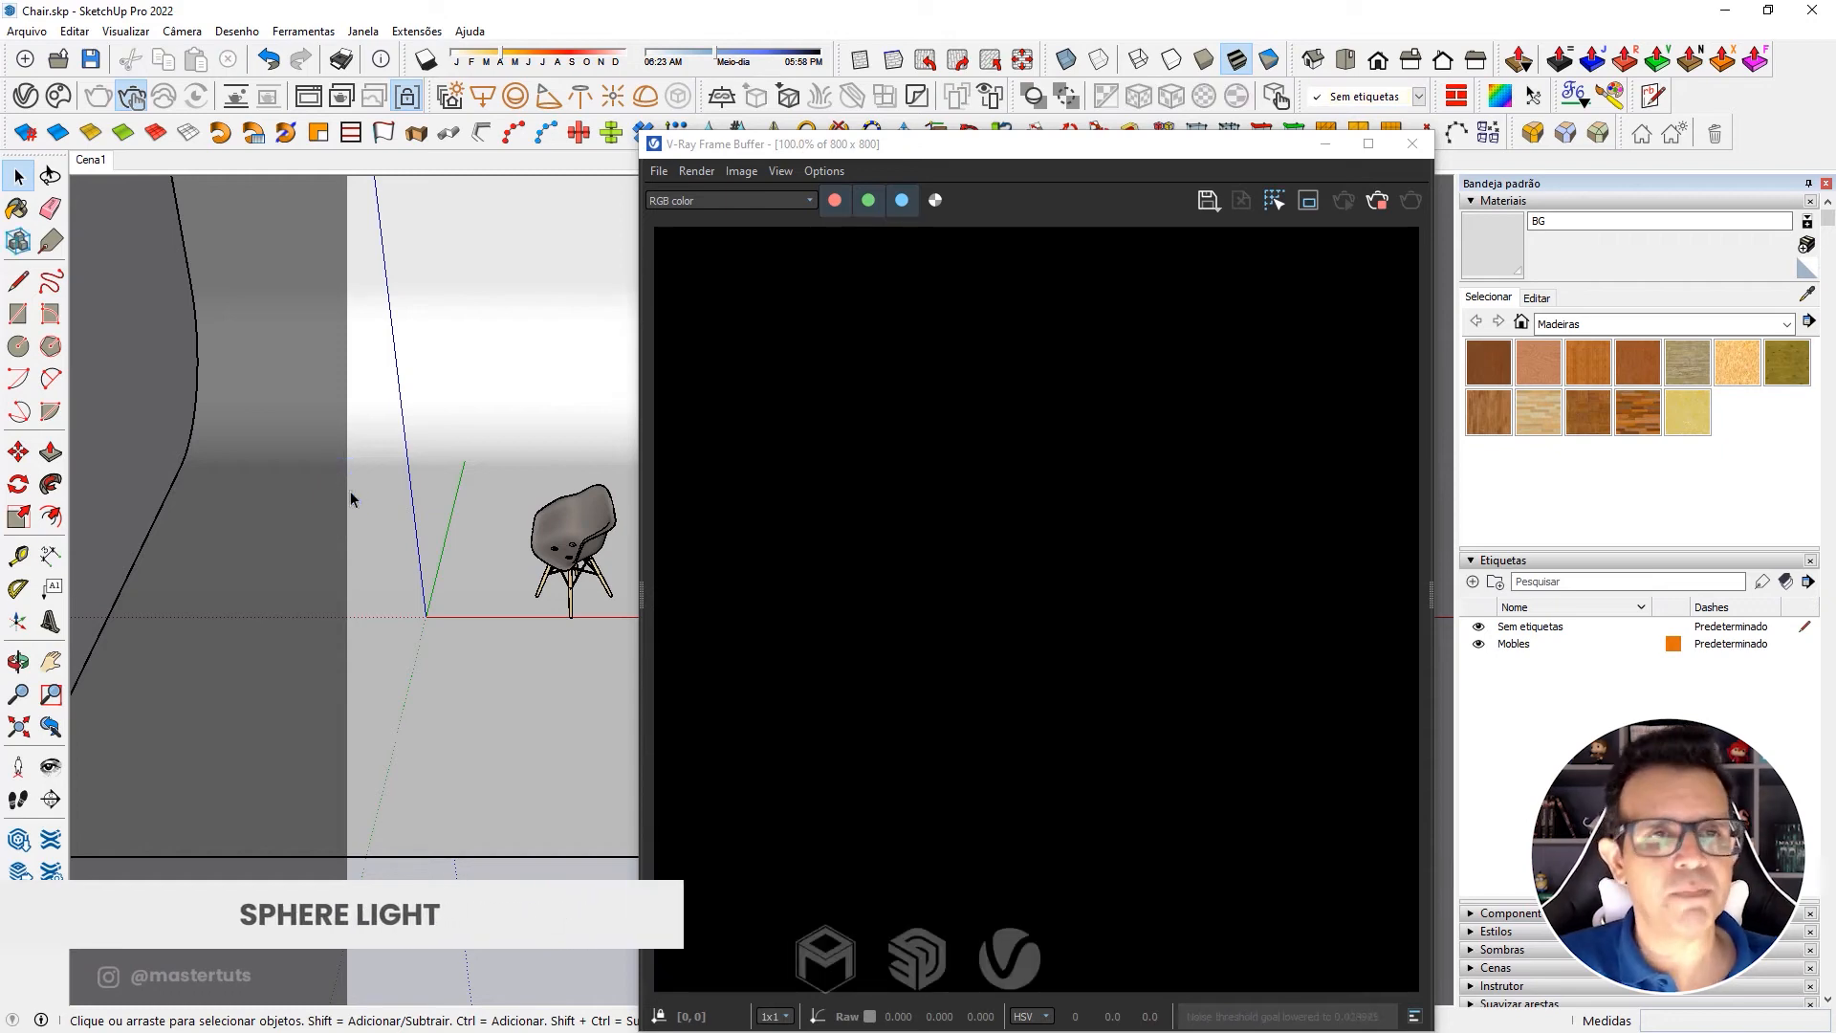
Place a V-Ray sphere light with a size of about 14 on the floor near the origin.
{"action": "left_click", "coordinate": [517, 98]}
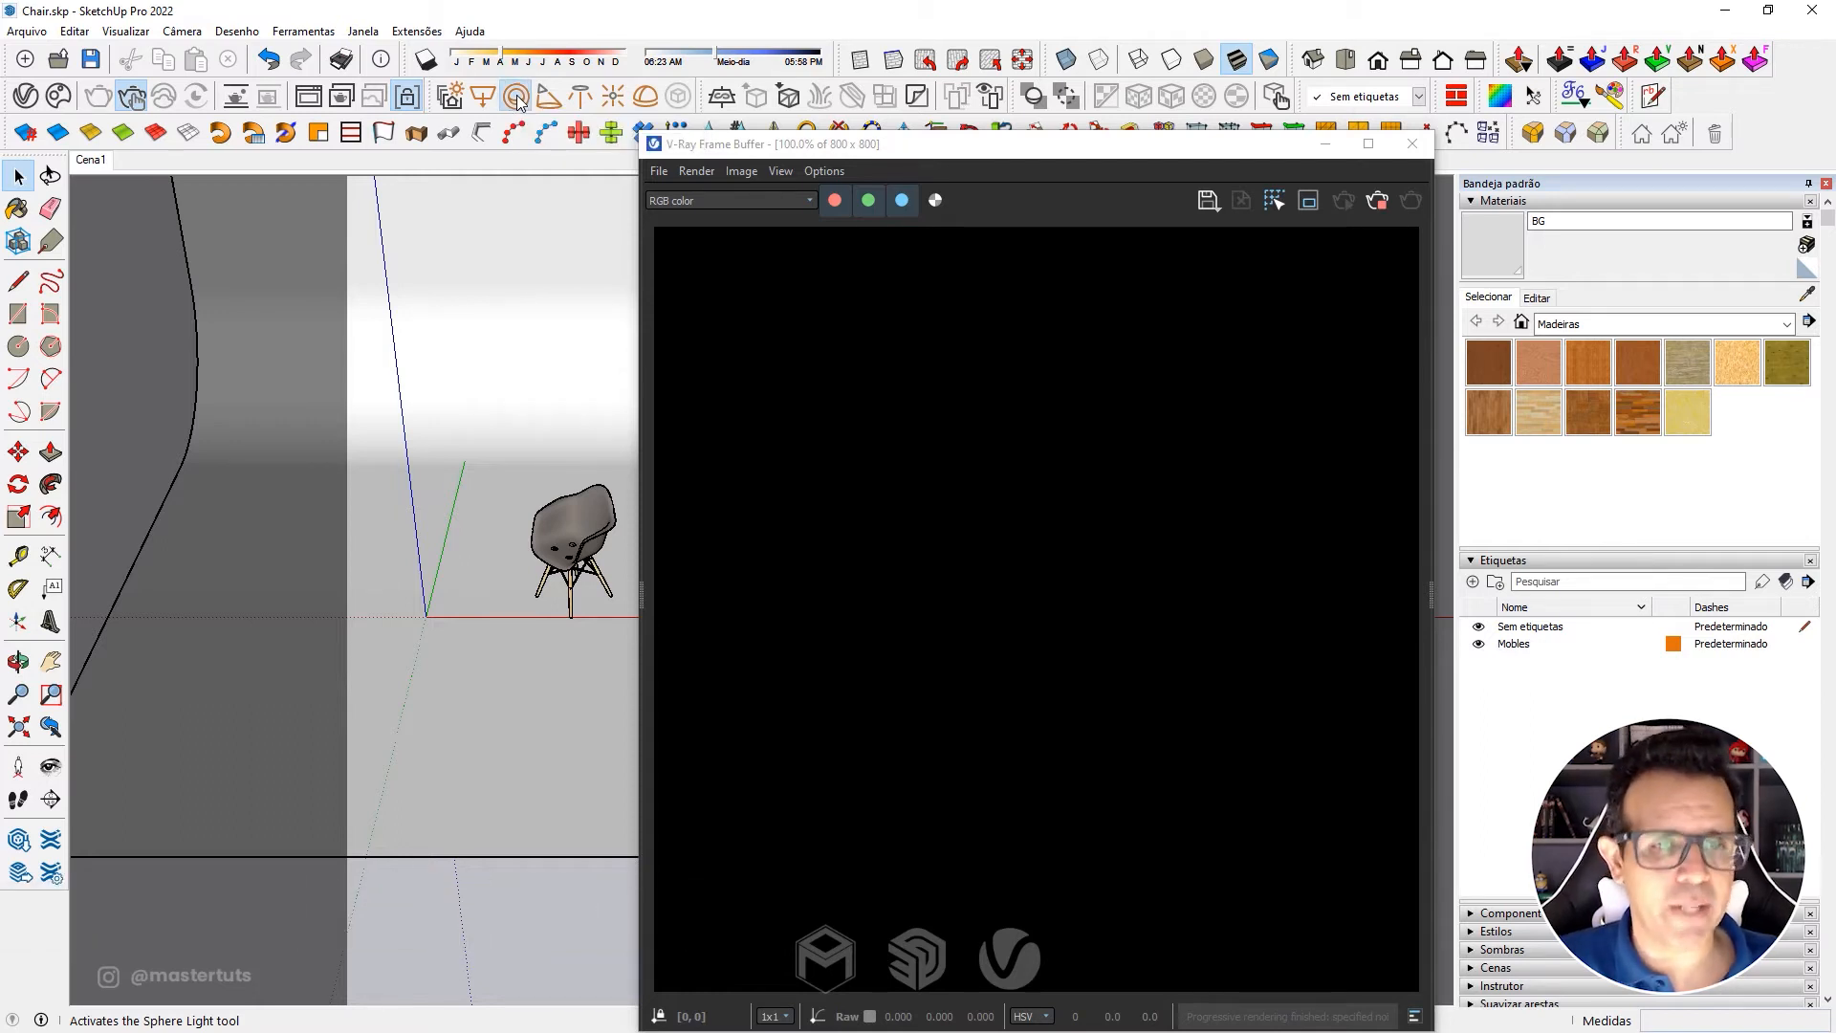
{"action": "left_click", "coordinate": [424, 595]}
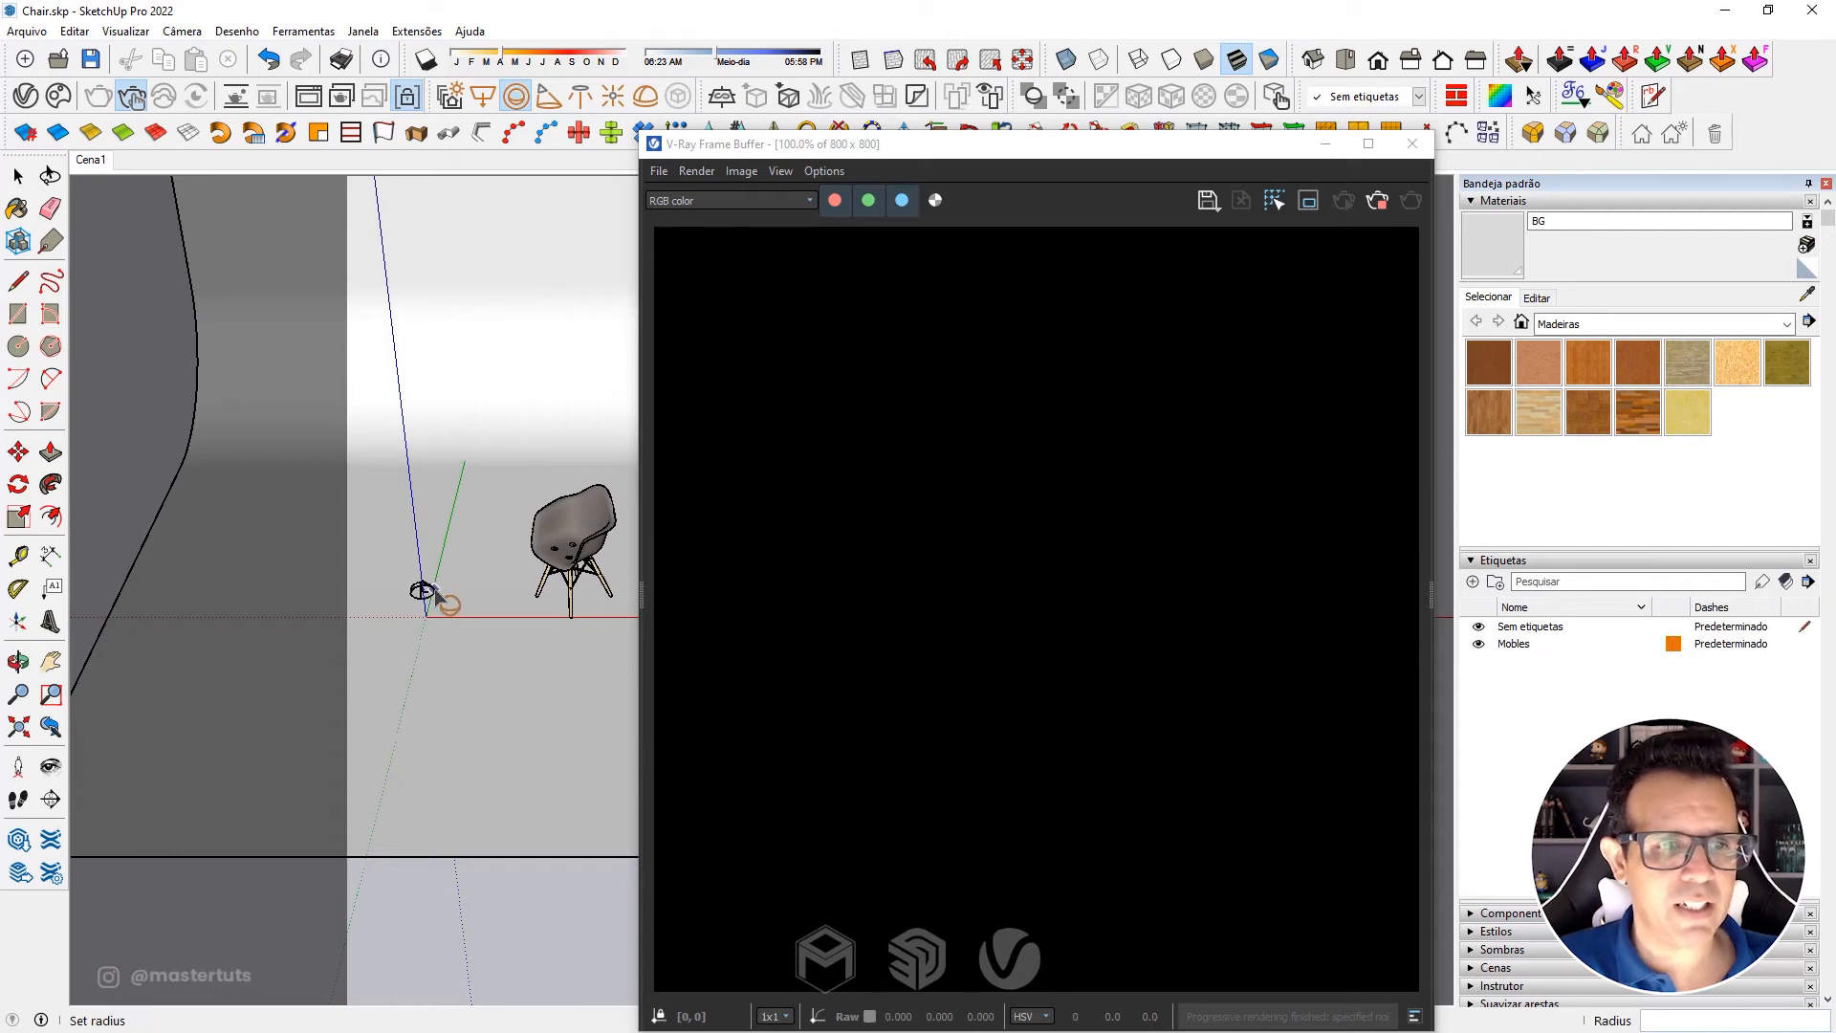
{"action": "left_click", "coordinate": [445, 609]}
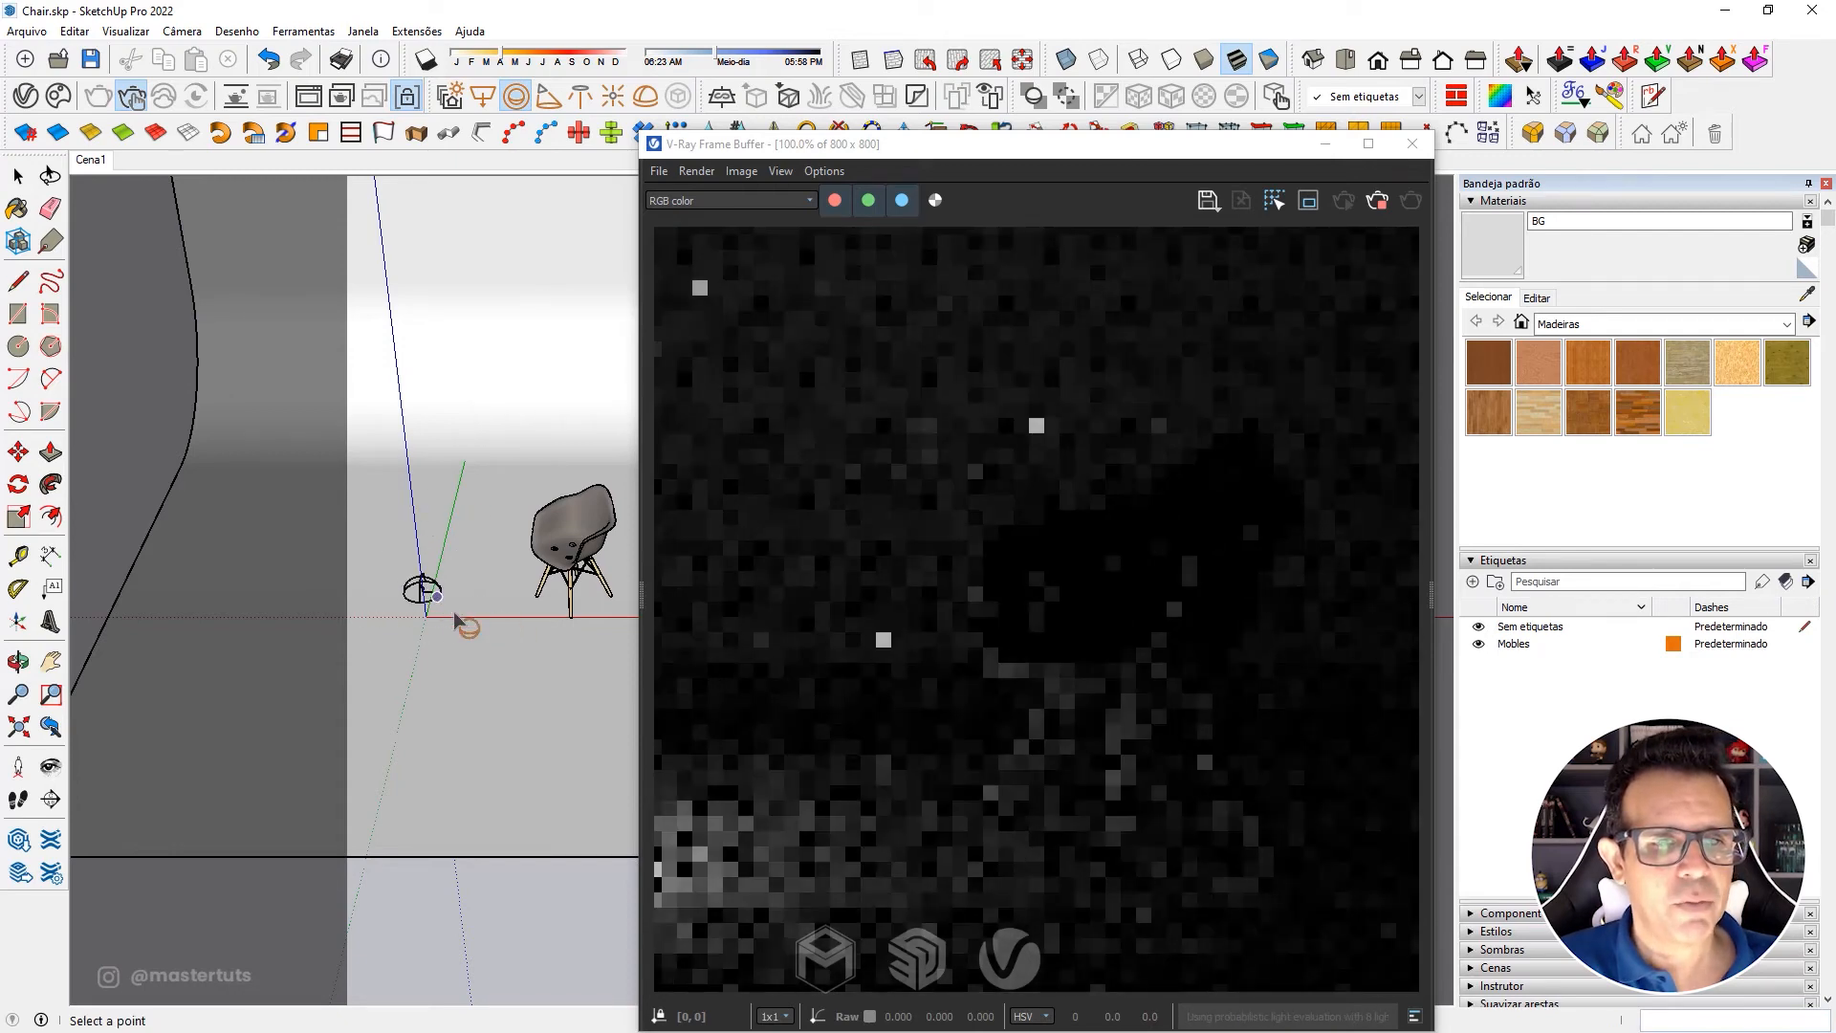
Raise the sphere light by about 1.26 m and move it about 1.07 m horizontally toward the chair.
{"action": "middle_click_drag", "start_coordinate": [457, 617], "coordinate": [475, 473]}
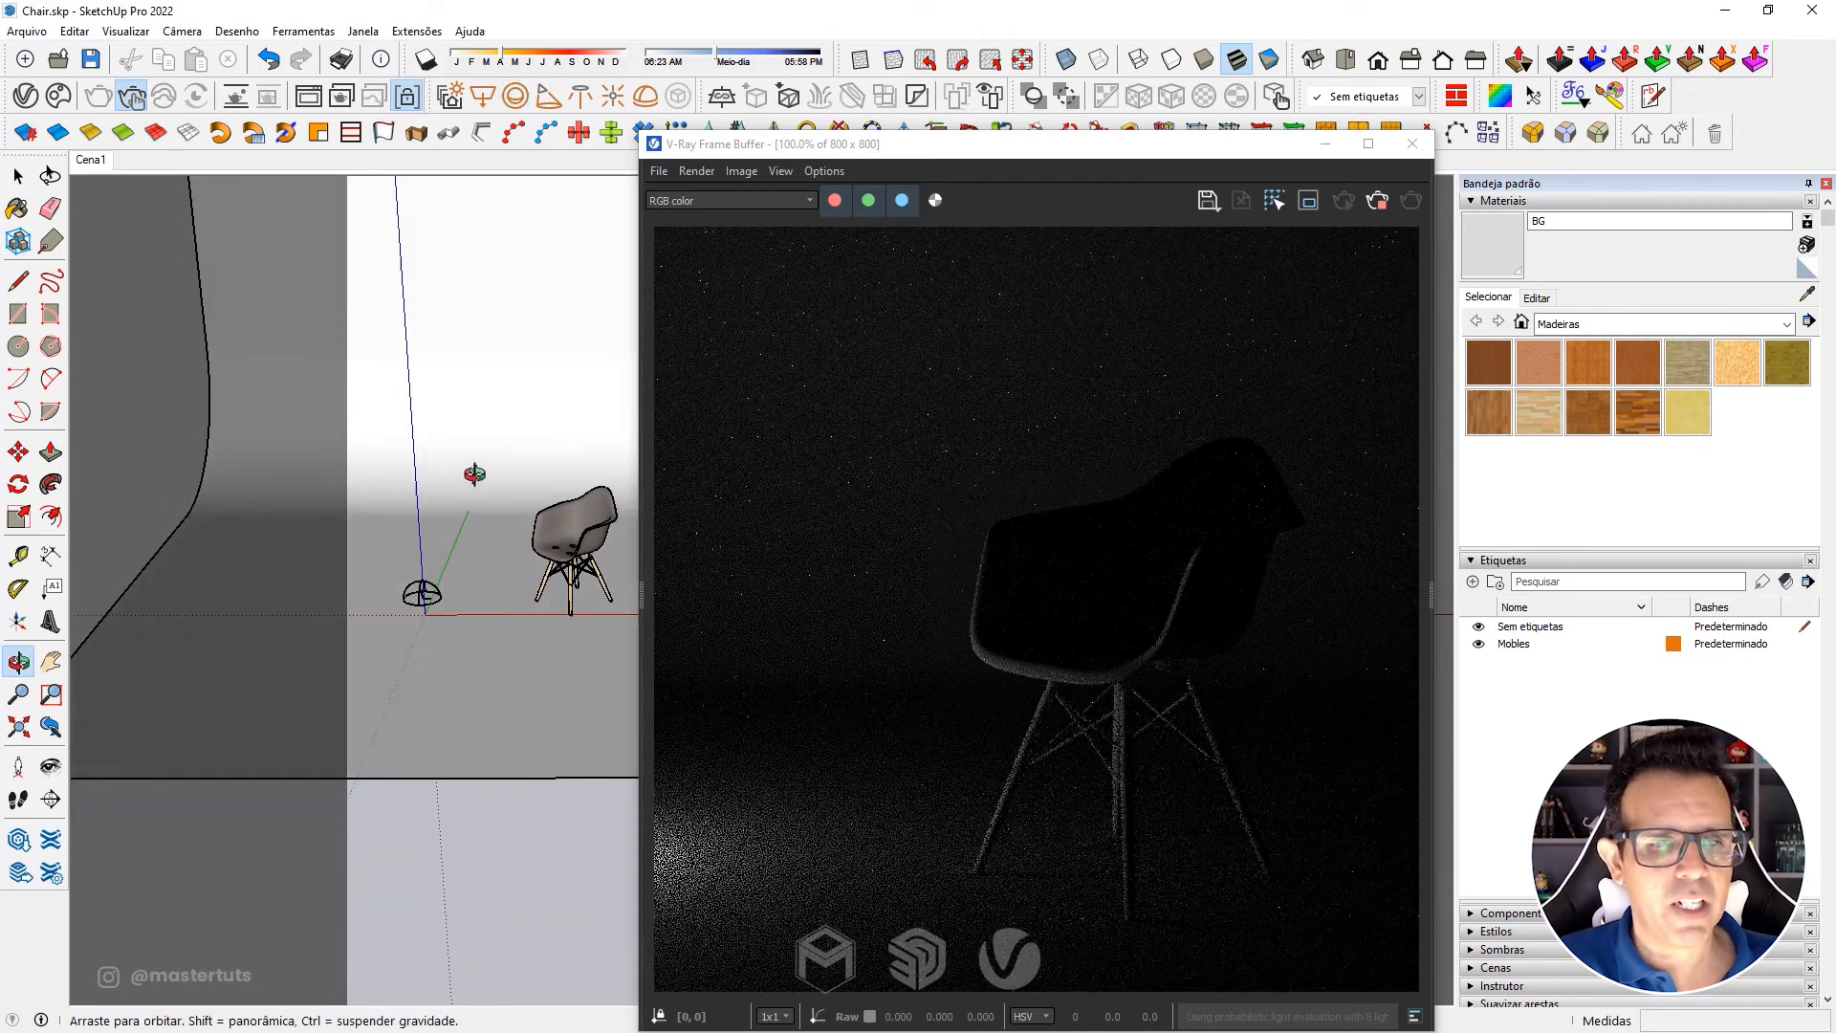
{"action": "left_click", "coordinate": [438, 598]}
{"action": "key", "text": "m"}
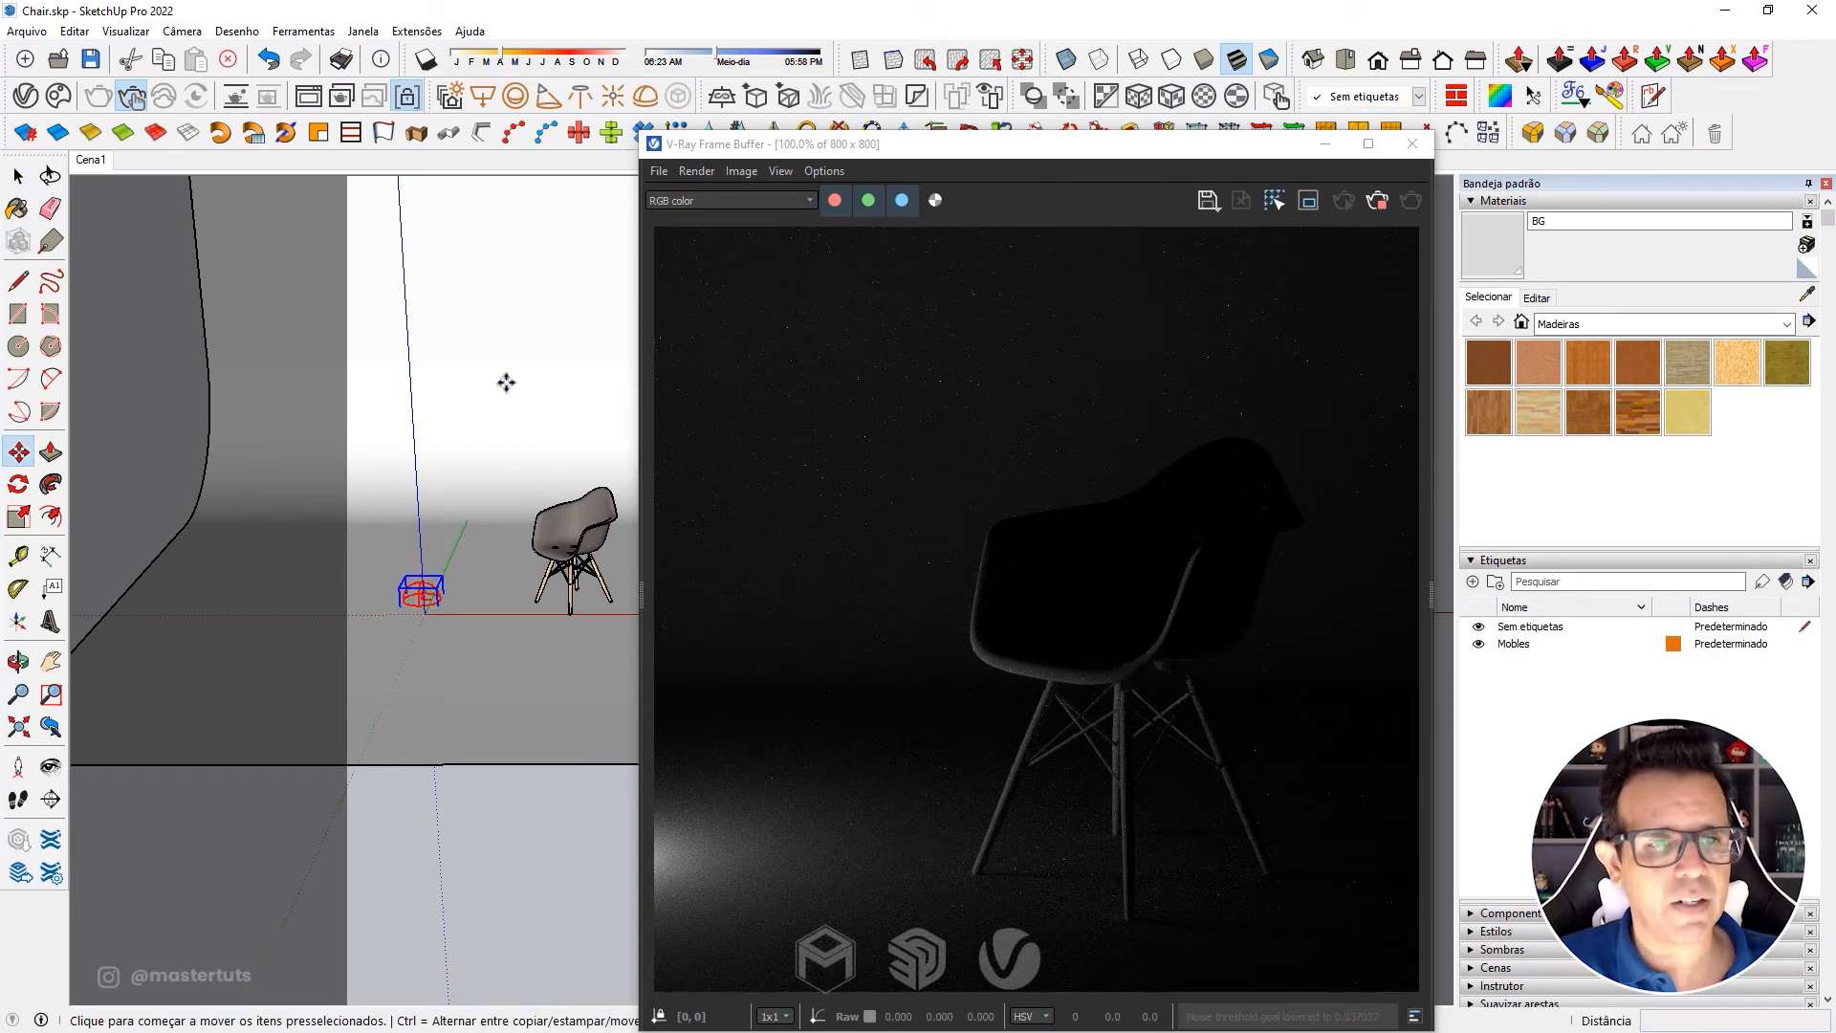
{"action": "left_click", "coordinate": [505, 382]}
{"action": "left_click", "coordinate": [488, 267]}
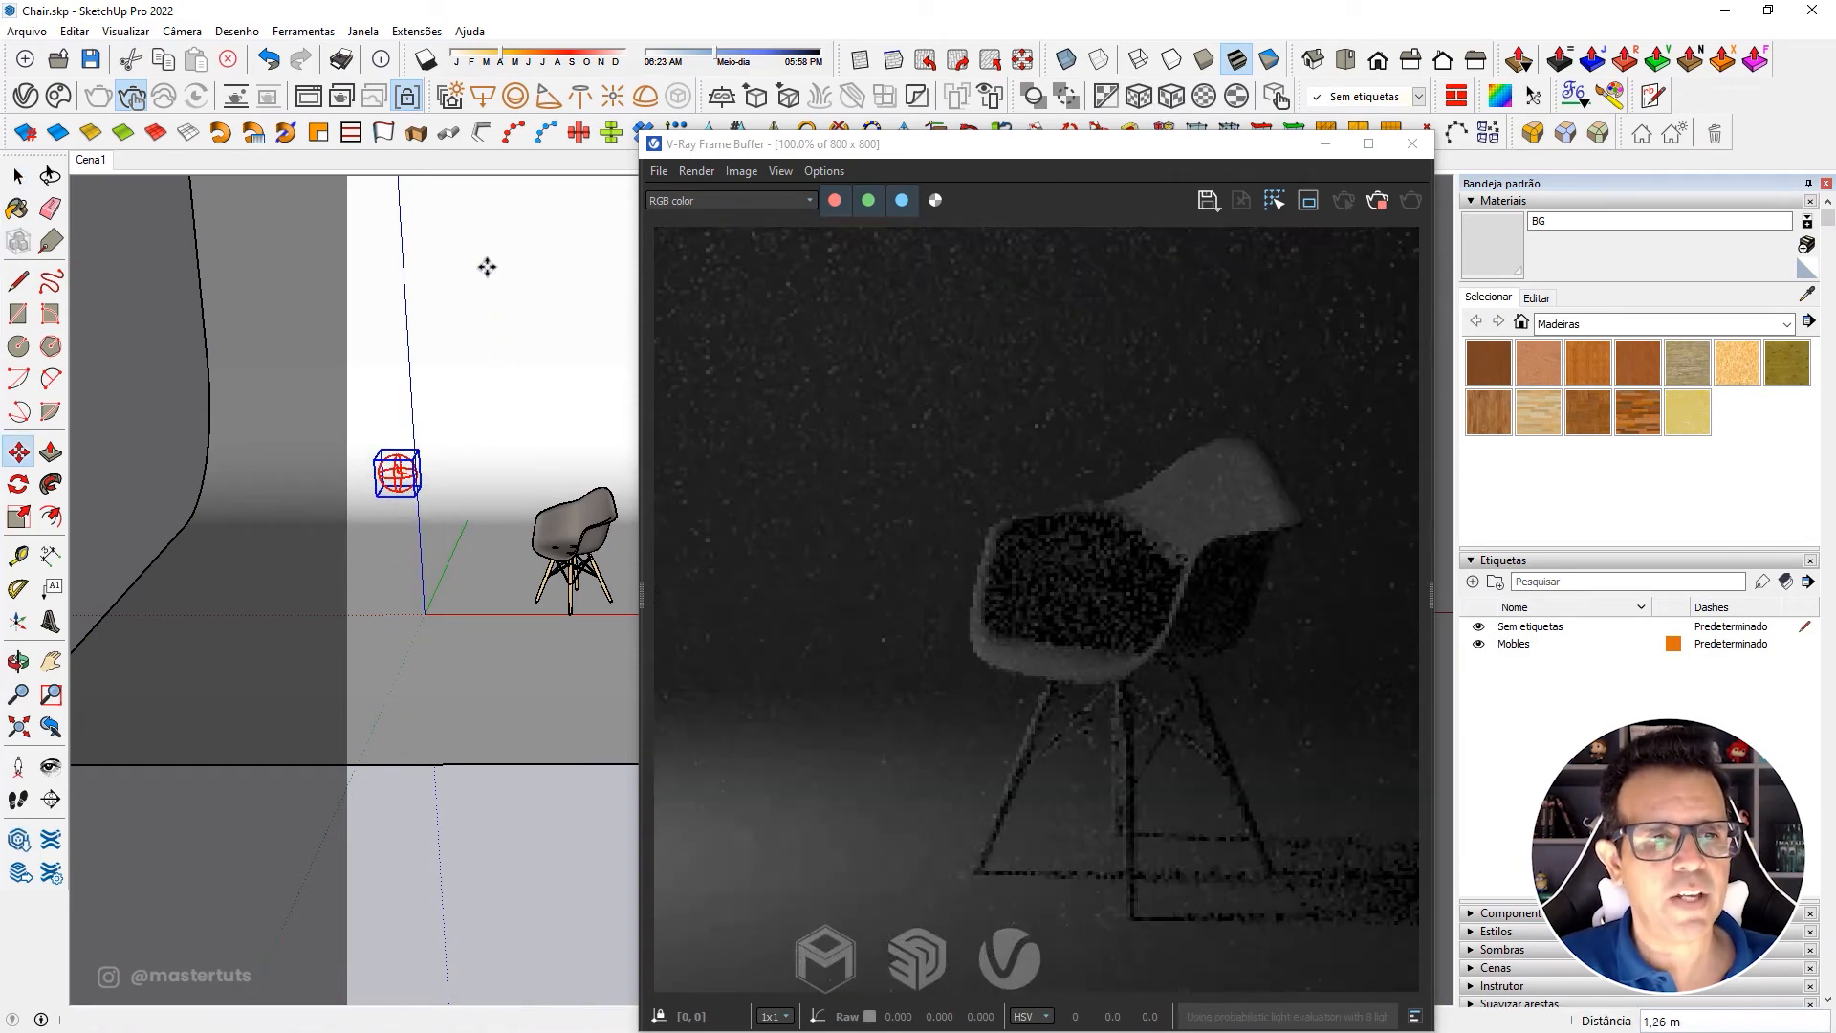
{"action": "left_click", "coordinate": [488, 335]}
{"action": "left_click", "coordinate": [586, 341]}
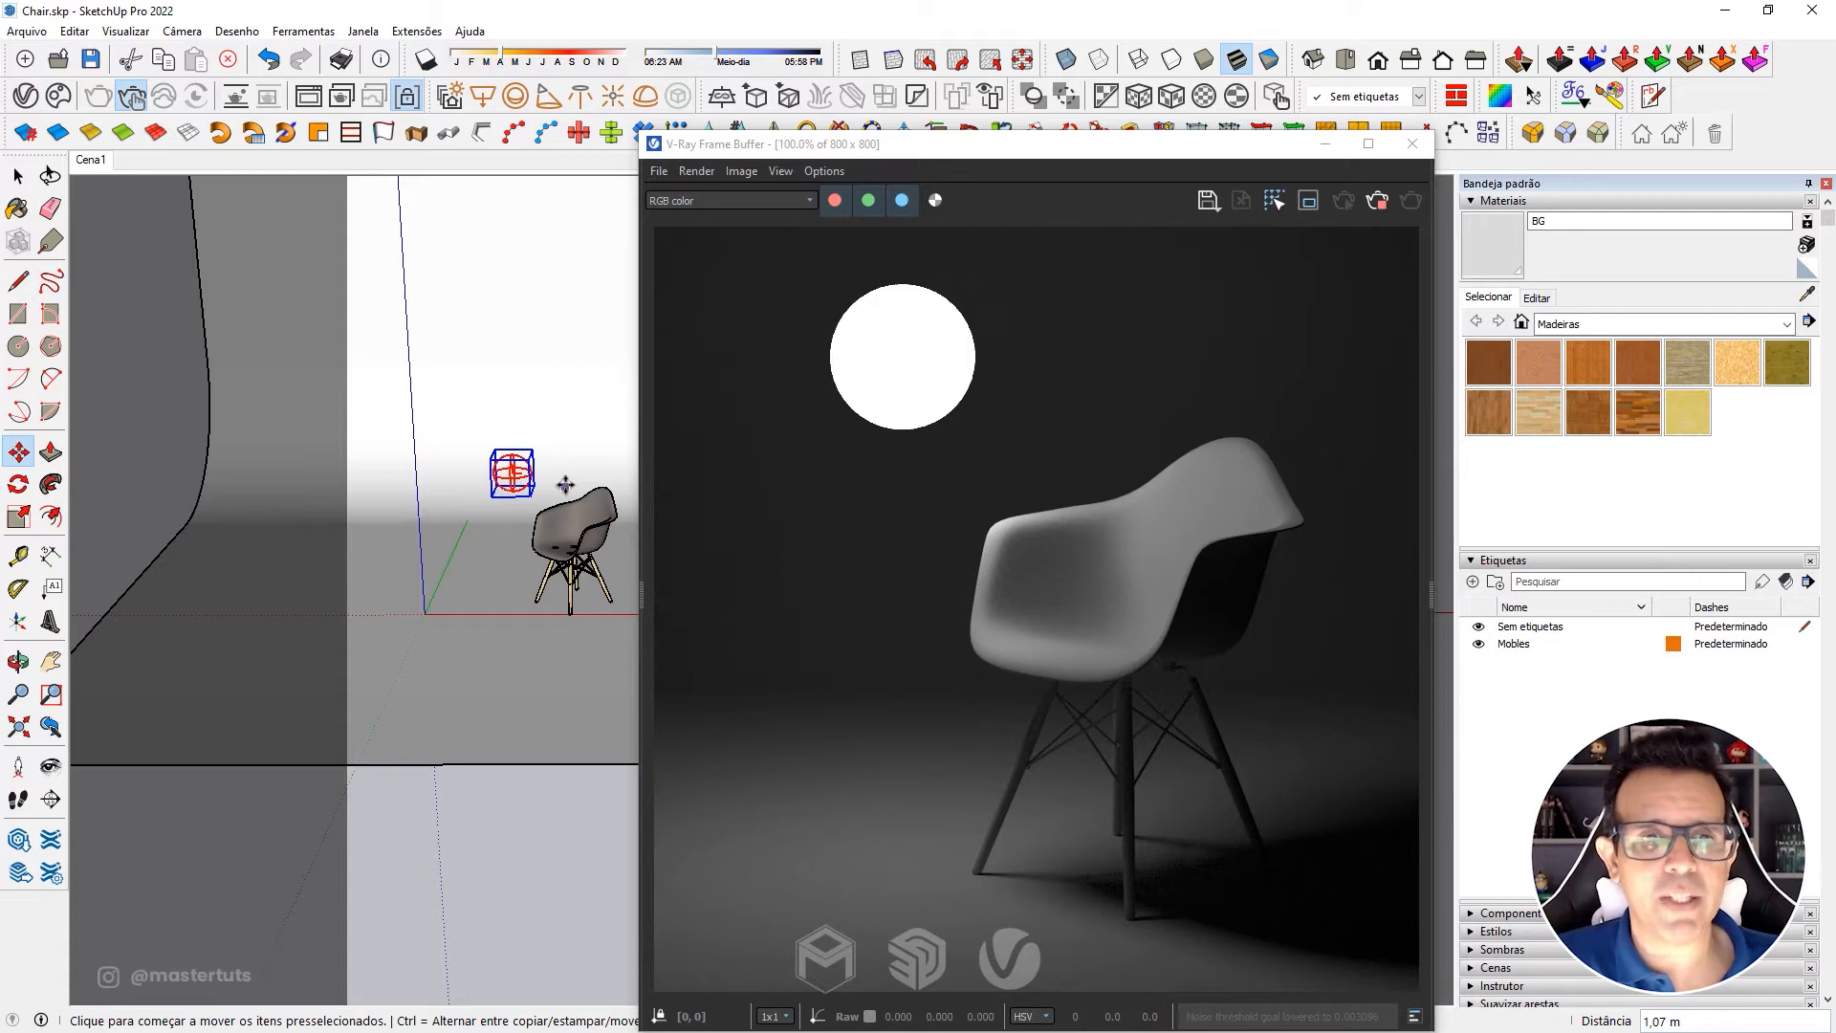
Set the sphere light's units to Radiant power (W), make the light invisible, and close the asset editor.
{"action": "left_click", "coordinate": [25, 96]}
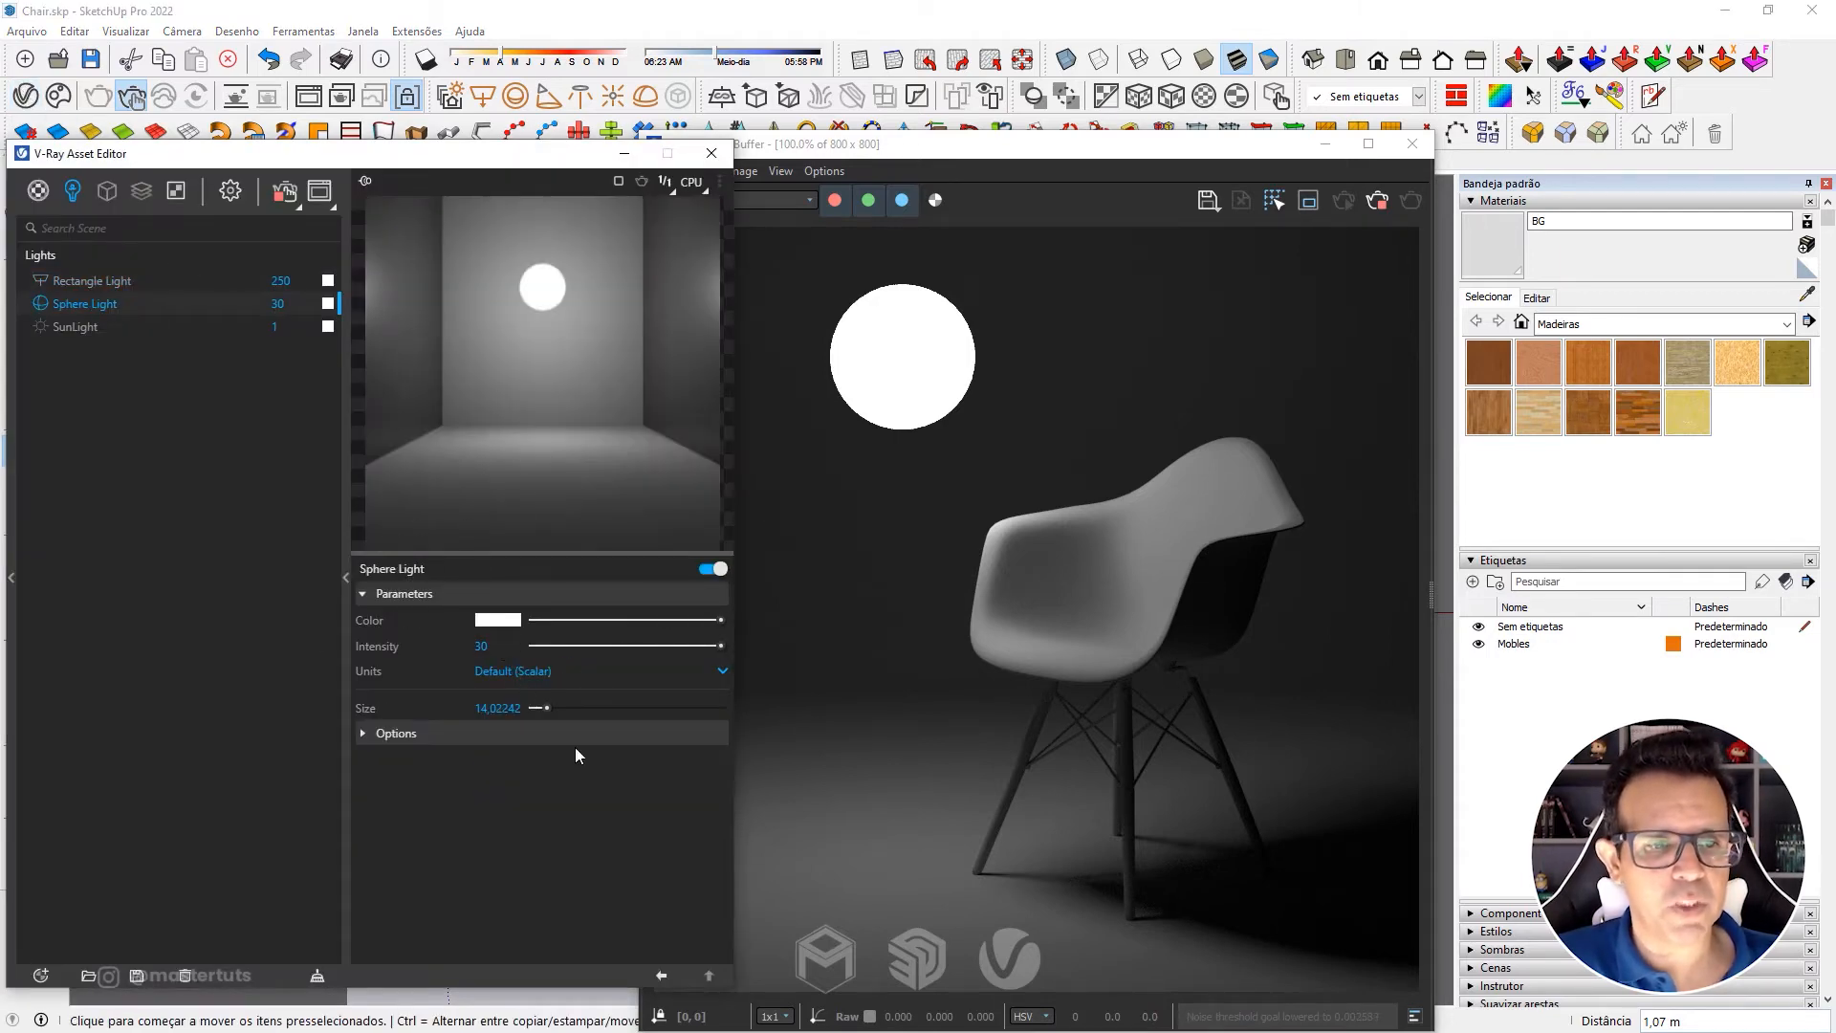
{"action": "left_click", "coordinate": [513, 670]}
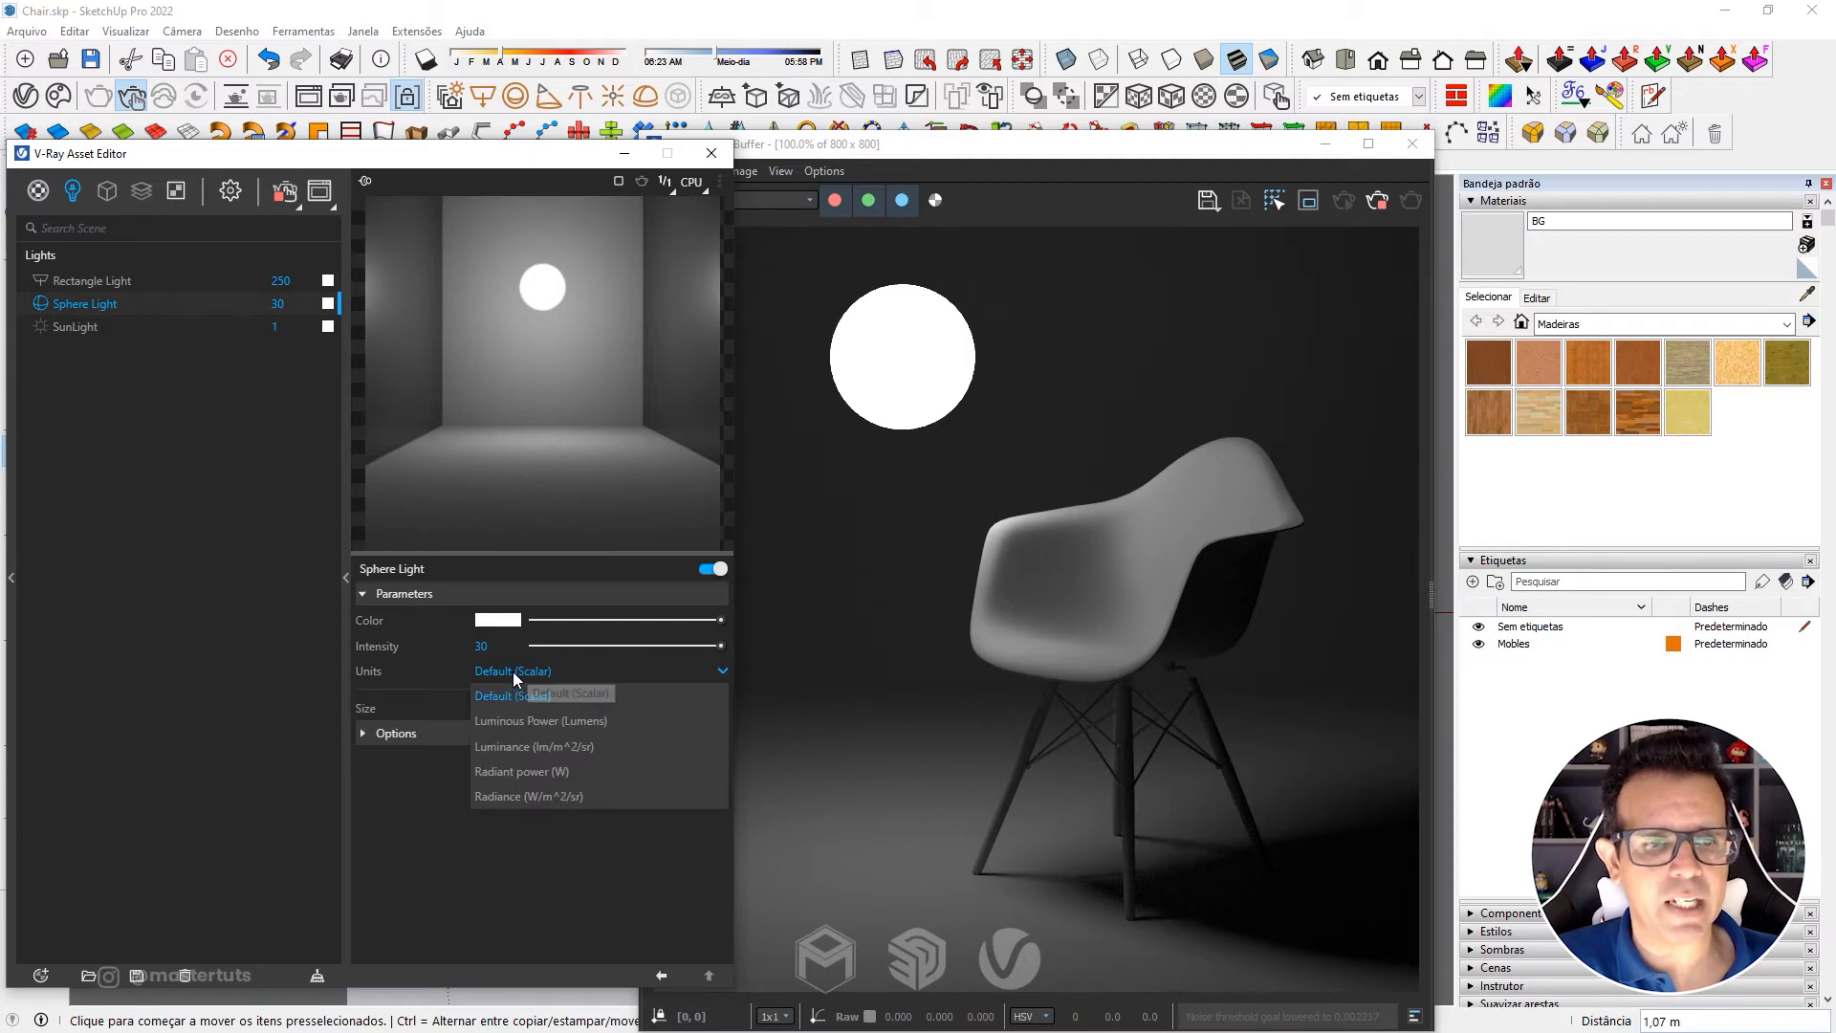
{"action": "left_click", "coordinate": [537, 767]}
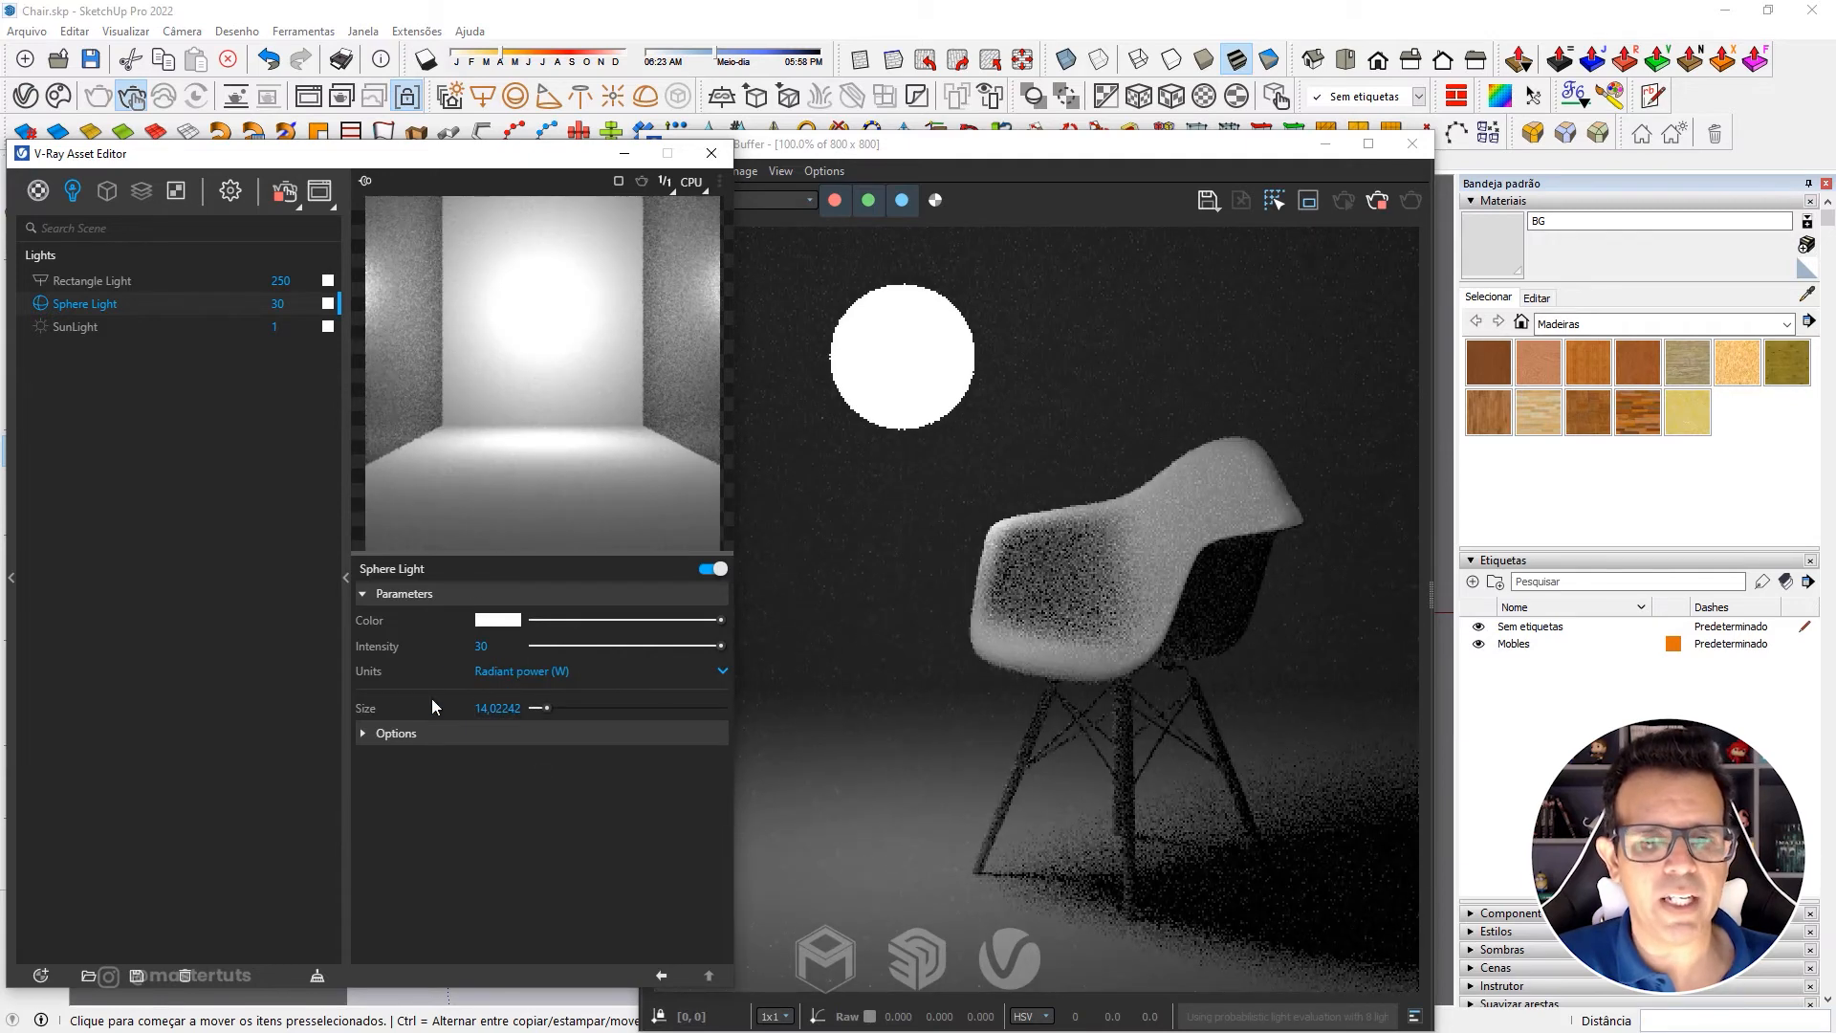
{"action": "left_click", "coordinate": [498, 645]}
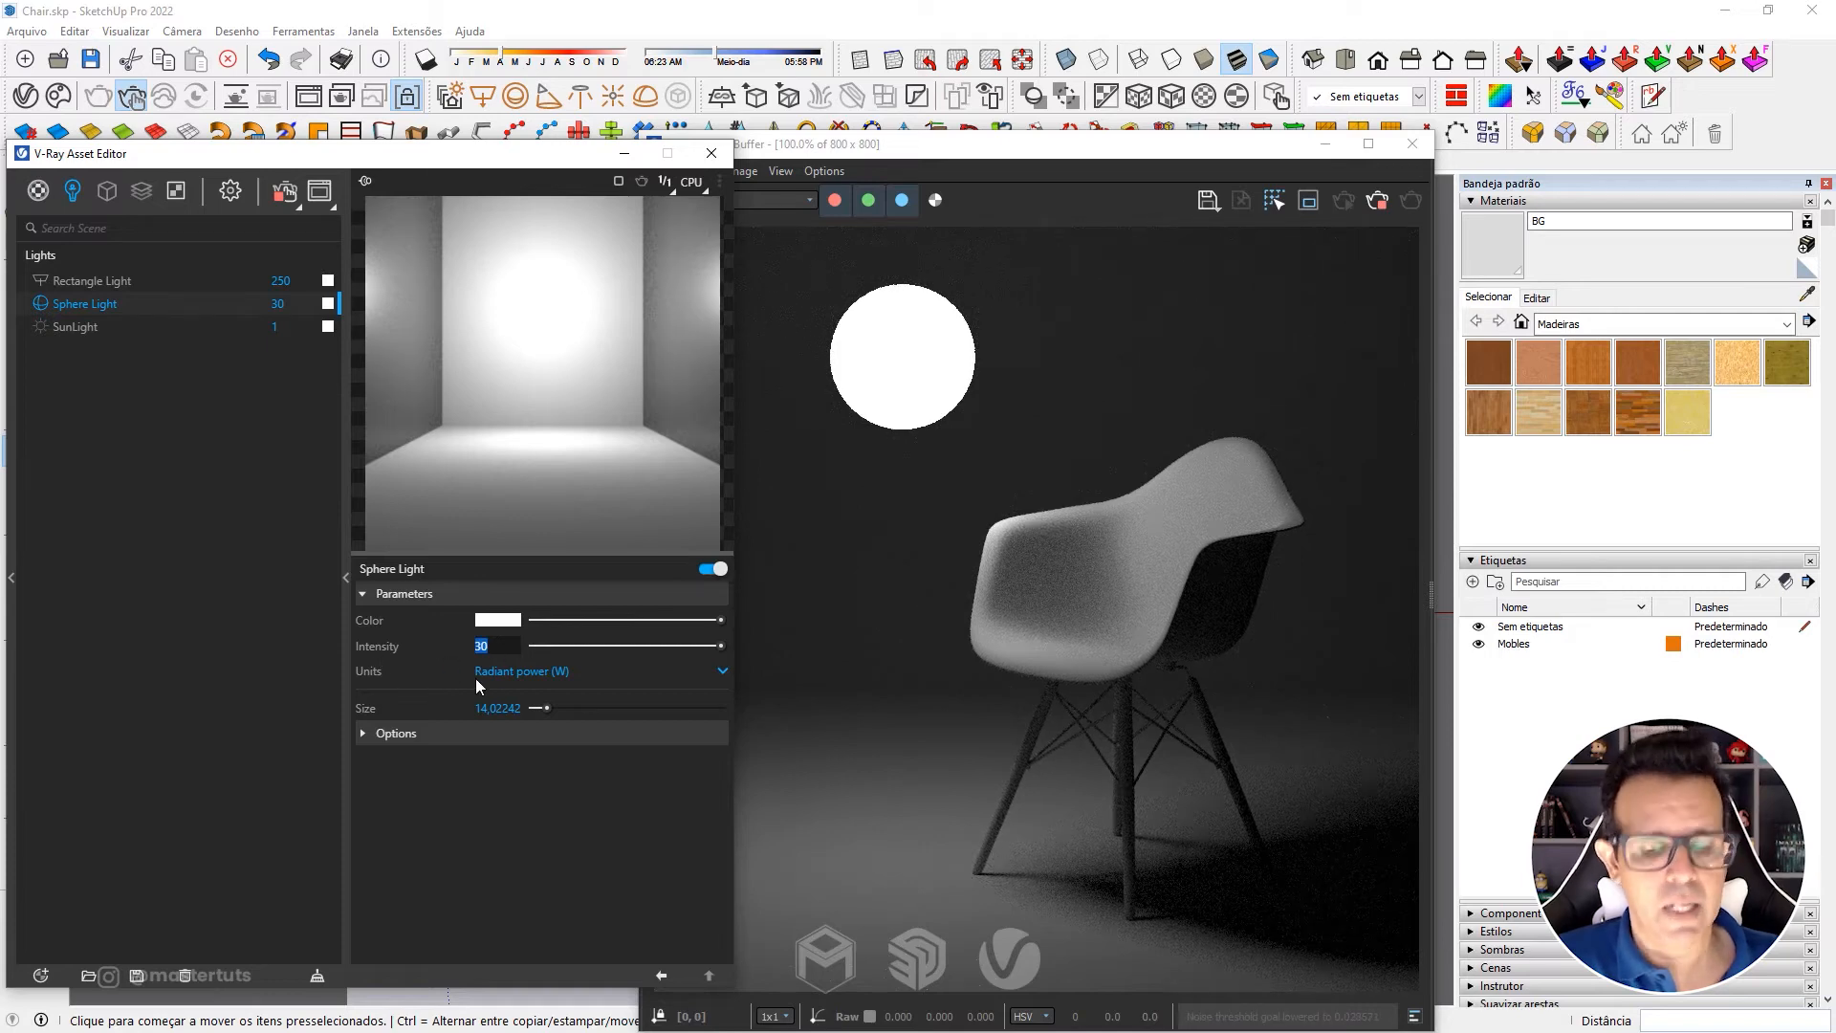
{"action": "left_click", "coordinate": [378, 734]}
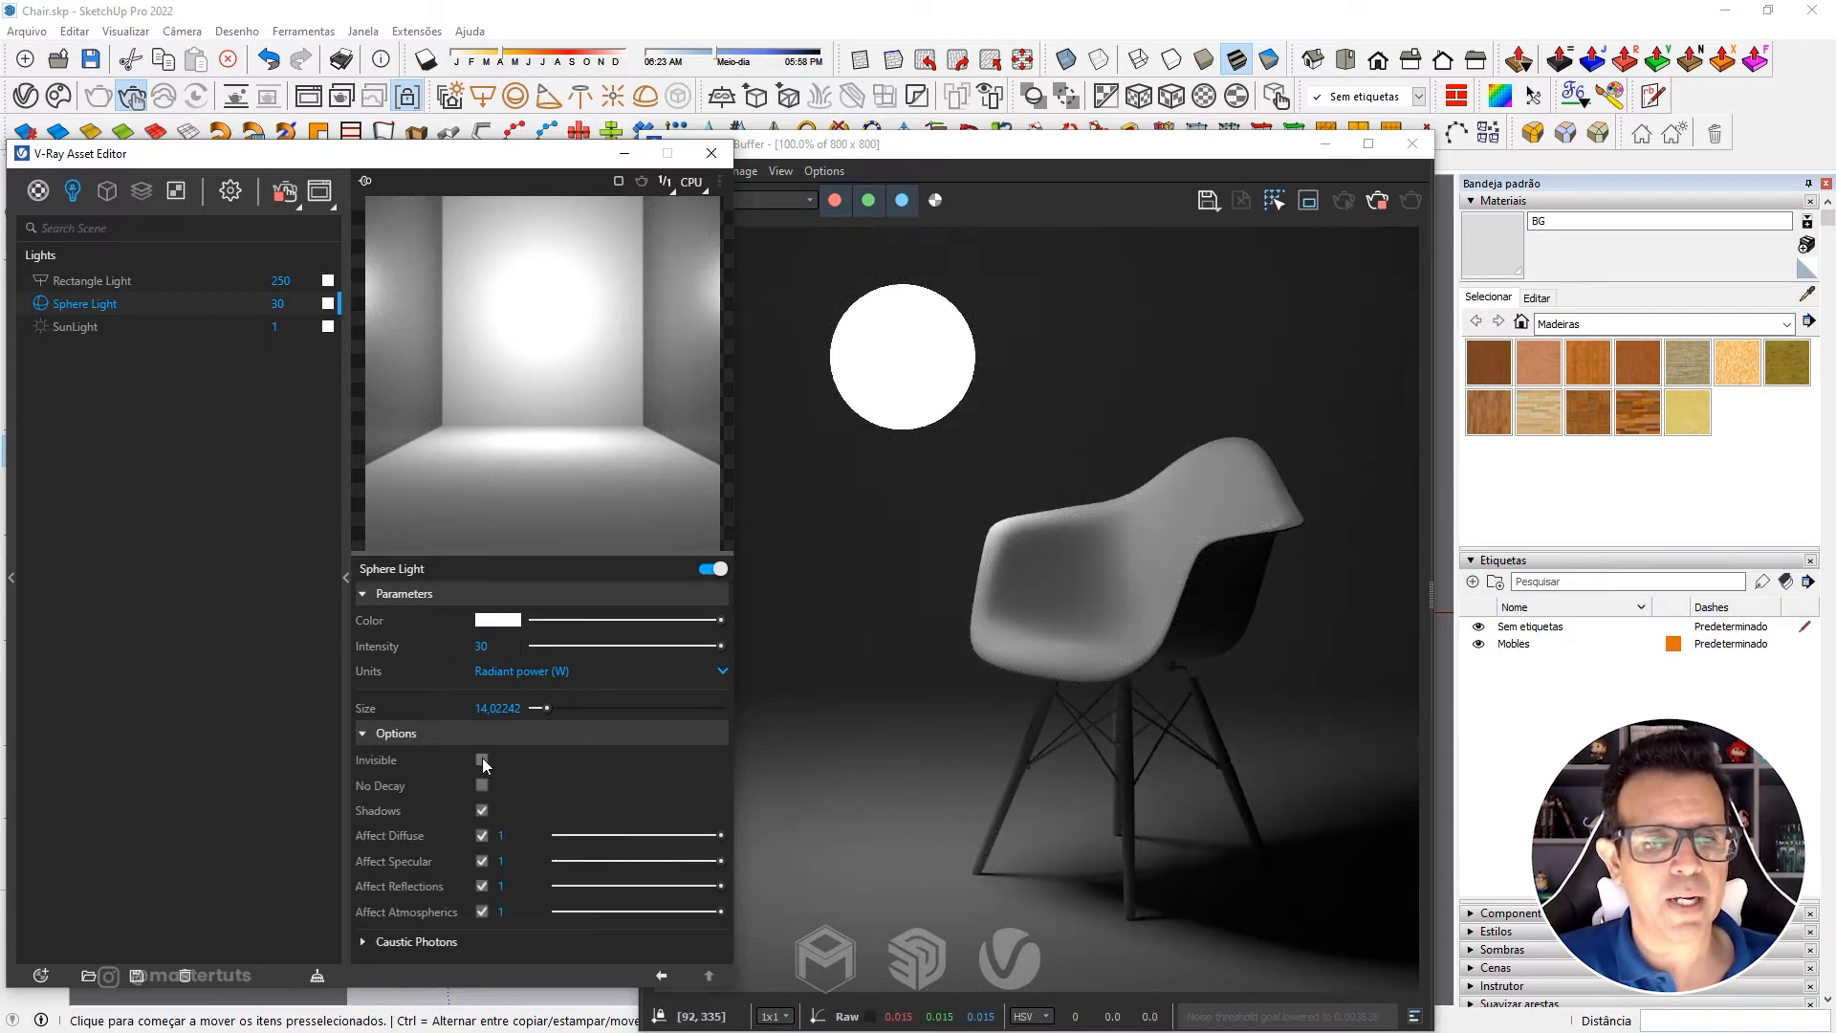
{"action": "left_click", "coordinate": [482, 760]}
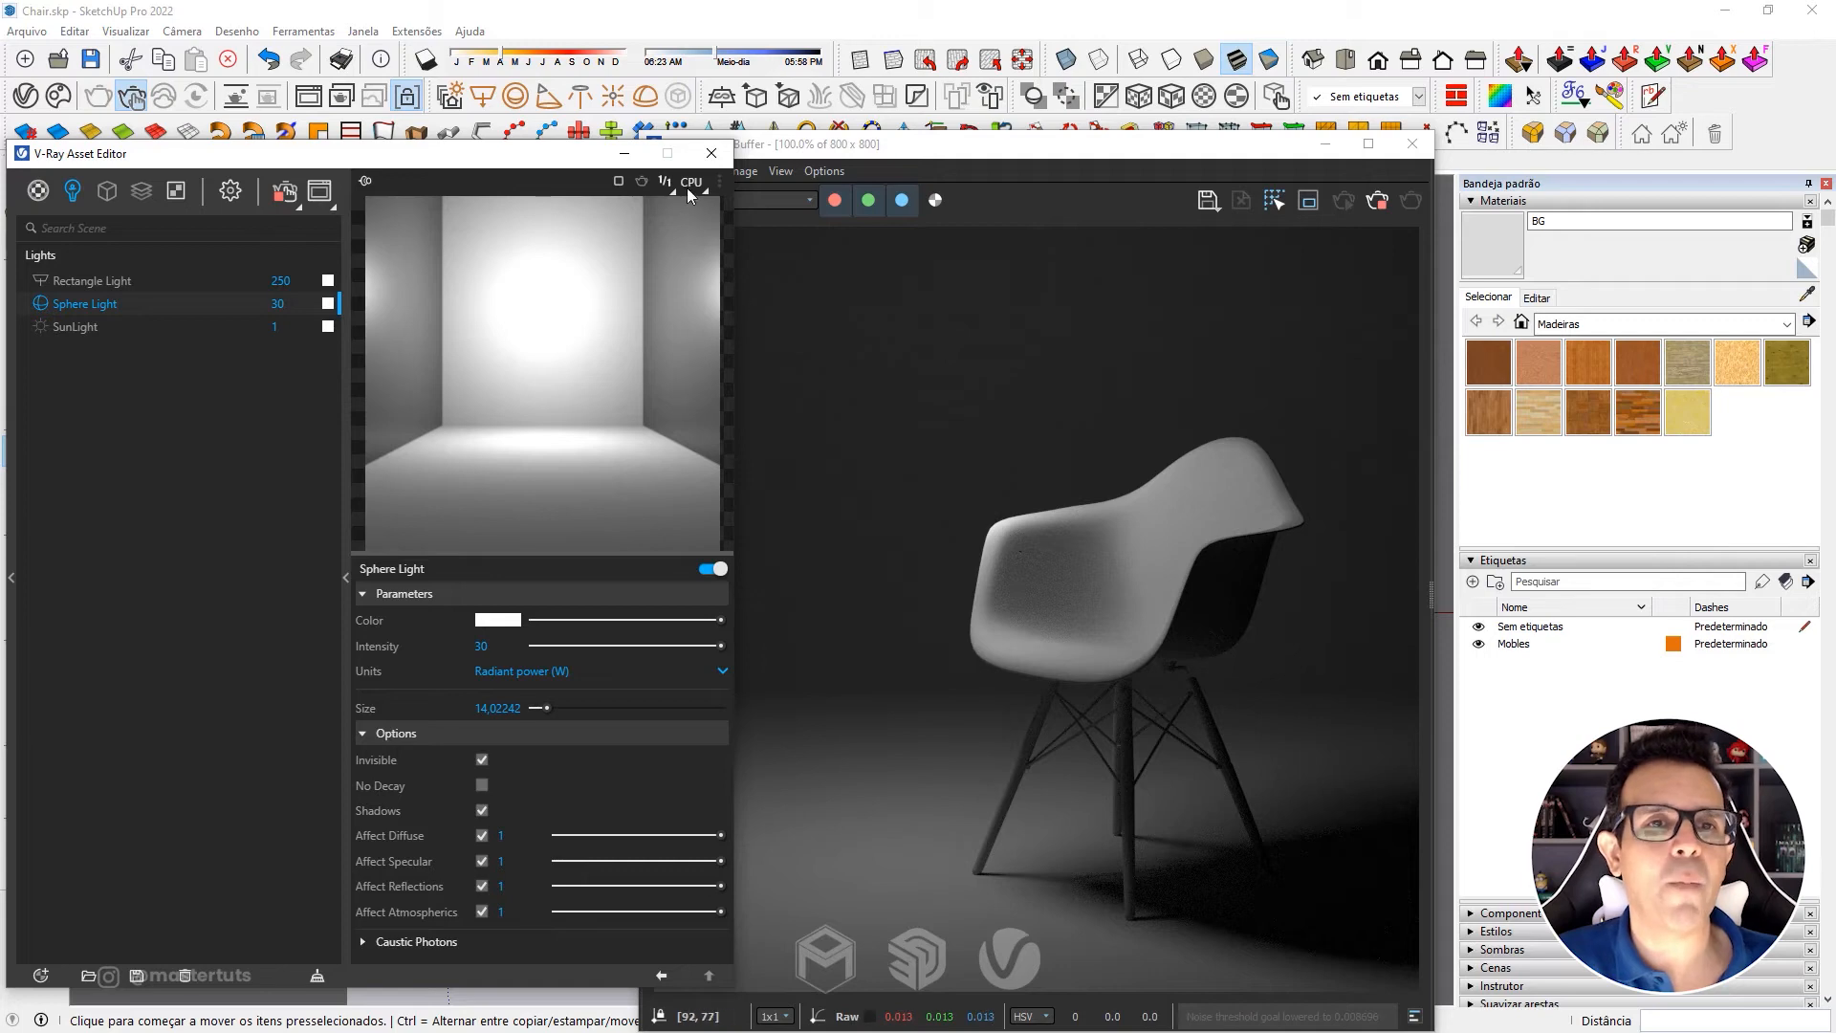
{"action": "left_click", "coordinate": [711, 153]}
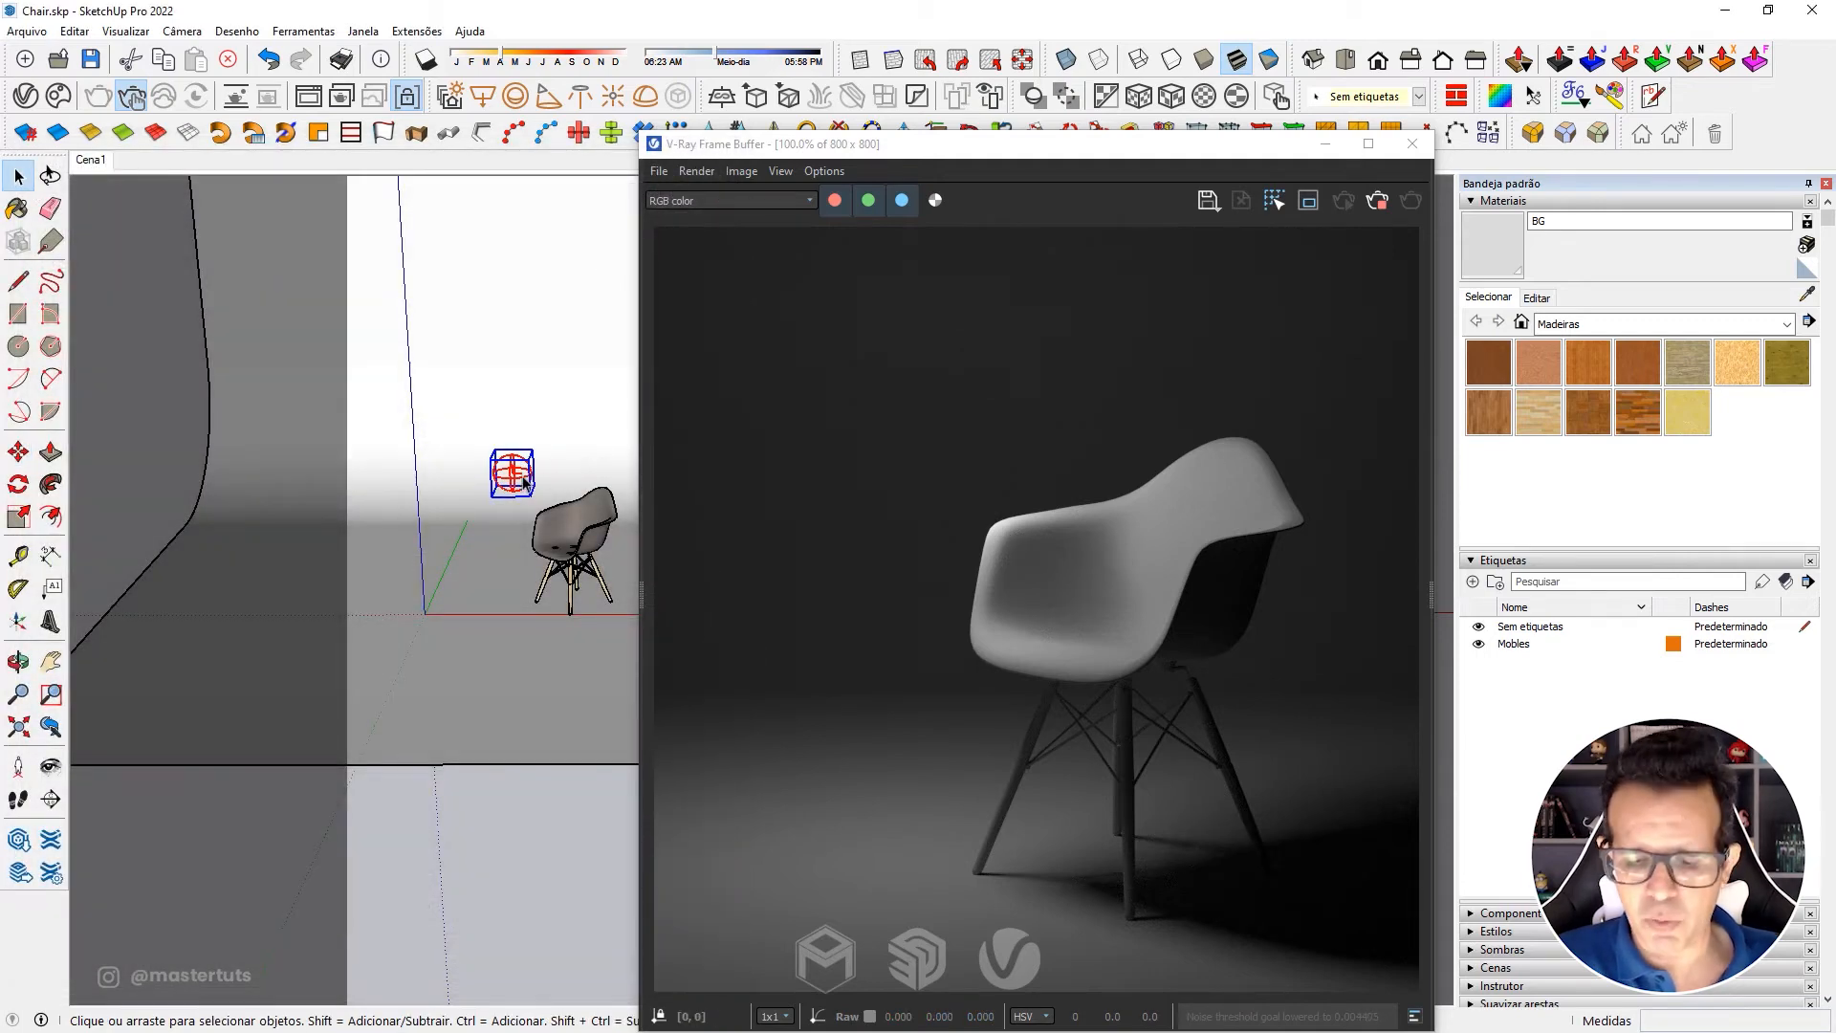
Replace the sphere light with a V-Ray spot light placed on the floor beside the chair.
{"action": "key", "text": "Delete"}
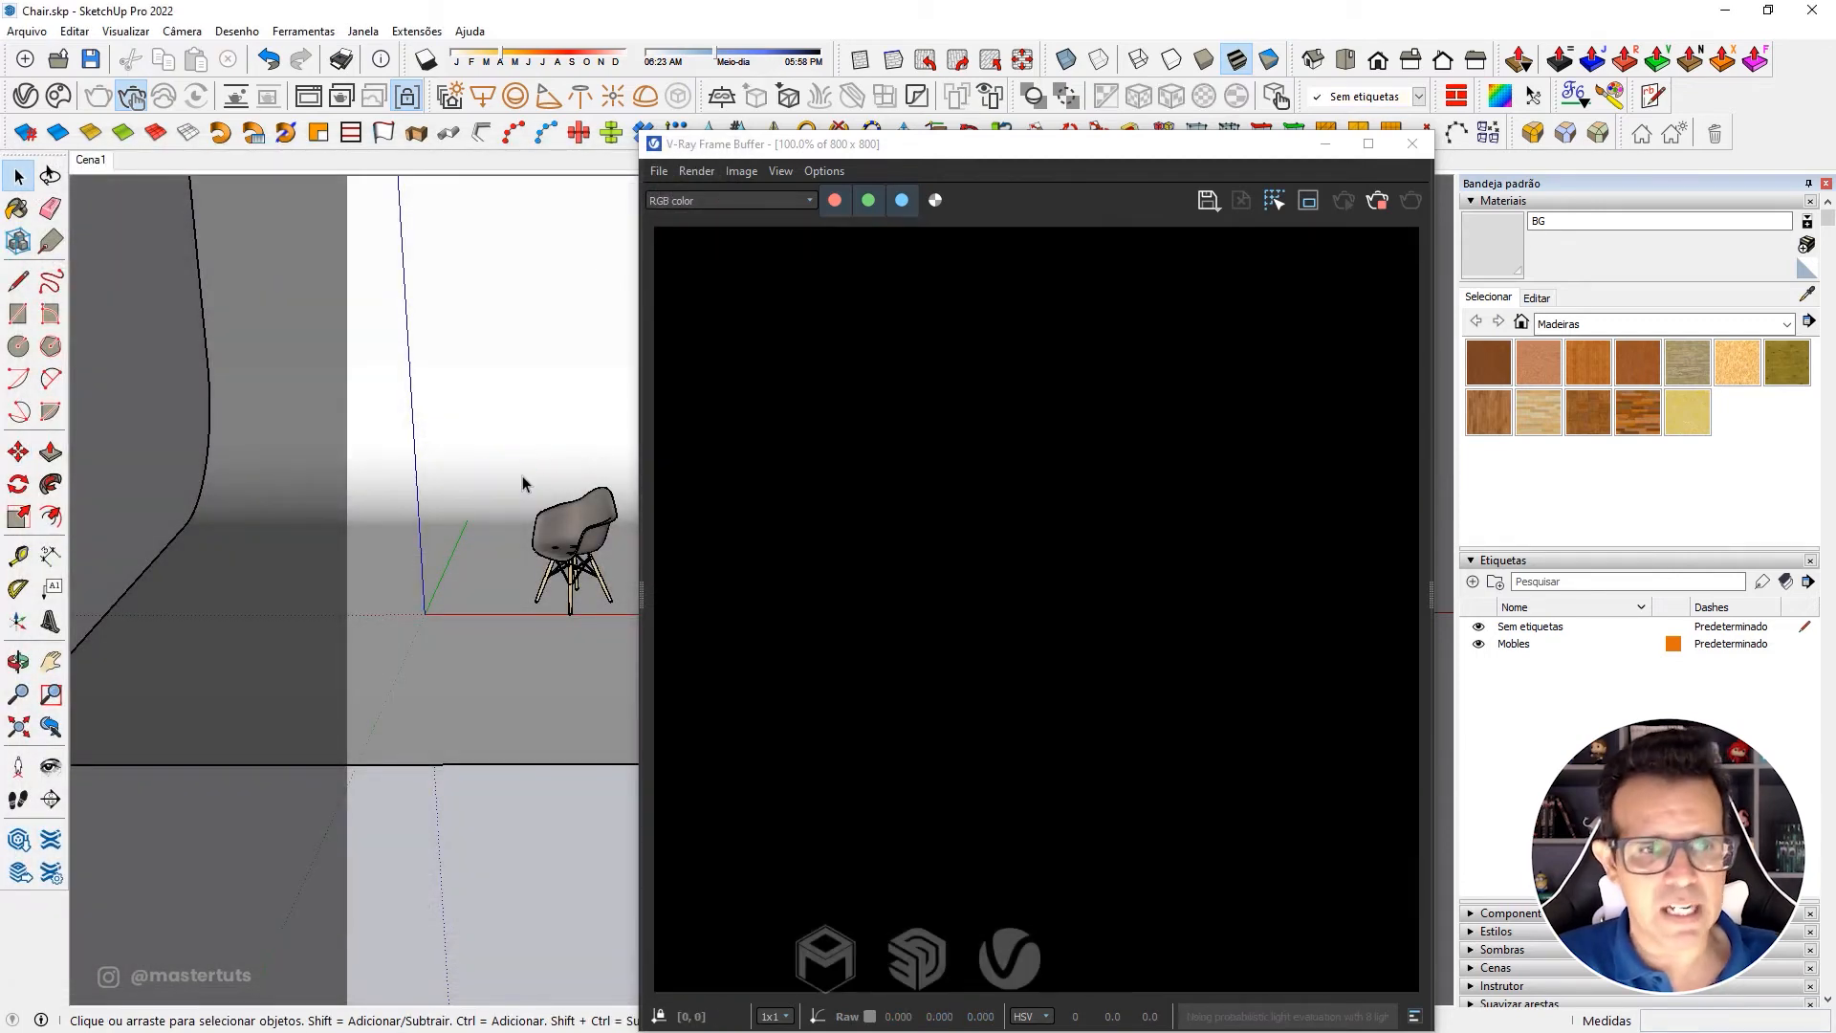
{"action": "left_click", "coordinate": [546, 99]}
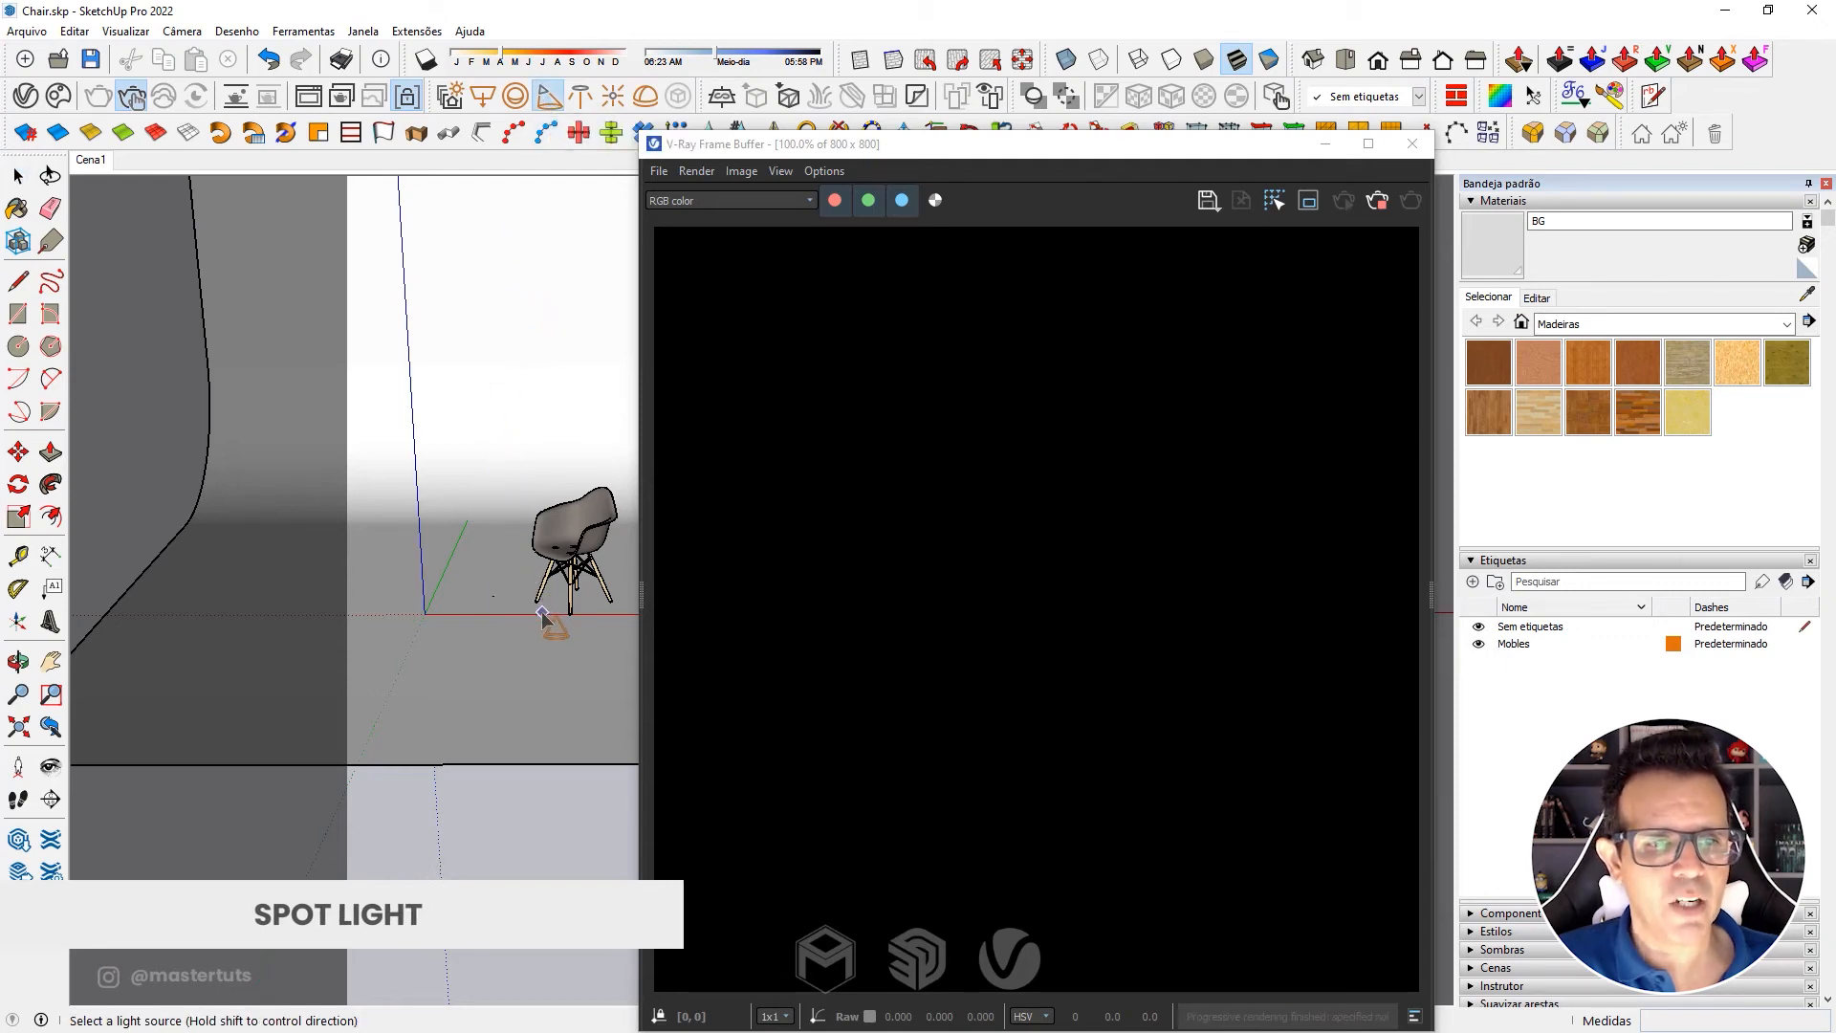
{"action": "middle_click_drag", "start_coordinate": [514, 675], "coordinate": [606, 426]}
{"action": "key", "text": "space"}
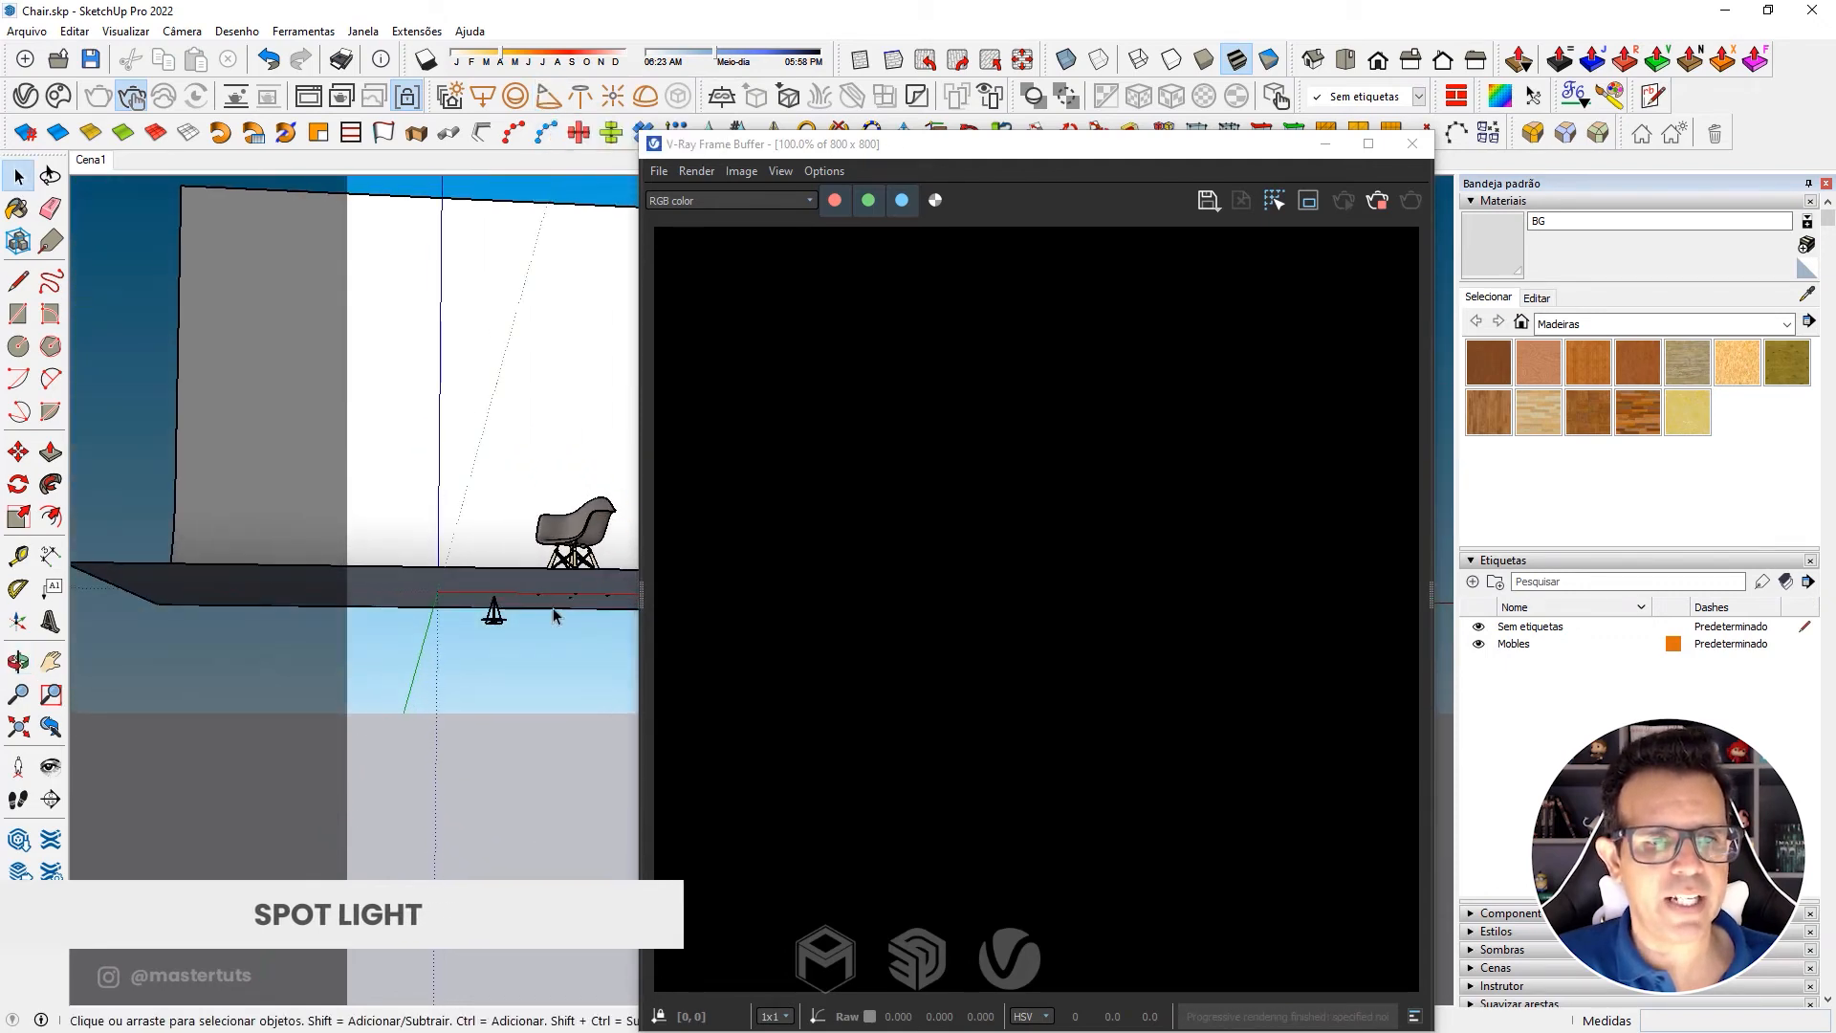
Raise the spot light about 2 m and position it above the chair.
{"action": "scroll", "coordinate": [493, 623], "scroll_direction": "up", "scroll_amount": 2}
{"action": "left_click", "coordinate": [491, 624]}
{"action": "middle_click_drag", "start_coordinate": [493, 631], "coordinate": [376, 681]}
{"action": "key", "text": "m"}
{"action": "scroll", "coordinate": [439, 567], "scroll_direction": "down", "scroll_amount": 3}
{"action": "left_click", "coordinate": [475, 481]}
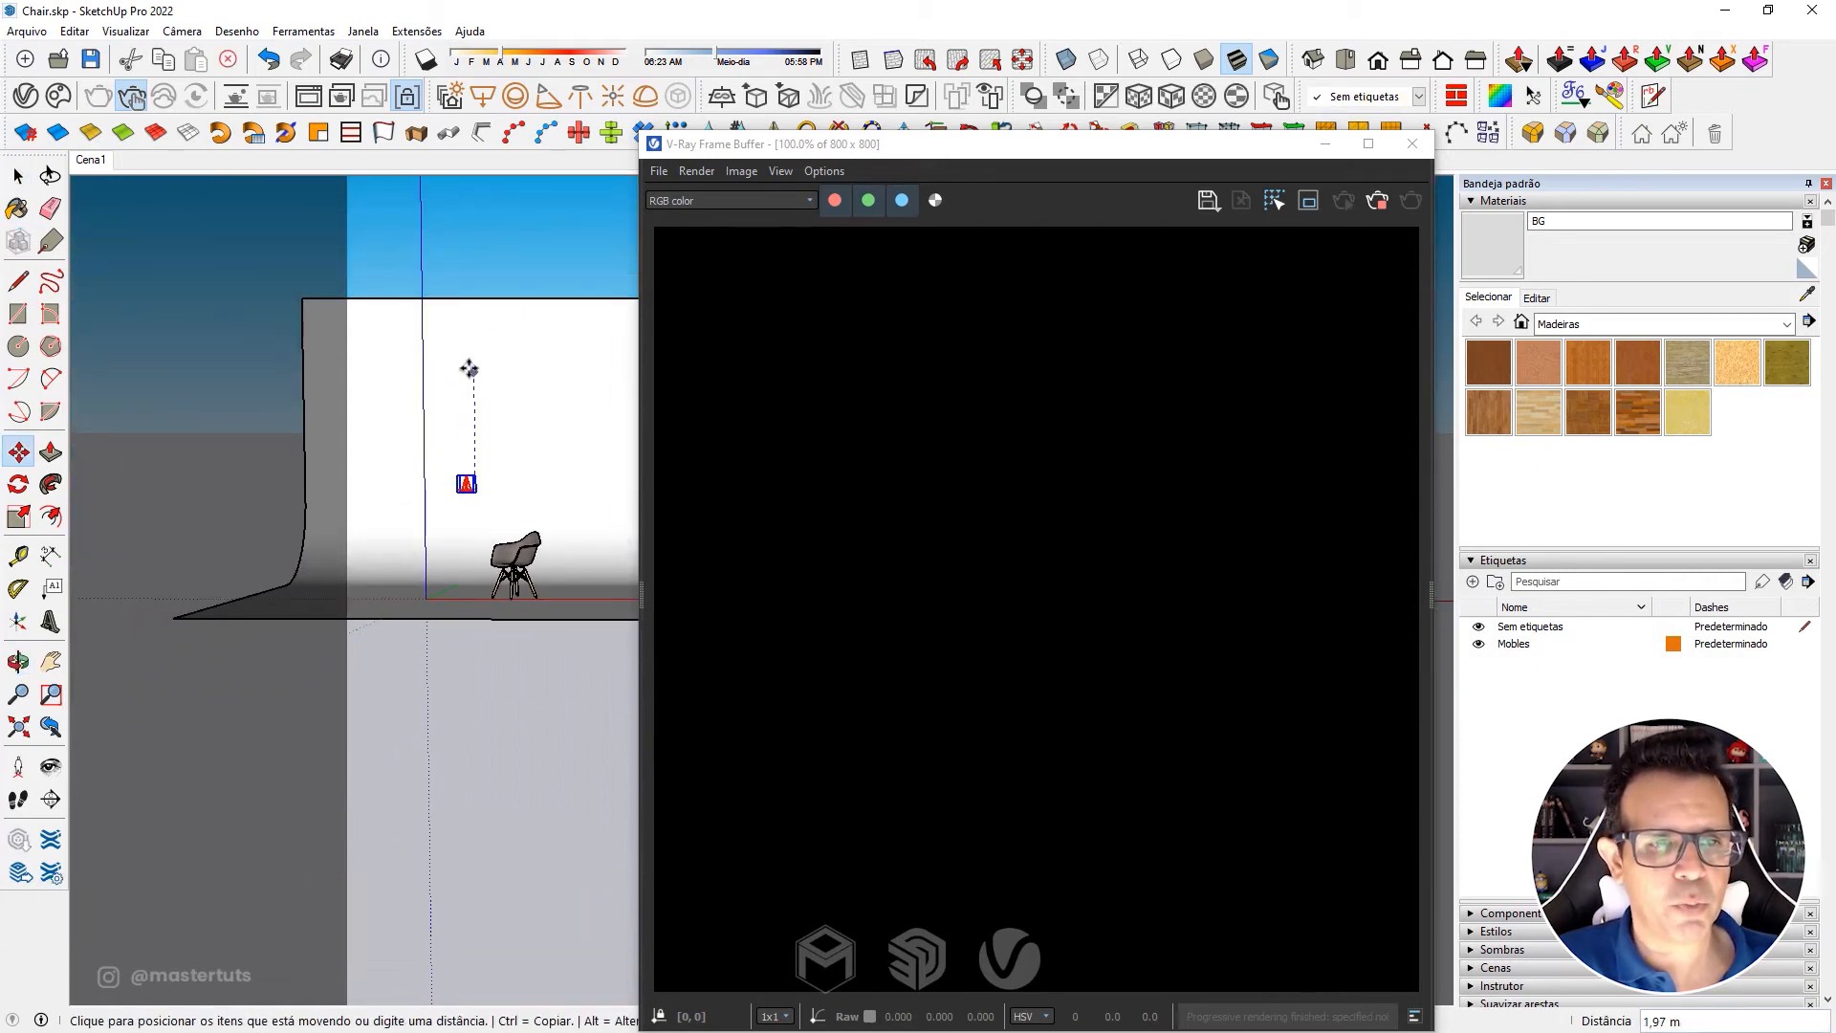
{"action": "left_click", "coordinate": [520, 365]}
{"action": "middle_click_drag", "start_coordinate": [484, 500], "coordinate": [627, 532]}
{"action": "scroll", "coordinate": [544, 527], "scroll_direction": "up", "scroll_amount": 5}
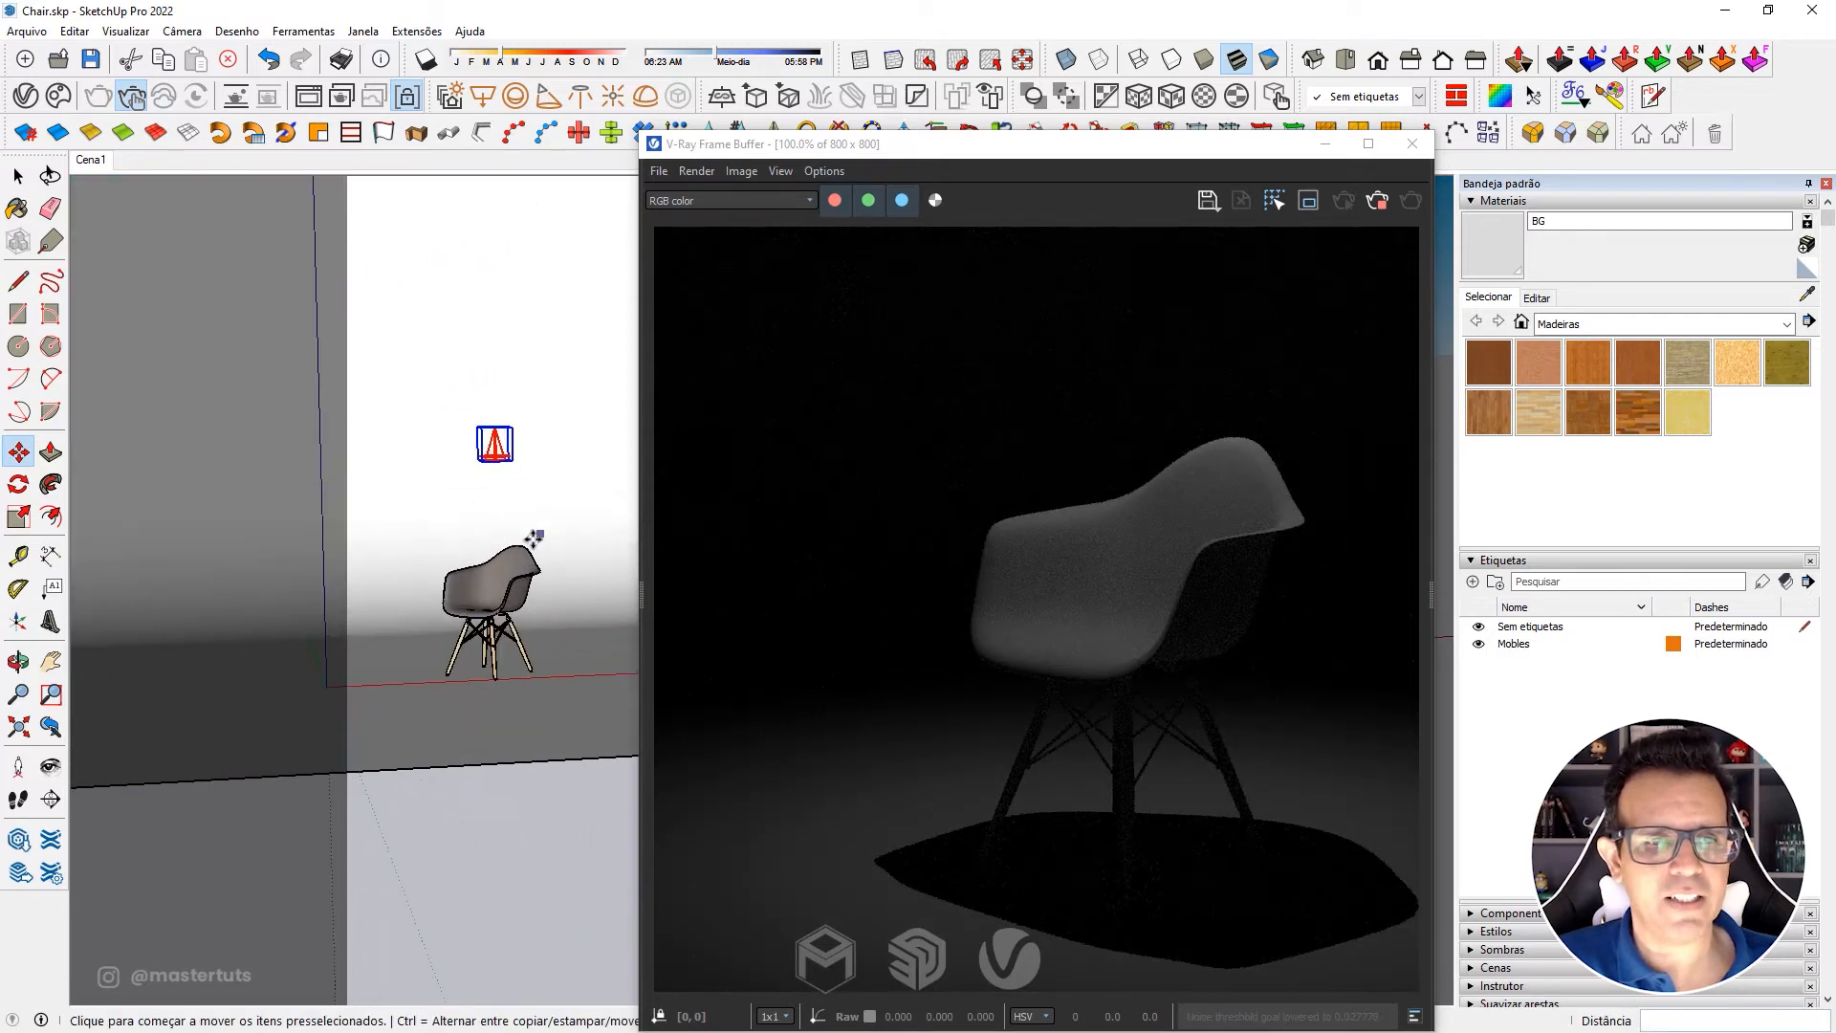
Lower the spot light about 0.75 m toward the chair, and raise it again by about 0.90 m.
{"action": "left_click", "coordinate": [530, 343]}
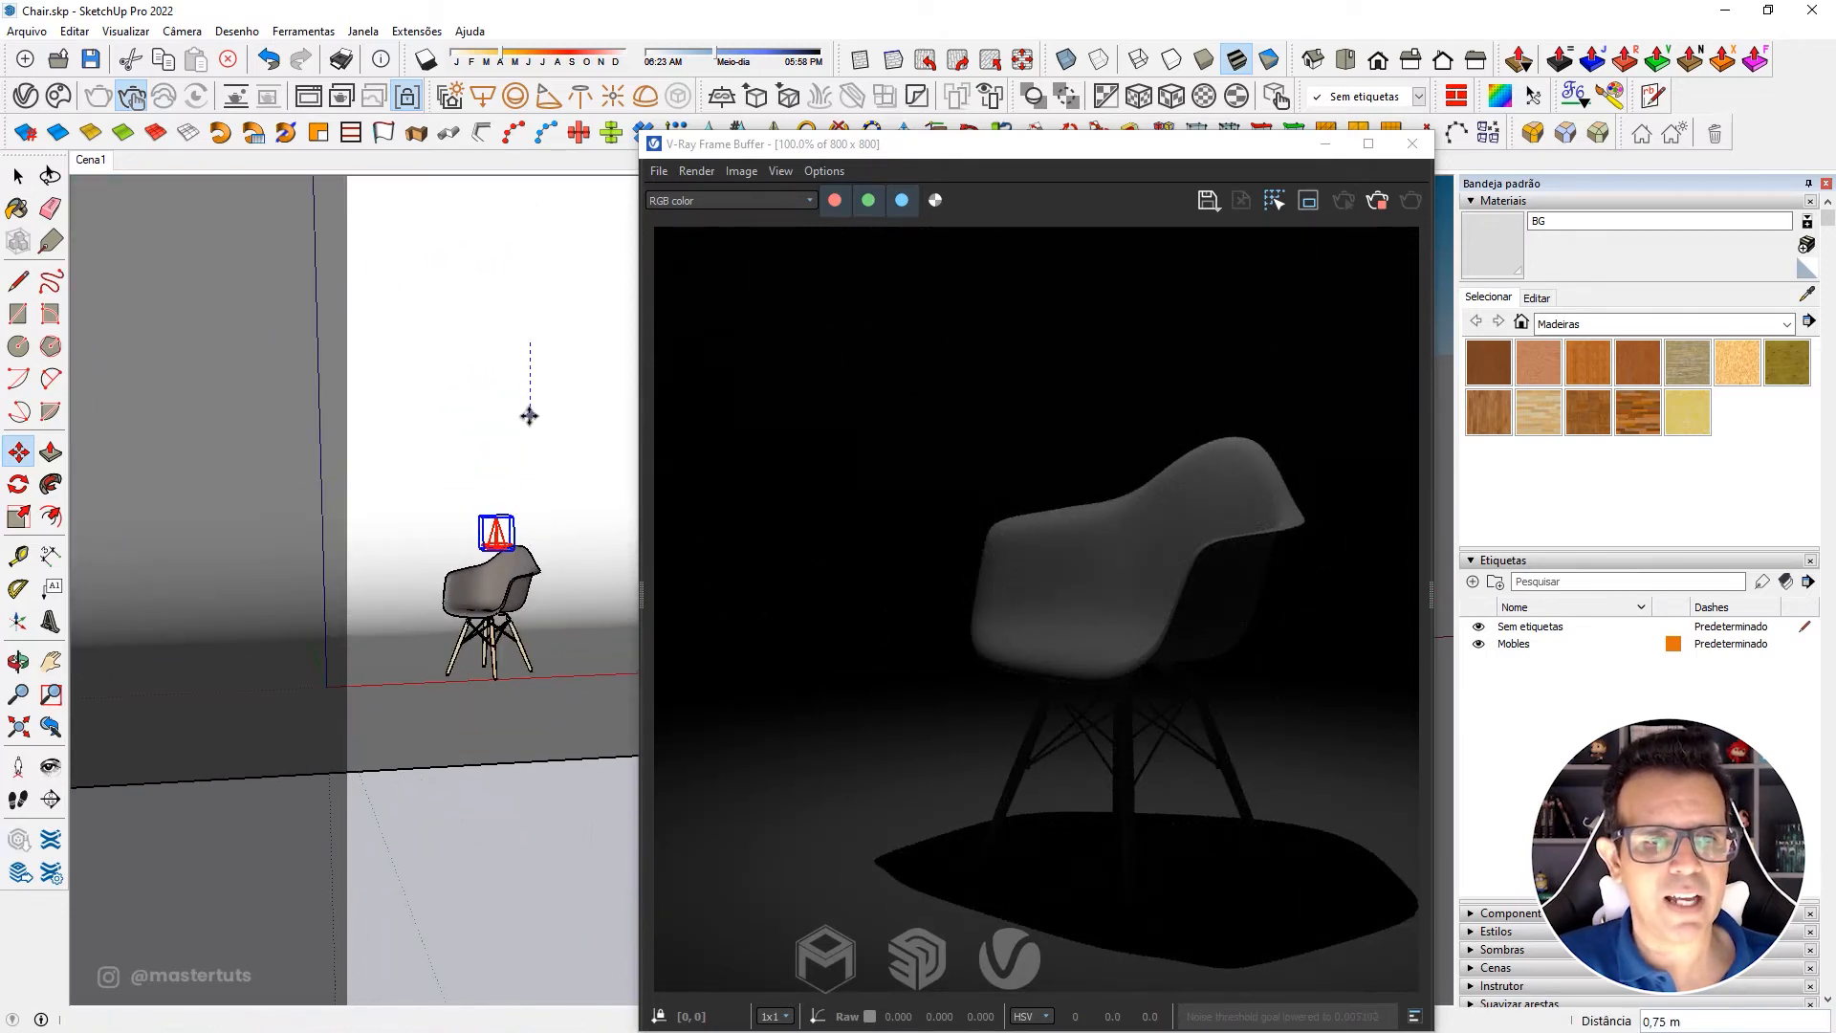
{"action": "left_click", "coordinate": [525, 414]}
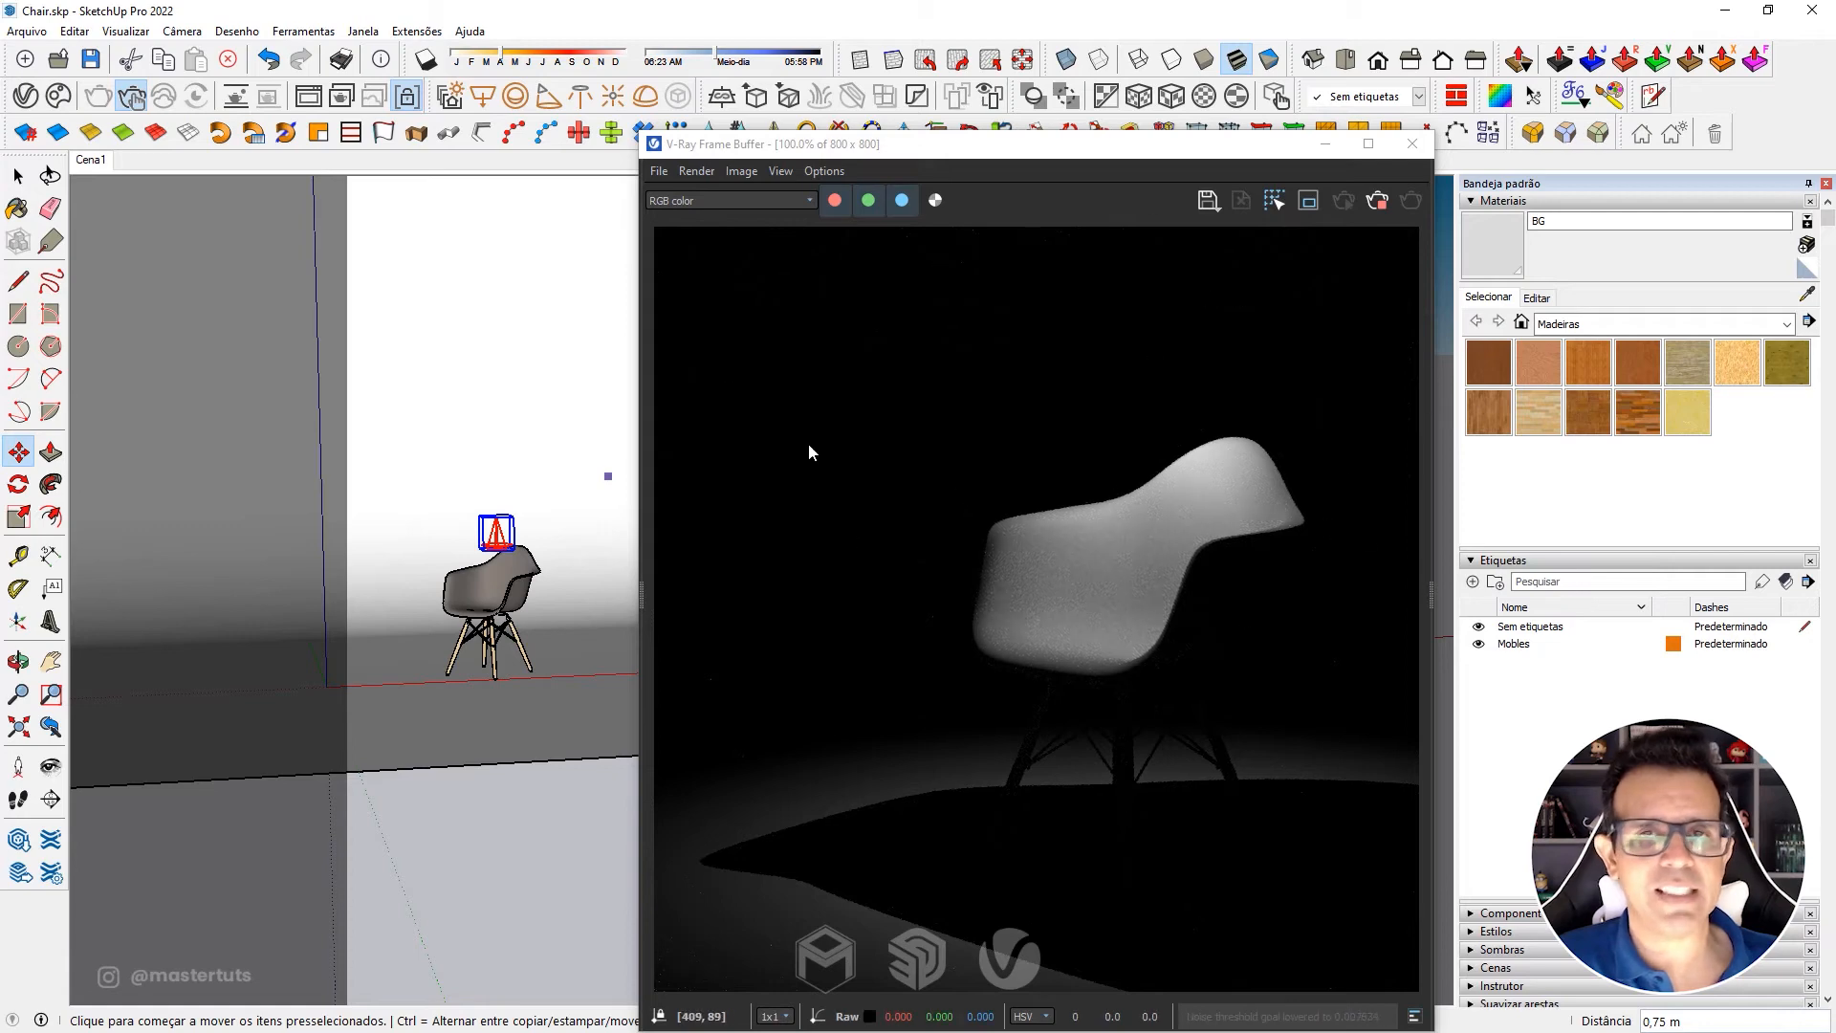
{"action": "left_click", "coordinate": [516, 461]}
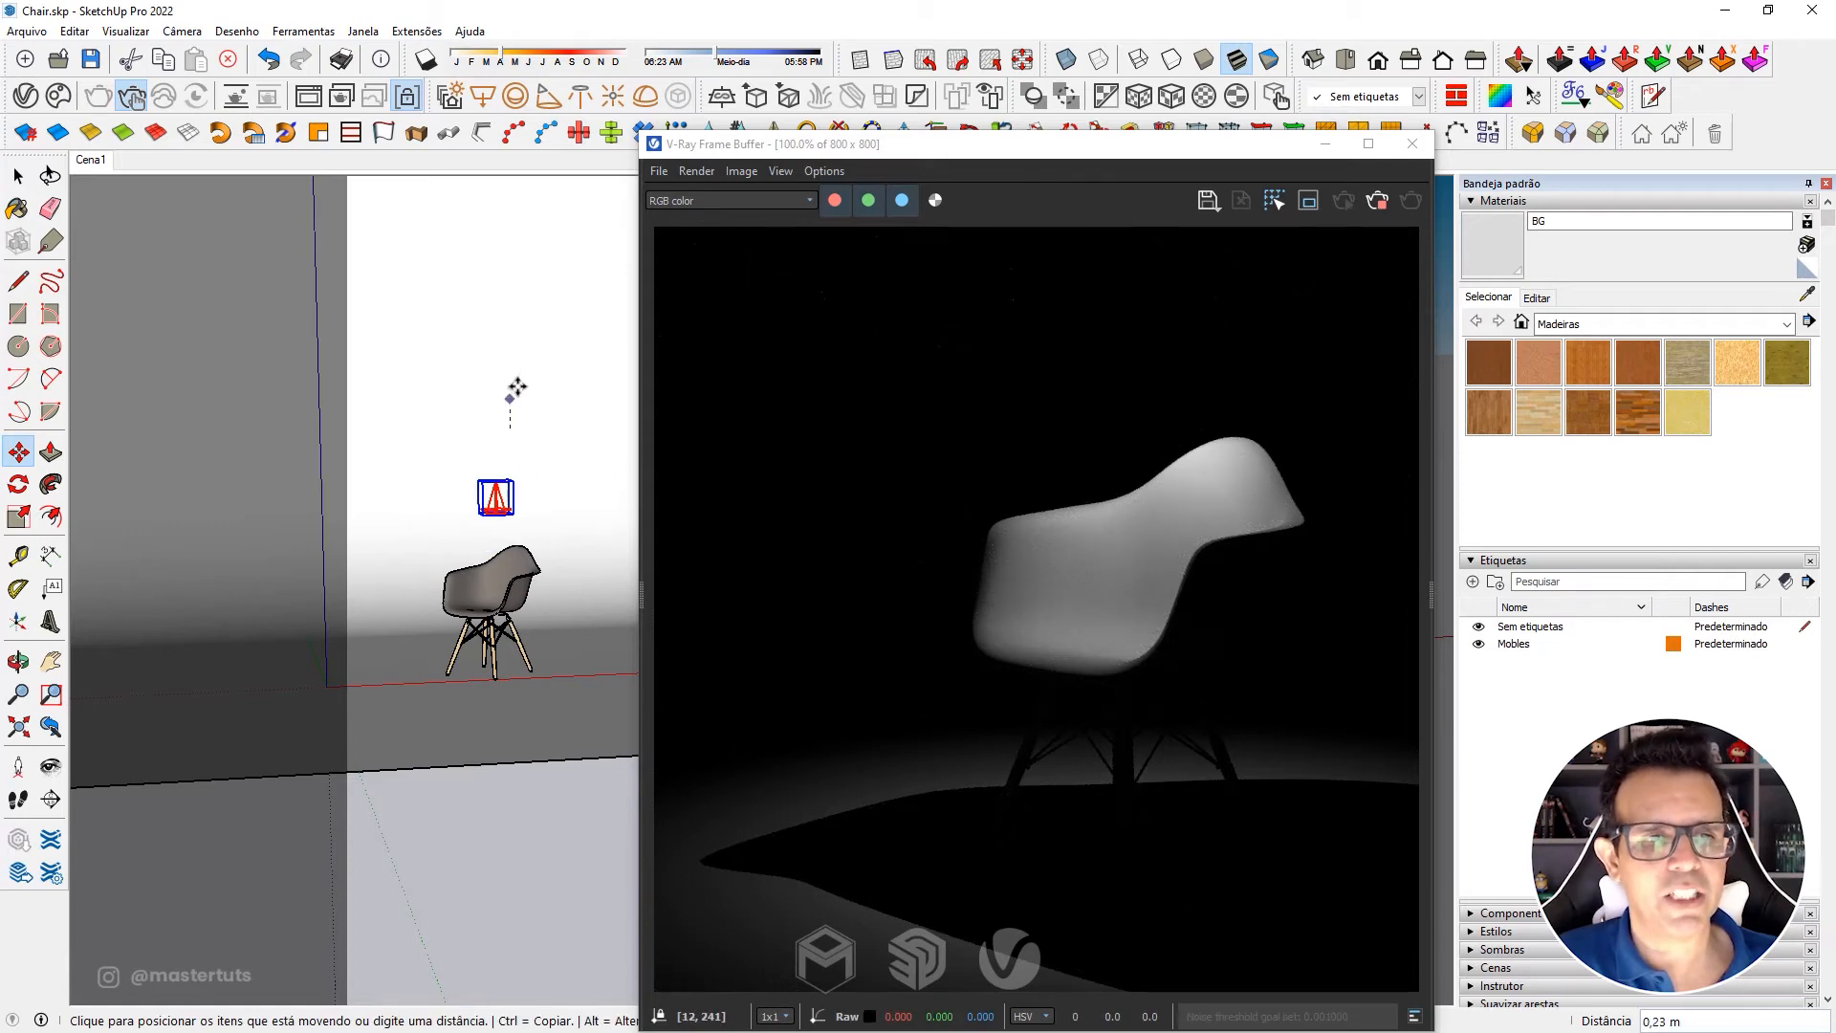
{"action": "left_click", "coordinate": [509, 342]}
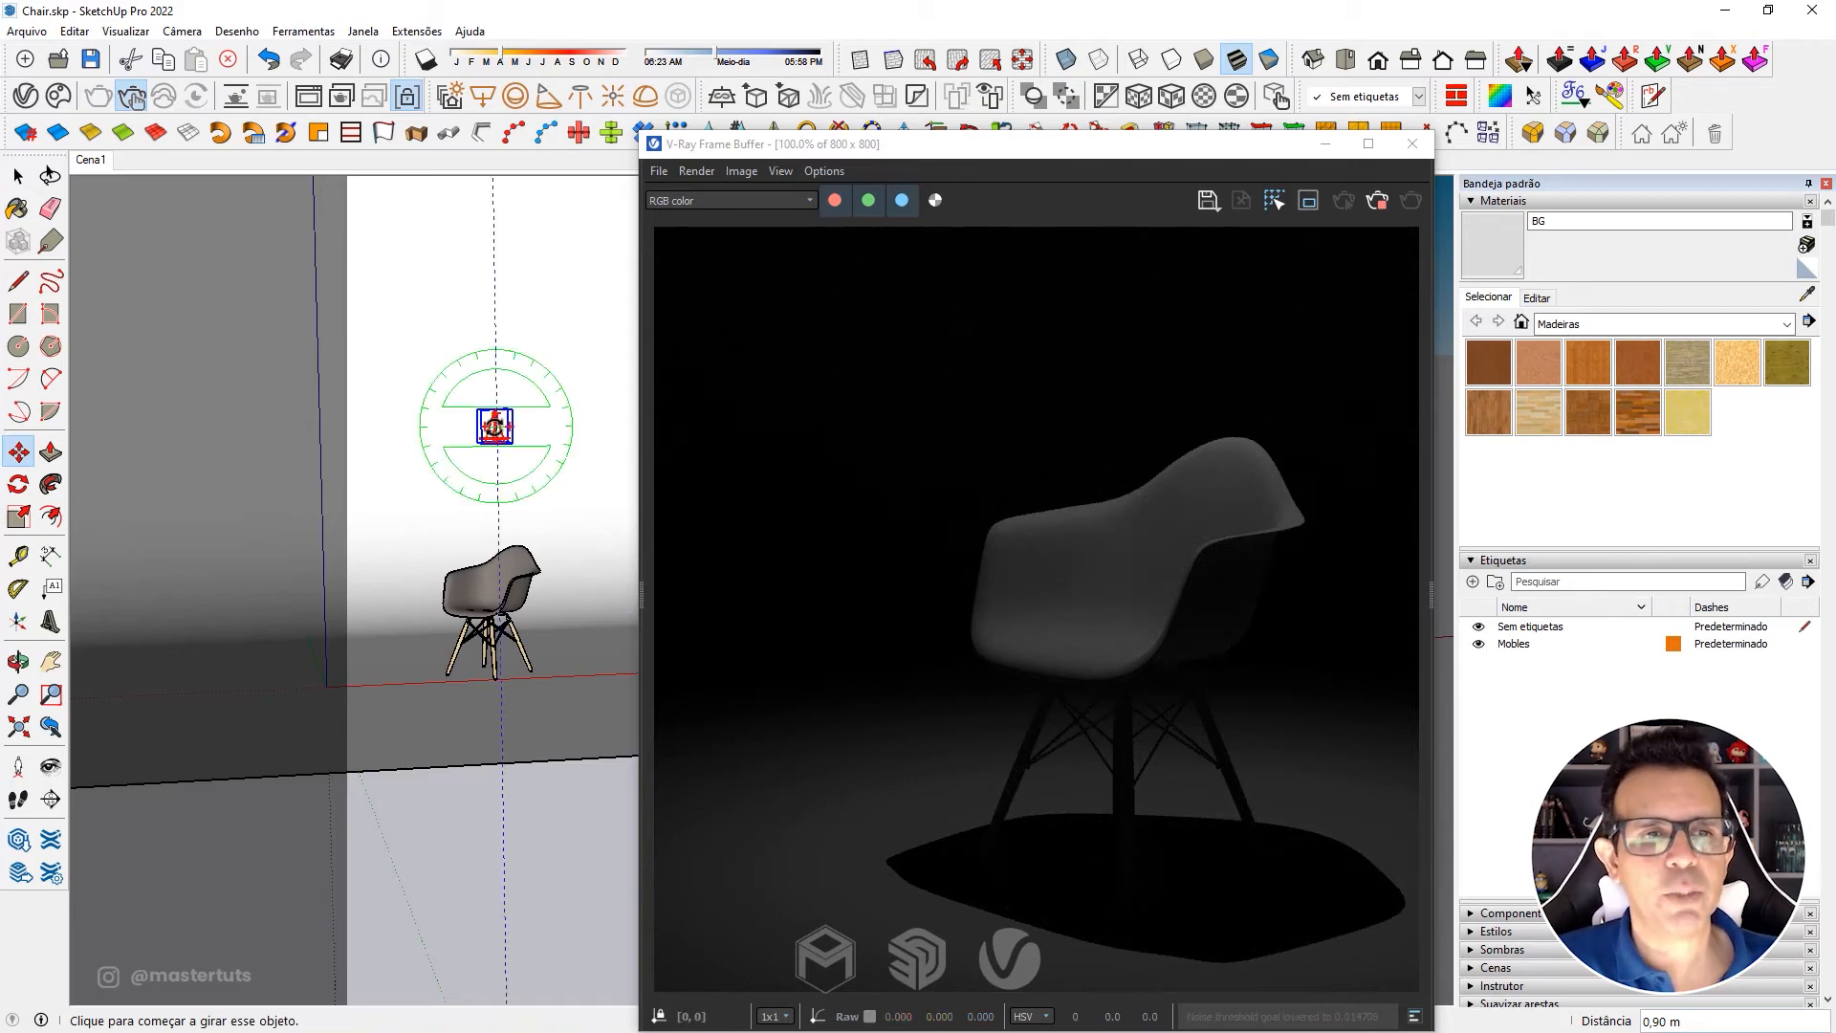
Try different beam widths on the spot light, ending with a cone angle of about 31.27 and a penumbra angle of about 61.64.
{"action": "left_click", "coordinate": [31, 100]}
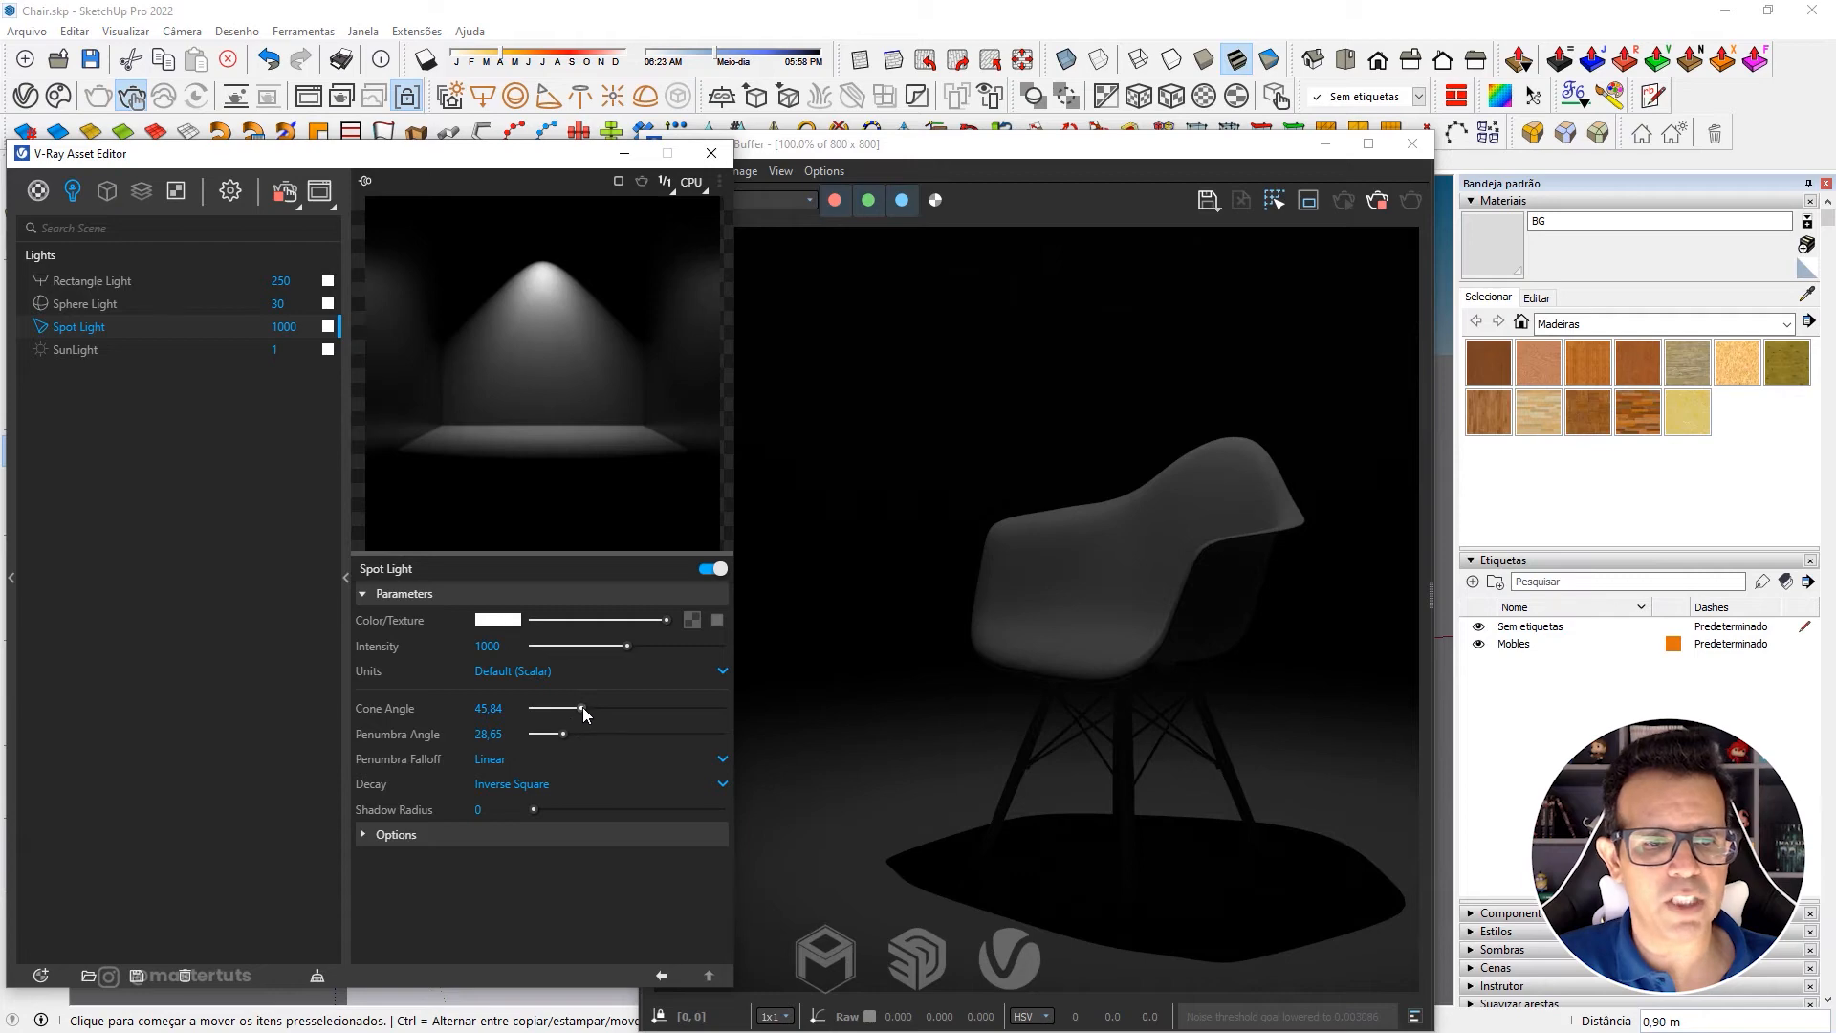
{"action": "mouse_move", "coordinate": [582, 708]}
{"action": "left_mouse_down"}
{"action": "mouse_move", "coordinate": [538, 709]}
{"action": "mouse_move", "coordinate": [628, 711]}
{"action": "mouse_move", "coordinate": [576, 708]}
{"action": "left_mouse_up"}
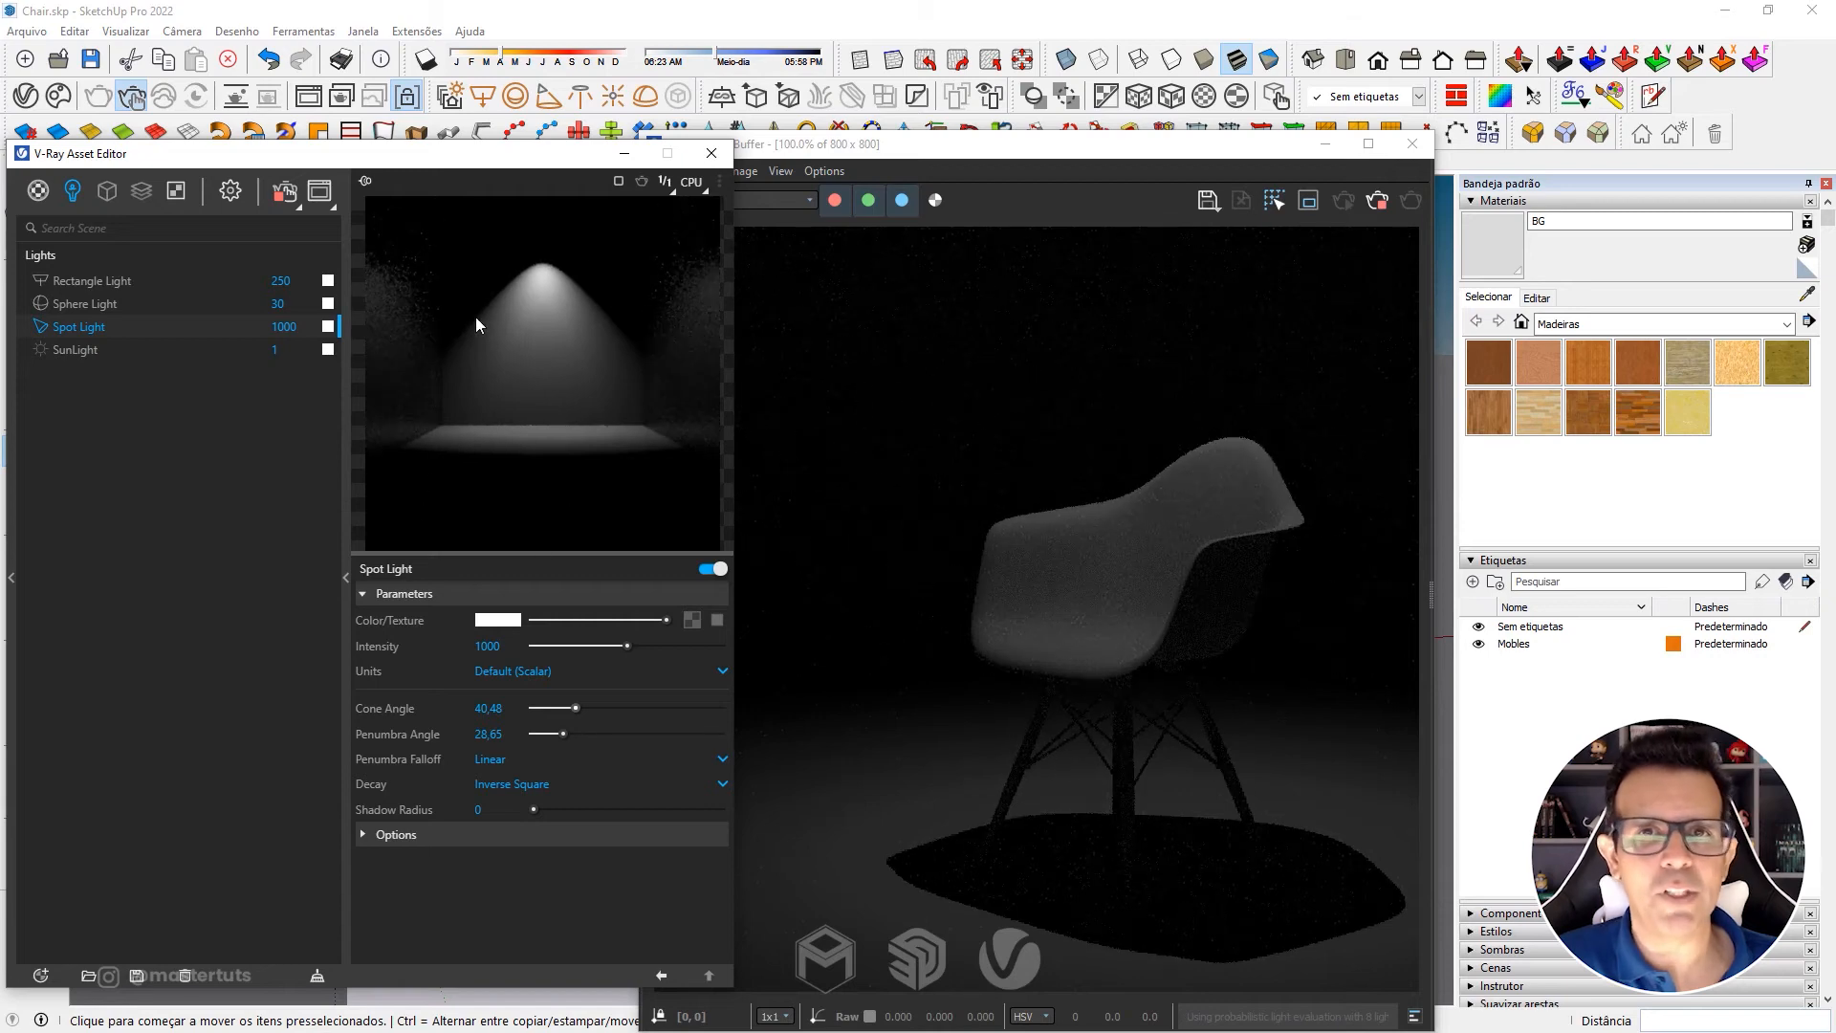
{"action": "left_click_drag", "start_coordinate": [577, 708], "coordinate": [524, 733]}
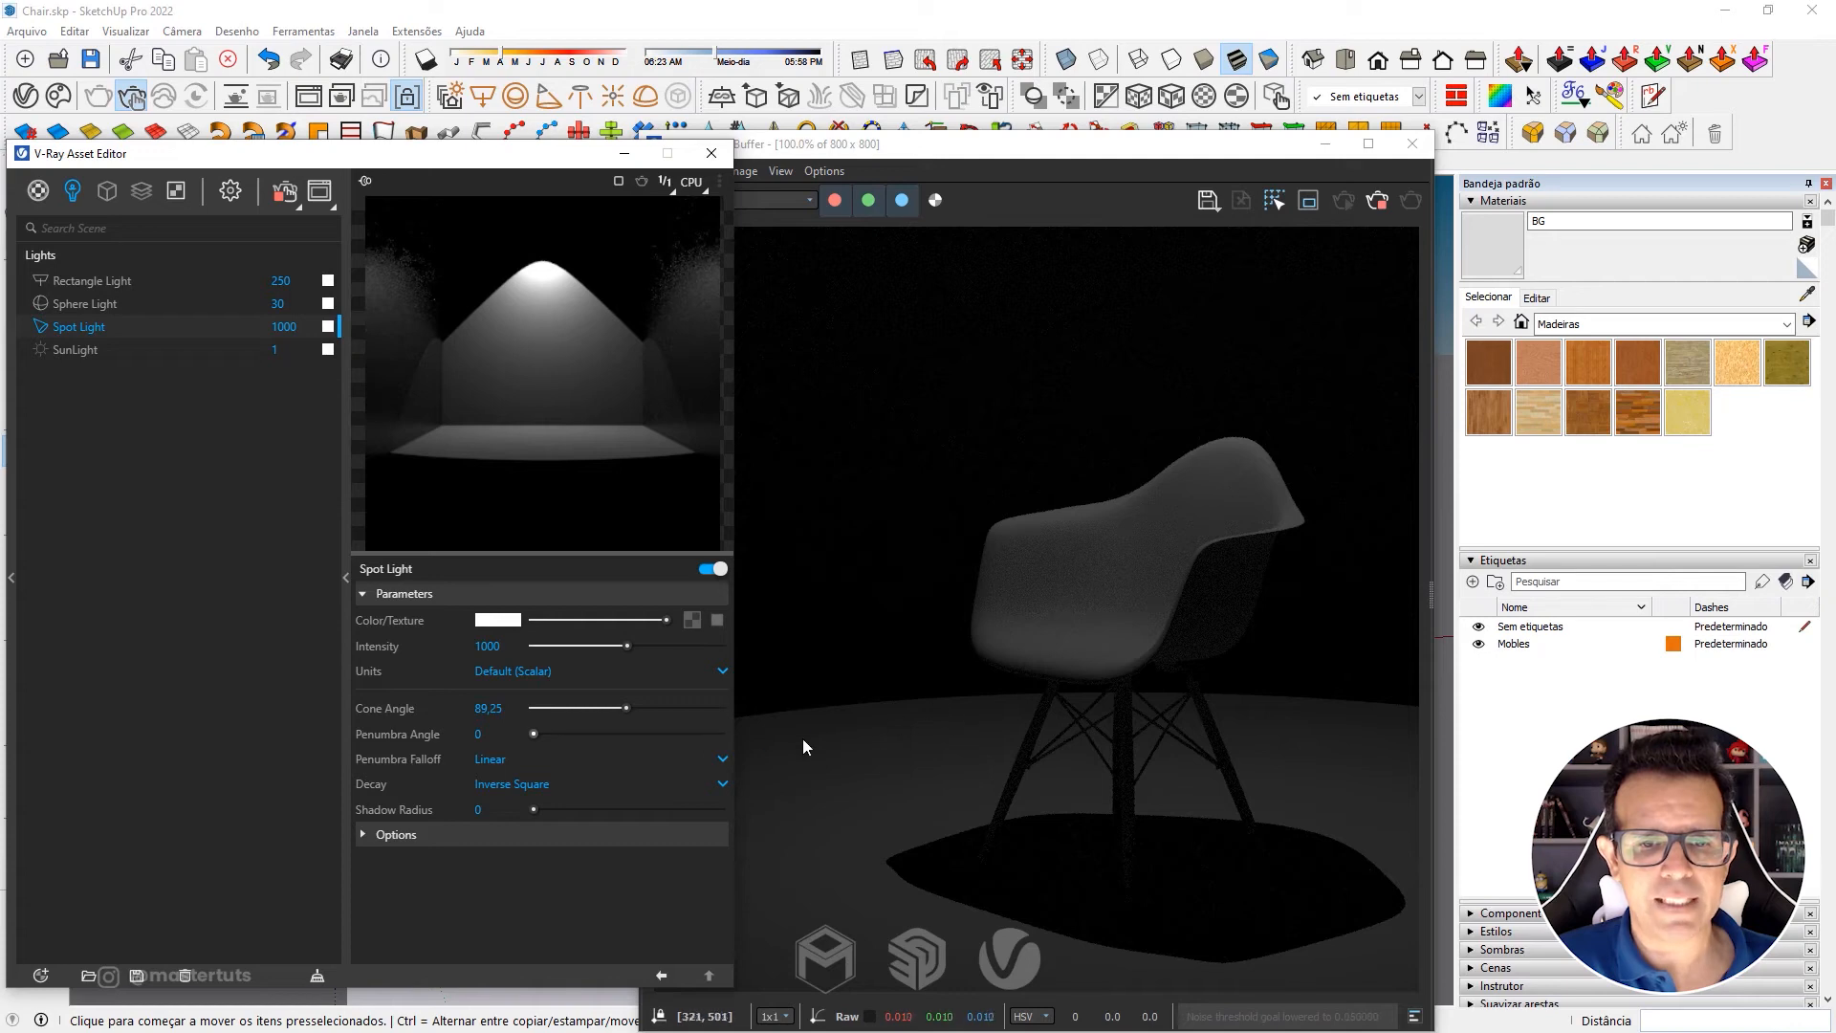
{"action": "left_click_drag", "start_coordinate": [536, 733], "coordinate": [596, 733]}
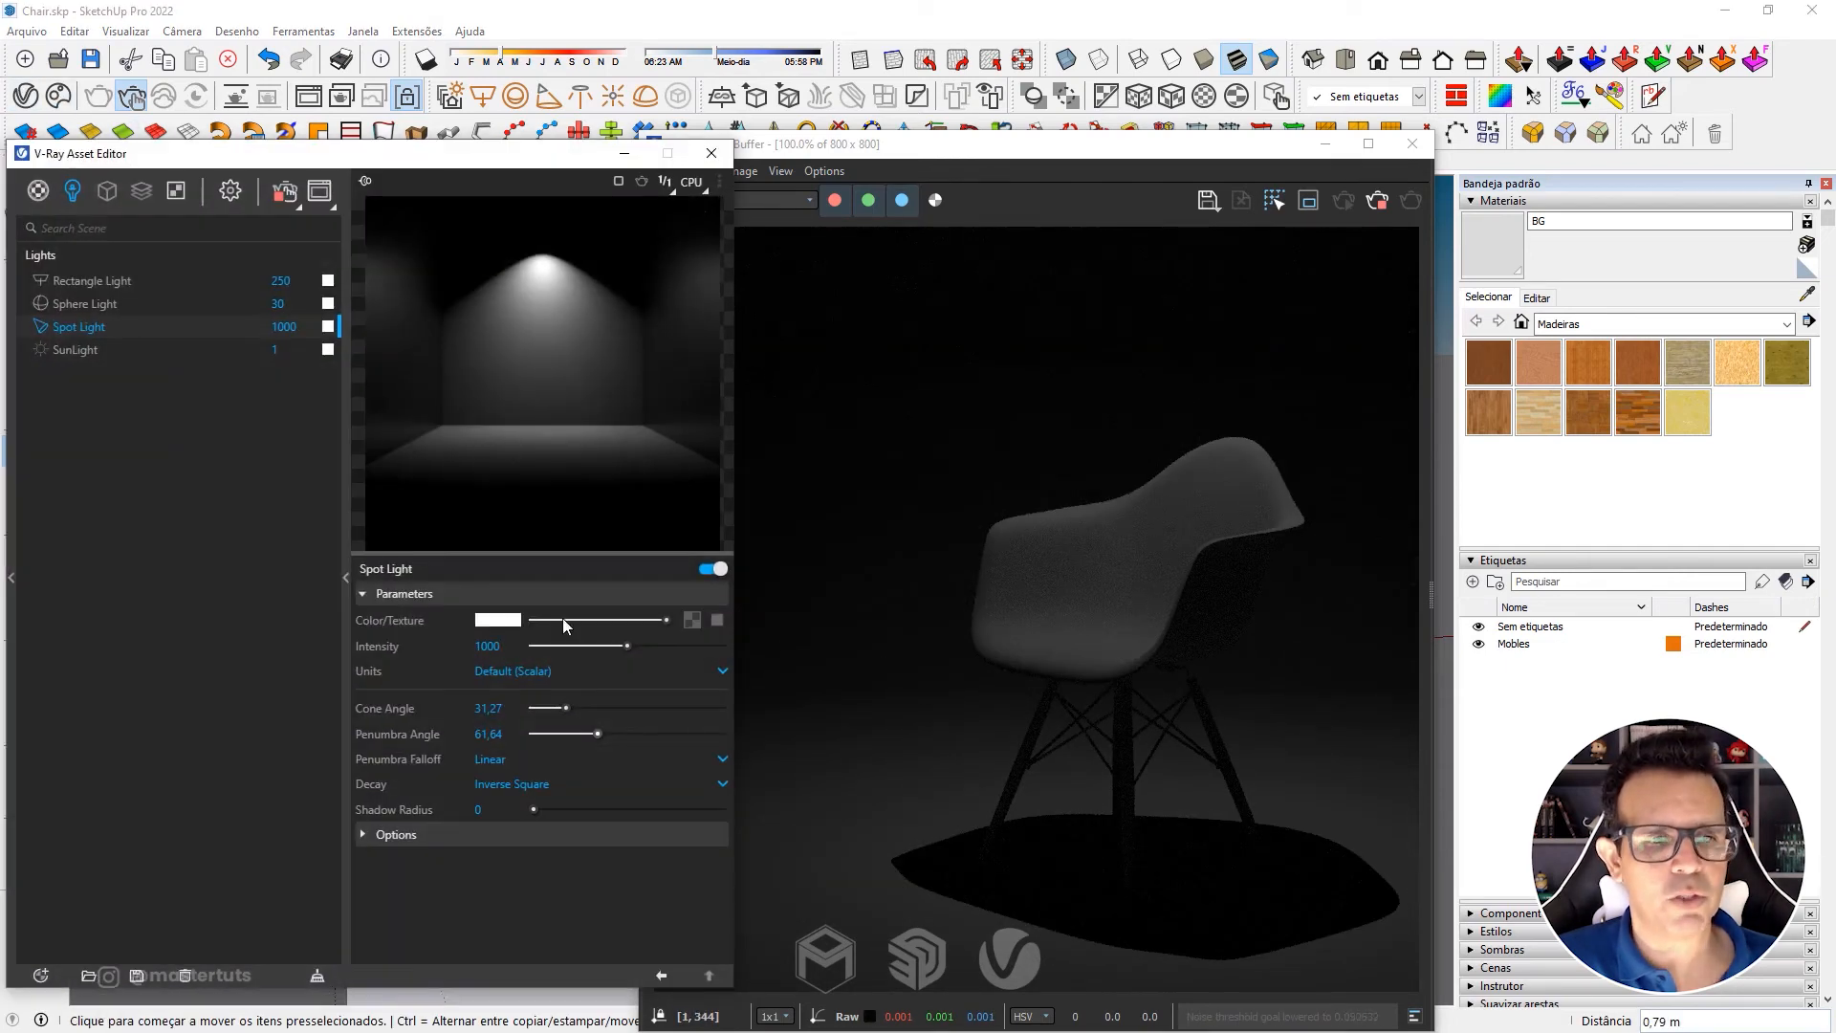
Set the spot light's units to Radiant power (W) and its intensity to 100.
{"action": "left_click", "coordinate": [505, 669]}
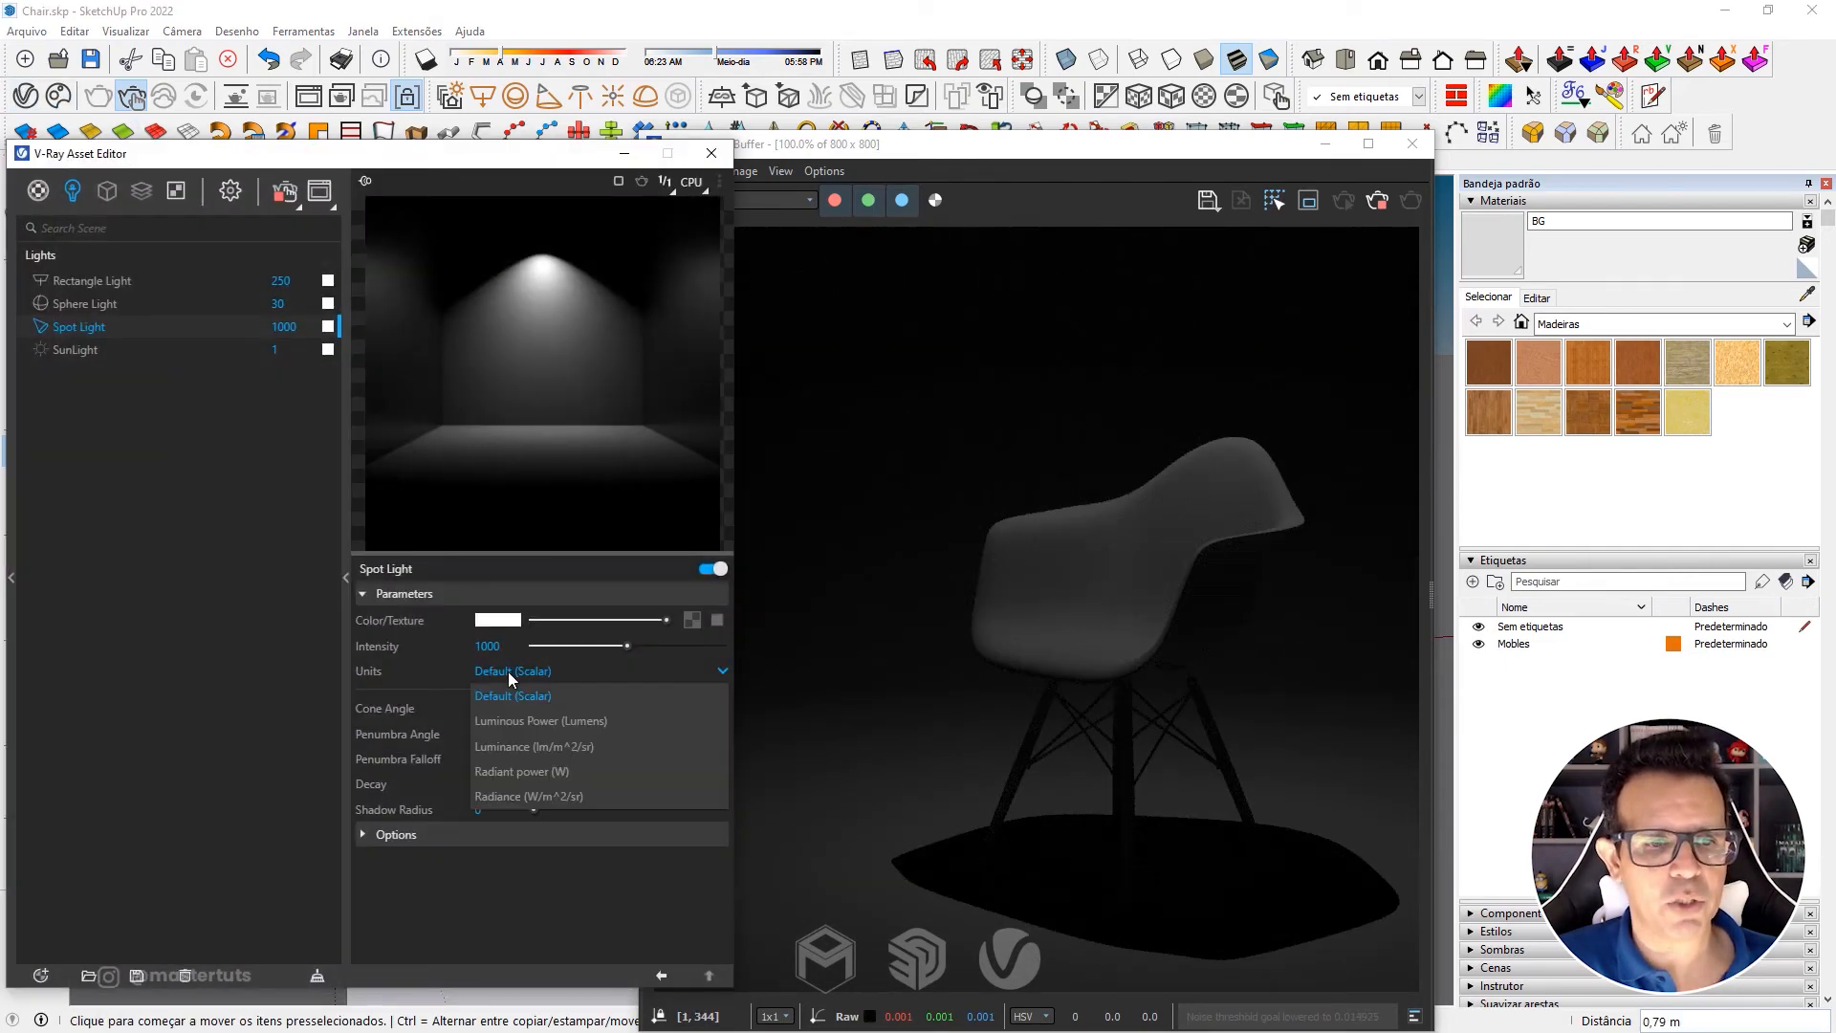
{"action": "left_click", "coordinate": [510, 770]}
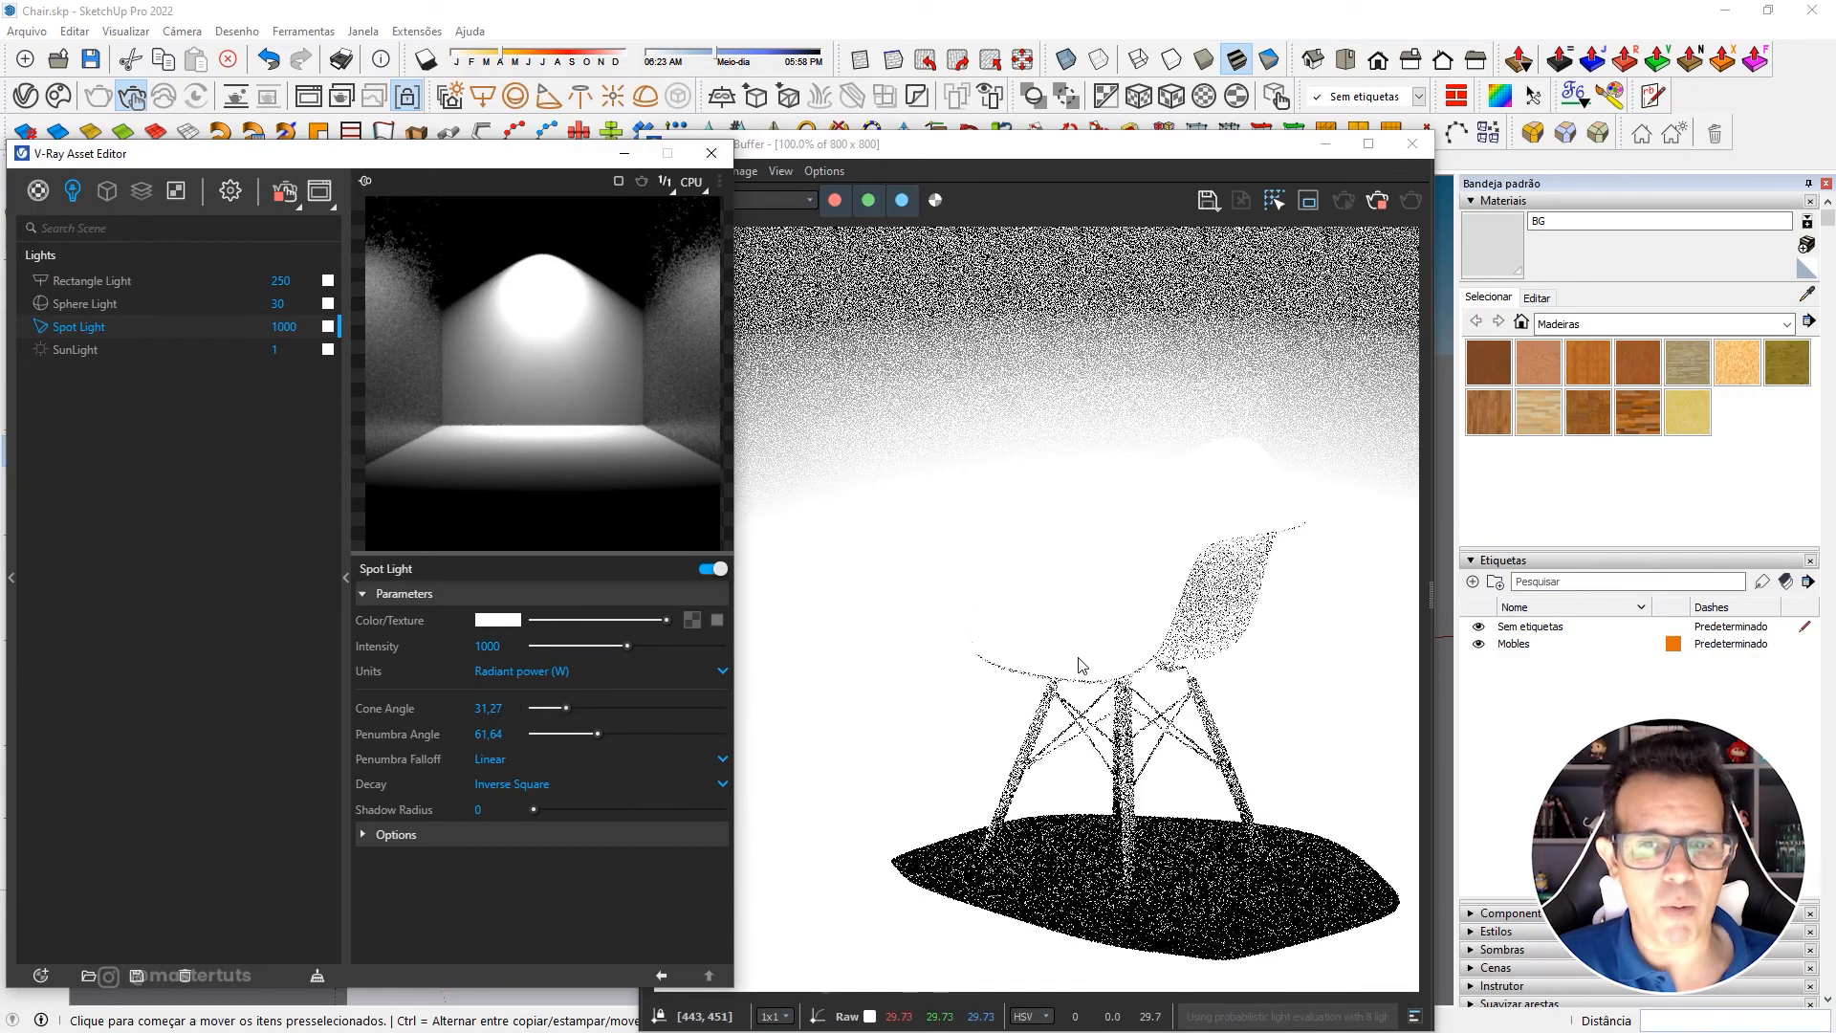
{"action": "double_click", "coordinate": [487, 646]}
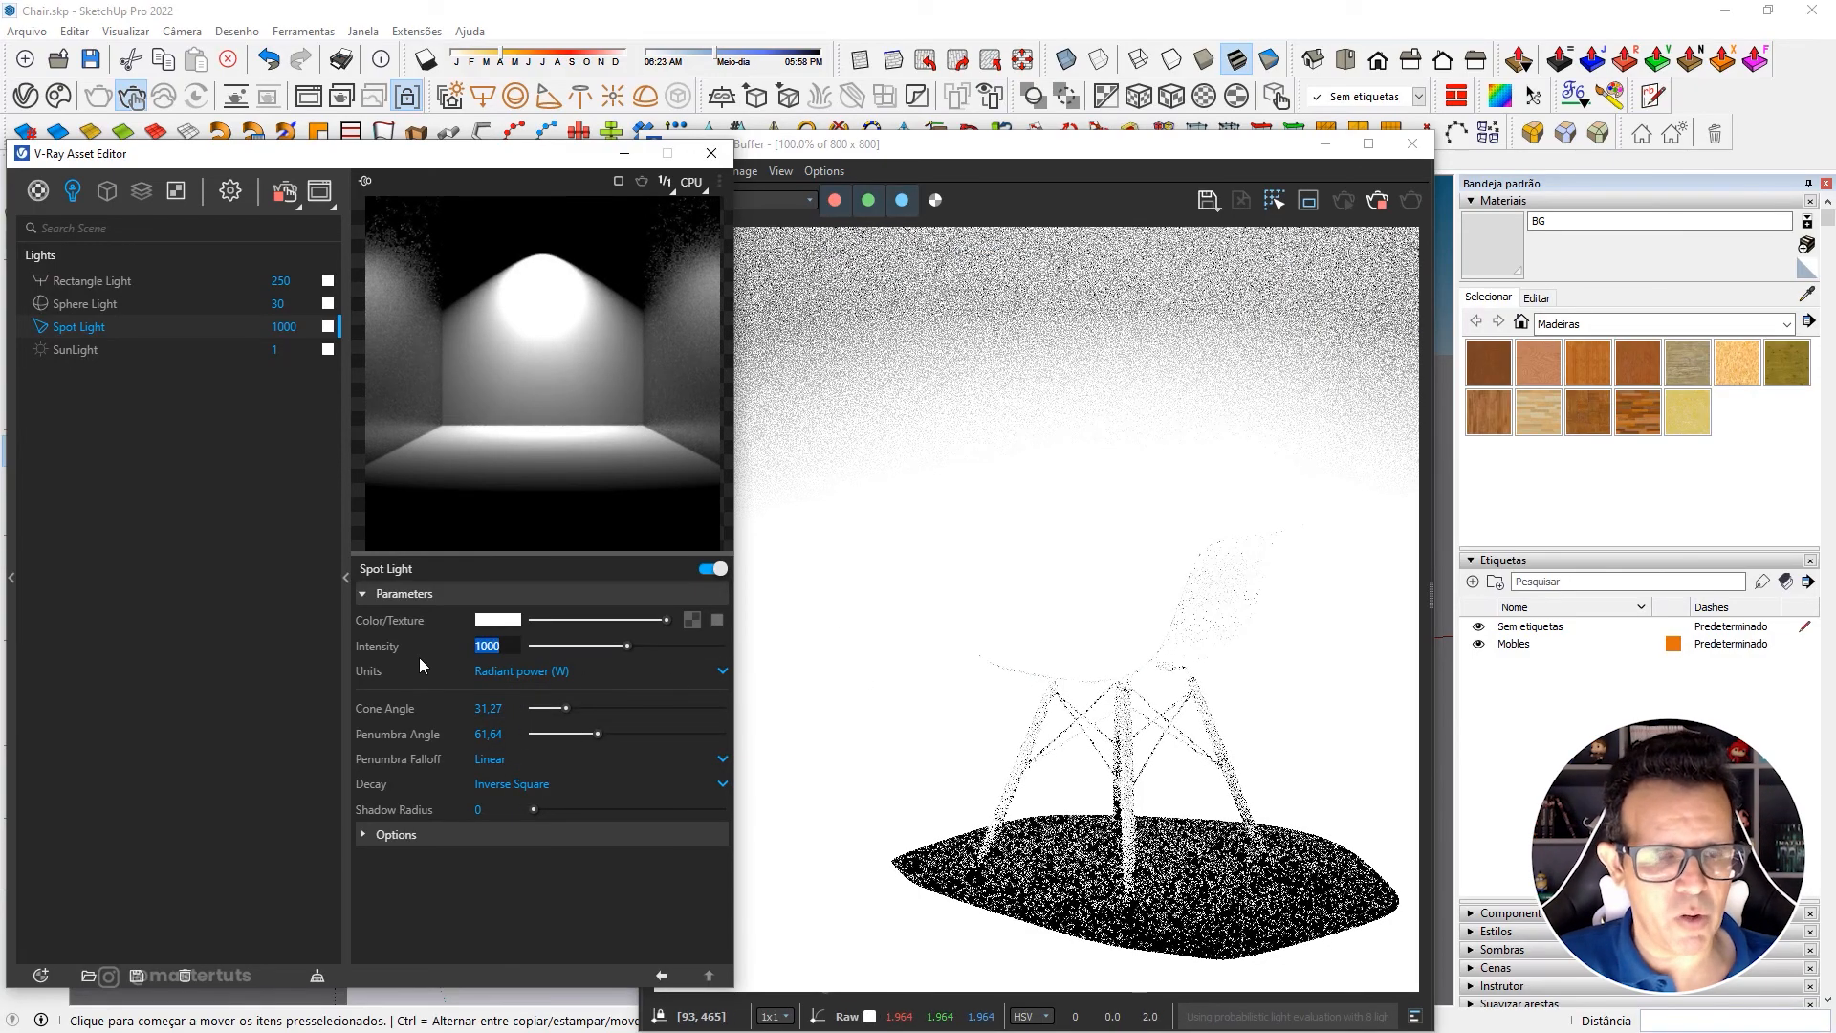
{"action": "type", "text": "100"}
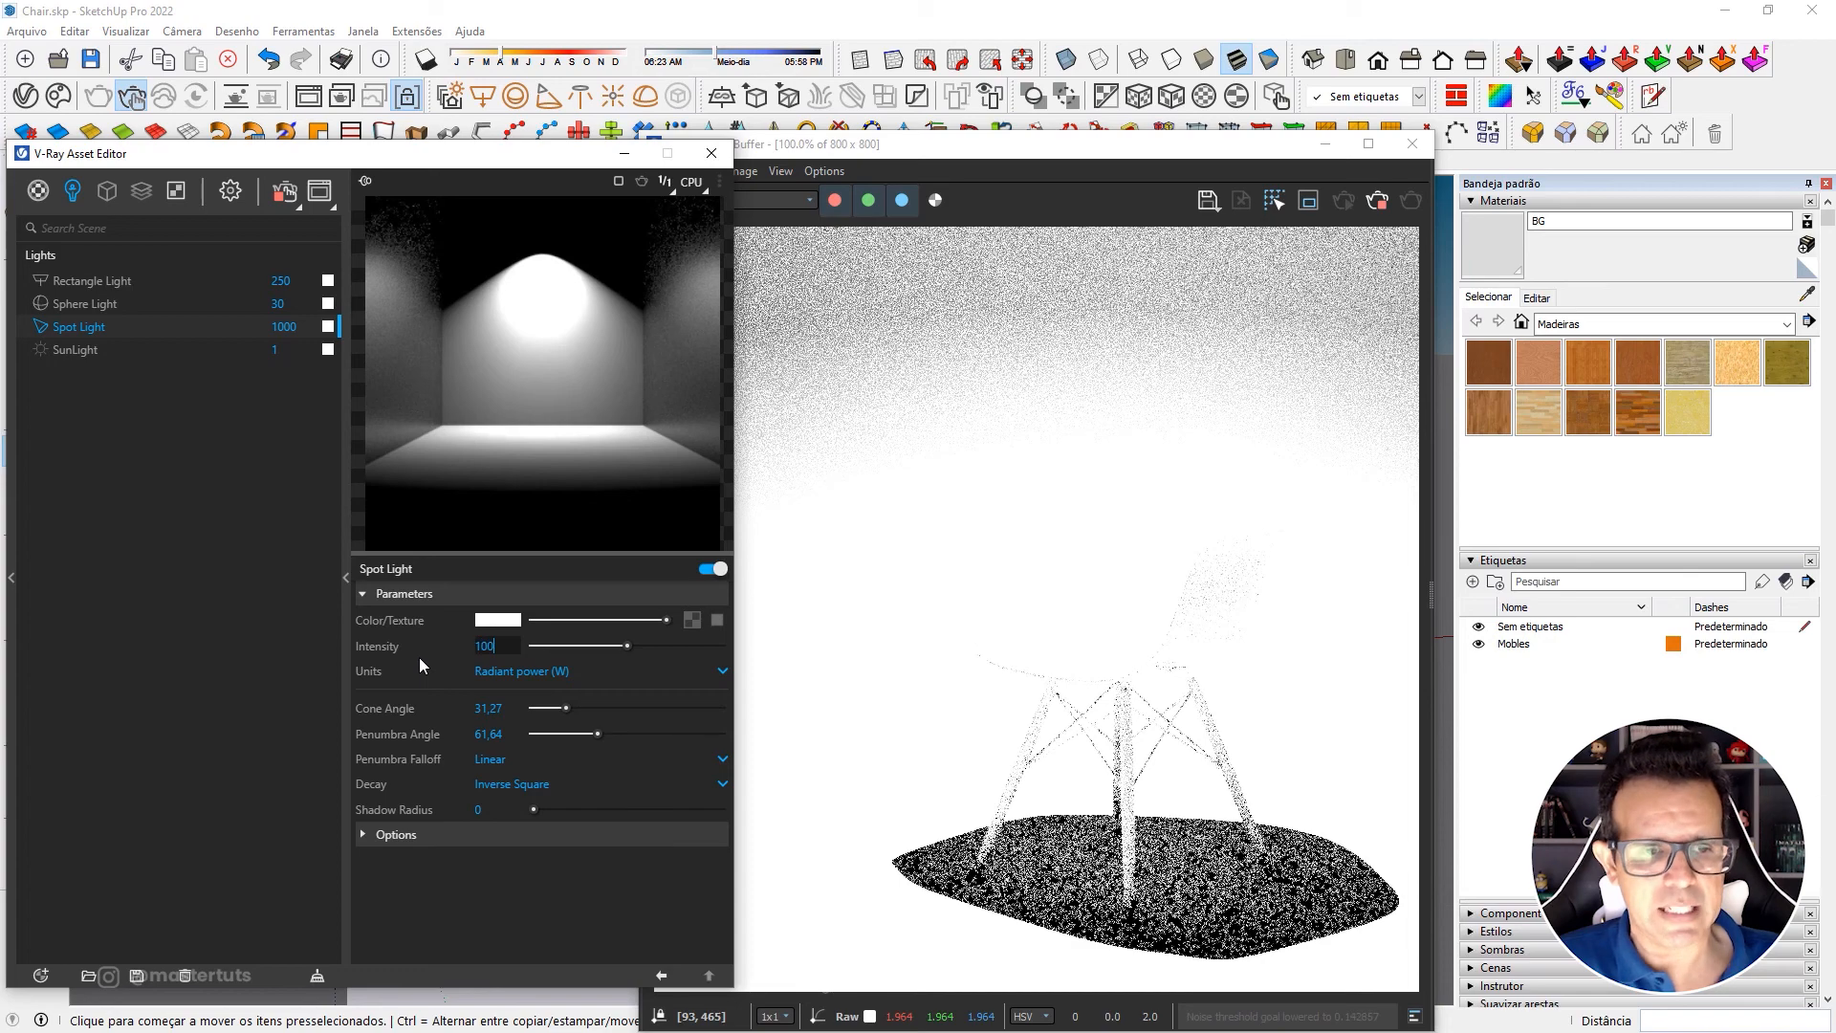
{"action": "key", "text": "Return"}
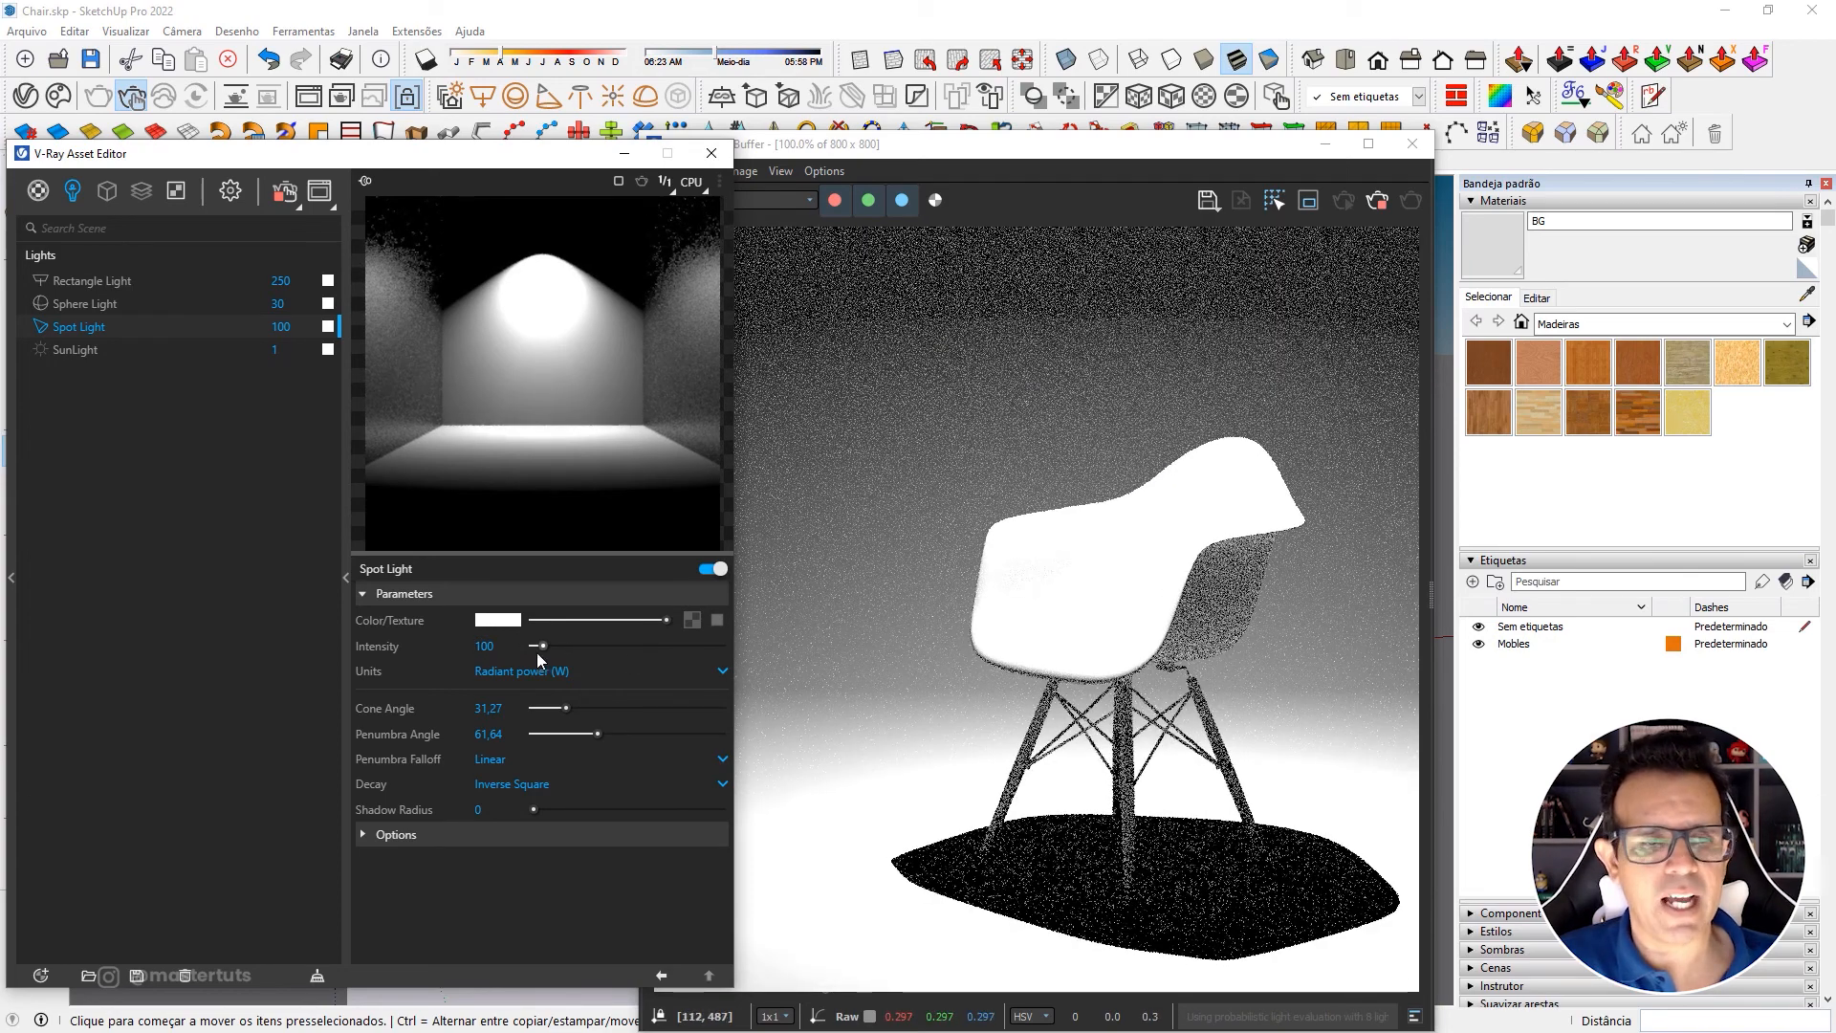
Reduce the spot light's intensity to 50.
{"action": "double_click", "coordinate": [485, 646]}
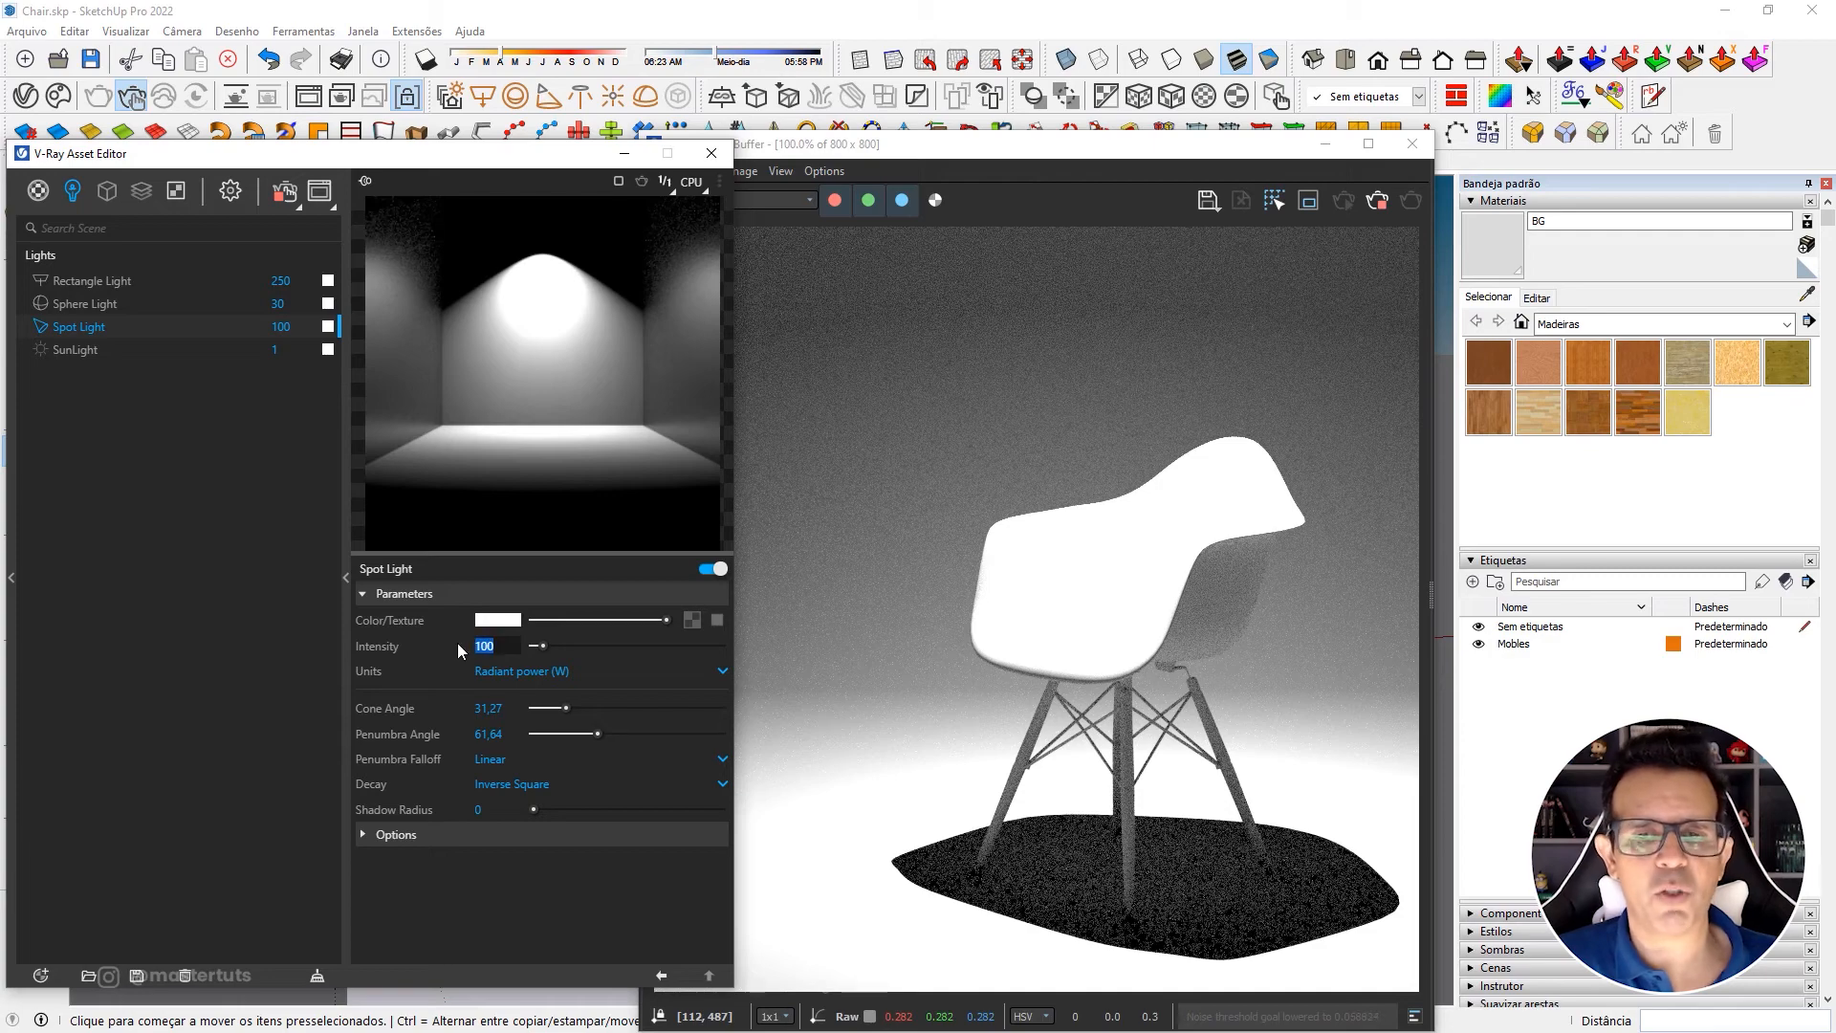
{"action": "type", "text": "50"}
{"action": "key", "text": "Return"}
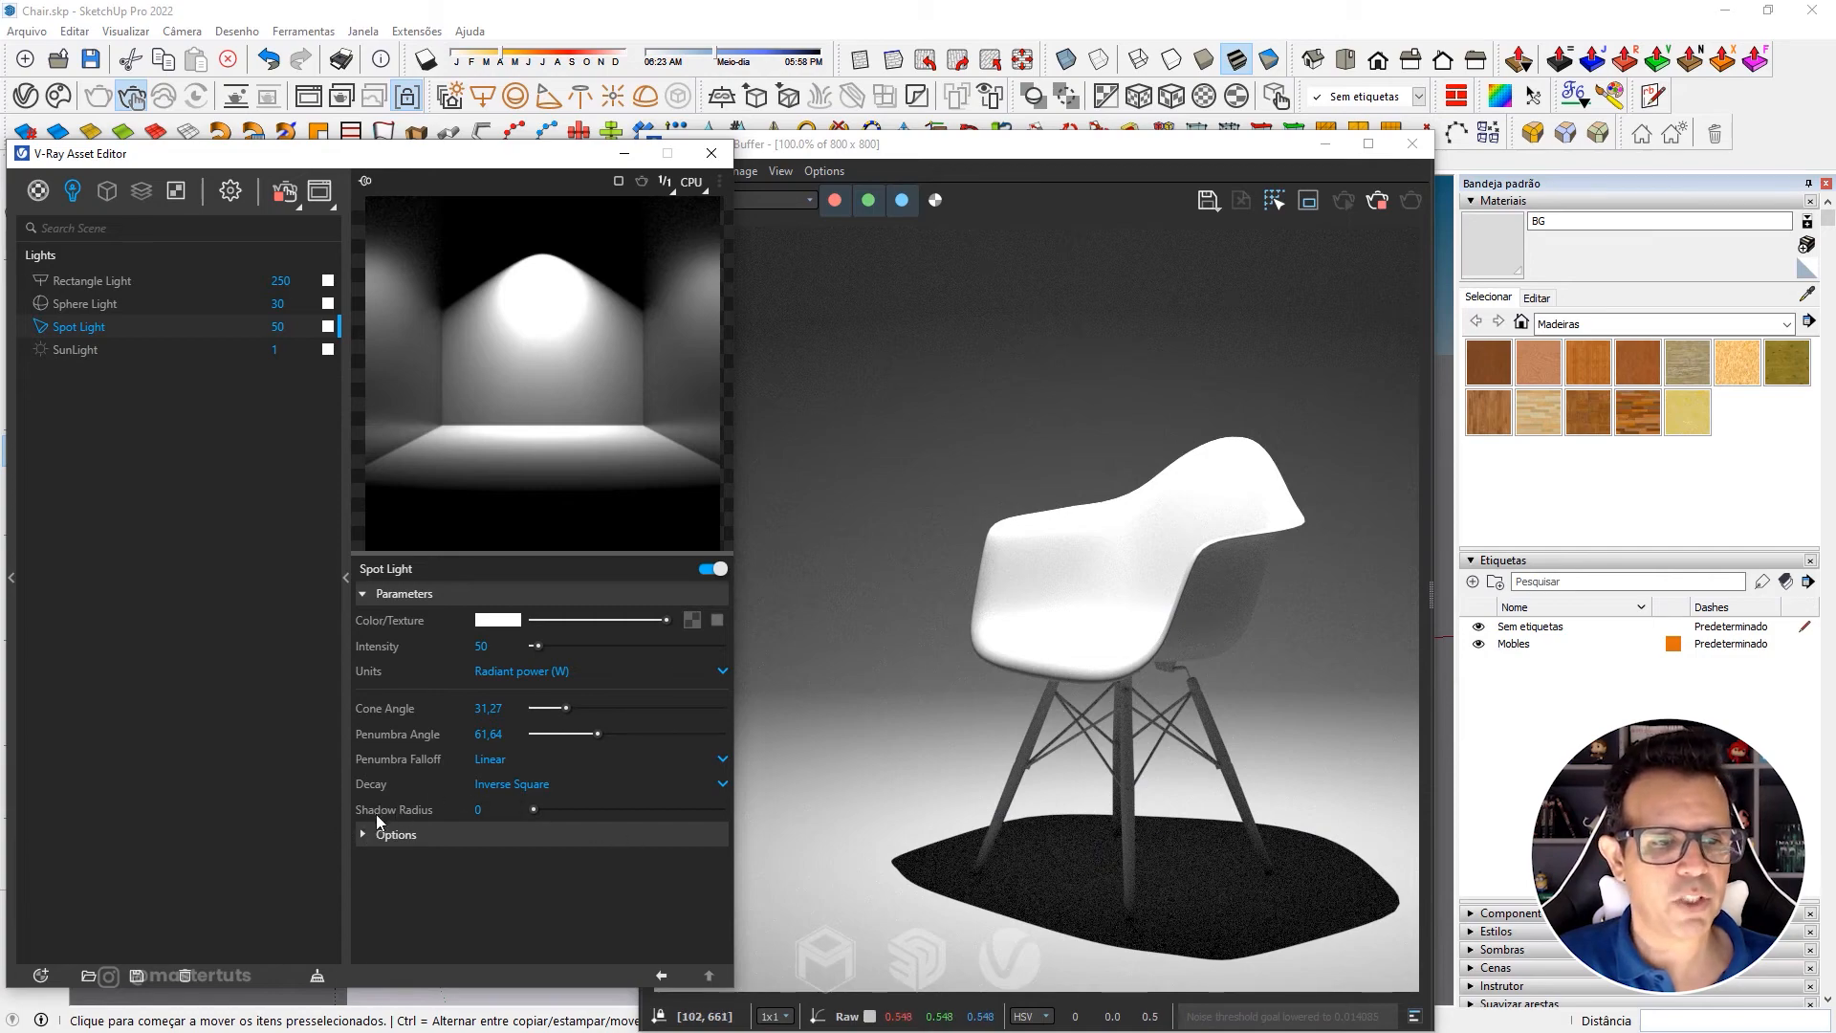
Soften the spot light's shadow by trying a shadow radius of 5, settle on 3, and close the asset editor.
{"action": "left_click_drag", "start_coordinate": [542, 810], "coordinate": [623, 809]}
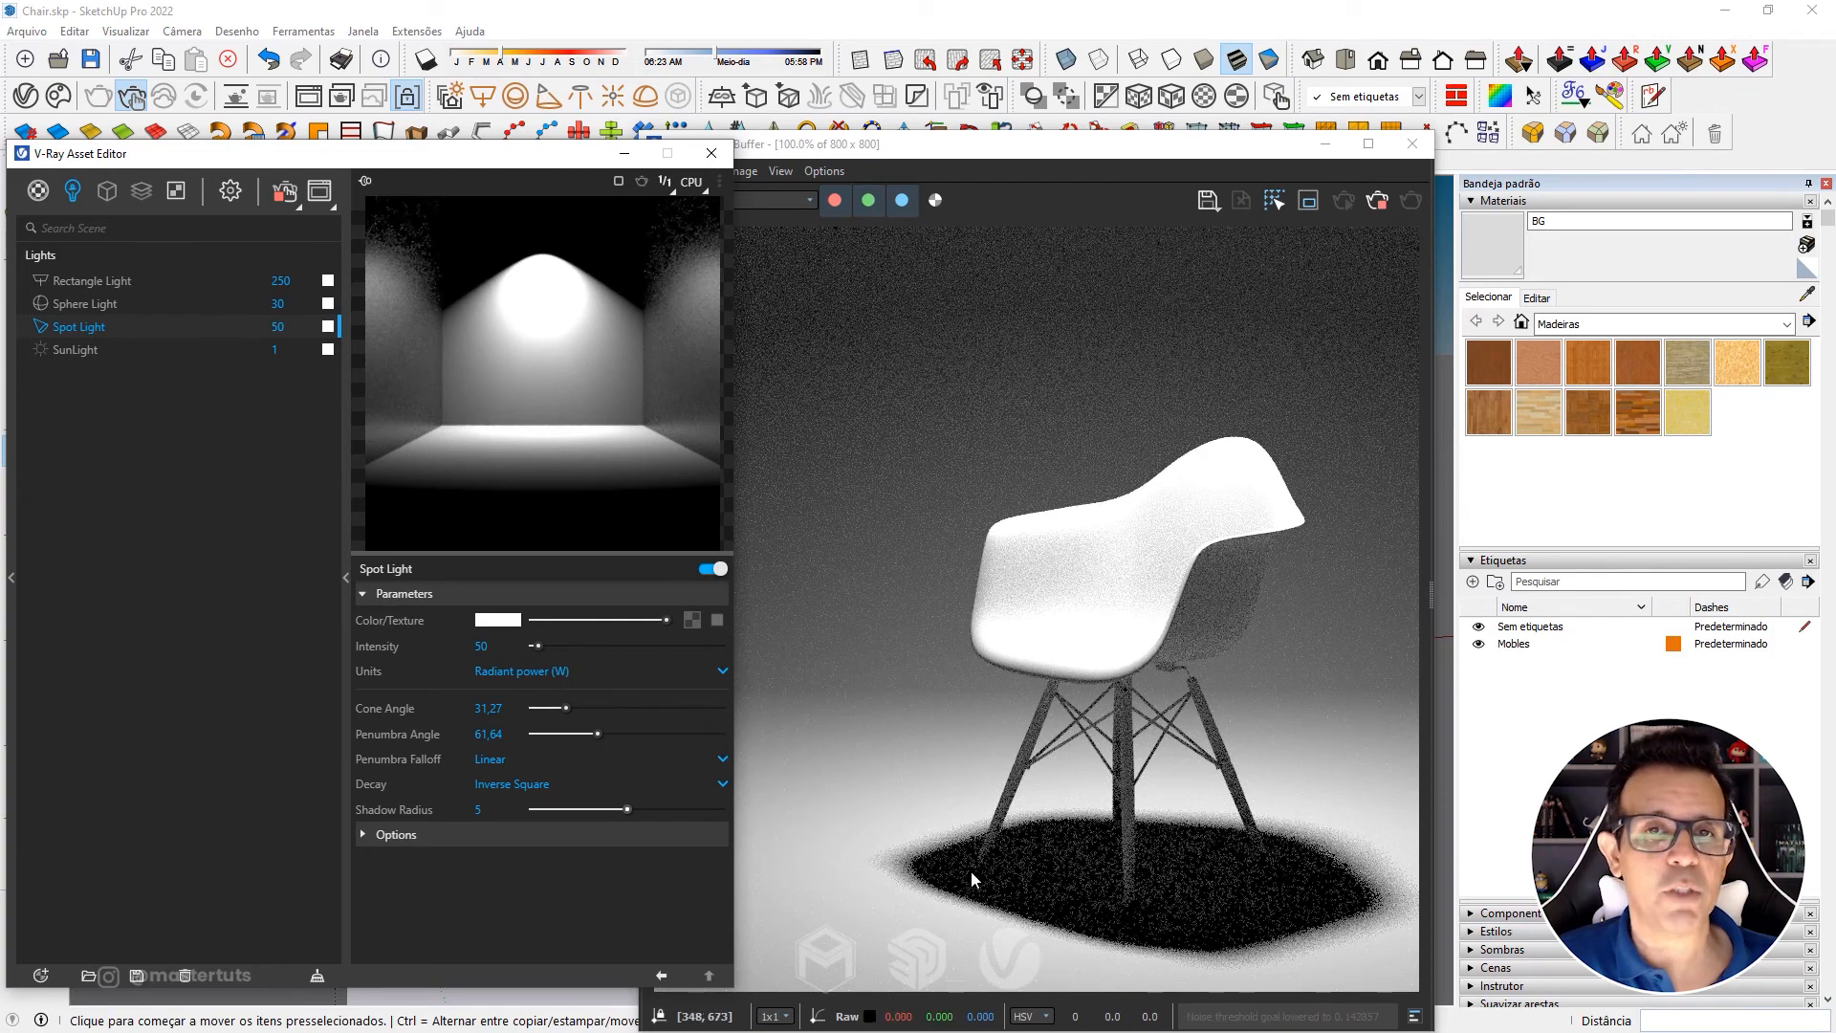
{"action": "left_click", "coordinate": [593, 809]}
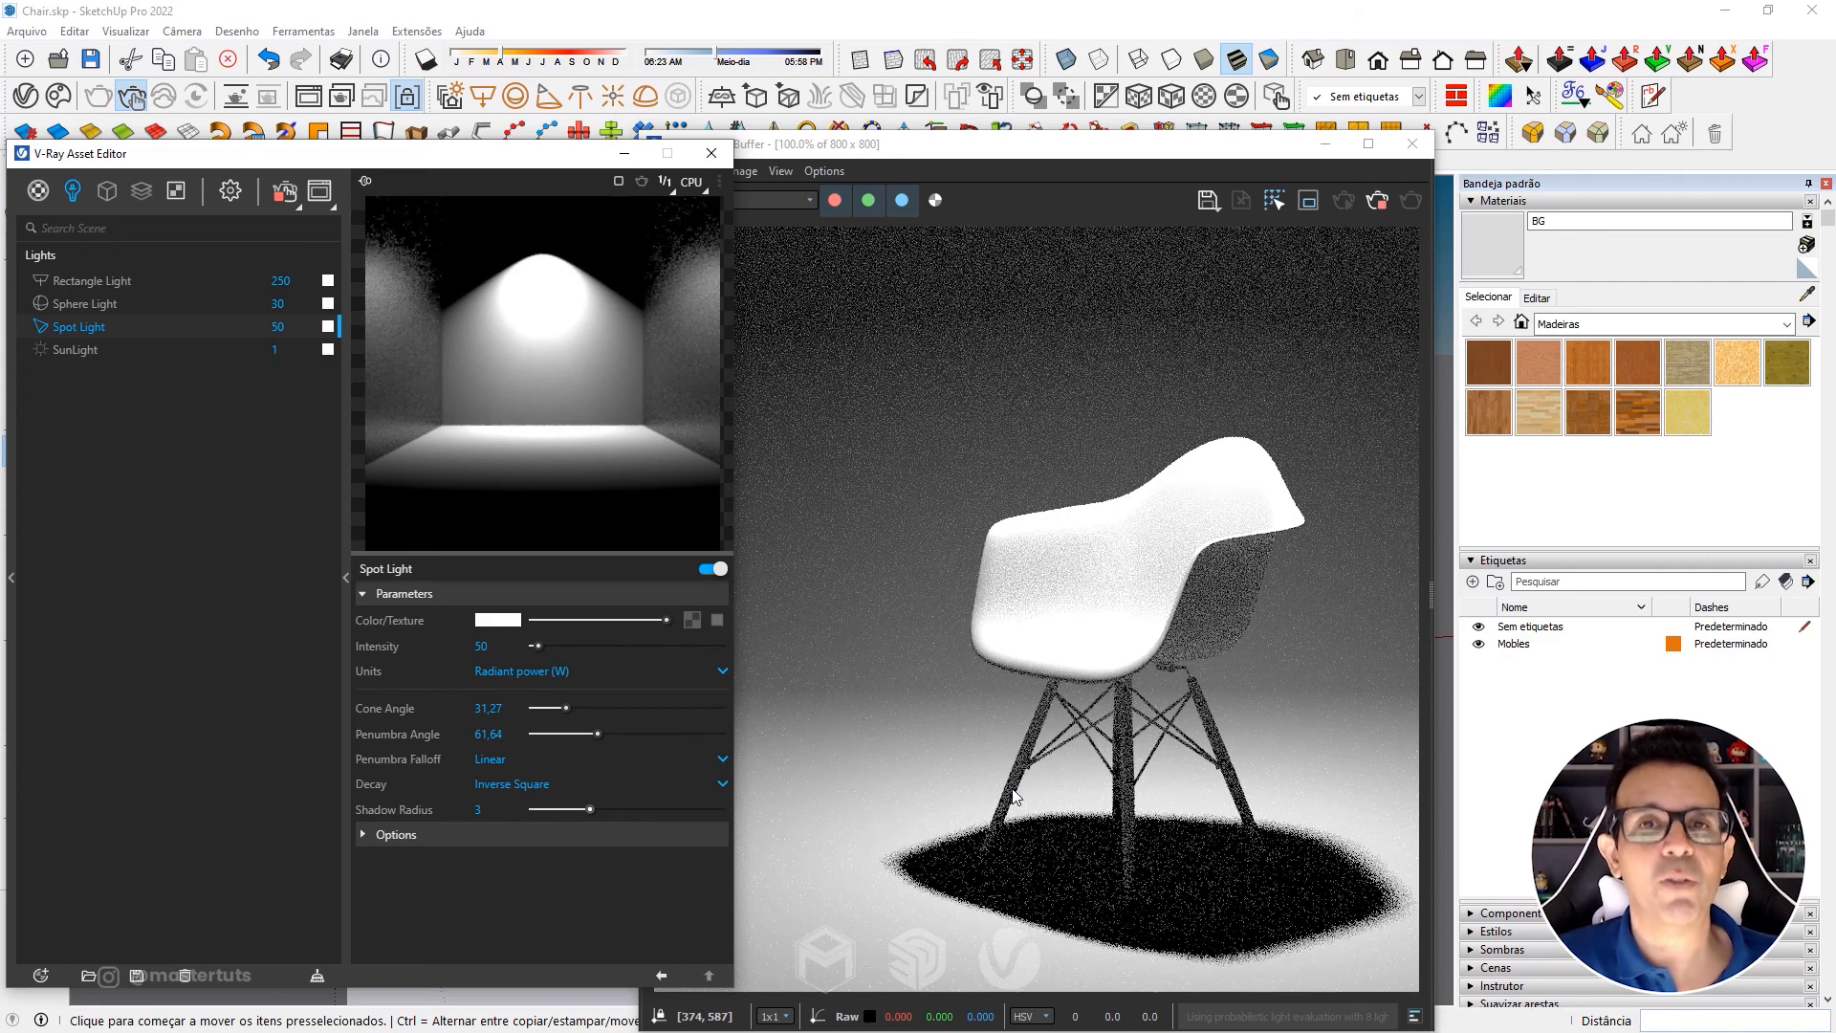
{"action": "left_click", "coordinate": [716, 154]}
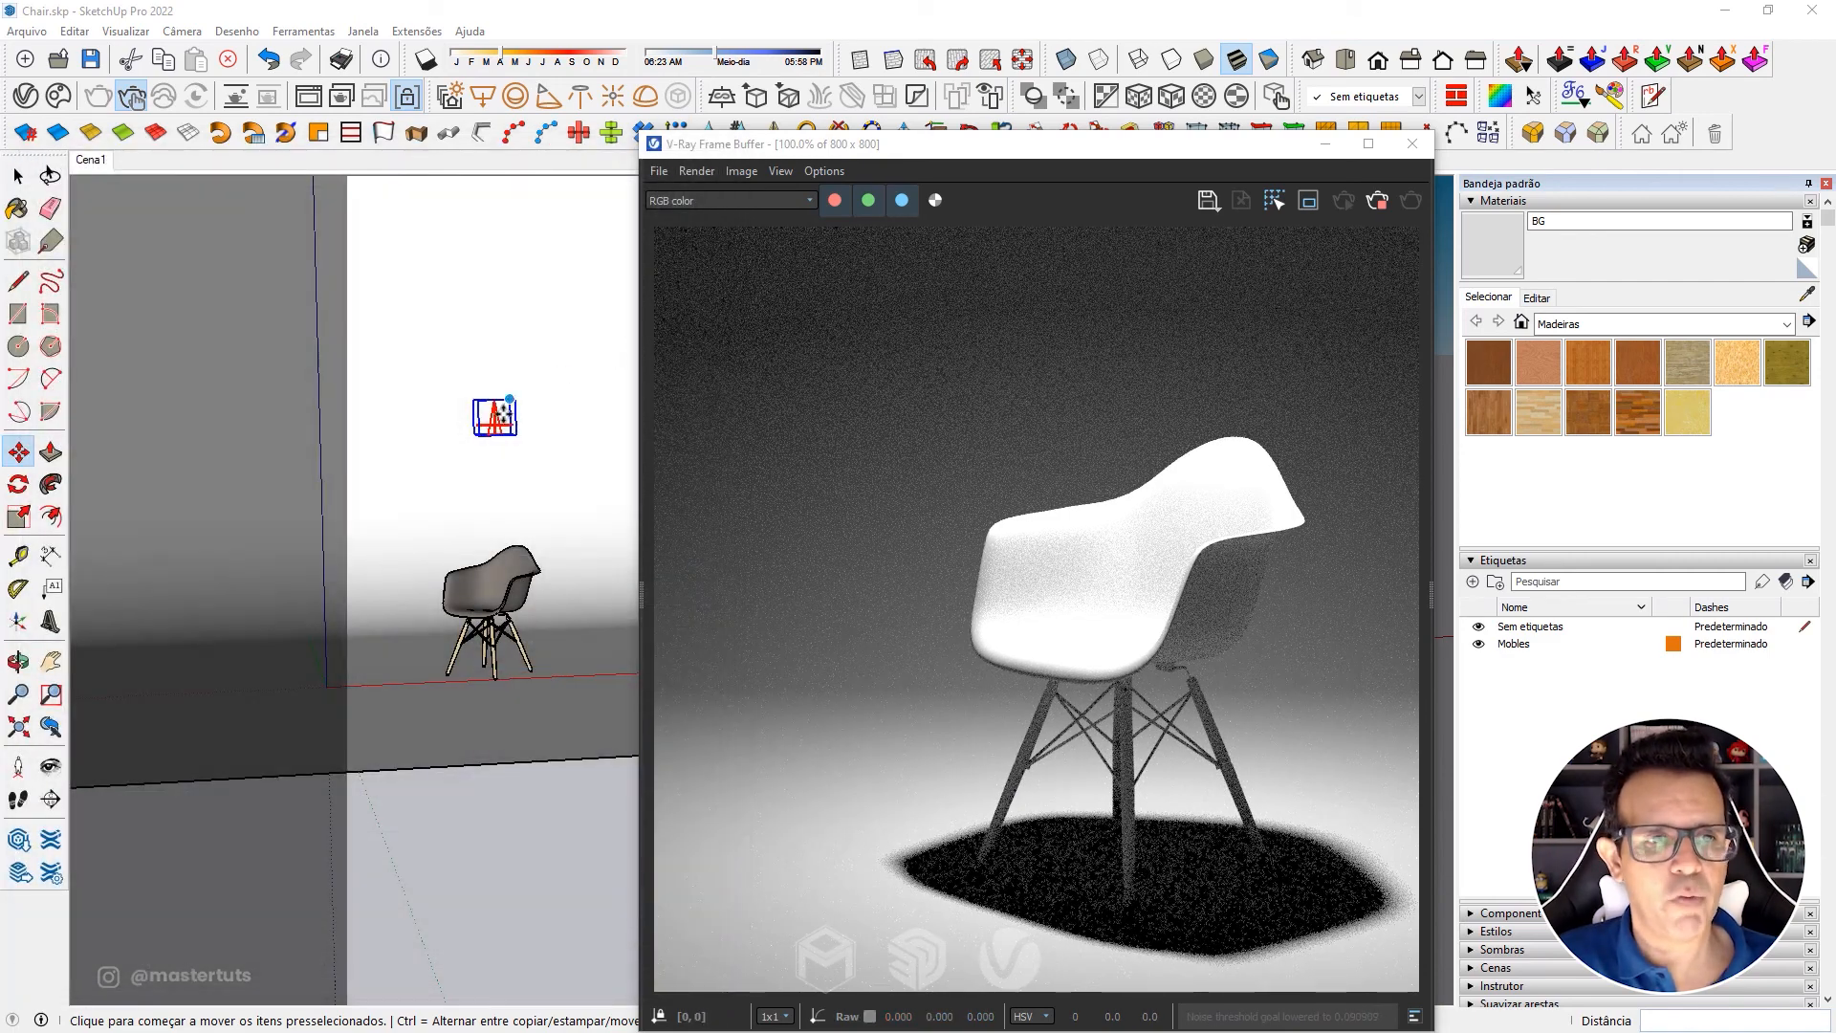
Delete the spot light from the model.
{"action": "left_click", "coordinate": [16, 182]}
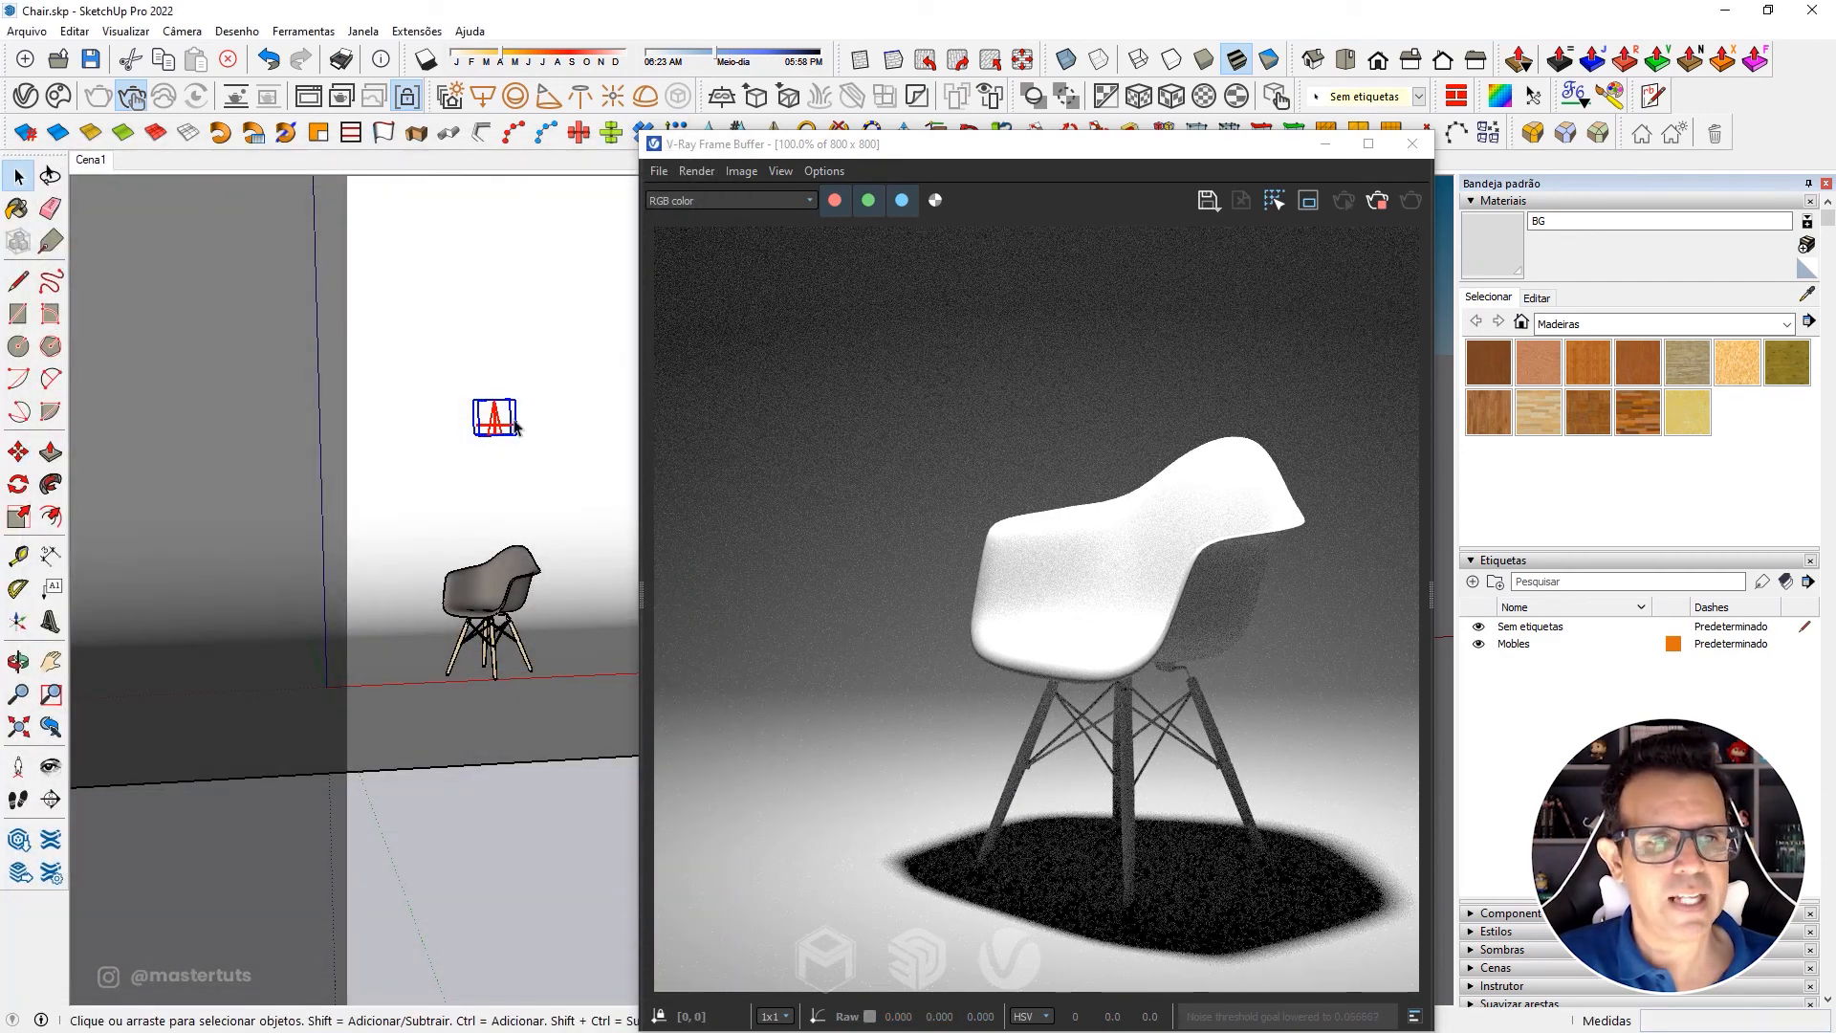
{"action": "key", "text": "Delete"}
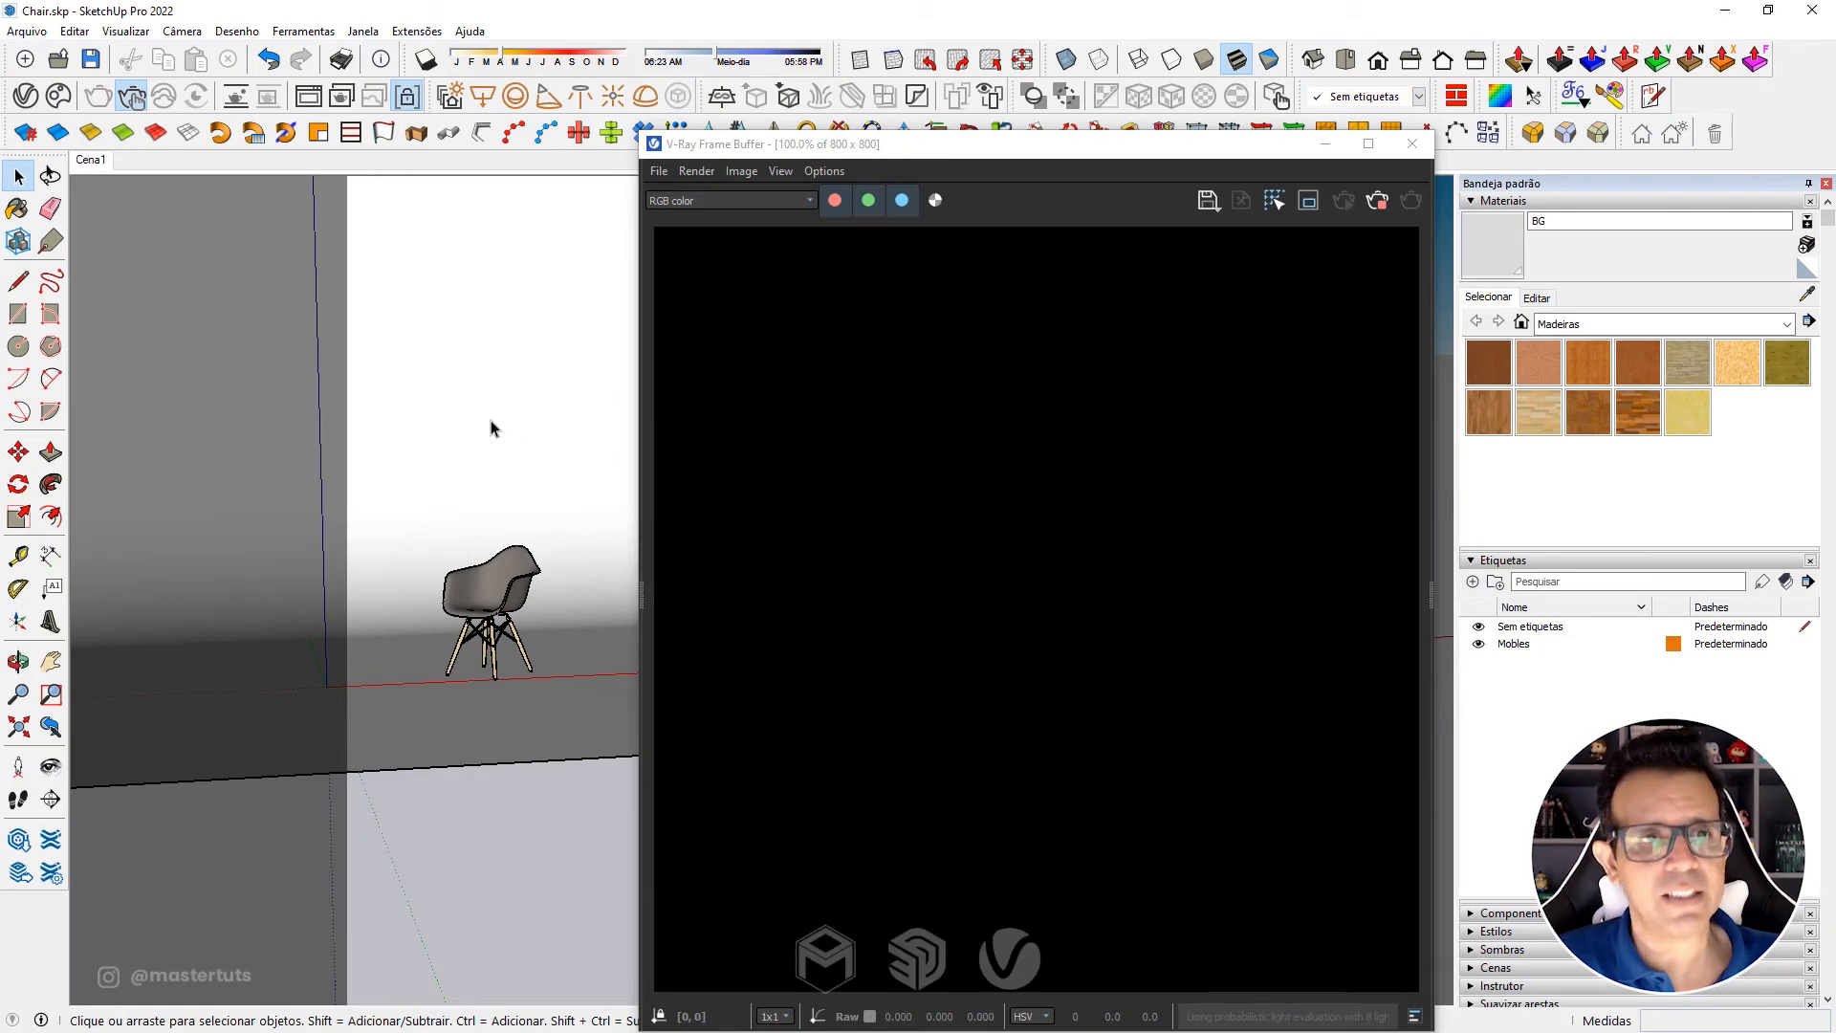
Create an IES light from the 20.ies file in the ies folder and place it on the chair's backrest.
{"action": "left_click", "coordinate": [582, 99]}
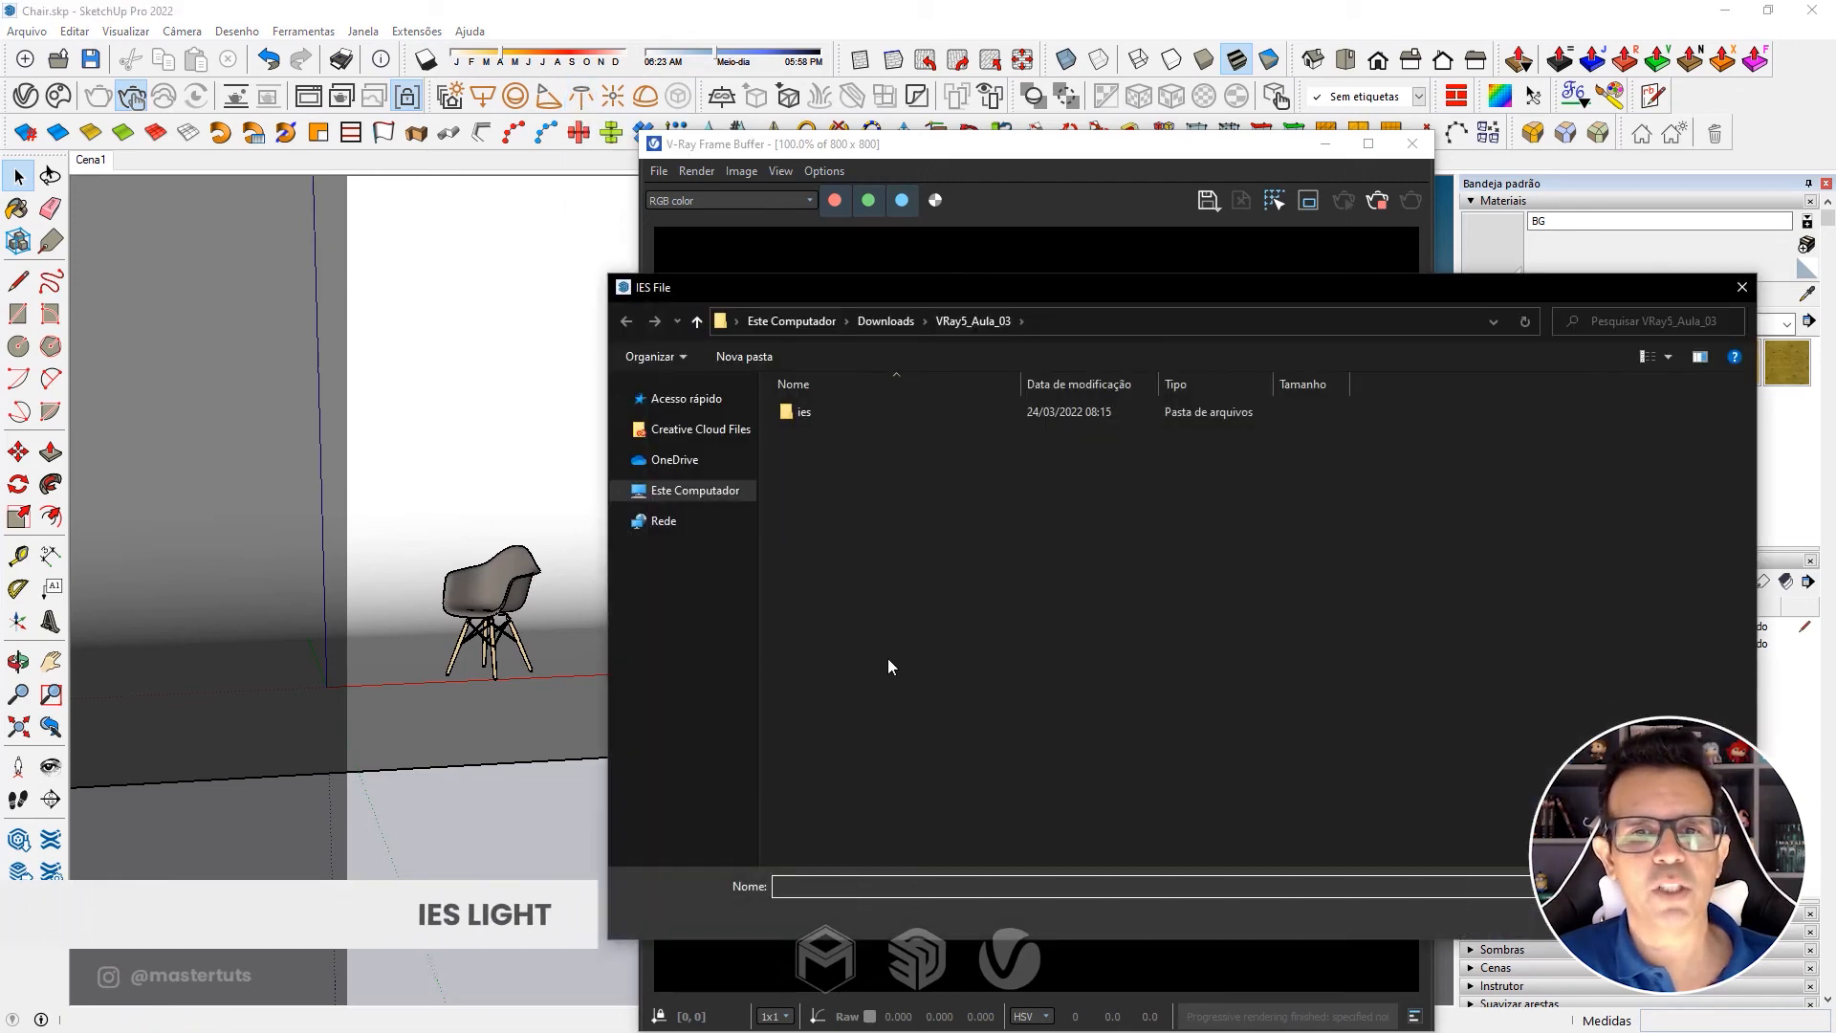
{"action": "double_click", "coordinate": [824, 417]}
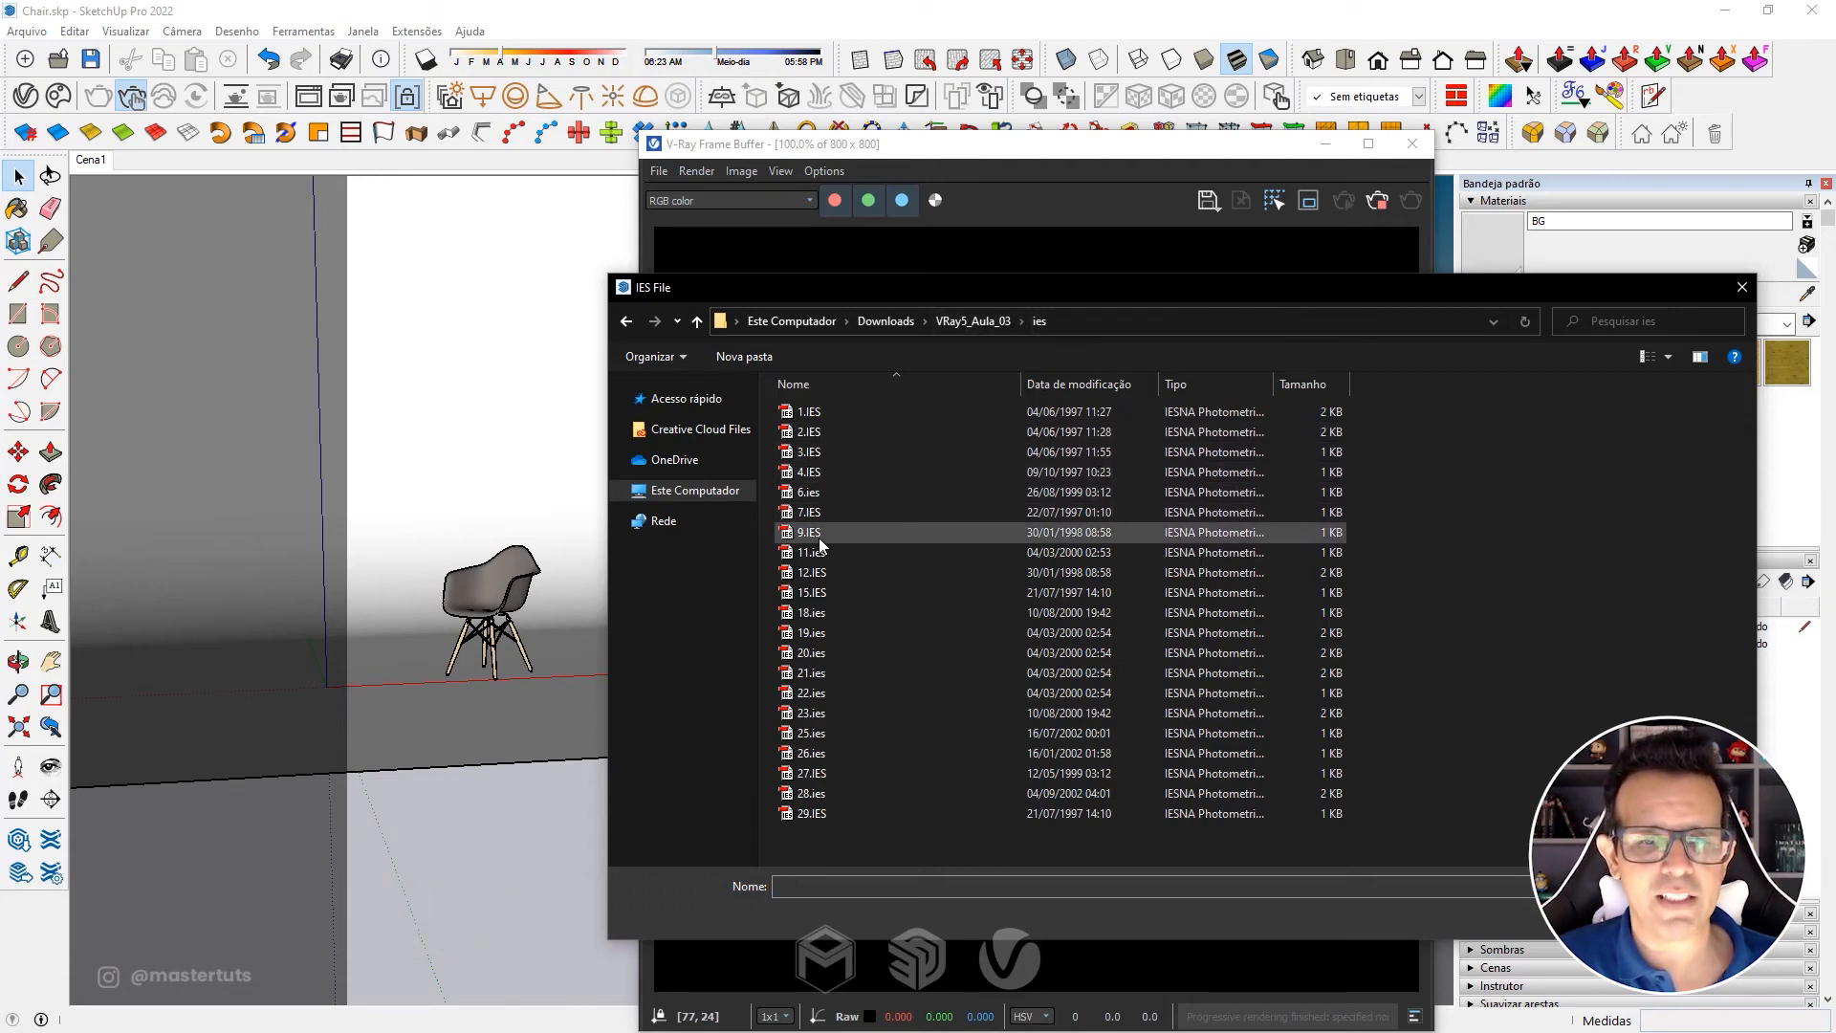
{"action": "left_click", "coordinate": [811, 613]}
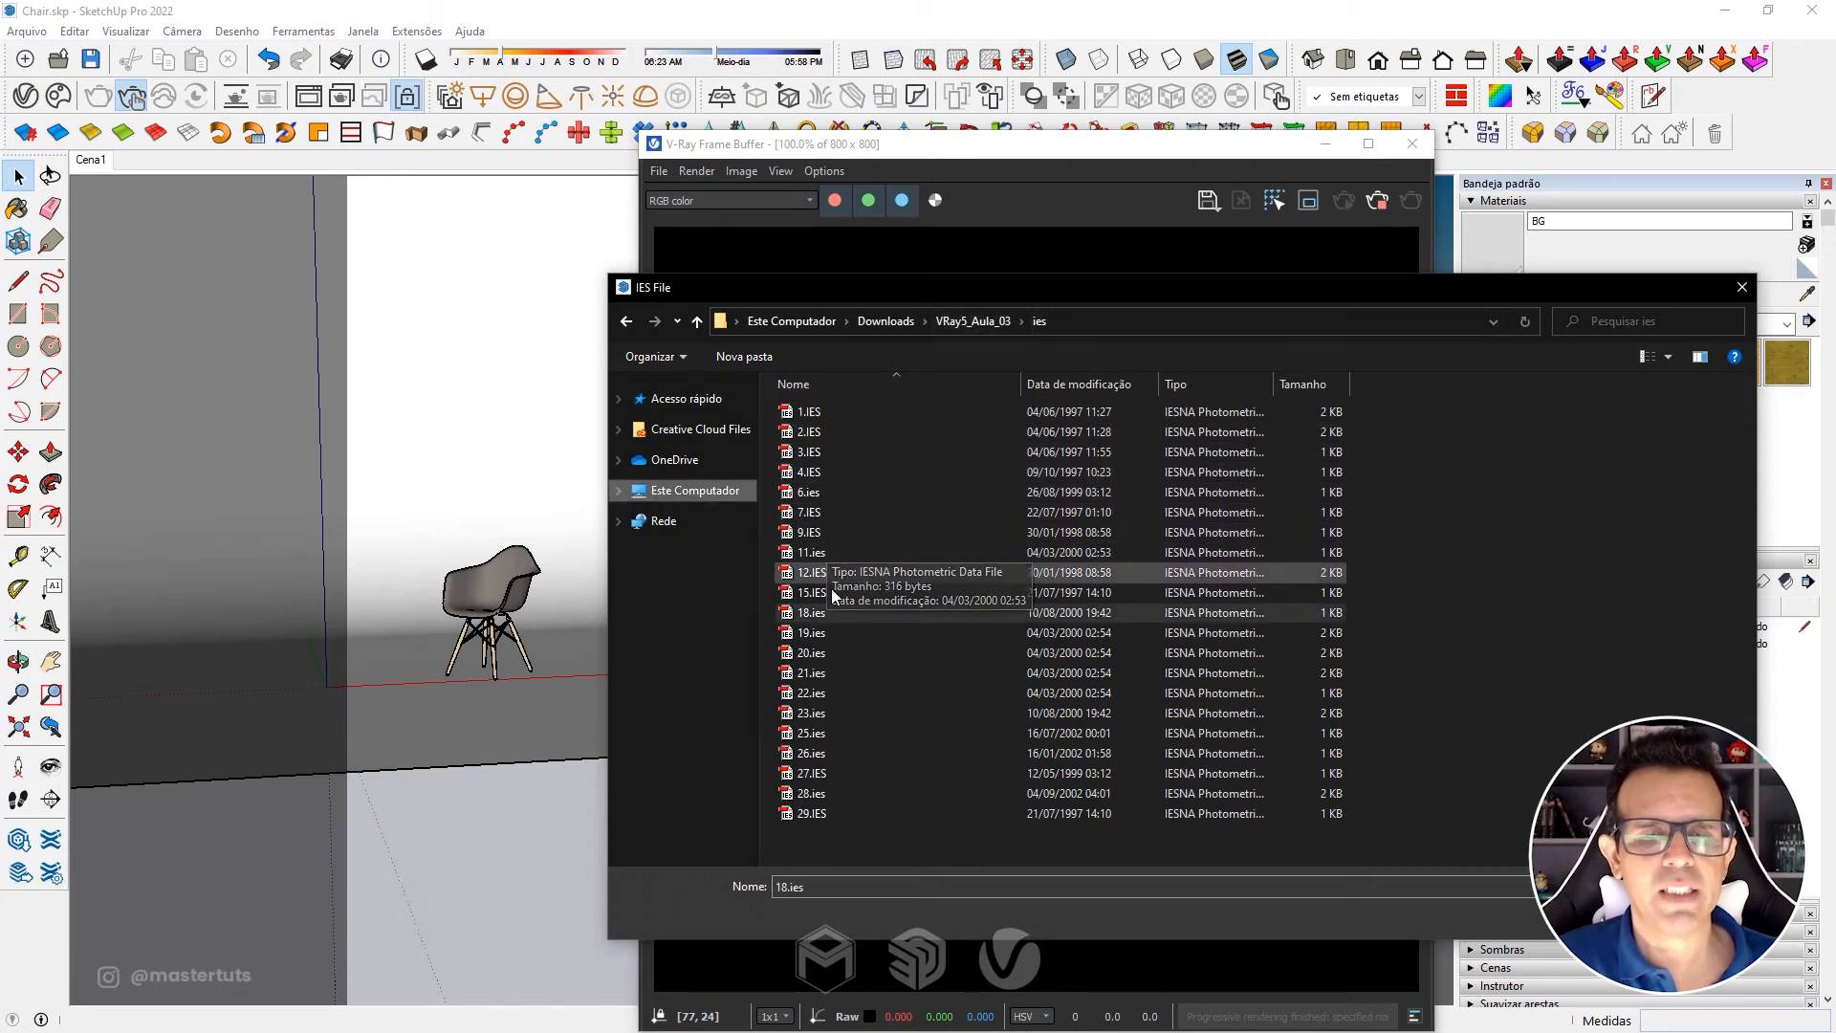
{"action": "left_click", "coordinate": [811, 653]}
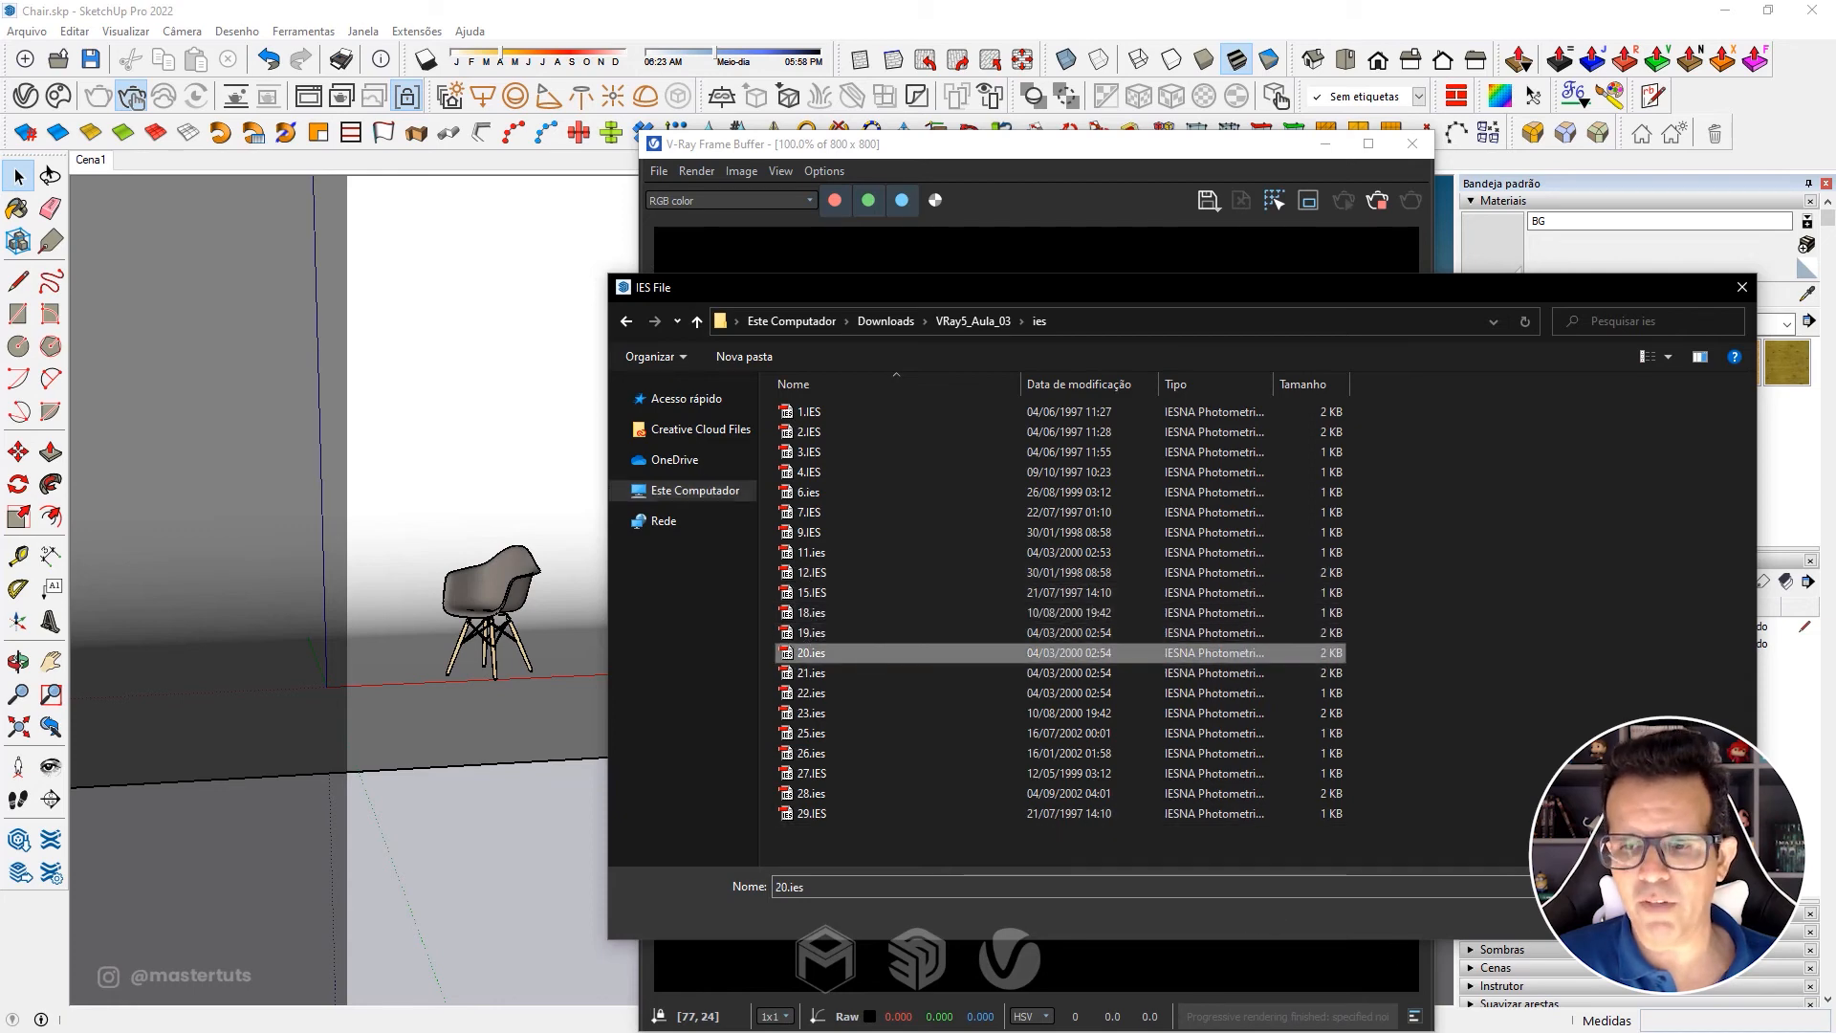
{"action": "left_click", "coordinate": [1612, 916]}
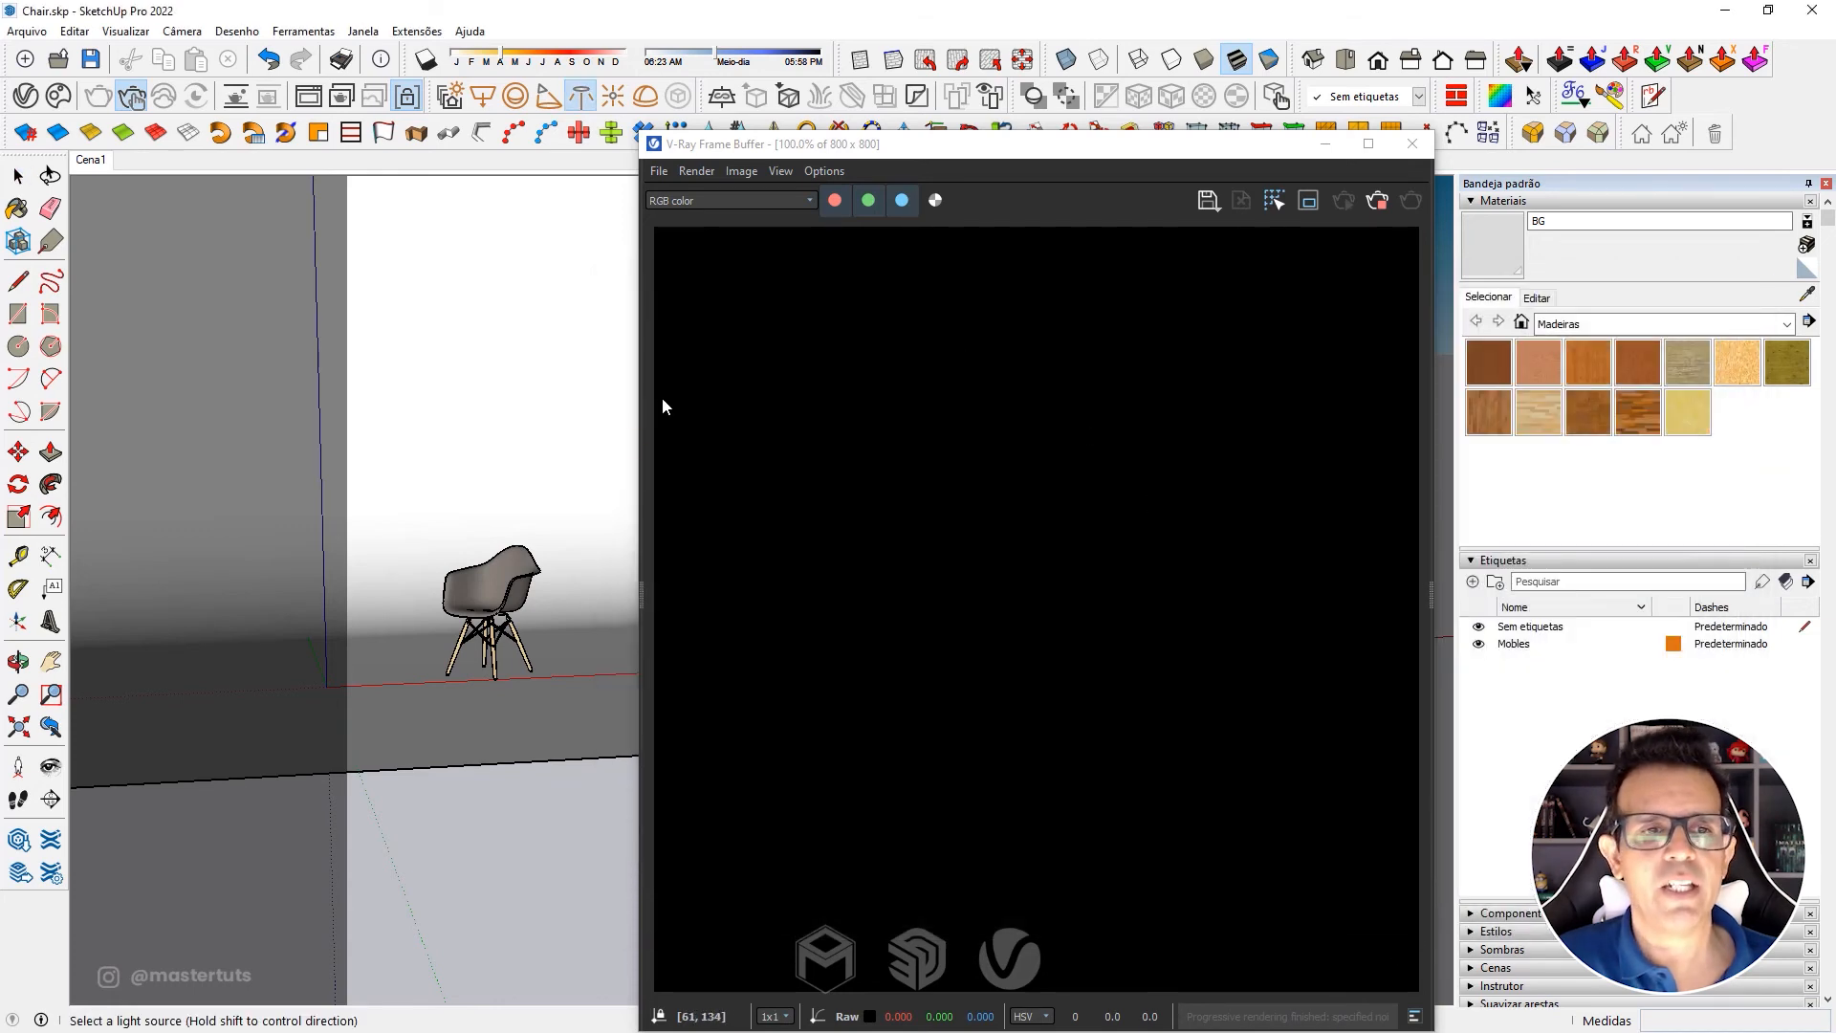
{"action": "left_click", "coordinate": [524, 551]}
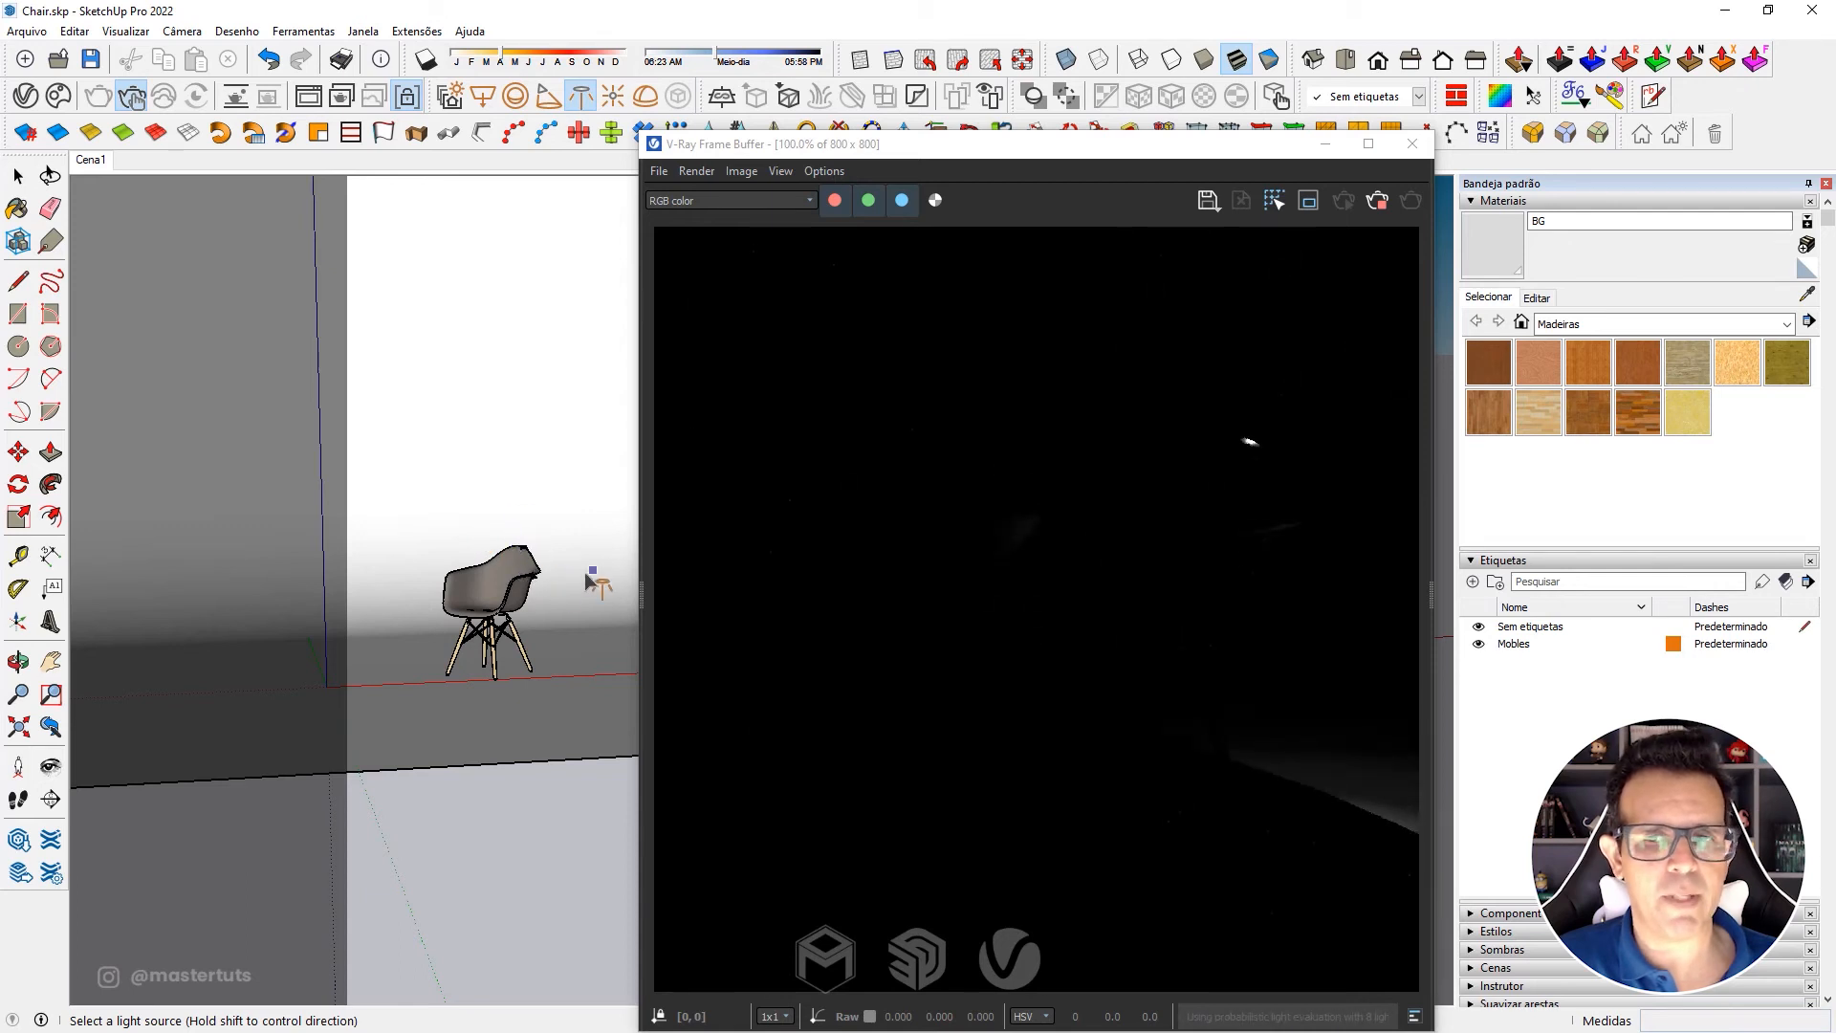
Move the IES light off the chair's backrest and raise it into the air above the seat.
{"action": "key", "text": "space"}
{"action": "key", "text": "m"}
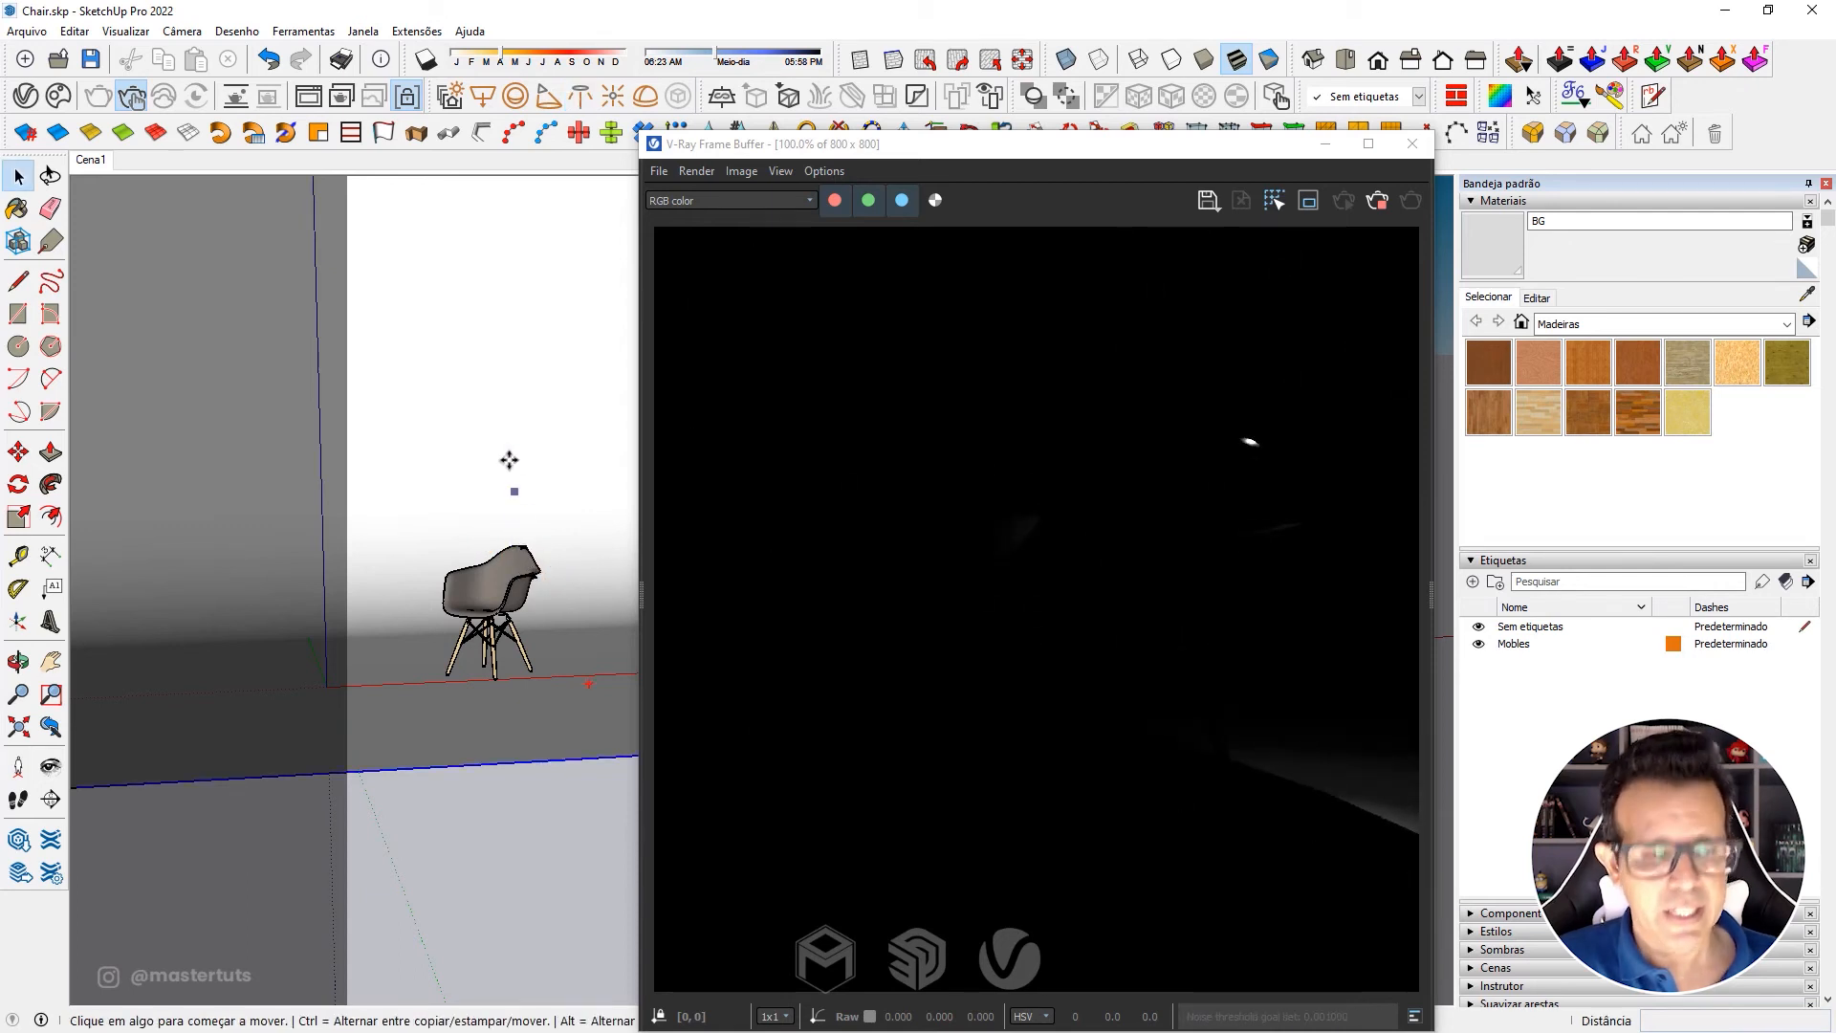
{"action": "left_click", "coordinate": [508, 452]}
{"action": "key", "text": "Escape"}
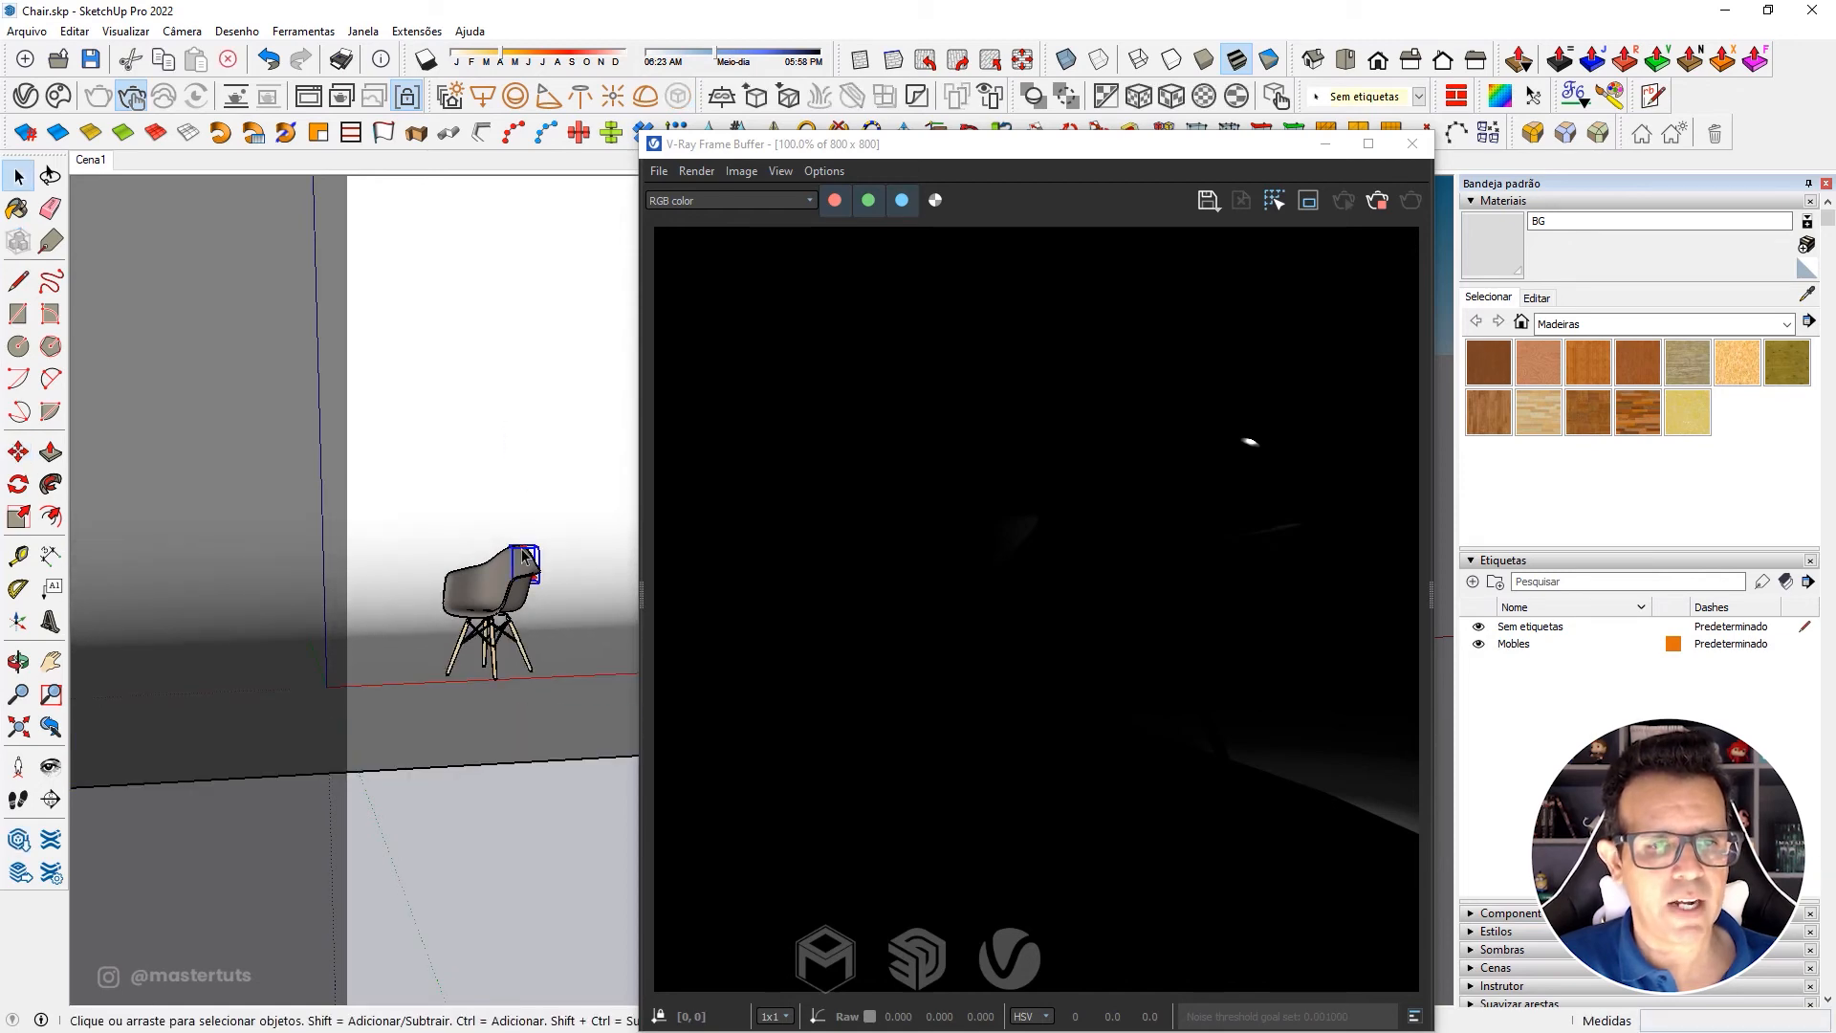
{"action": "left_click", "coordinate": [506, 482]}
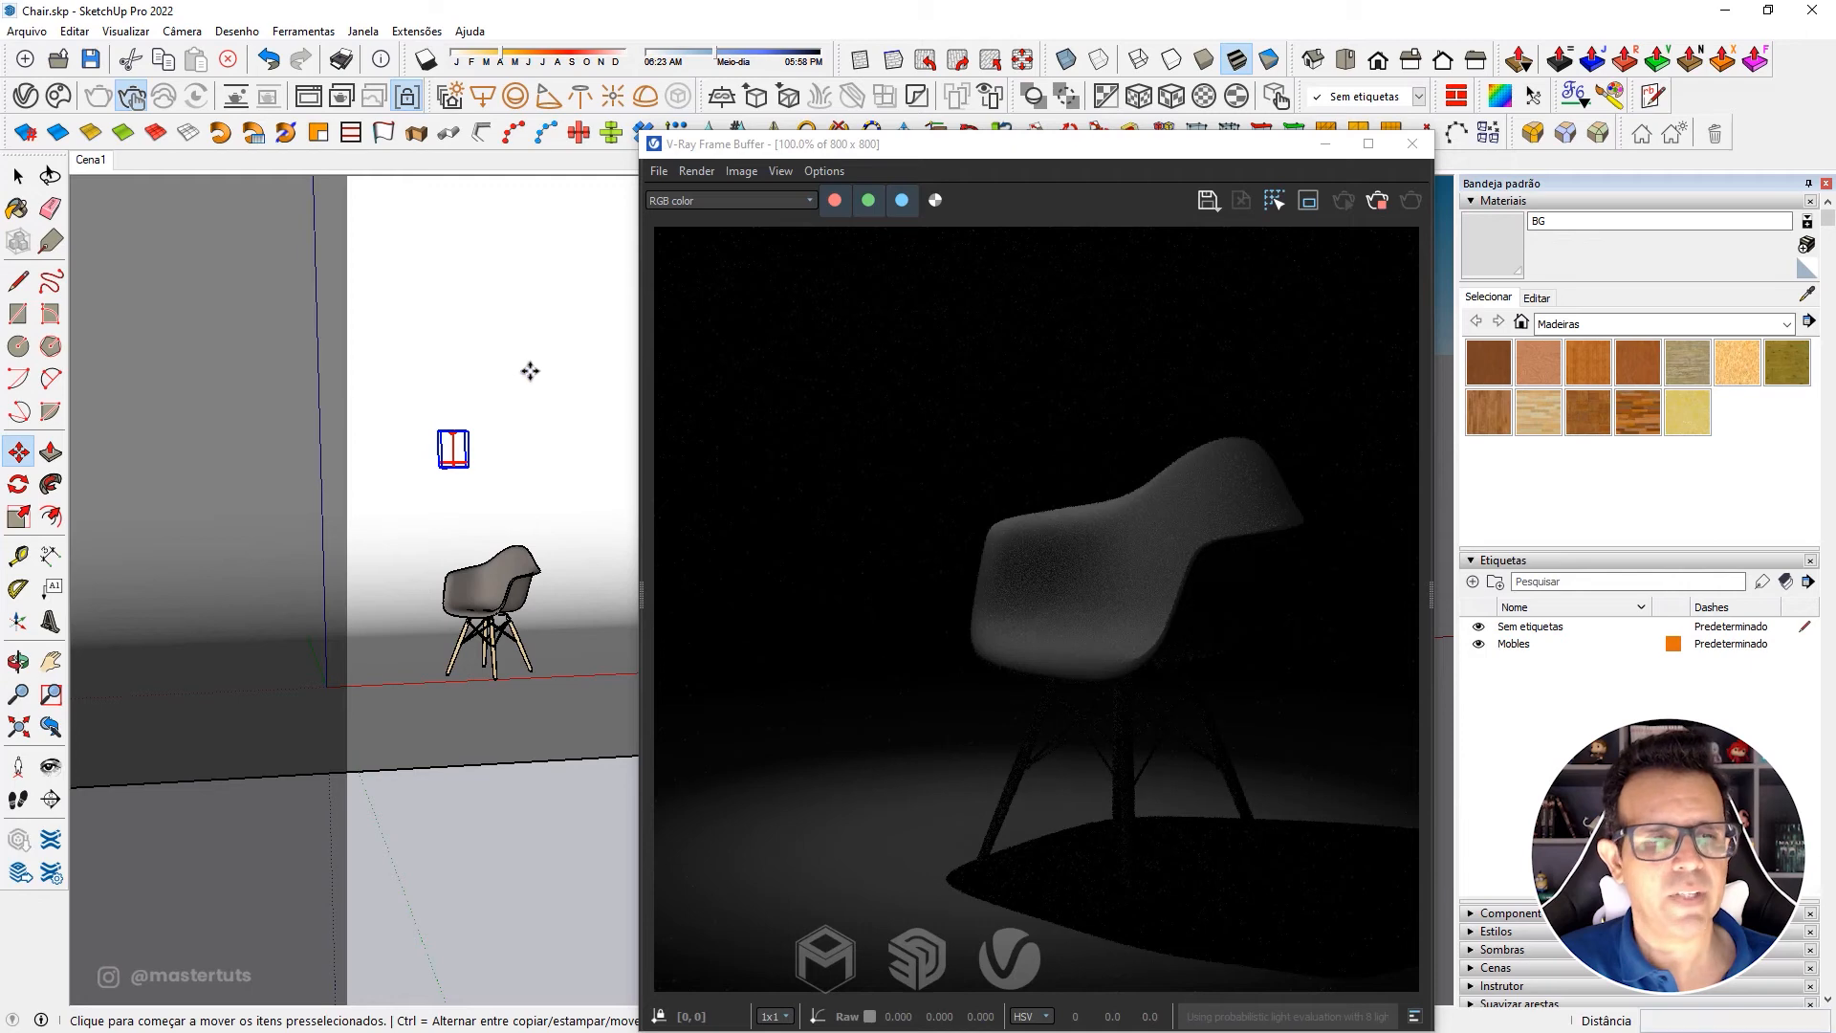
{"action": "left_click", "coordinate": [521, 372]}
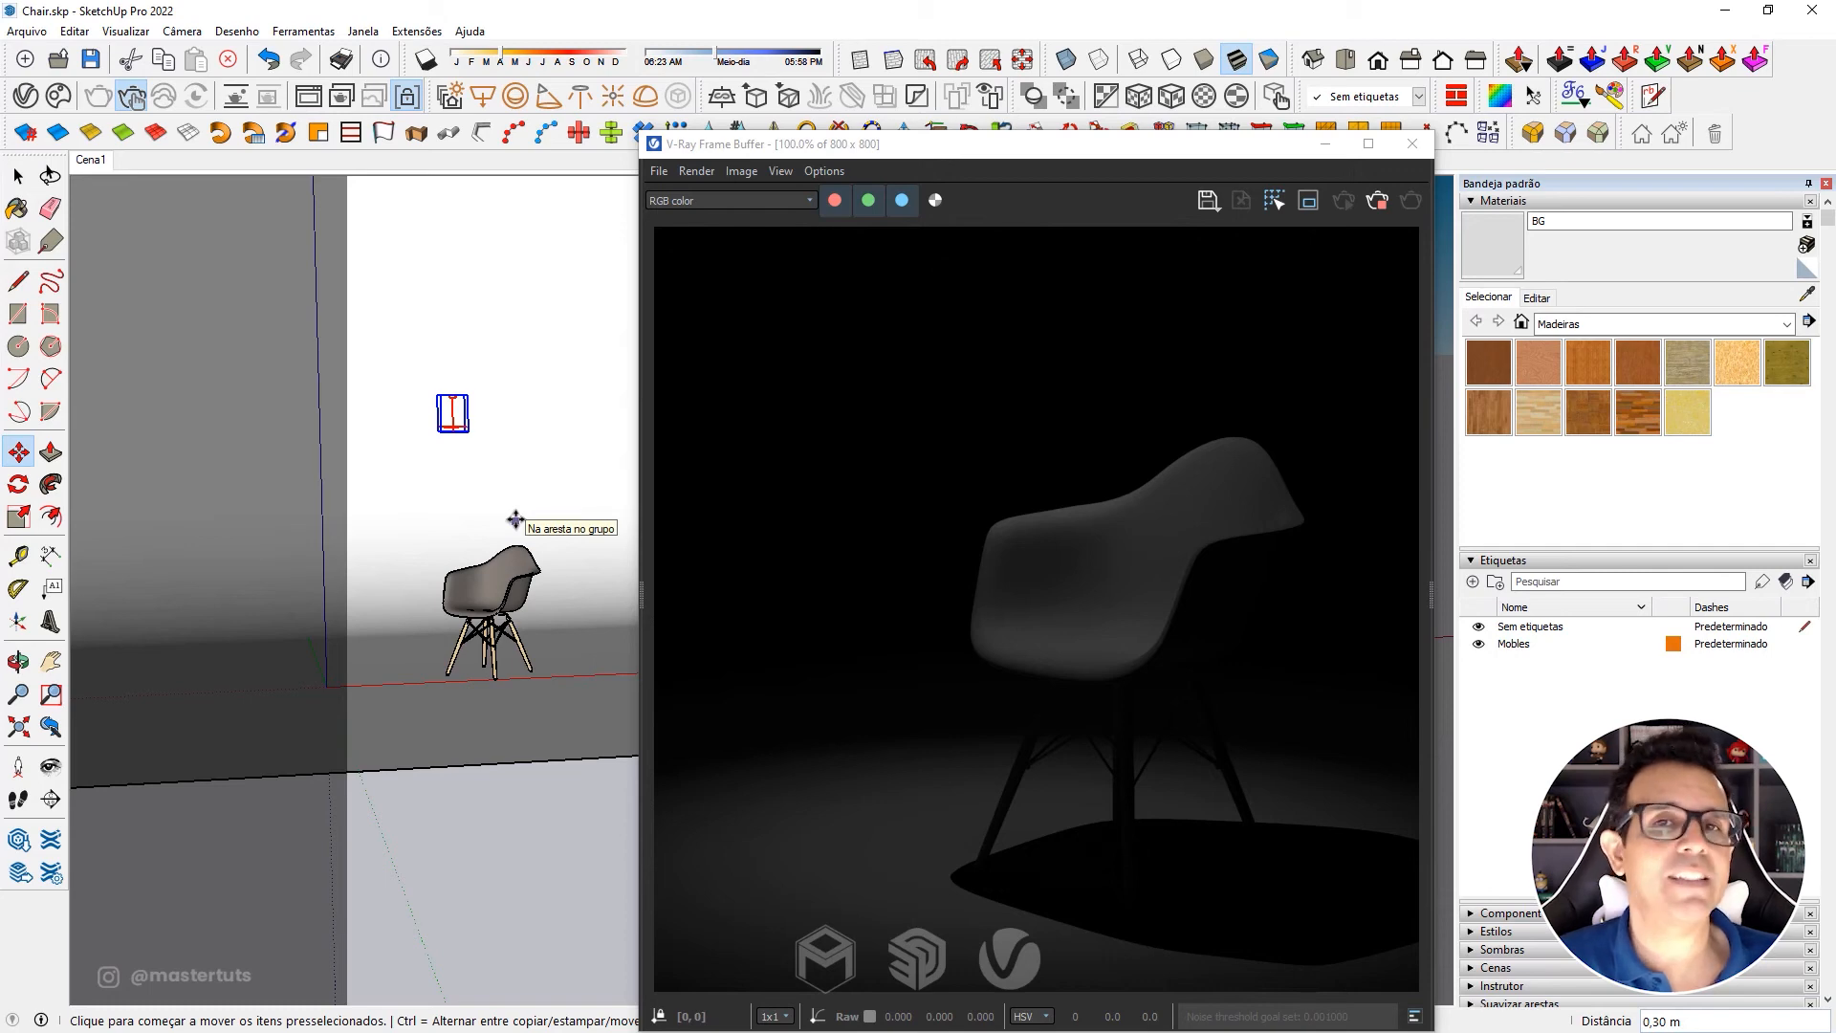
Move the IES light about 3.41 m back behind the chair, close to the backdrop wall.
{"action": "middle_click_drag", "start_coordinate": [518, 517], "coordinate": [885, 604]}
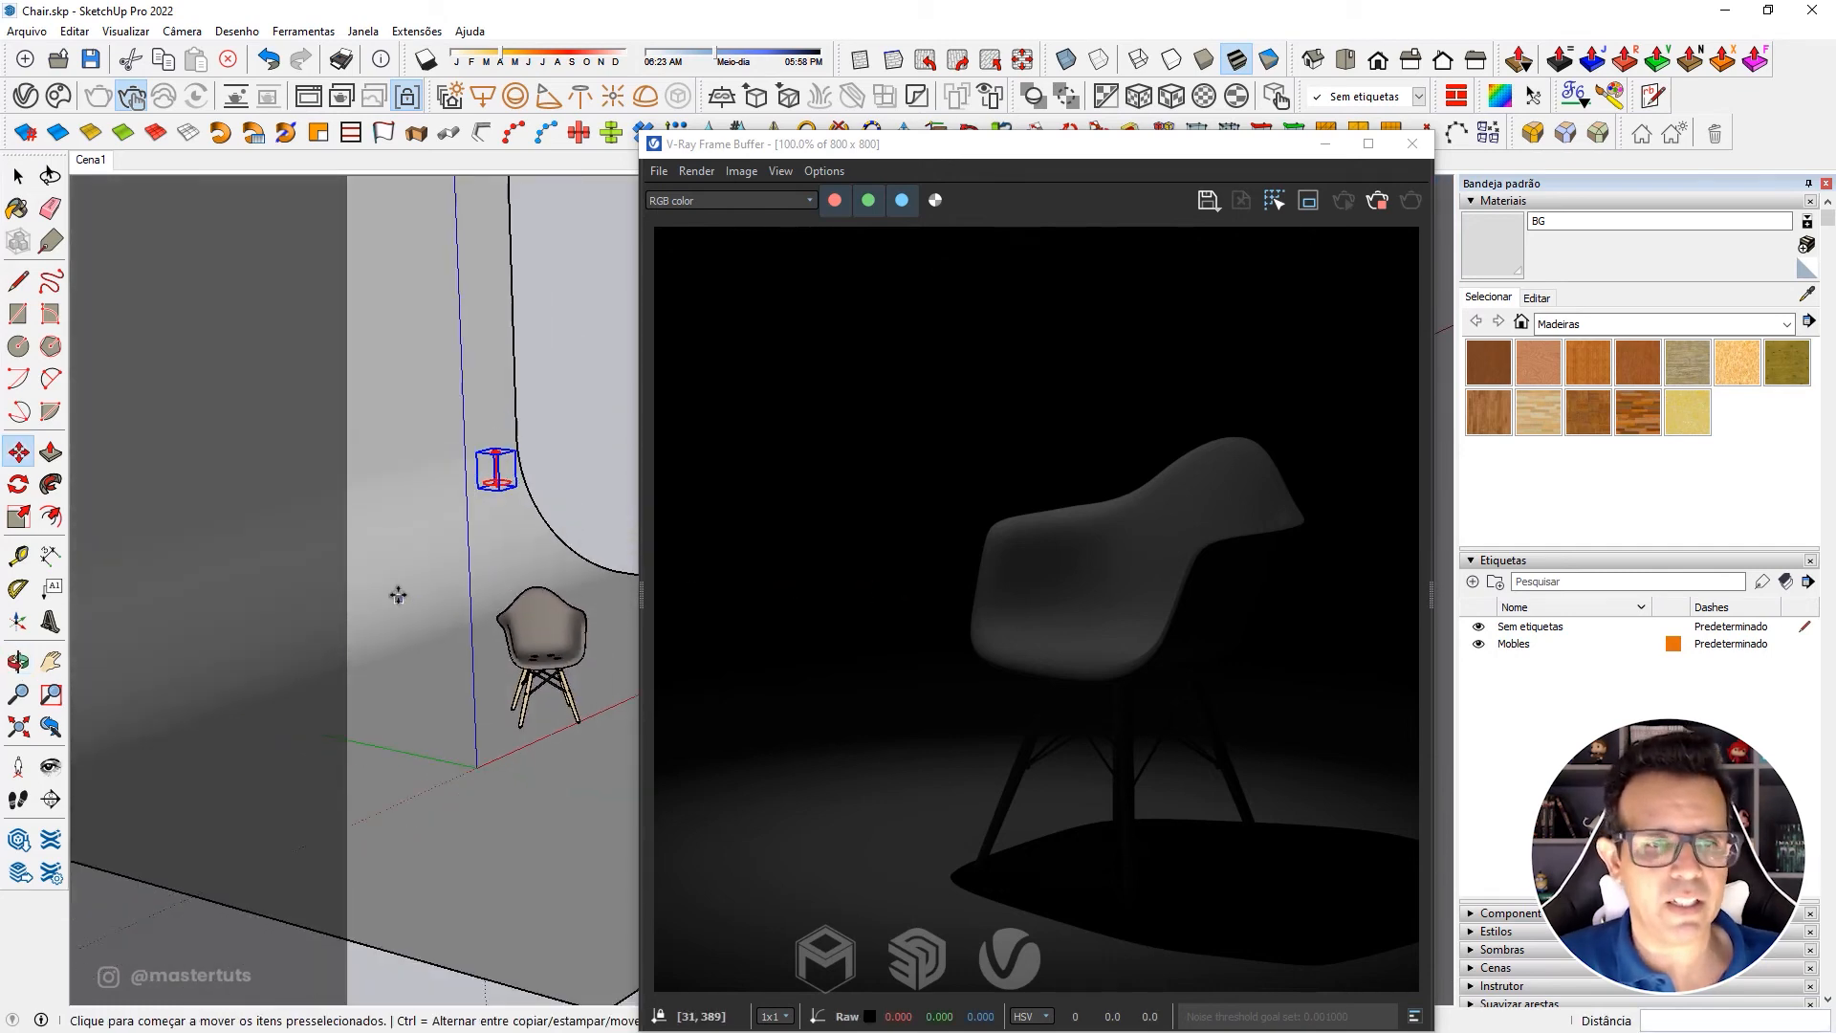
{"action": "mouse_move", "coordinate": [398, 594]}
{"action": "middle_mouse_down"}
{"action": "mouse_move", "coordinate": [565, 651]}
{"action": "mouse_move", "coordinate": [670, 658]}
{"action": "middle_mouse_up"}
{"action": "scroll", "coordinate": [514, 605], "scroll_direction": "down", "scroll_amount": 4}
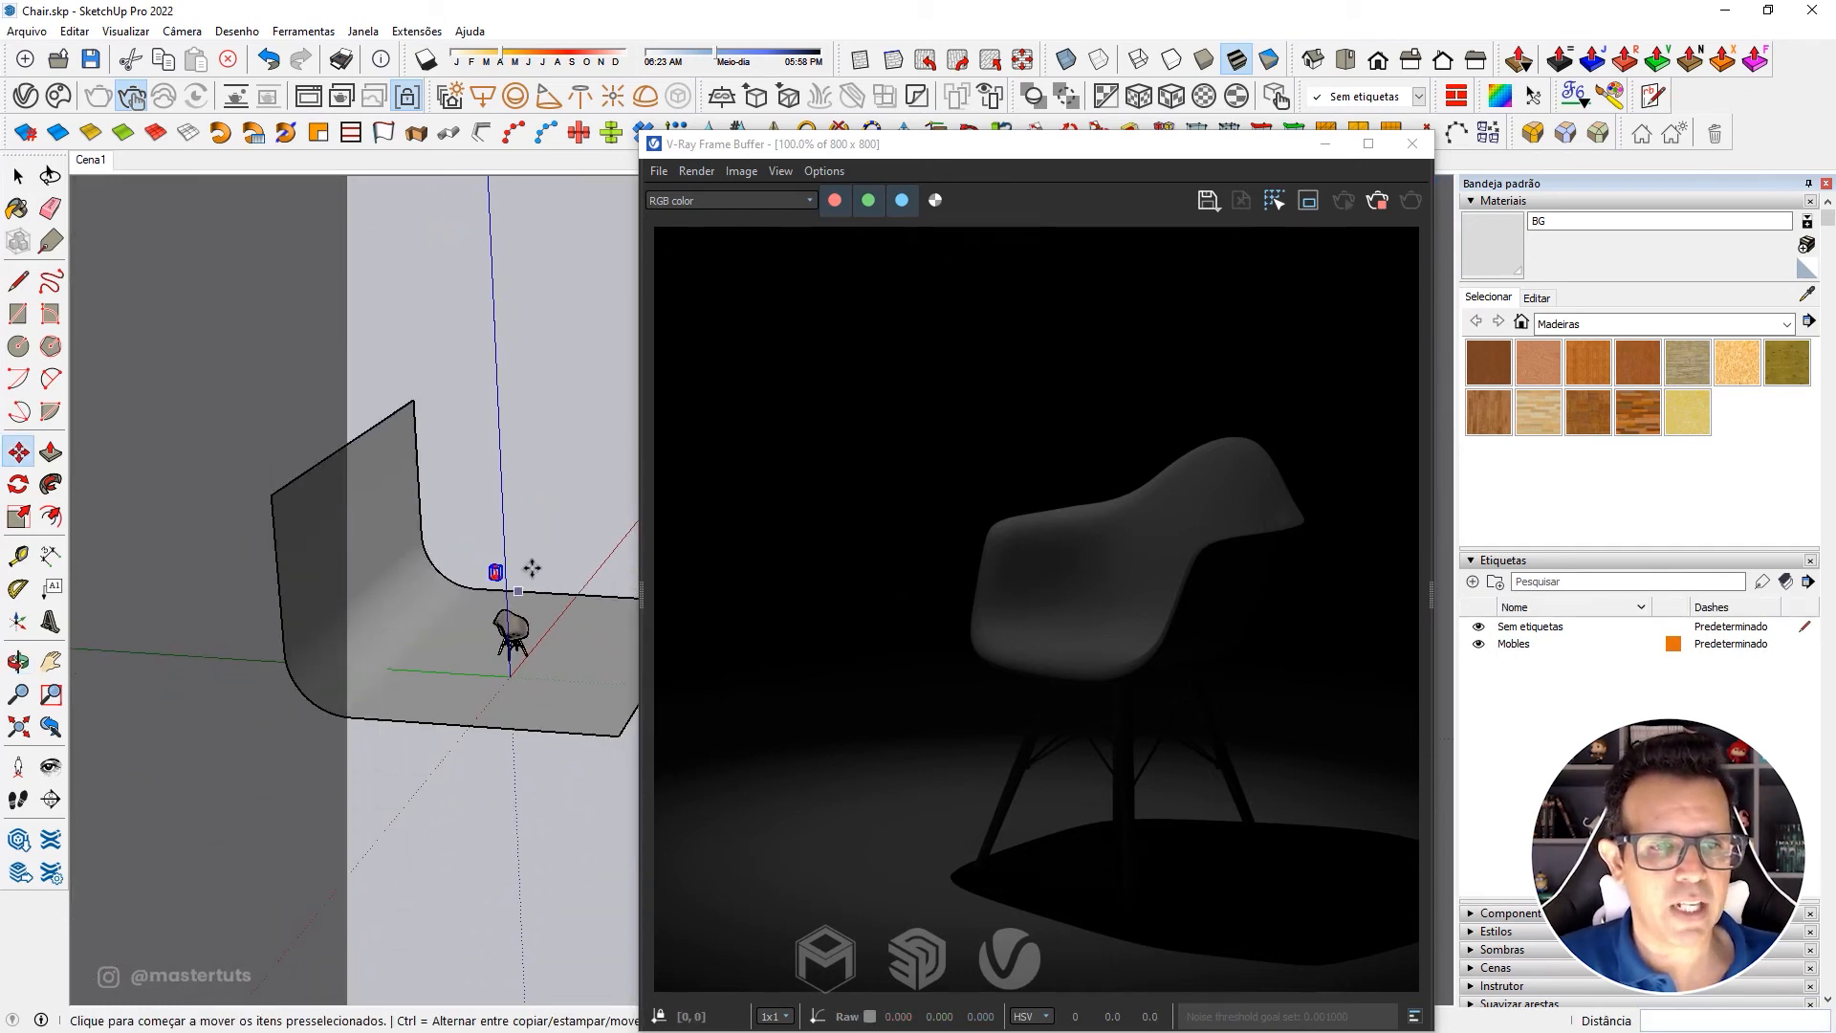
{"action": "left_click", "coordinate": [588, 475]}
{"action": "left_click", "coordinate": [498, 468]}
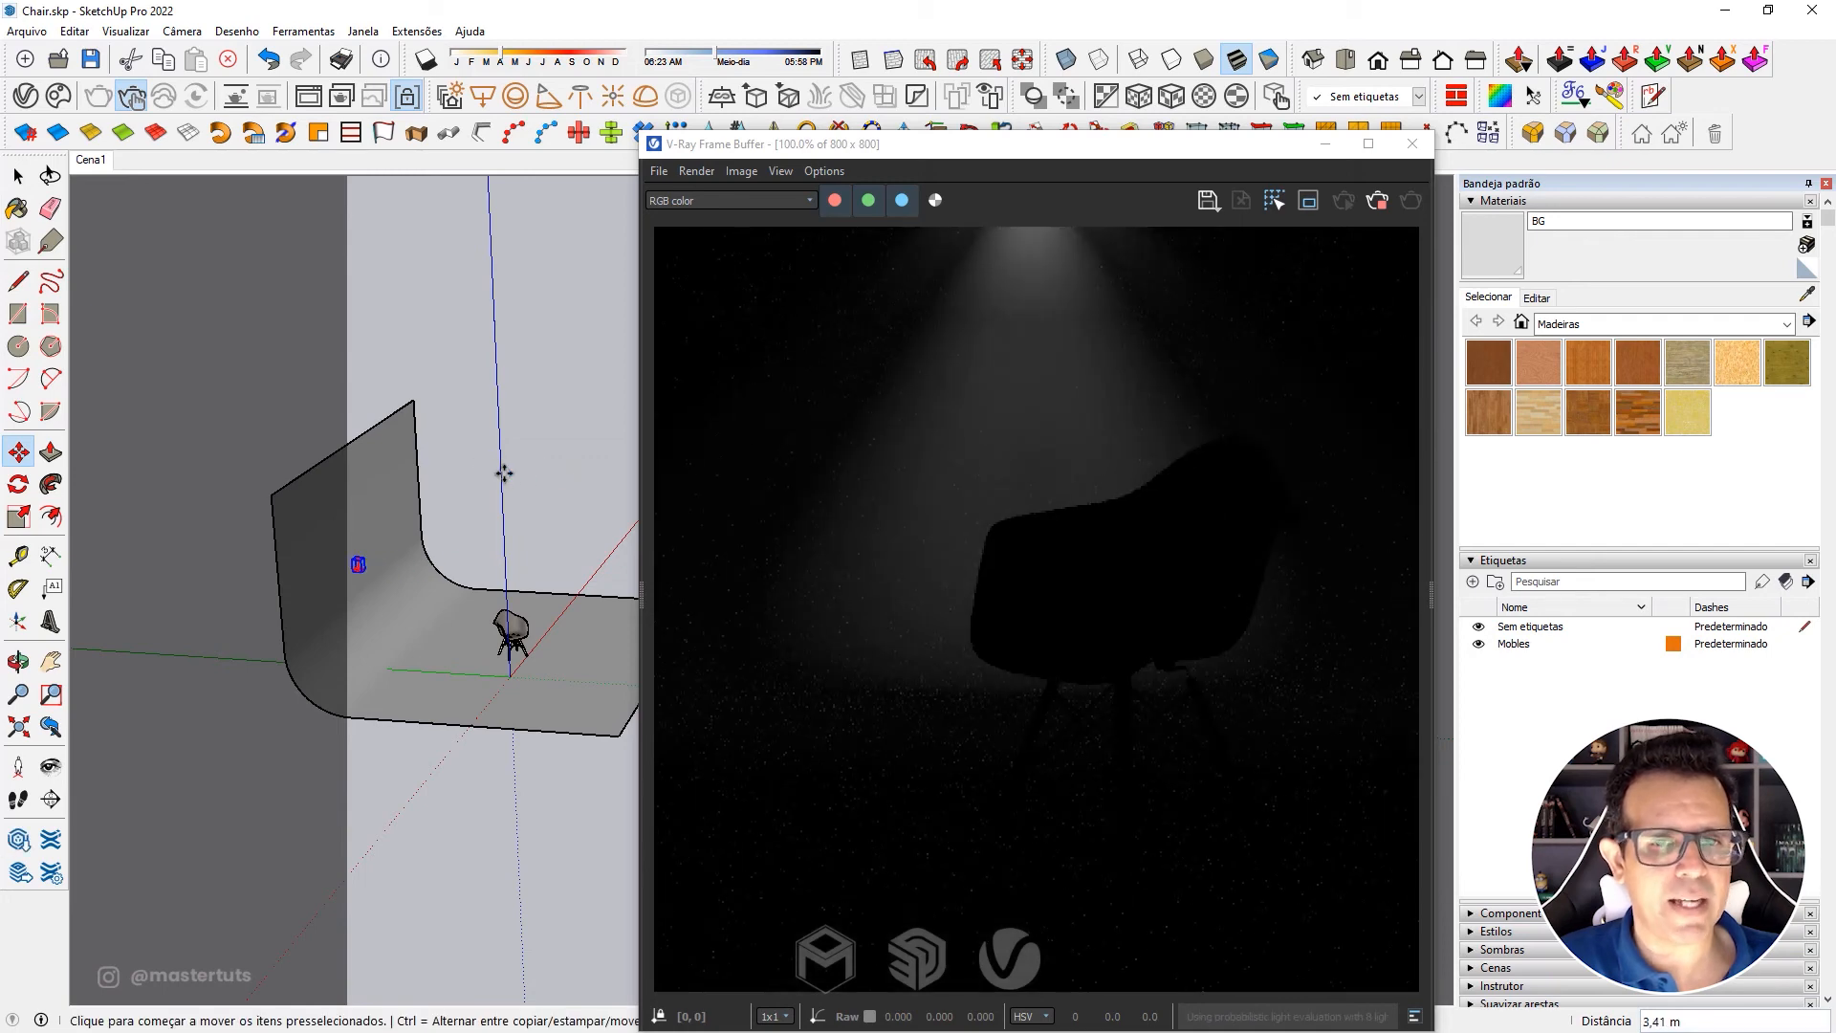
Try the IES light about 1.39 m higher on the backdrop, and lower it in stages back near its starting height.
{"action": "left_click", "coordinate": [504, 472]}
{"action": "left_click", "coordinate": [497, 428]}
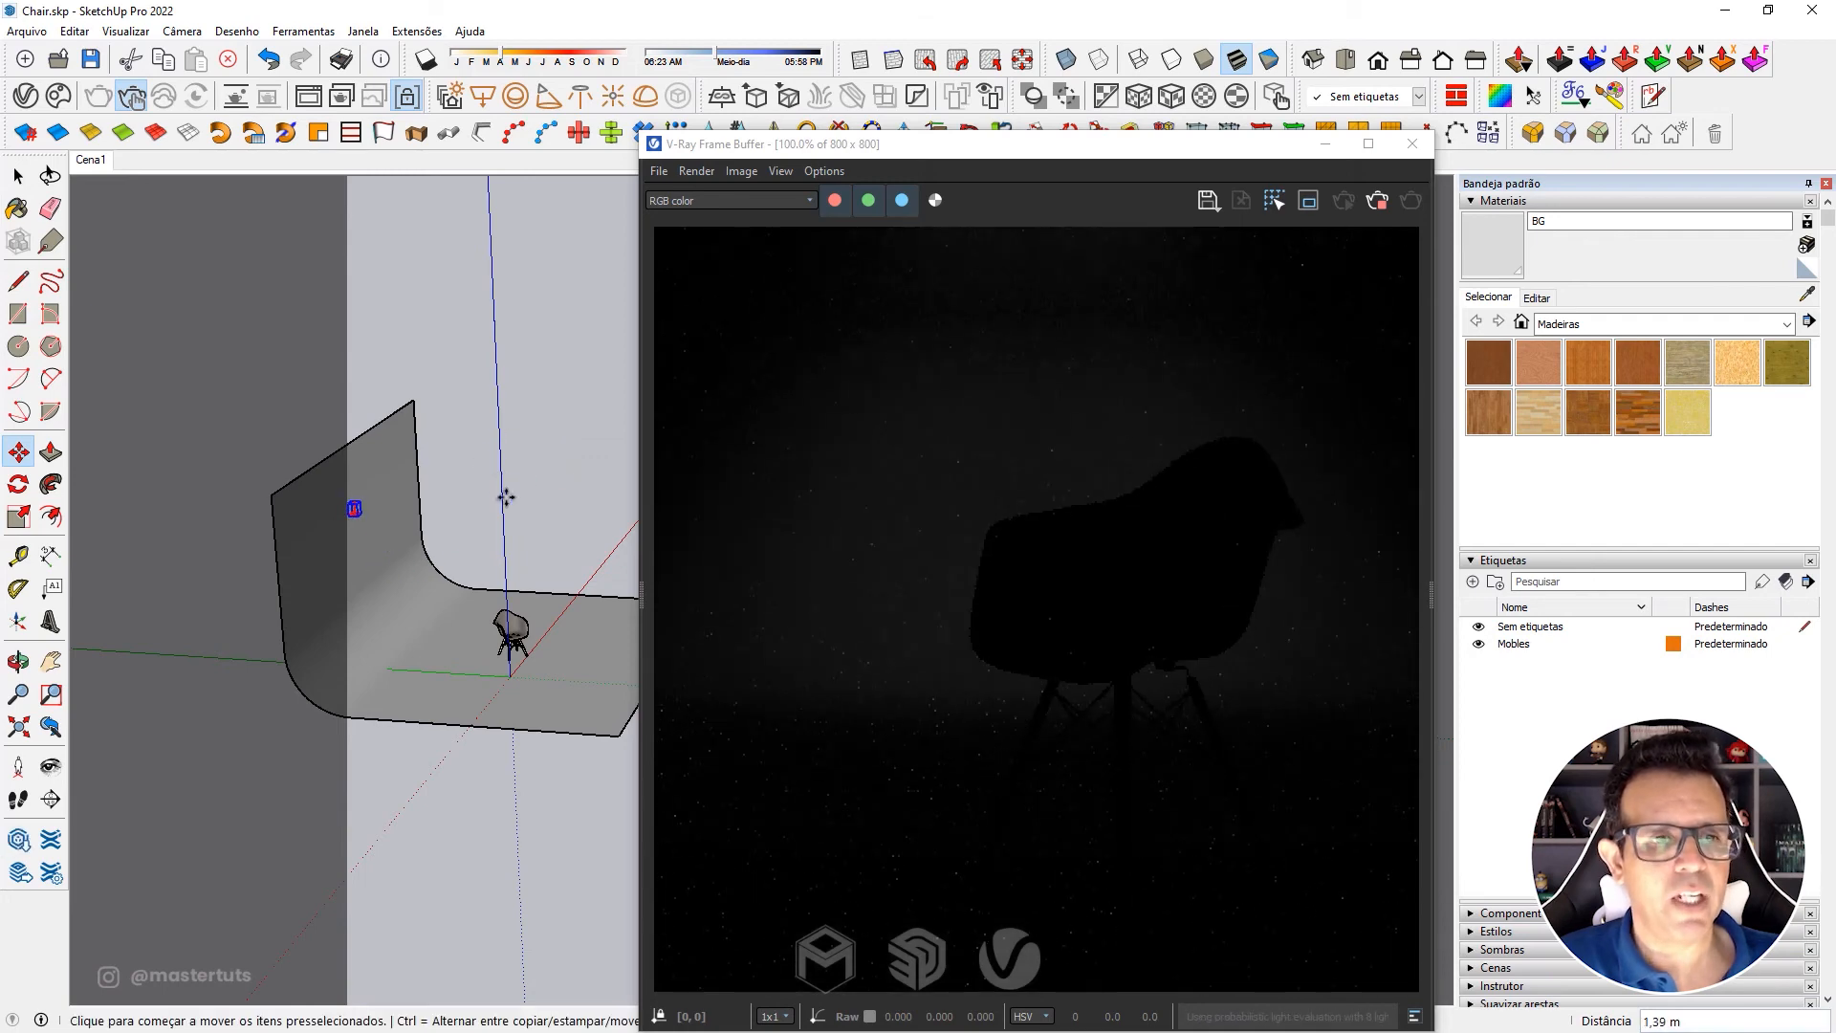
{"action": "left_click", "coordinate": [491, 457]}
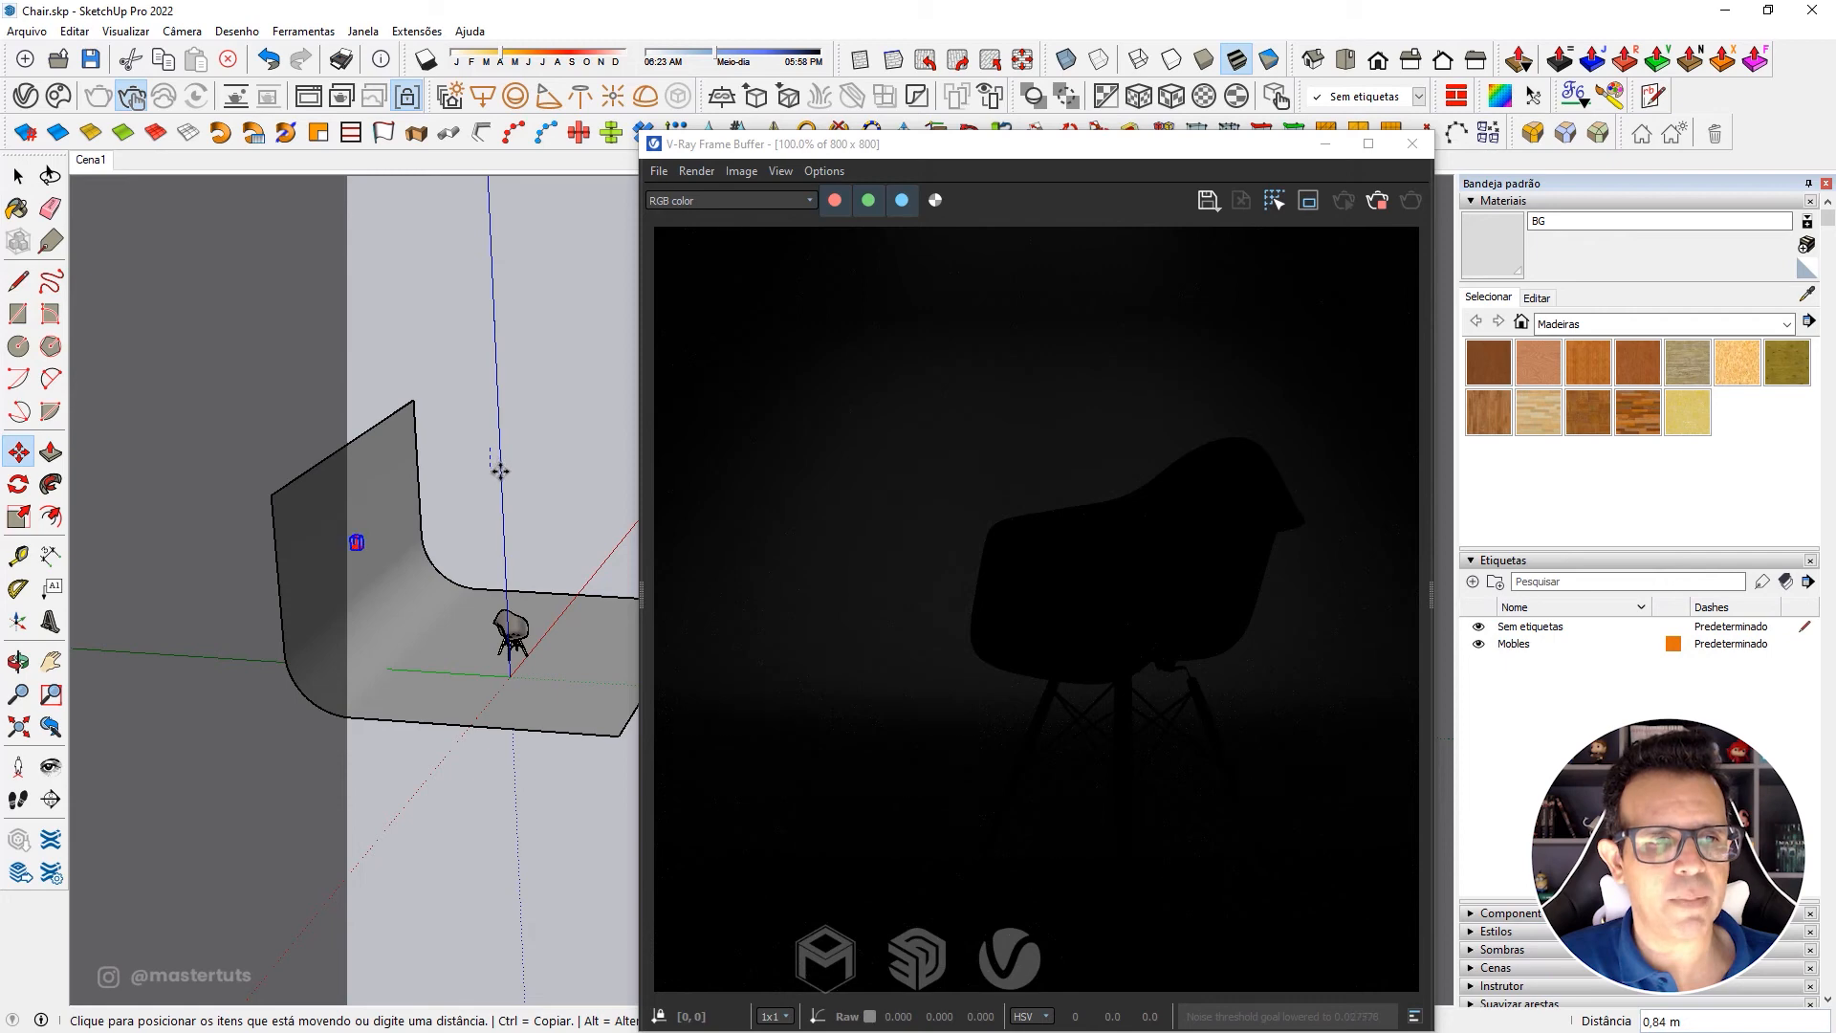
{"action": "left_click", "coordinate": [507, 480]}
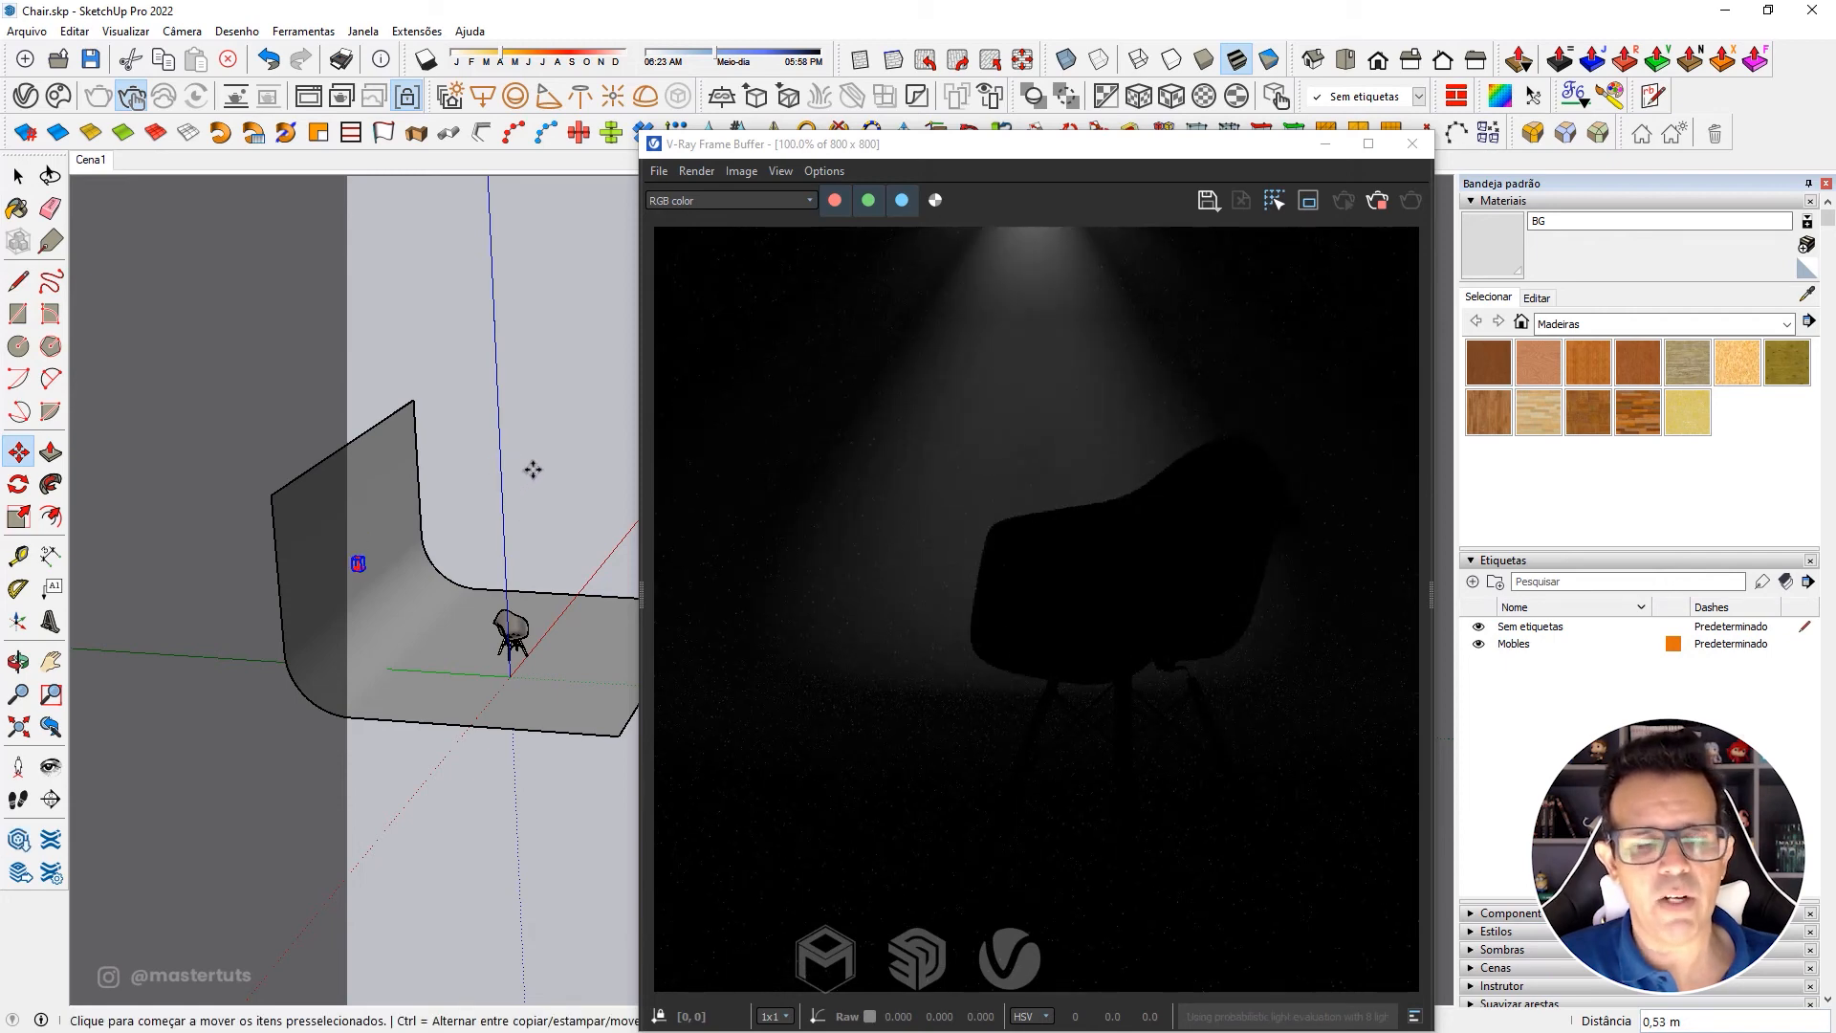
Restore the saved scene Cena1 and shift its framing upward to include the IES light's source in the render.
{"action": "mouse_move", "coordinate": [531, 470]}
{"action": "middle_mouse_down", "text": "shift"}
{"action": "mouse_move", "coordinate": [567, 508]}
{"action": "mouse_move", "coordinate": [57, 455]}
{"action": "middle_mouse_up", "text": "shift"}
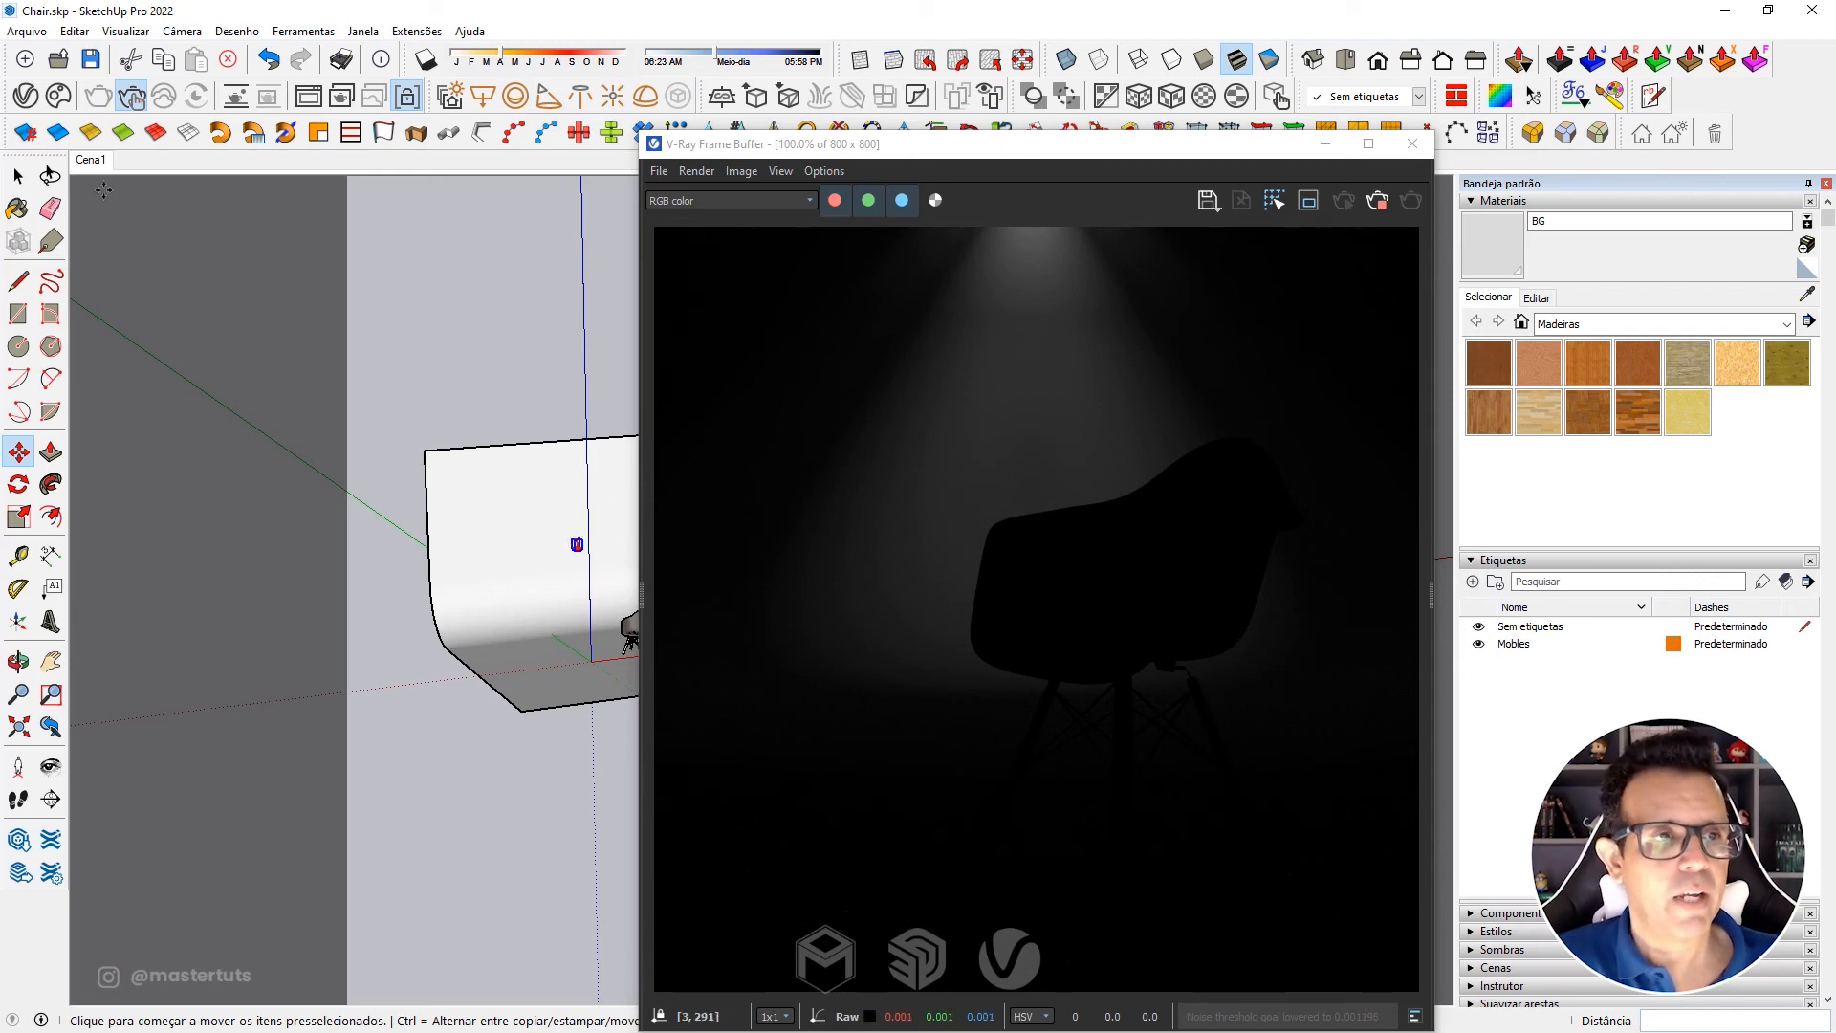
{"action": "left_click", "coordinate": [91, 162]}
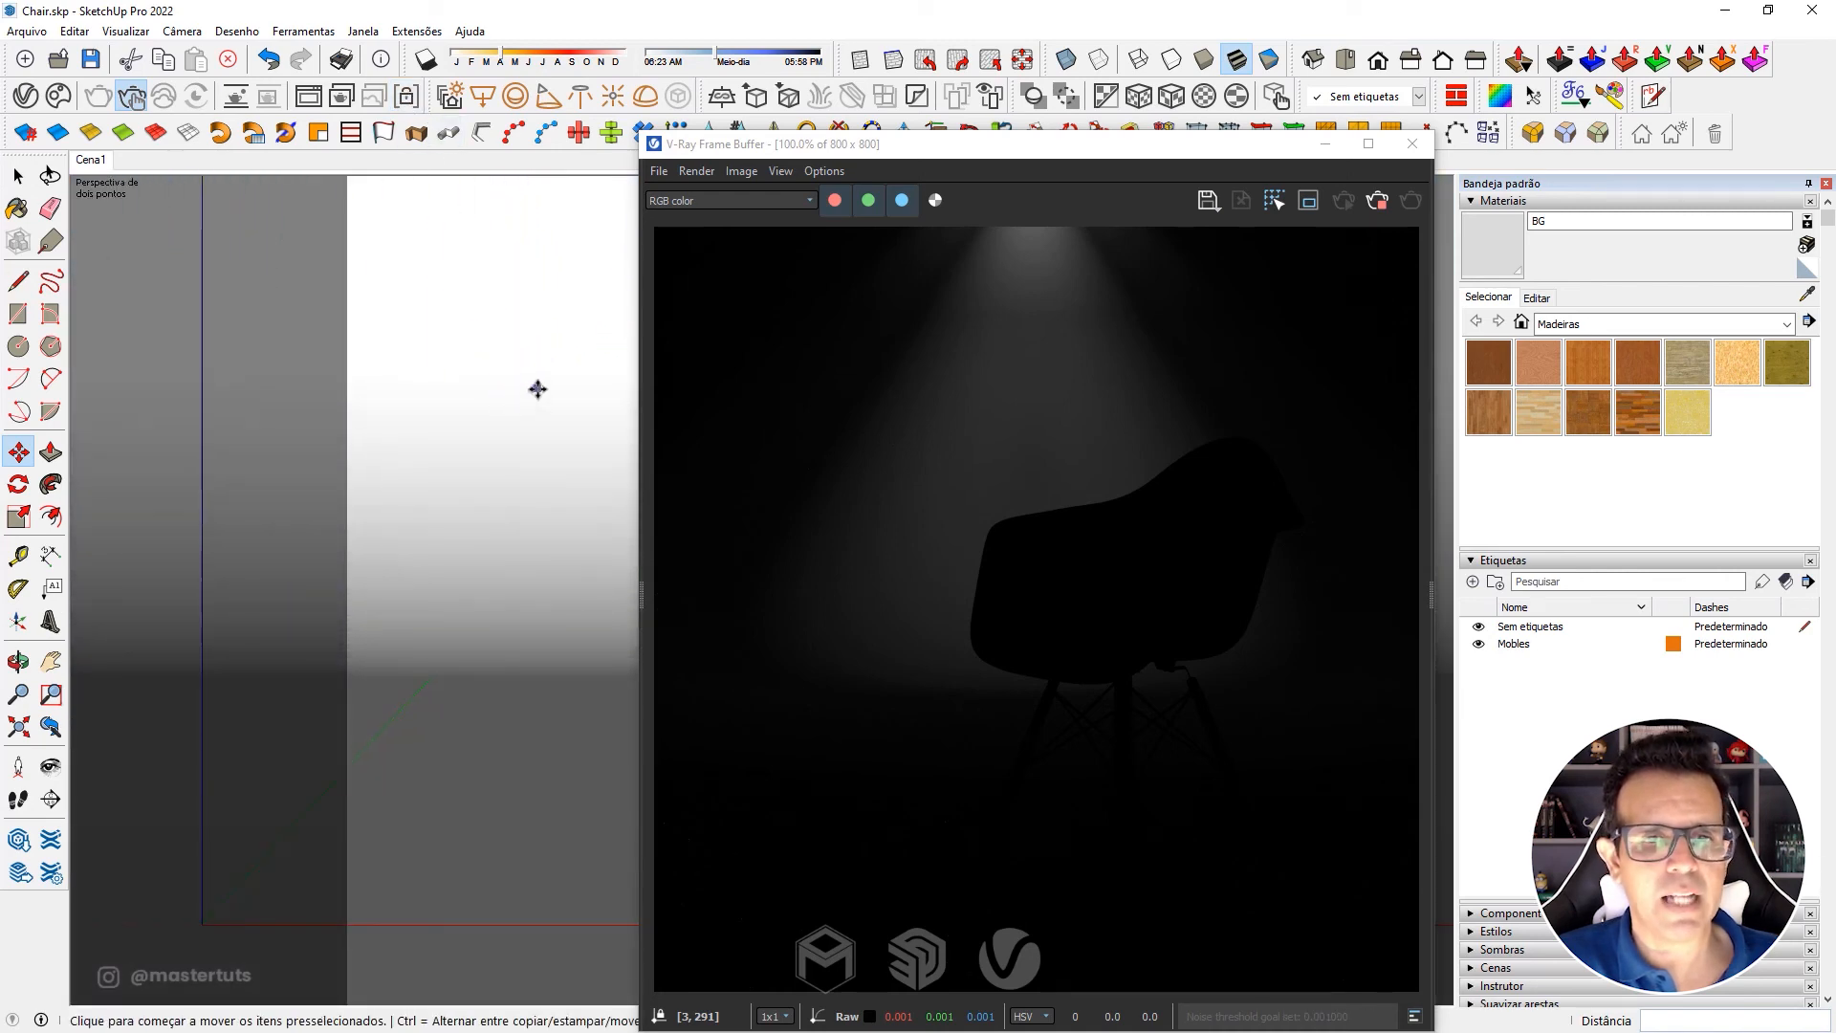
{"action": "middle_click_drag", "start_coordinate": [533, 390], "coordinate": [484, 520]}
{"action": "key", "text": "m"}
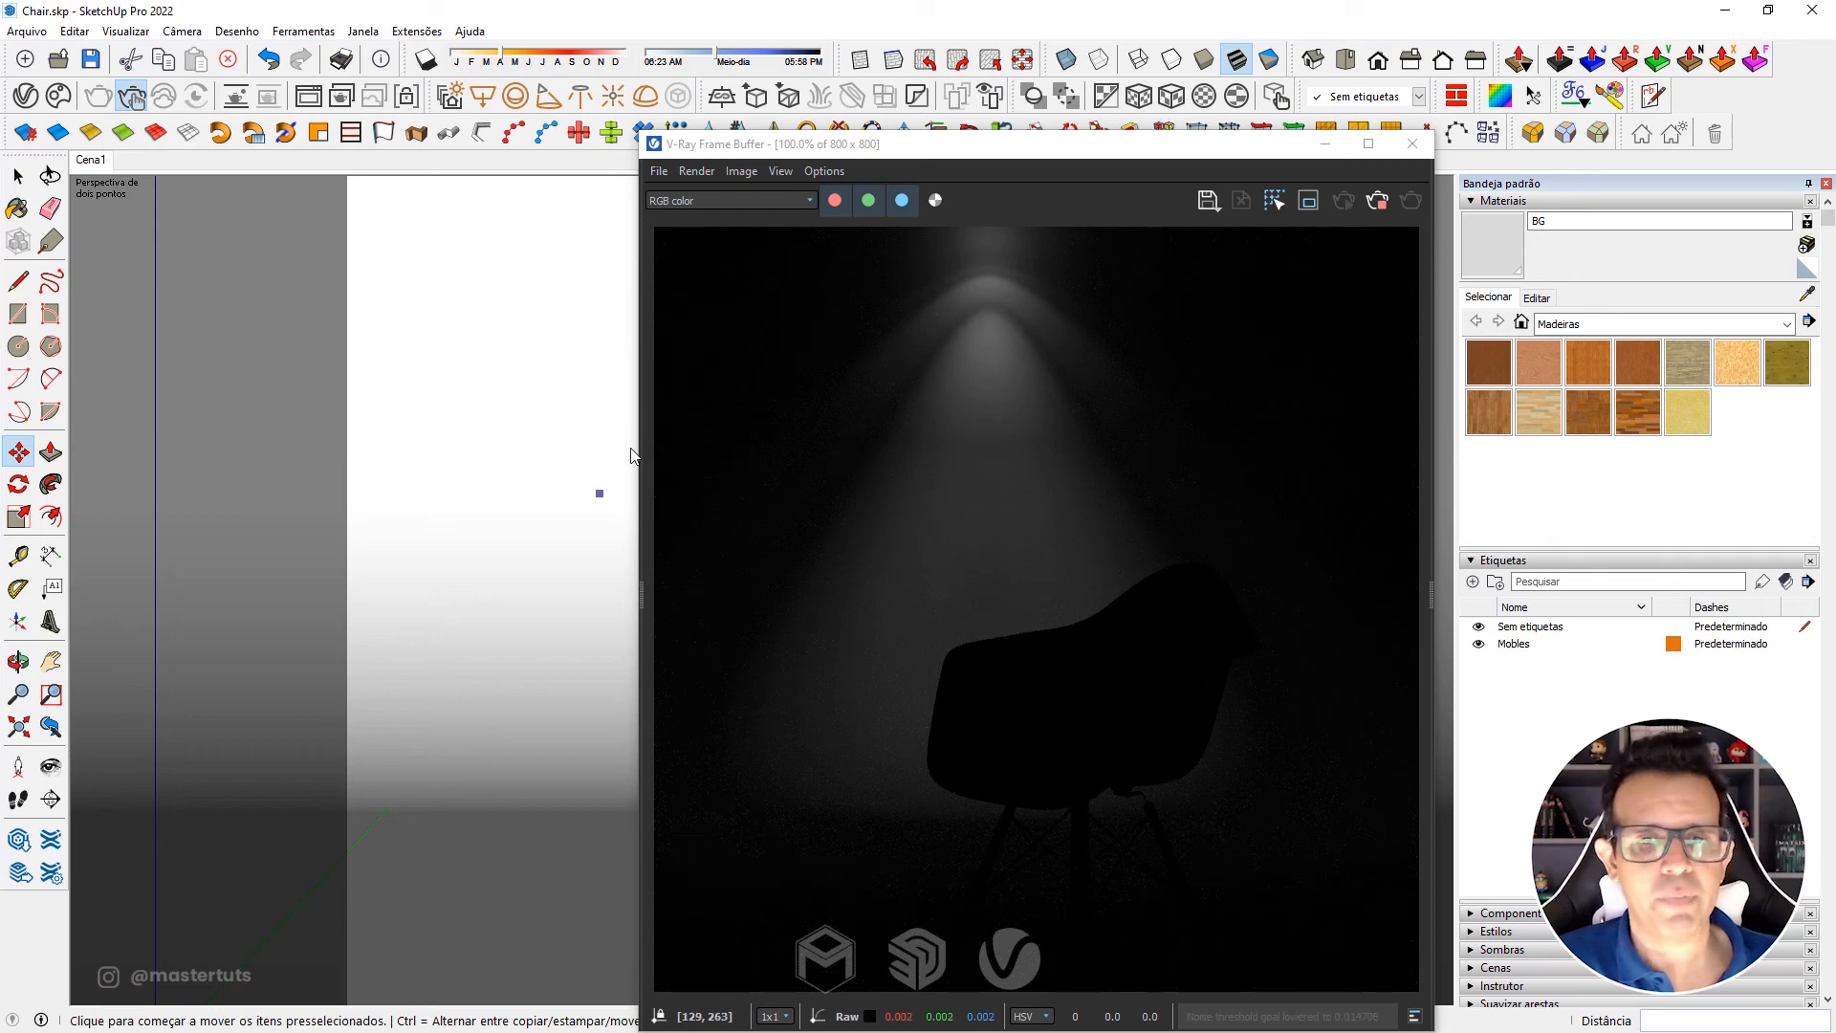
Open the camera section of the V-Ray render settings and set the exposure value (EV) to 5.
{"action": "left_click", "coordinate": [26, 96]}
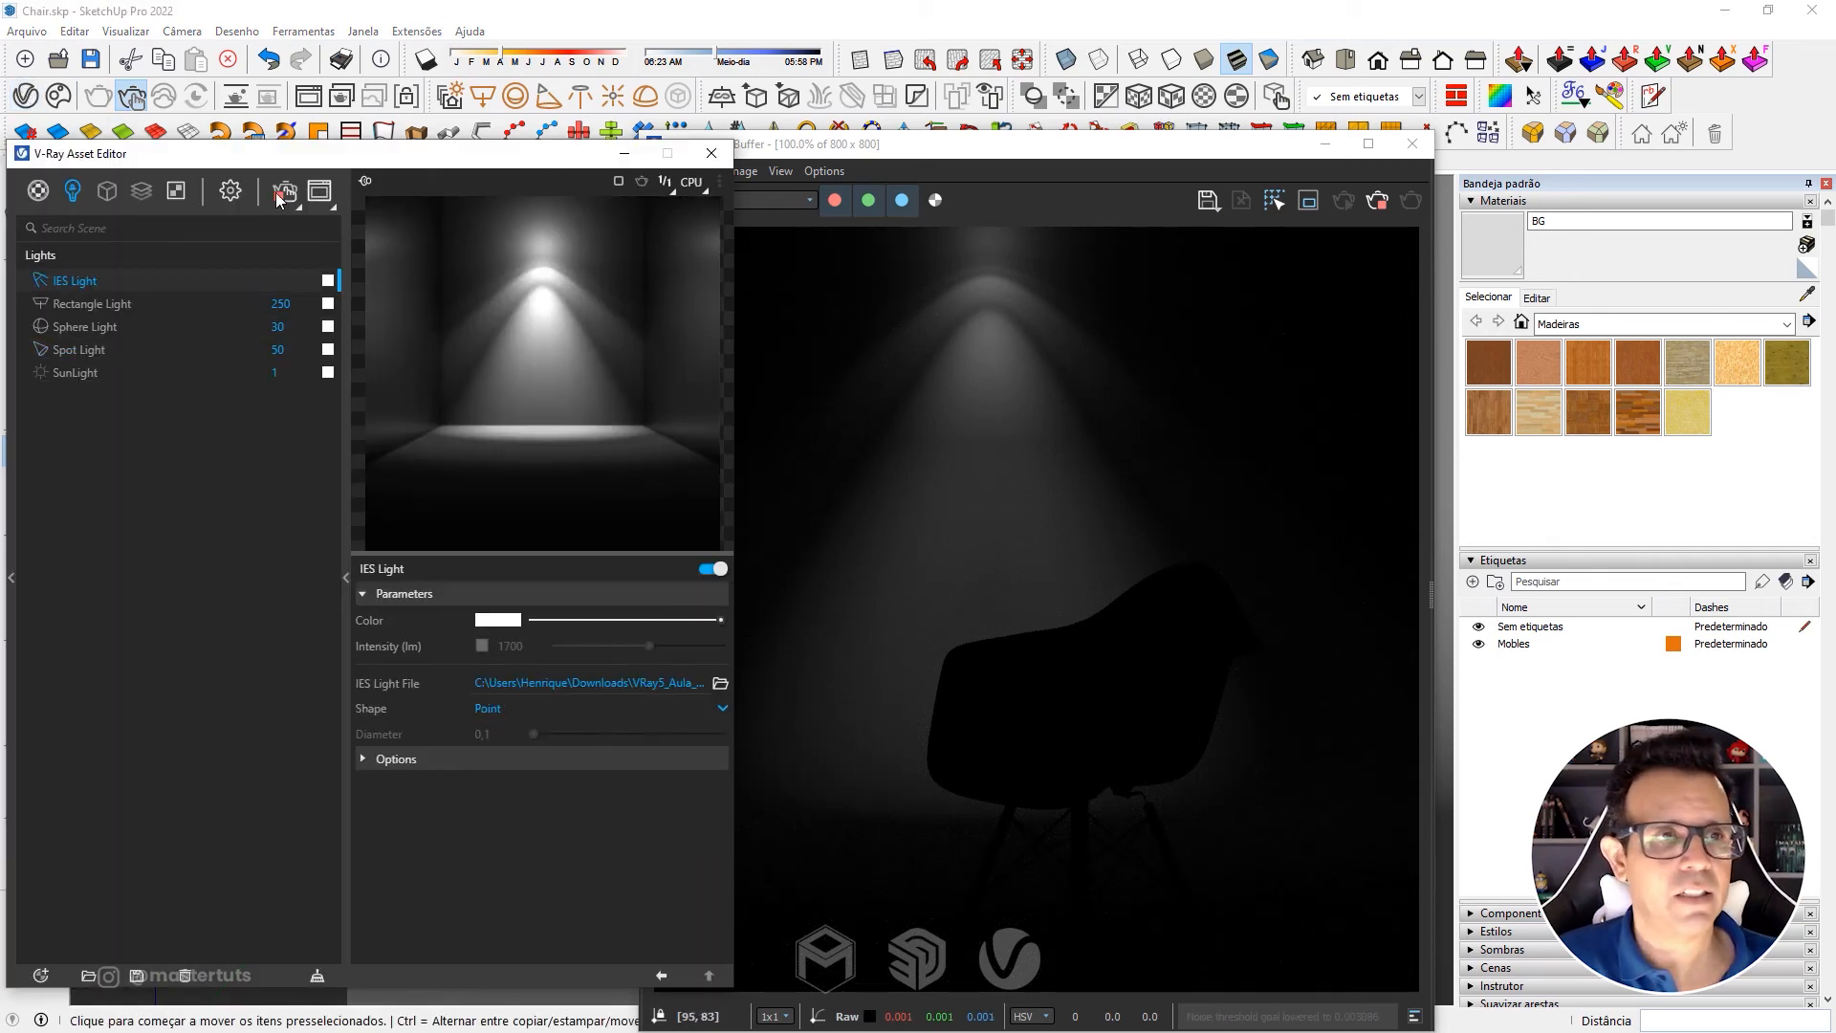
{"action": "left_click", "coordinate": [230, 196]}
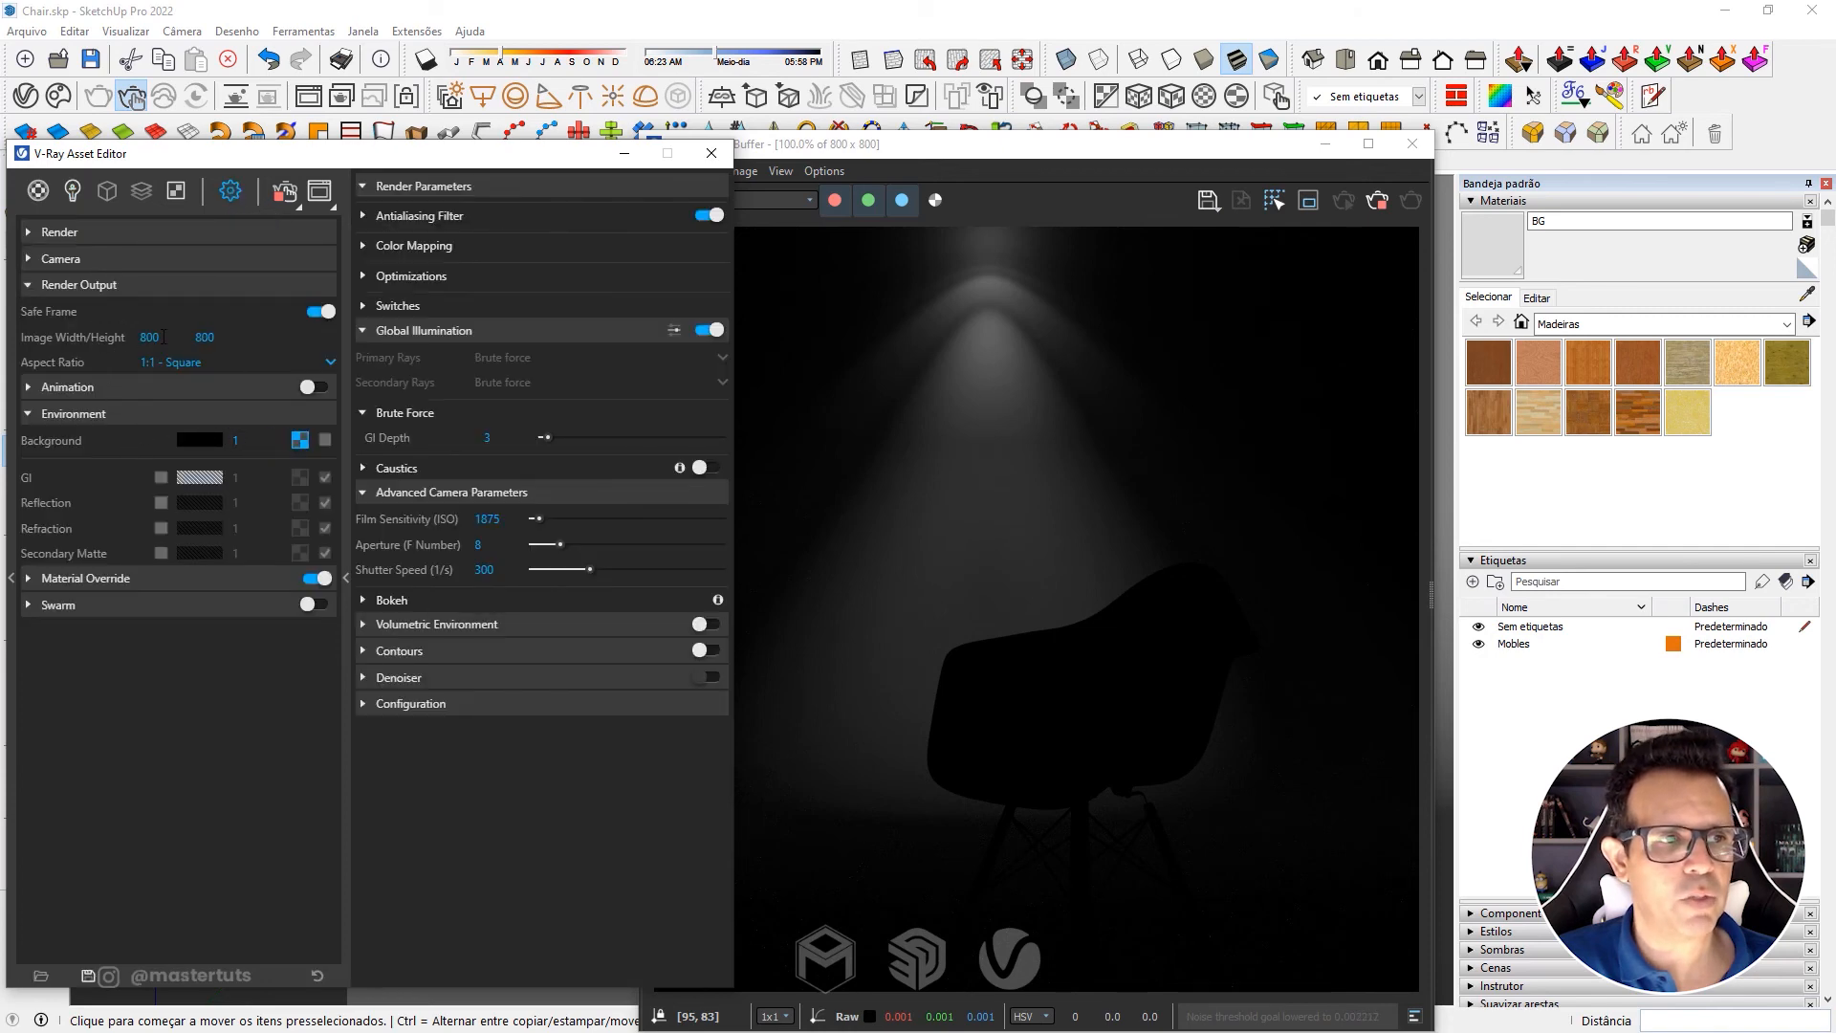
{"action": "left_click", "coordinate": [117, 260]}
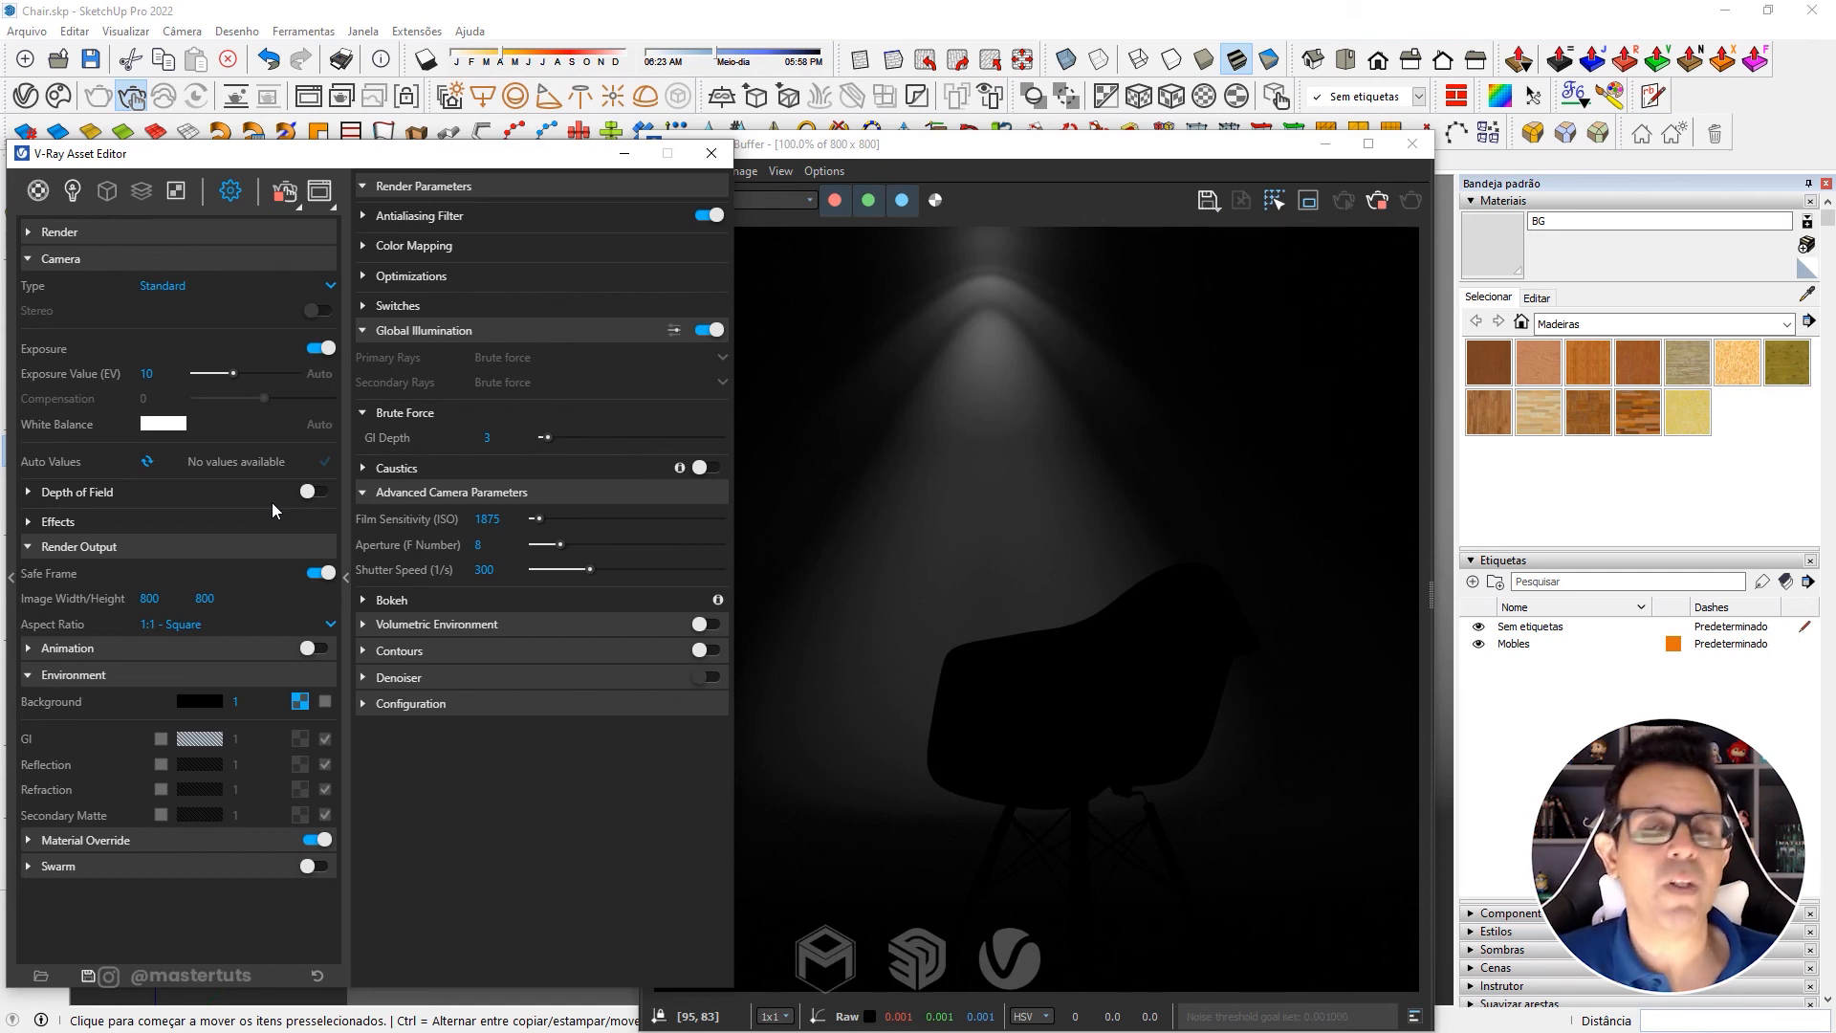
{"action": "left_click", "coordinate": [162, 377]}
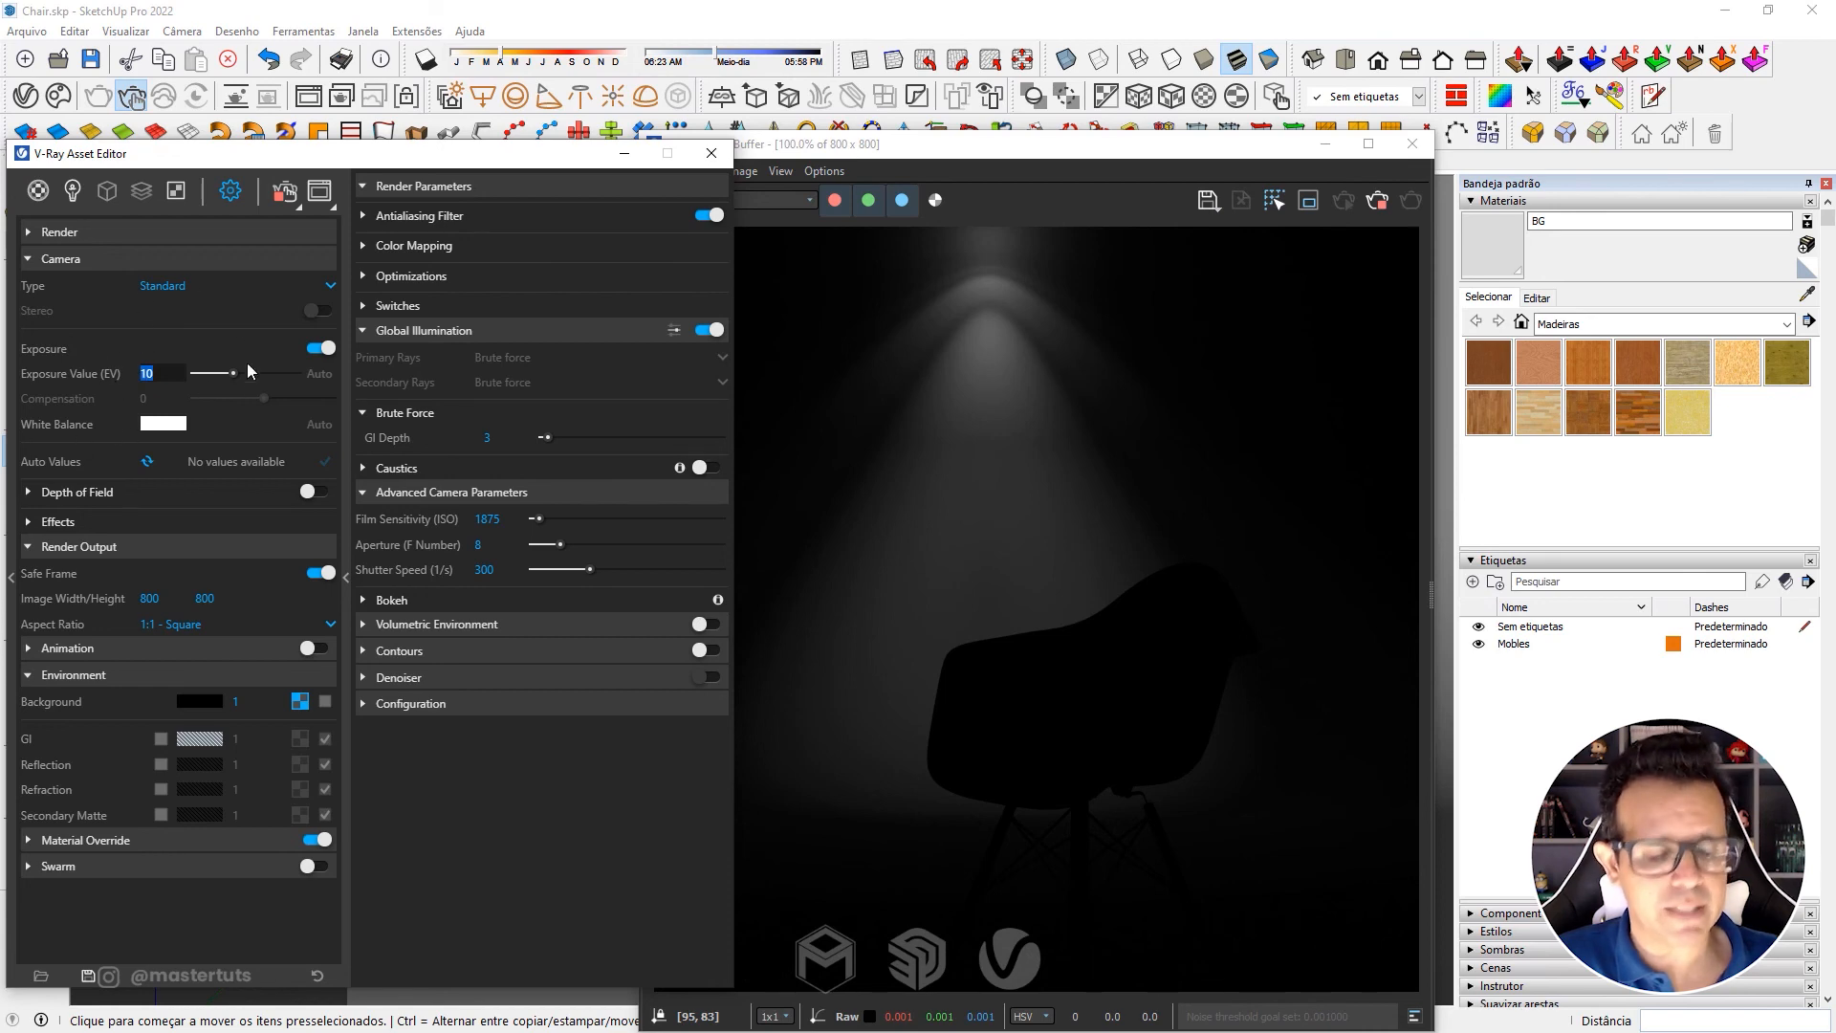
{"action": "type", "text": "5"}
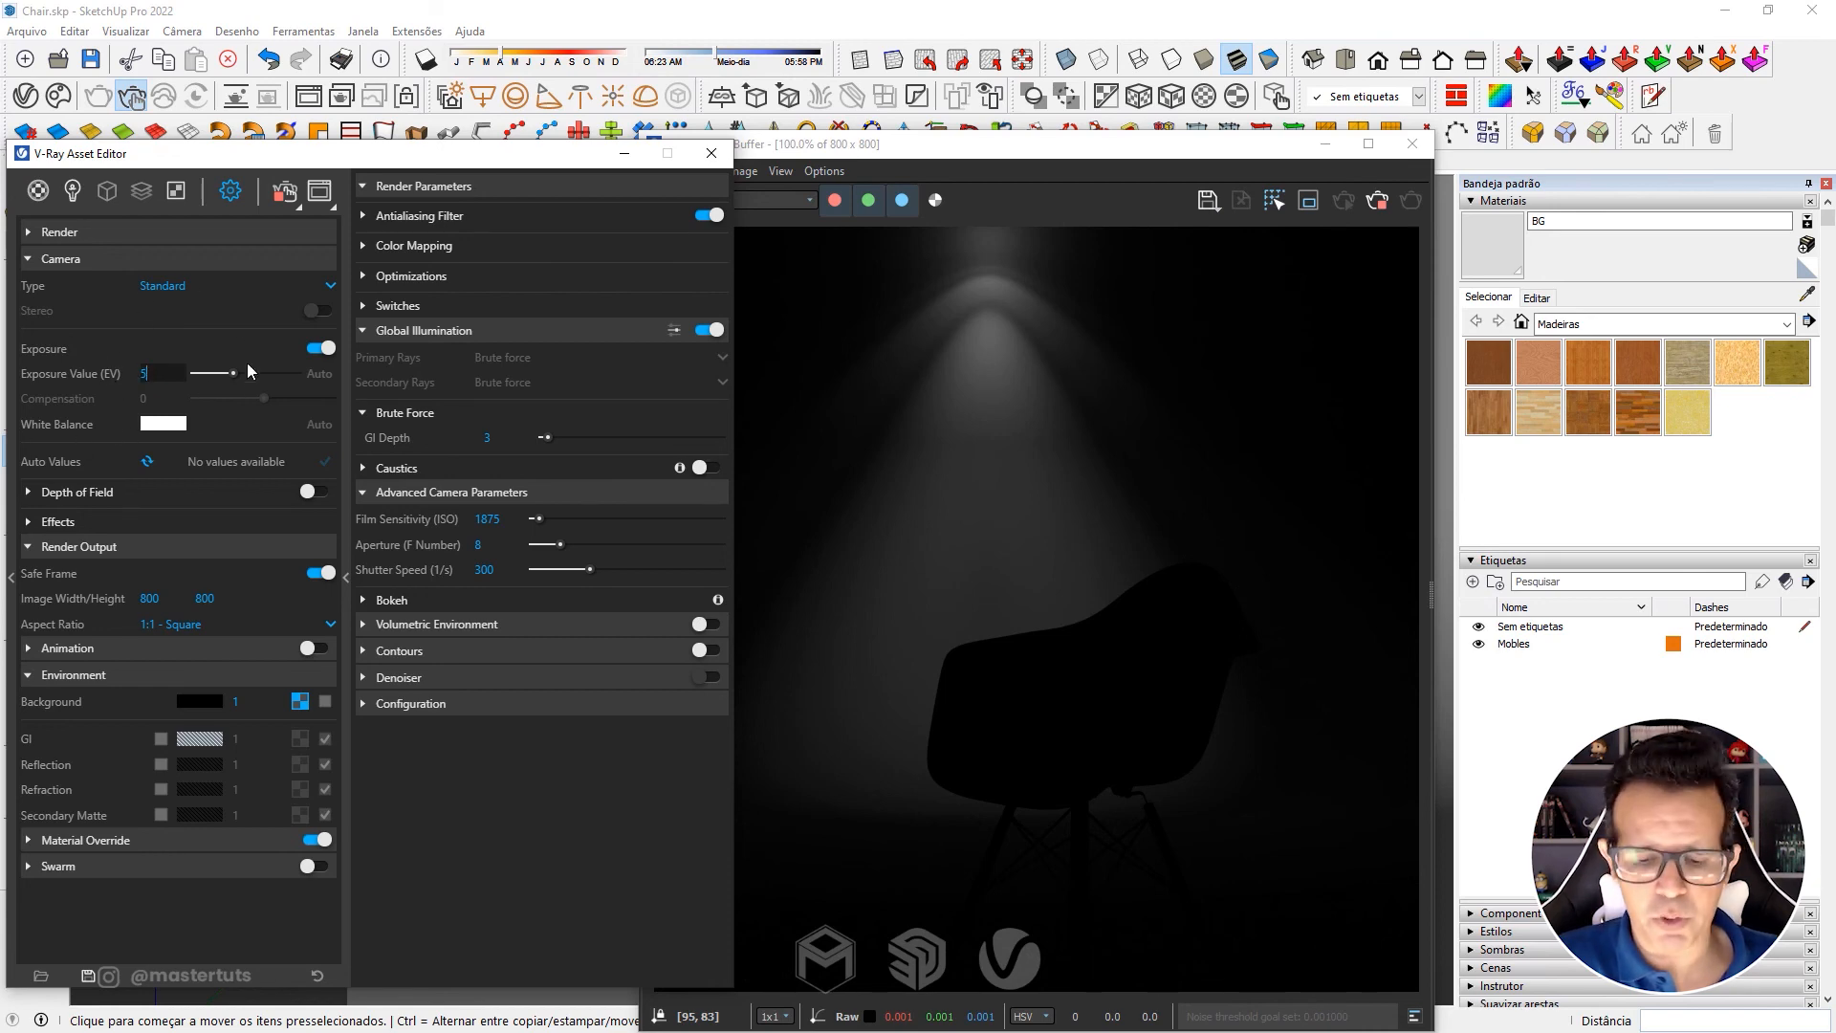
{"action": "key", "text": "Return"}
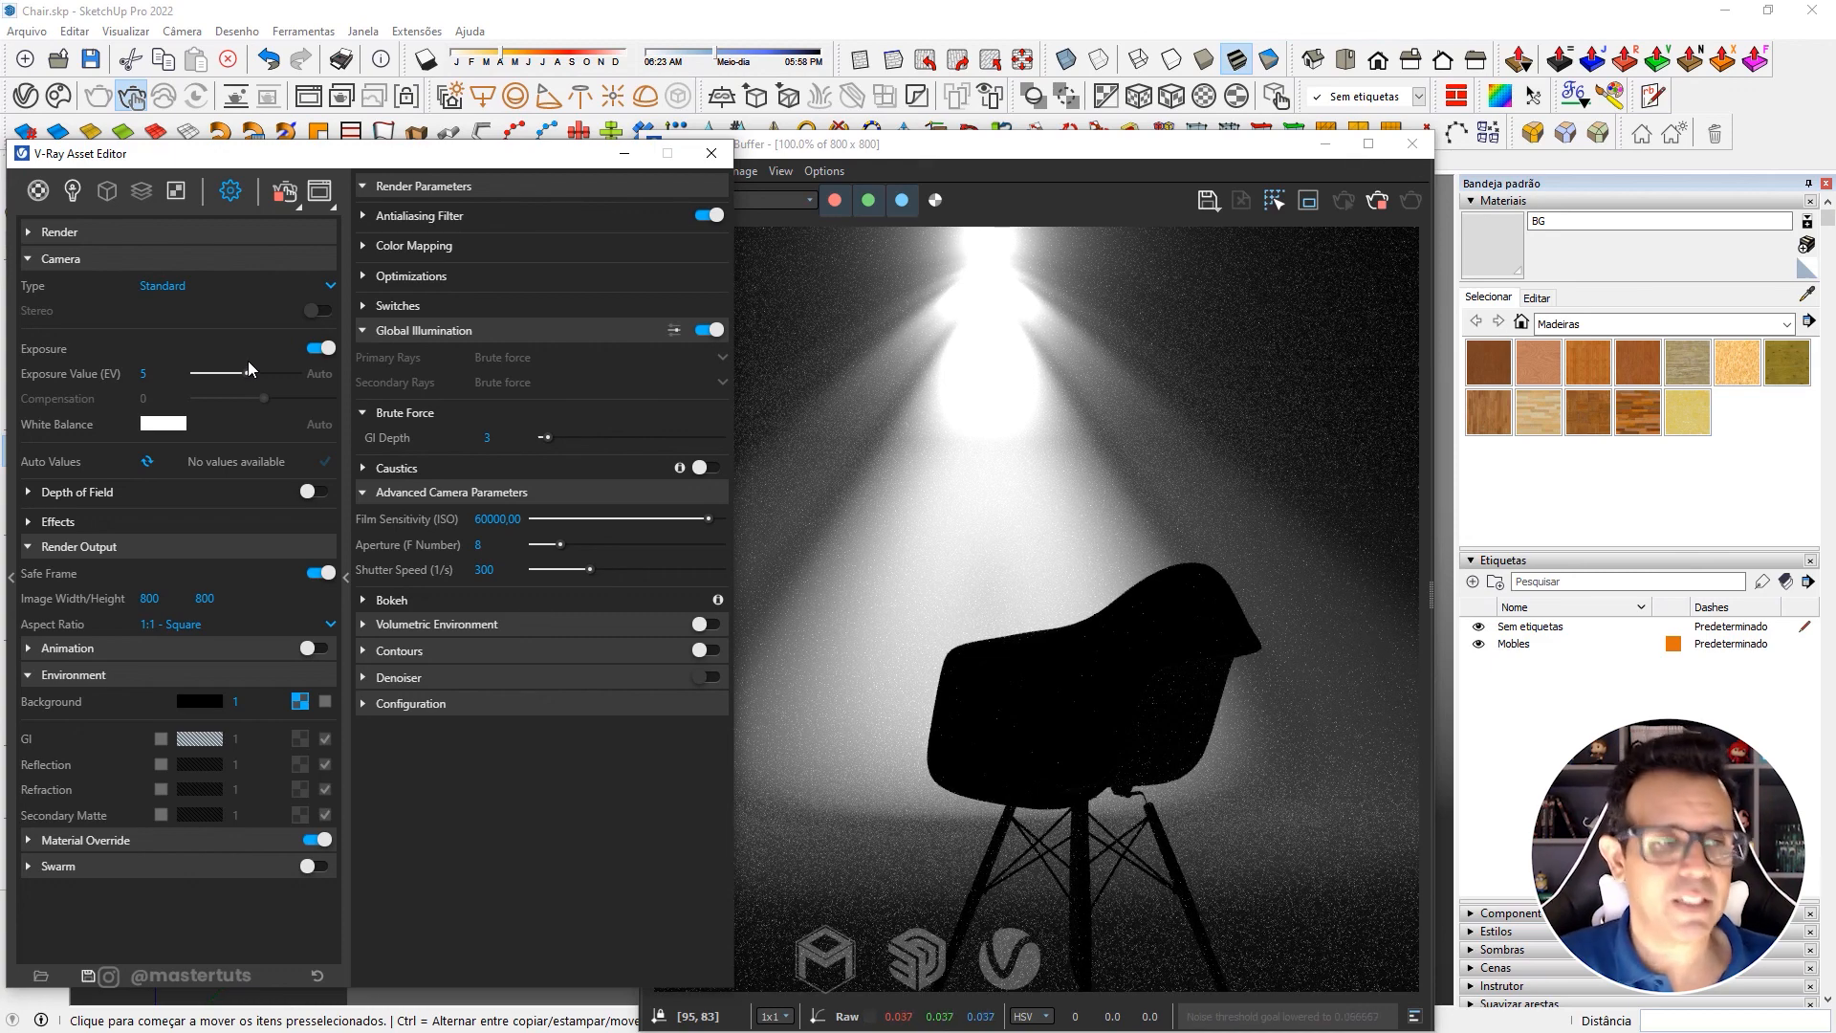
Set the camera's exposure value (EV) to 8 and bring the render window to the front.
{"action": "left_click", "coordinate": [158, 373]}
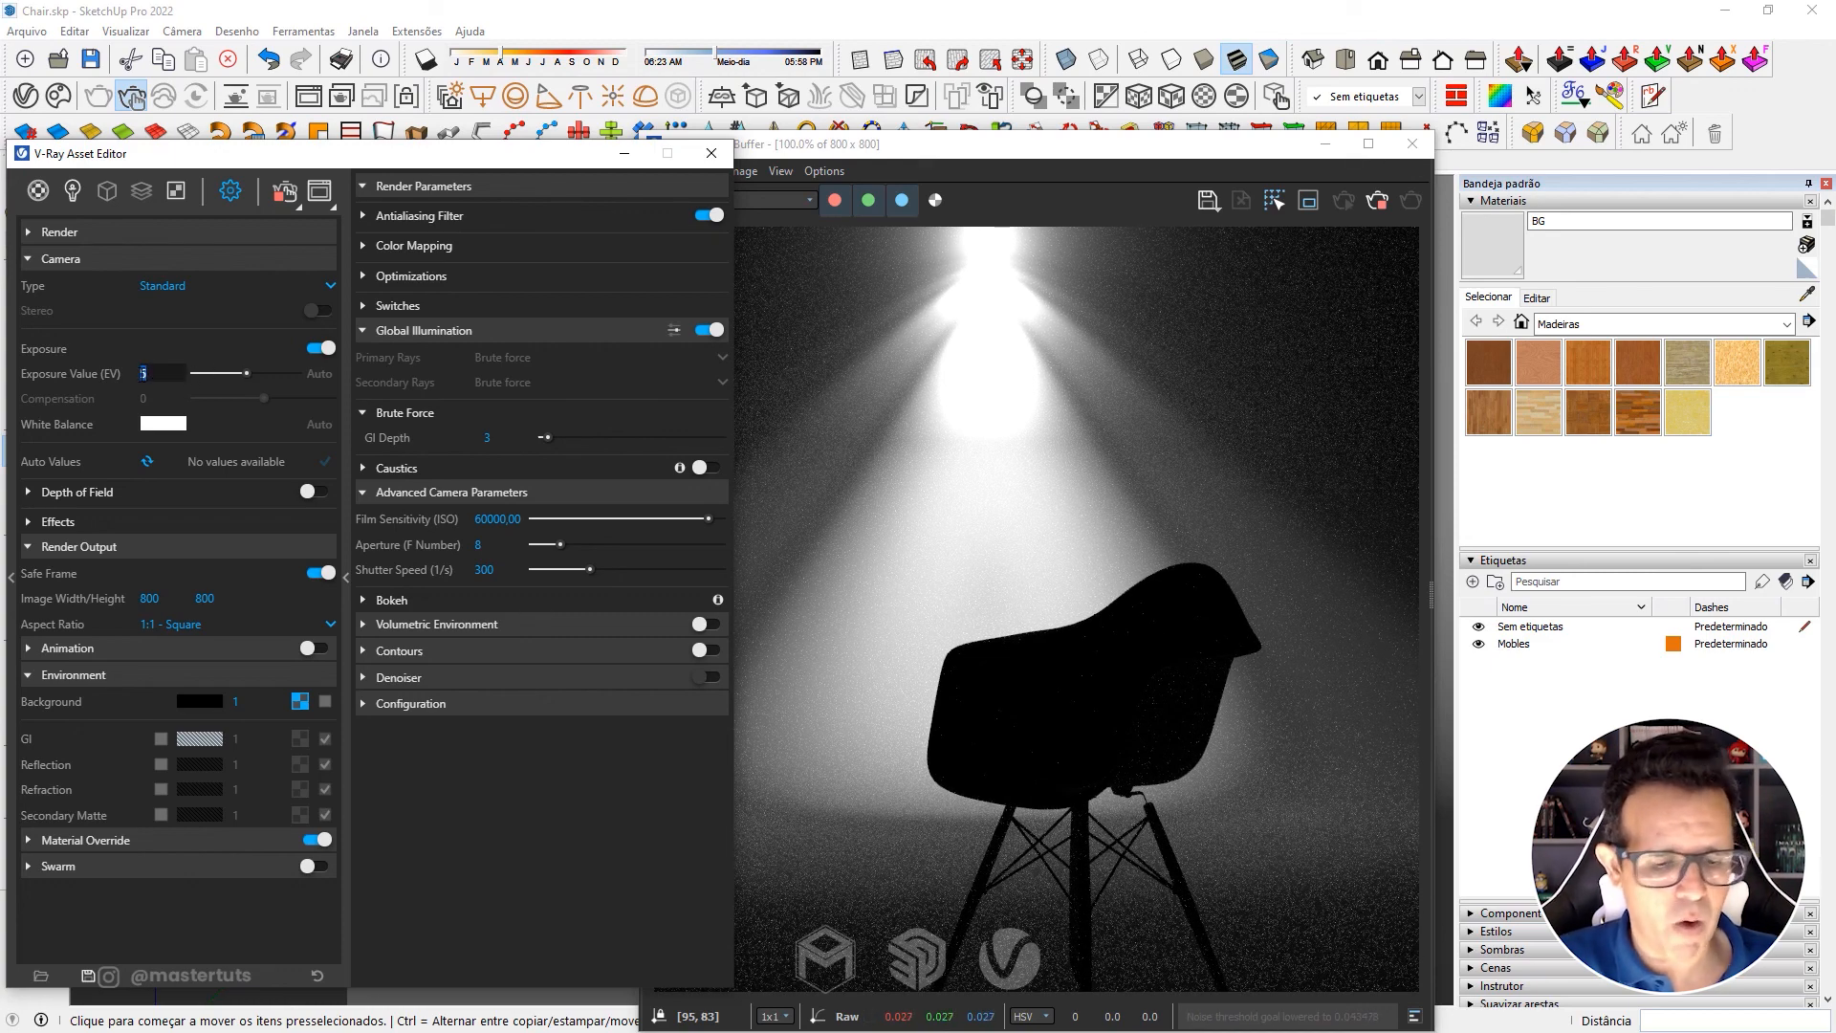
{"action": "type", "text": "3"}
{"action": "key", "text": "Return"}
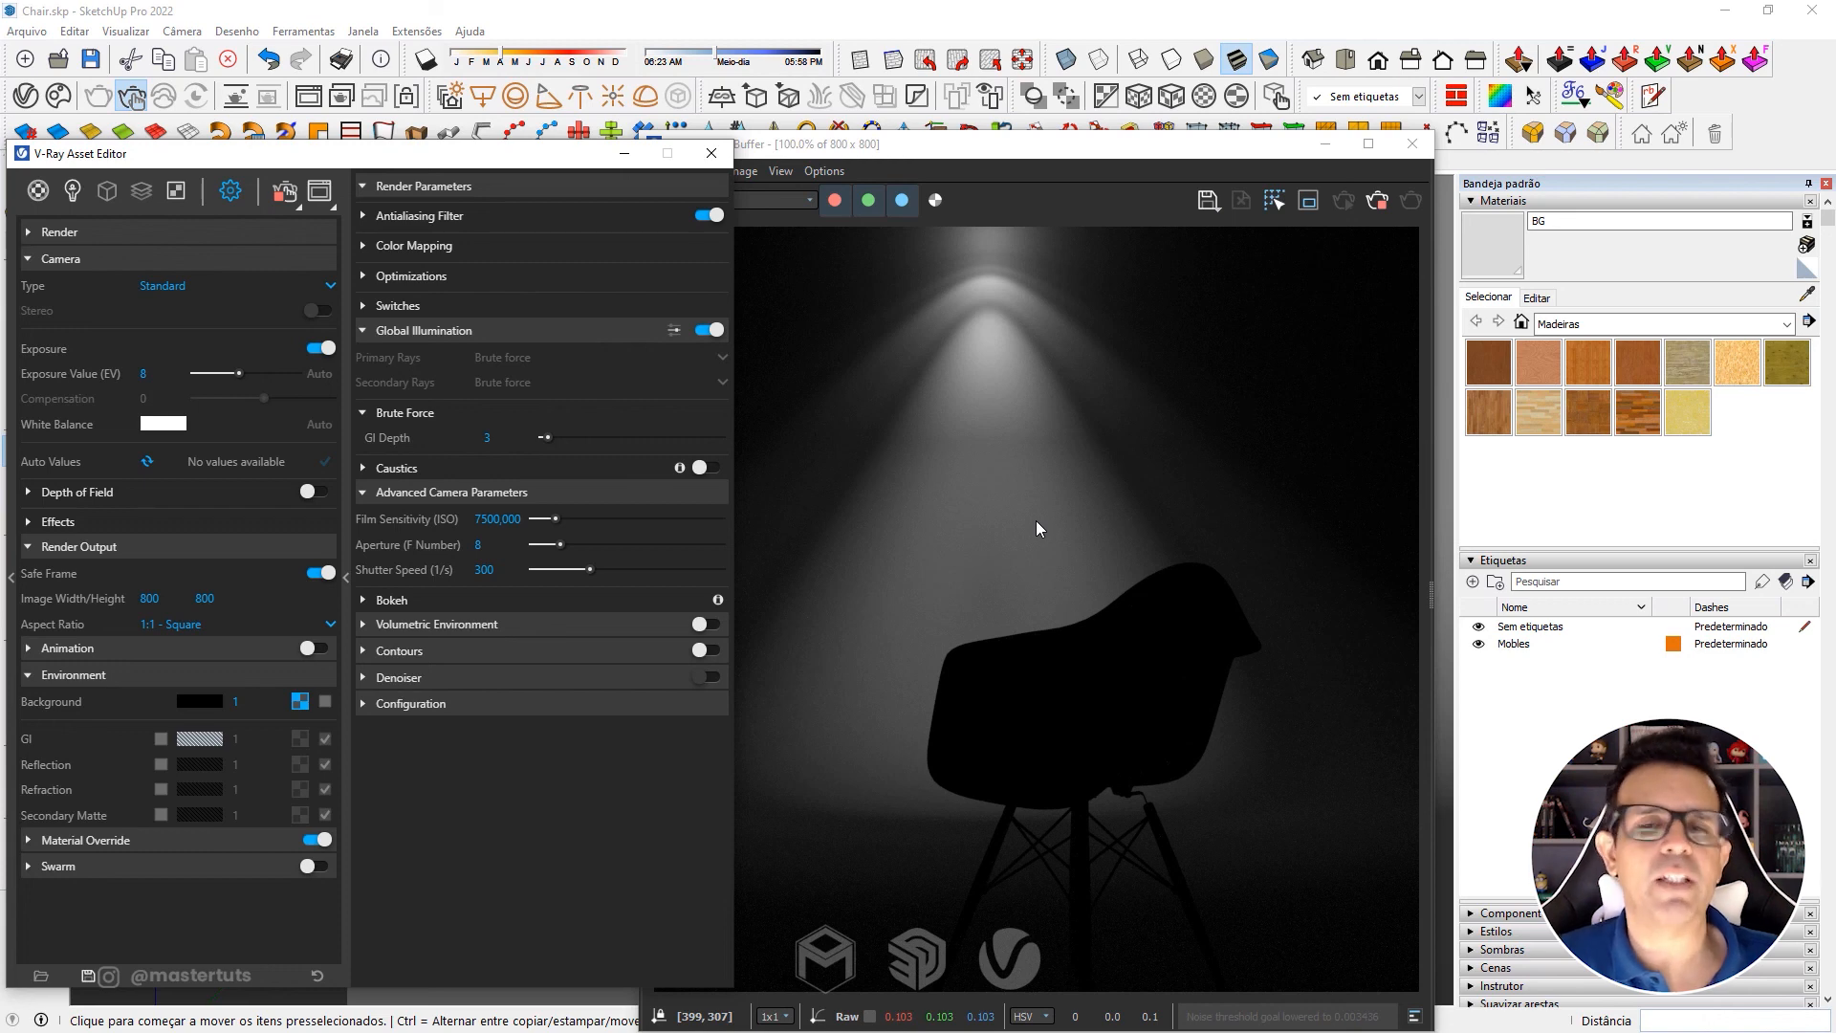
{"action": "left_click", "coordinate": [1050, 153]}
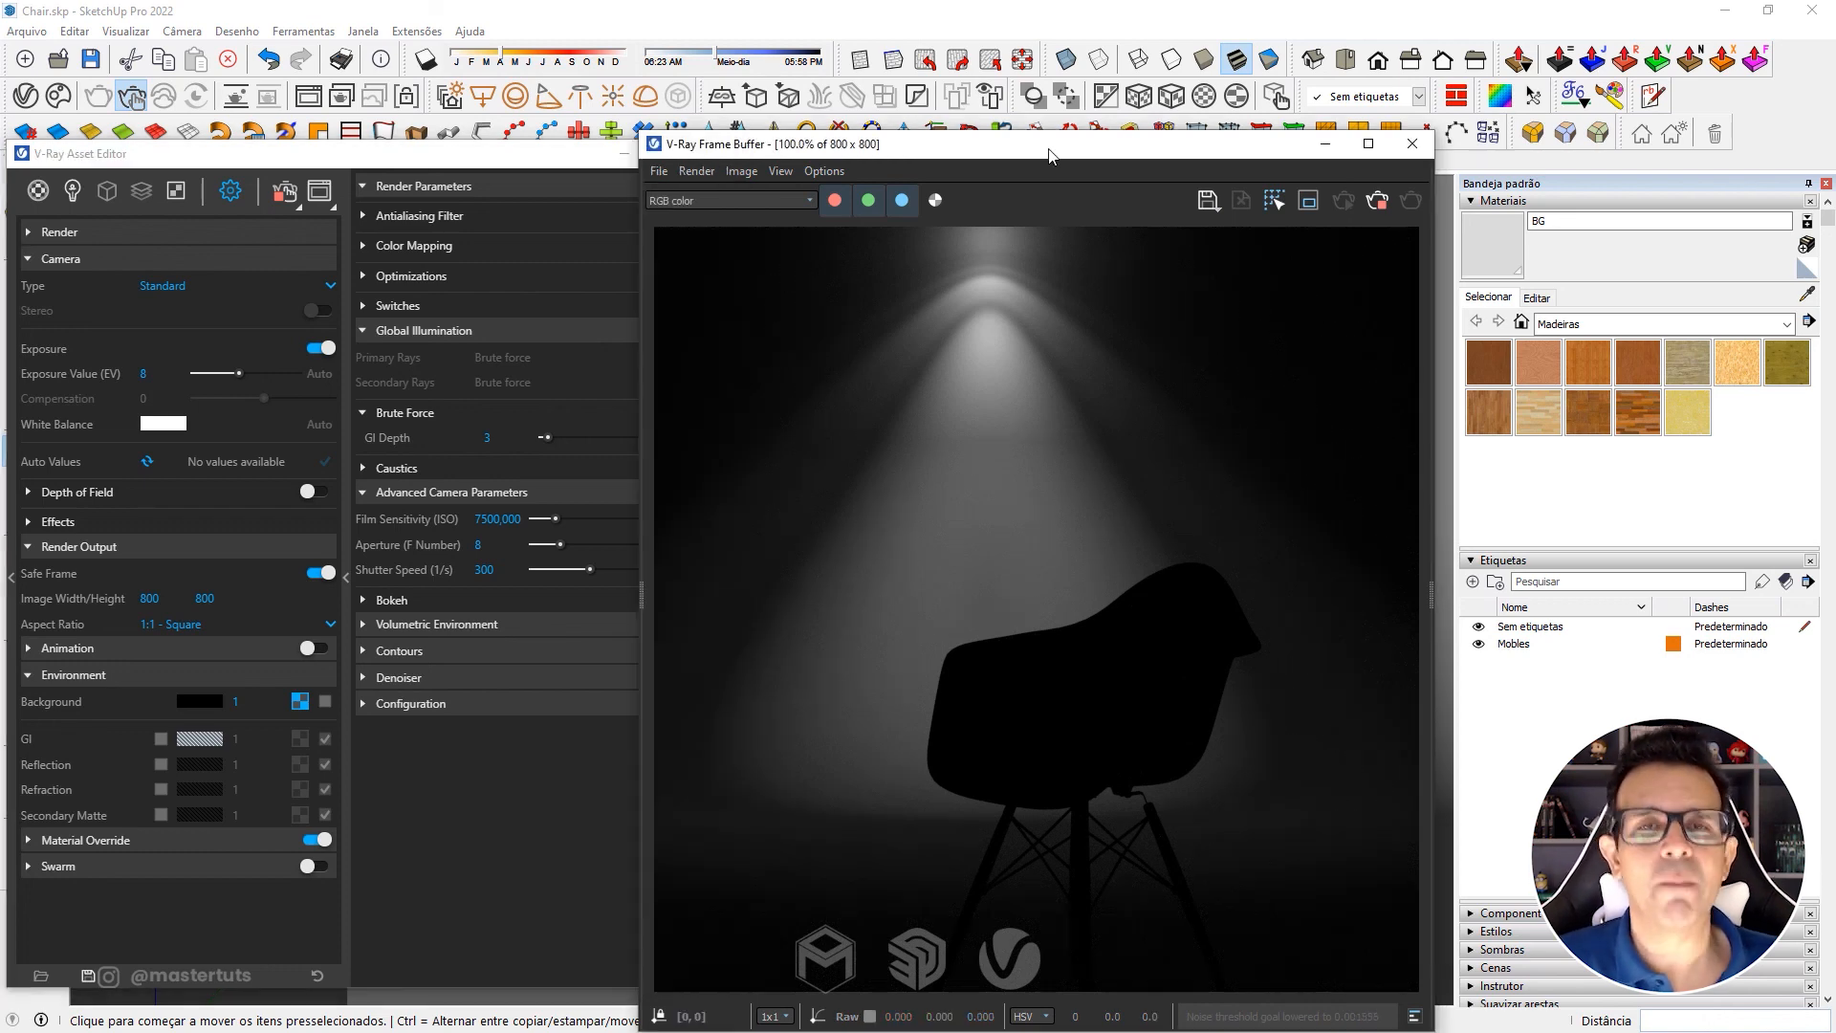